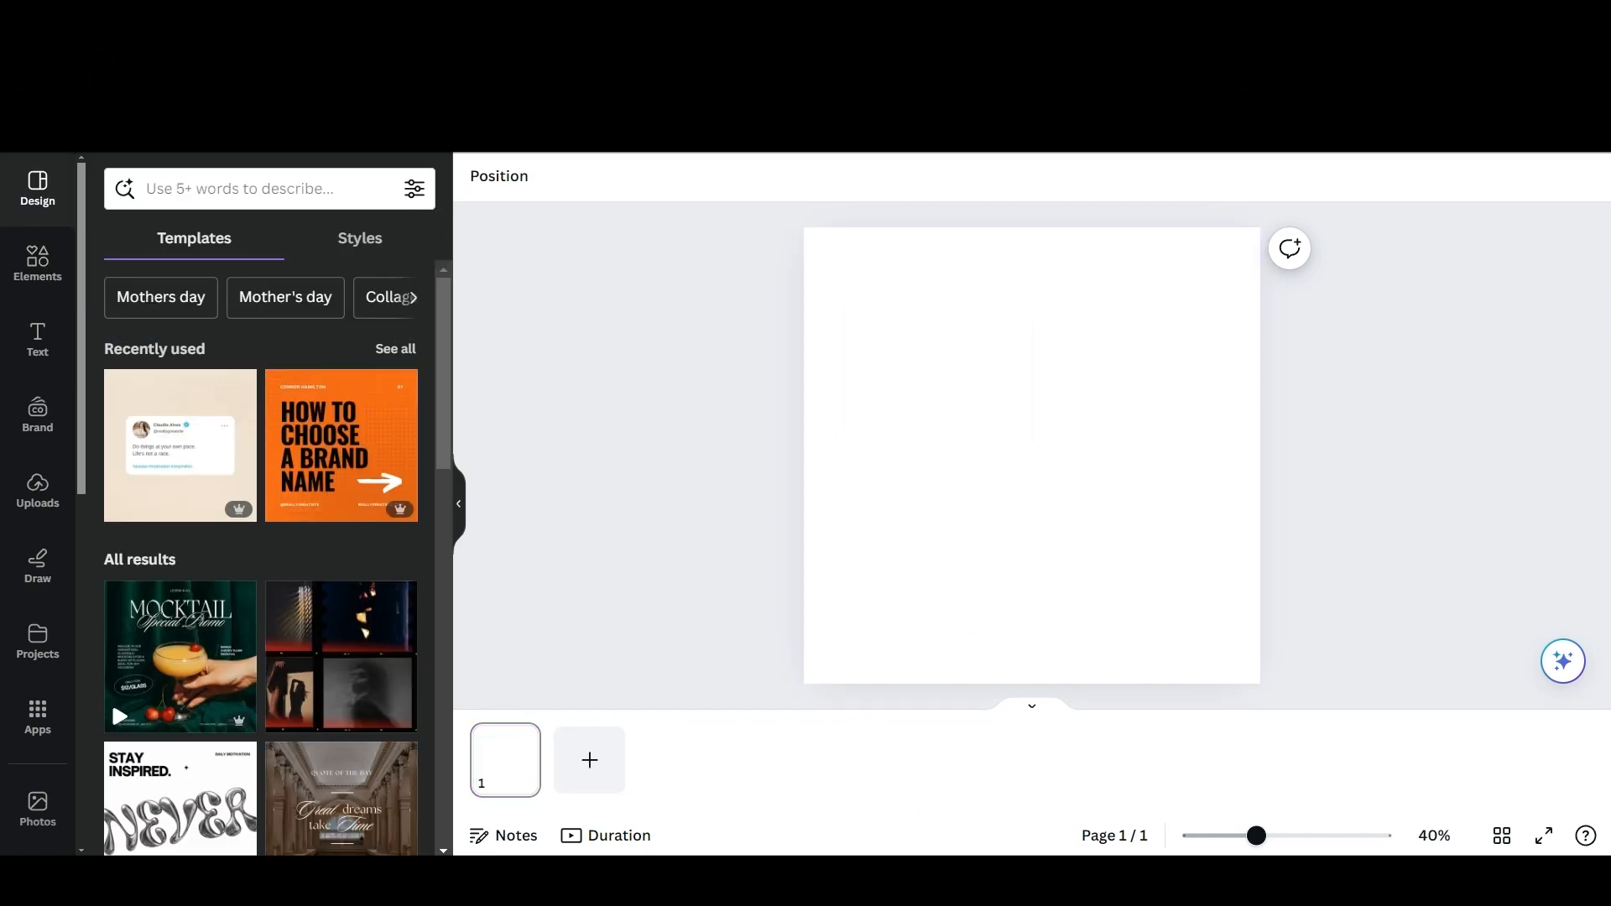
Place square shapes on the blank page as swatches for a colour palette.
{"action": "left_click", "coordinate": [37, 261]}
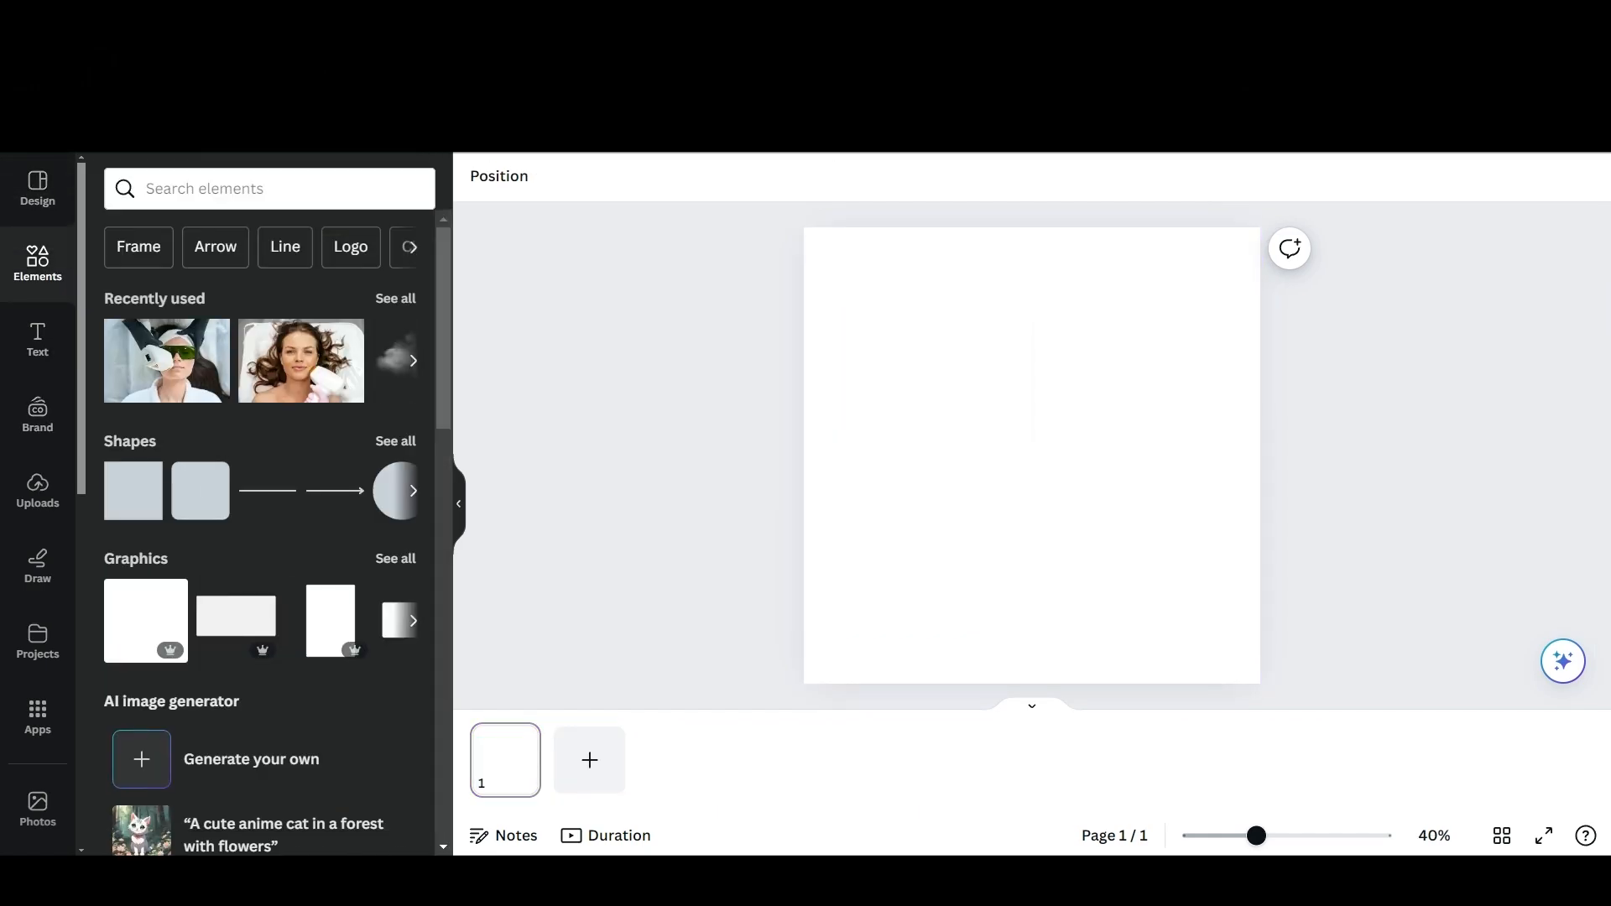
{"action": "left_click", "coordinate": [133, 490]}
{"action": "left_click_drag", "start_coordinate": [1031, 456], "coordinate": [1132, 377]}
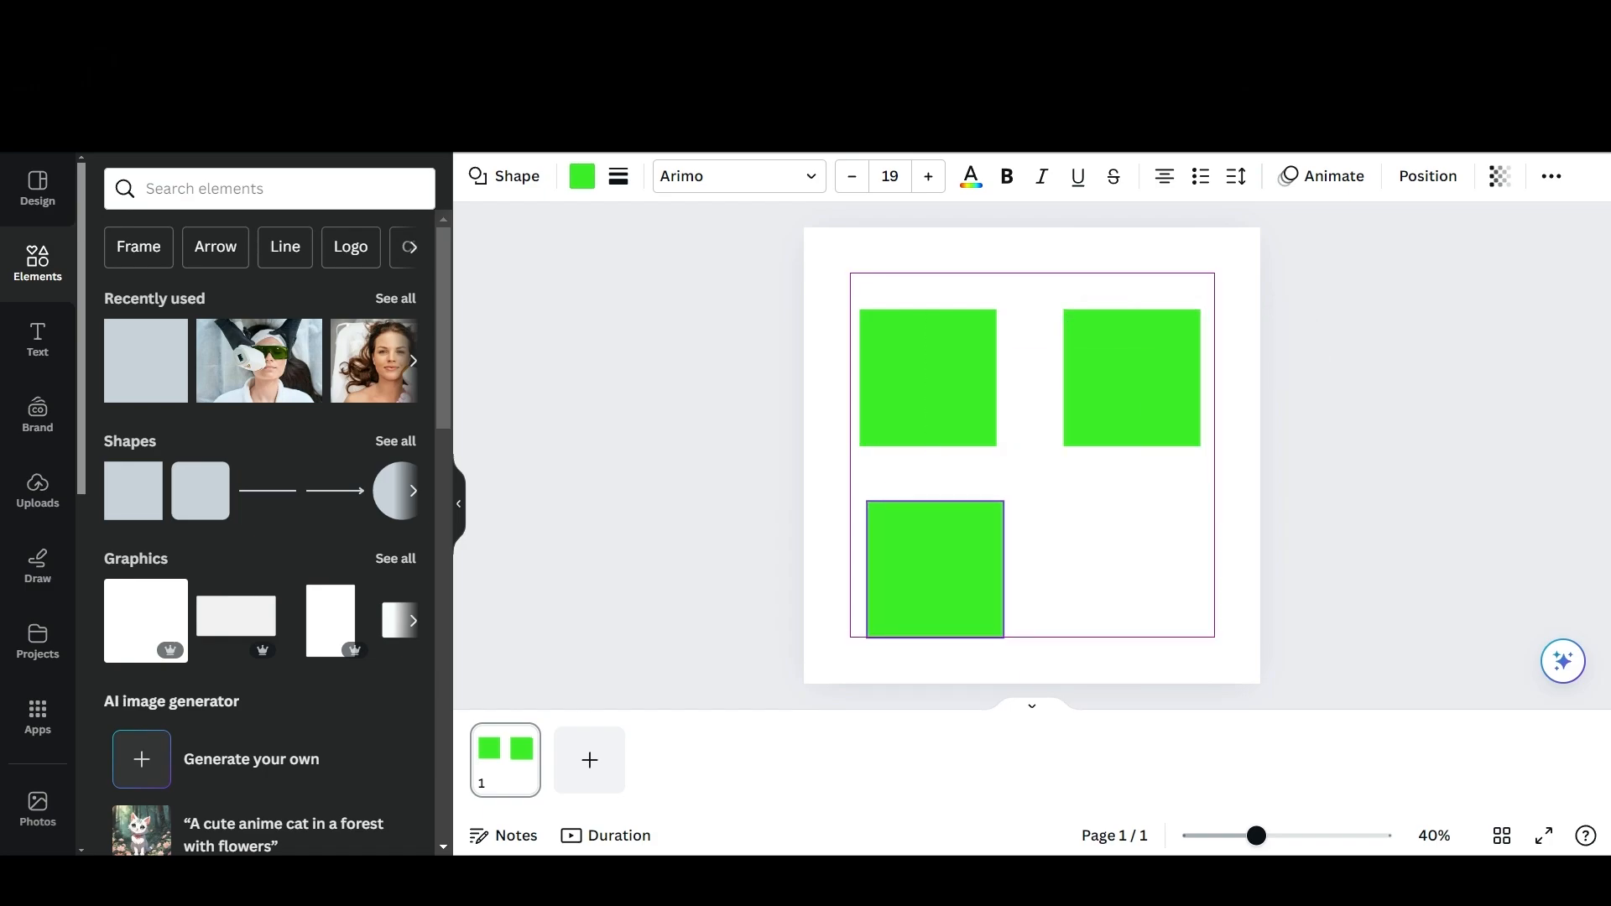
Recolour the three squares as palette swatches in bright green #16C45D, light grey and dark green.
{"action": "left_click", "coordinate": [581, 176]}
{"action": "left_click", "coordinate": [115, 302]}
{"action": "left_click", "coordinate": [582, 176]}
{"action": "left_click", "coordinate": [581, 176]}
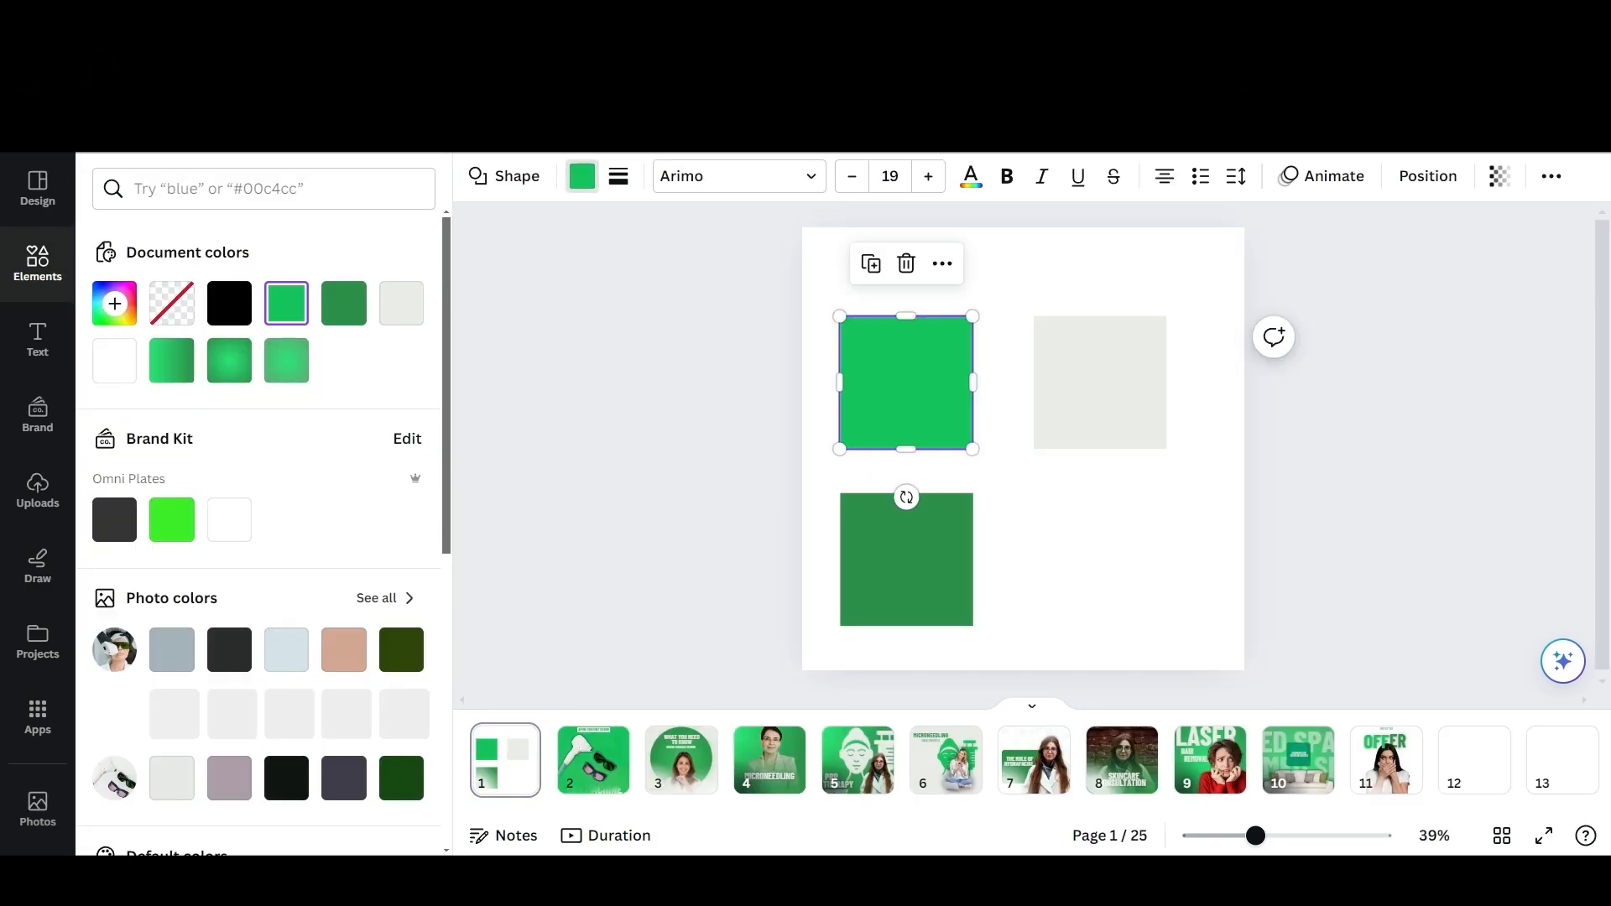
{"action": "left_click", "coordinate": [115, 303]}
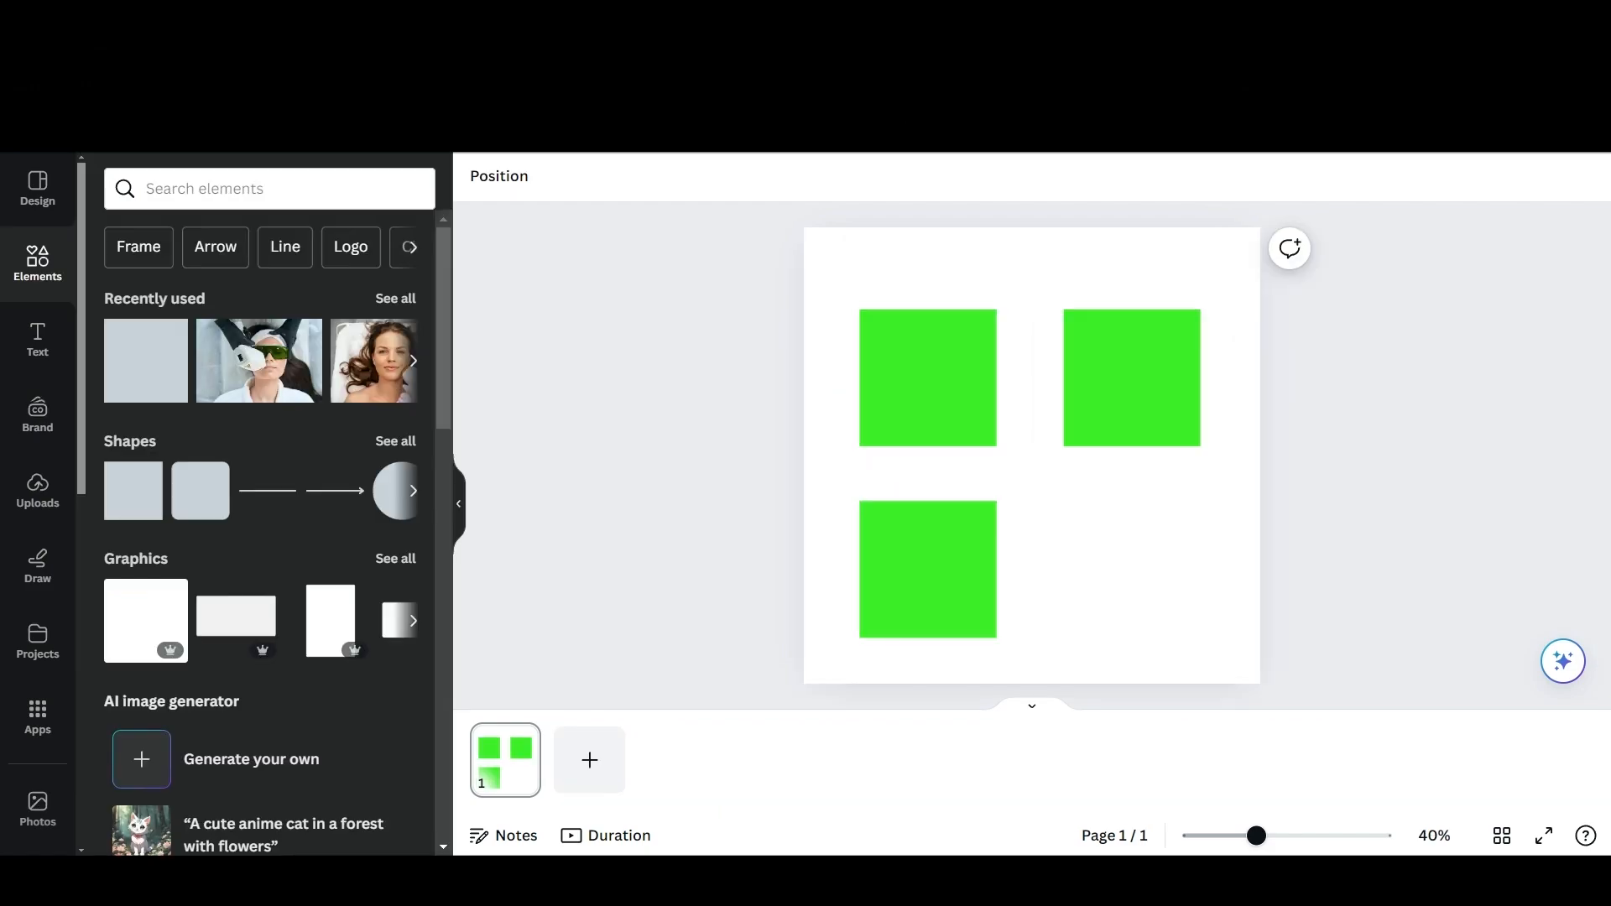
{"action": "left_click", "coordinate": [928, 378]}
{"action": "left_click", "coordinate": [582, 176]}
{"action": "left_click", "coordinate": [115, 303]}
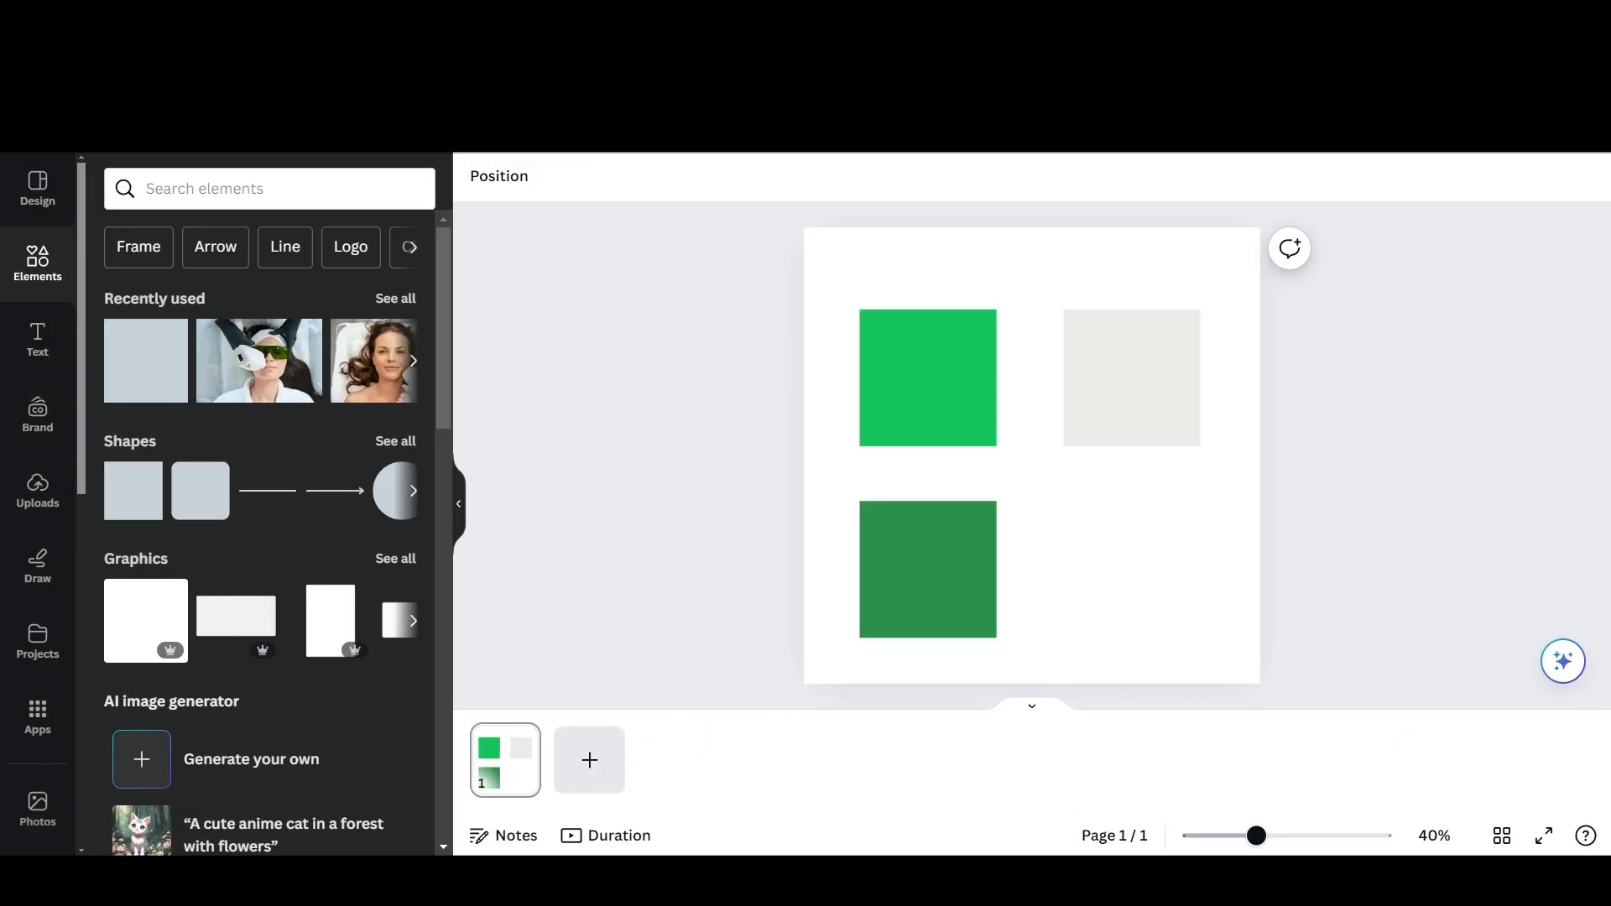
Add a second page and set its background to the palette's bright green #16c45d.
{"action": "left_click", "coordinate": [586, 759]}
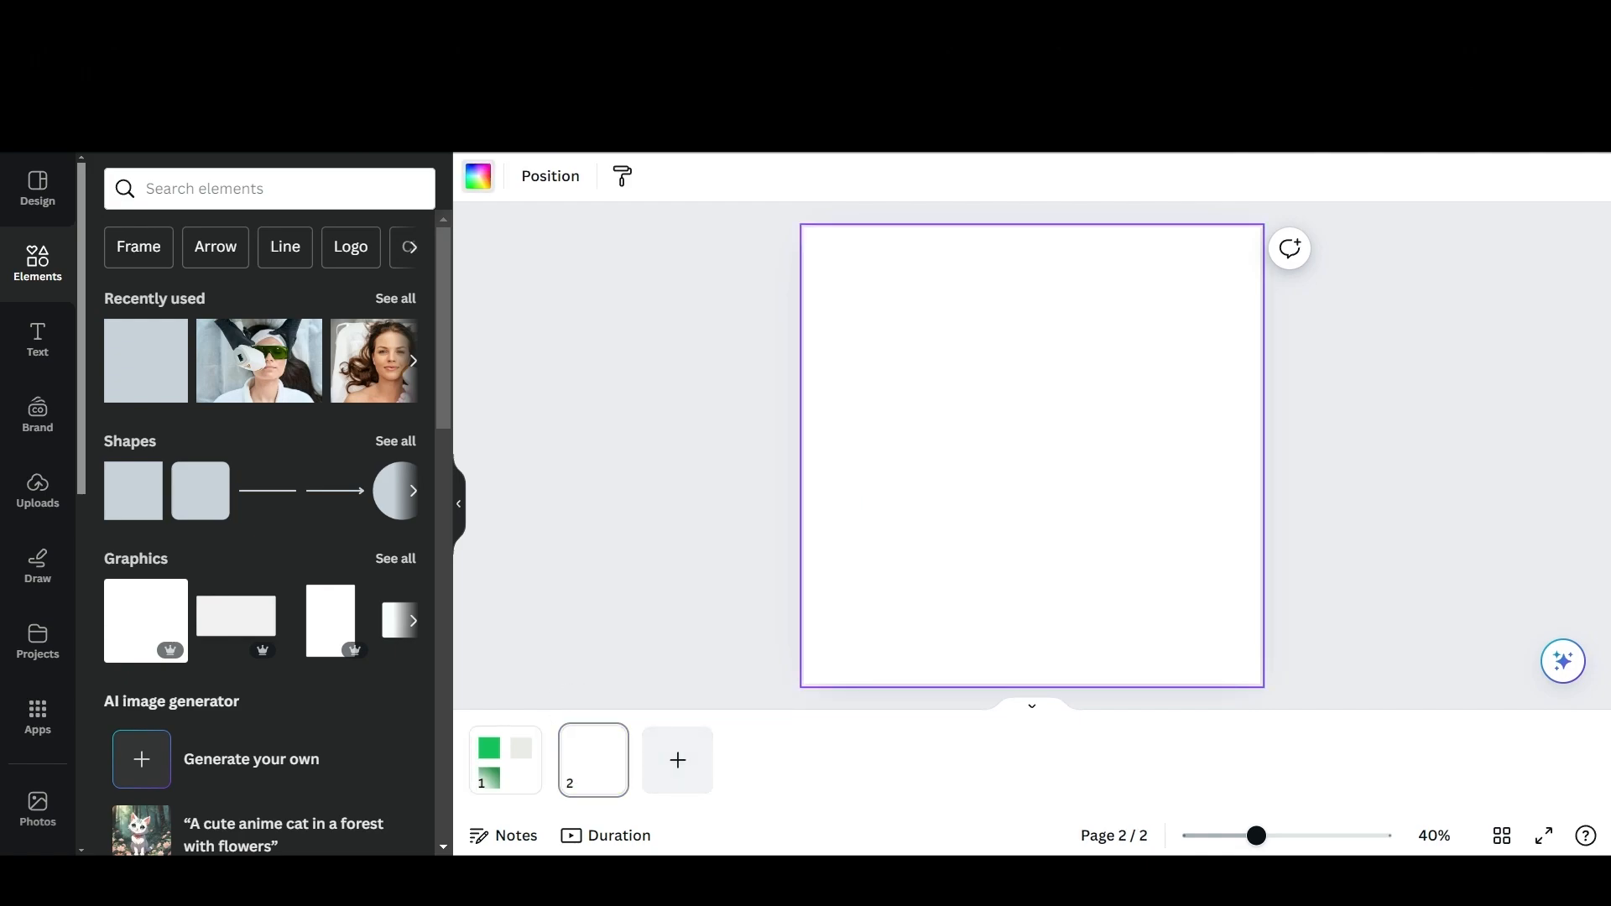
{"action": "left_click", "coordinate": [478, 175]}
{"action": "left_click", "coordinate": [229, 303]}
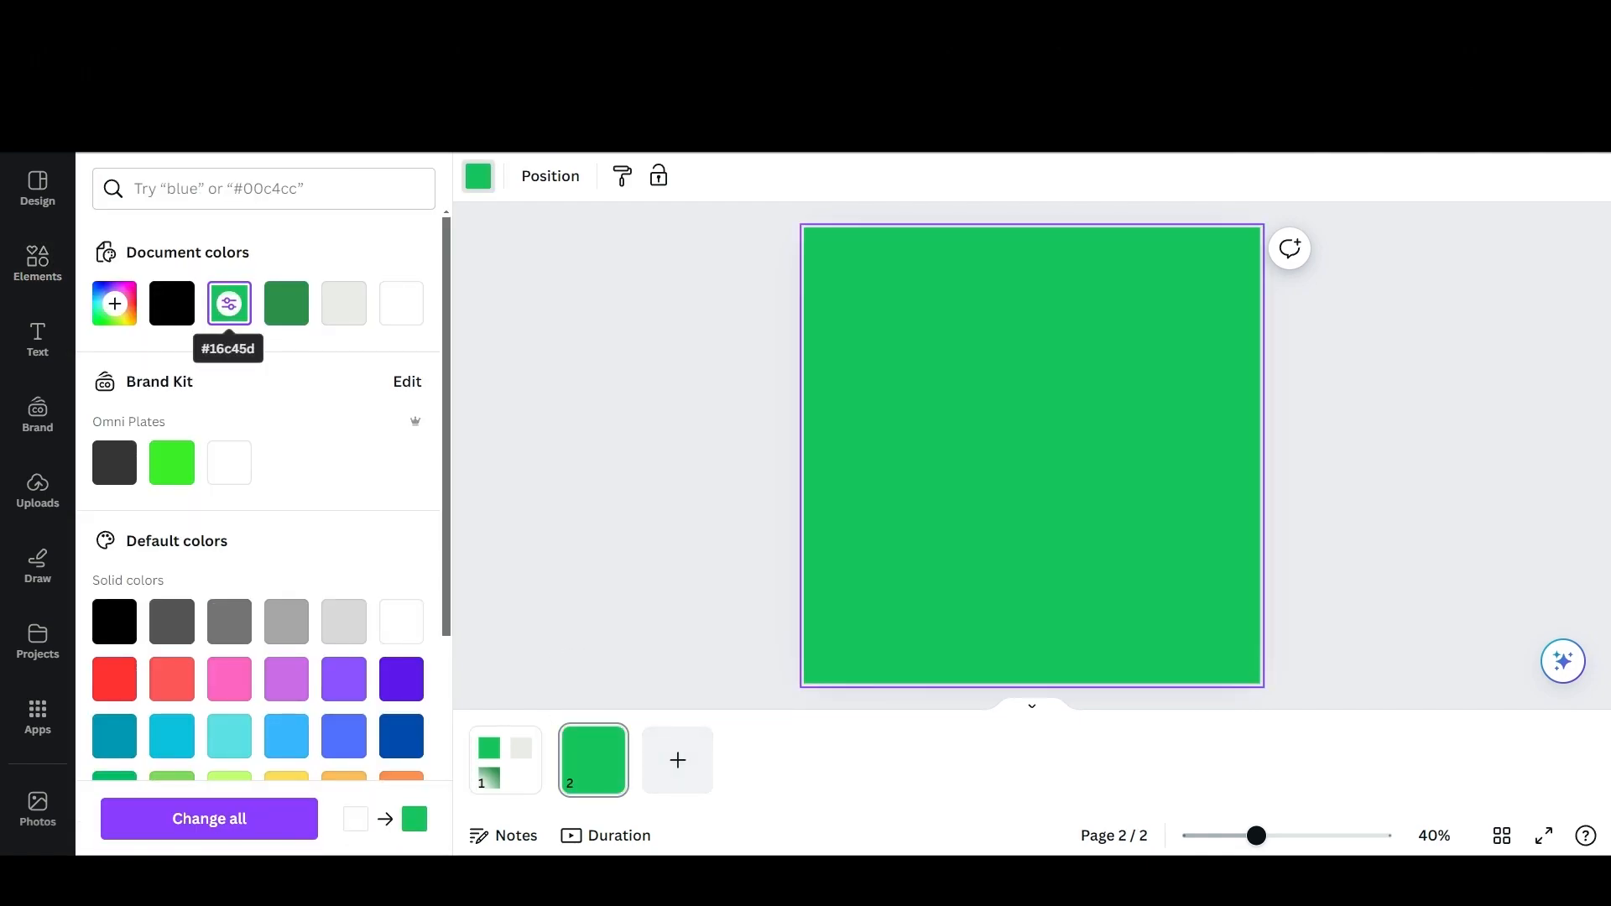
{"action": "key", "text": "Escape"}
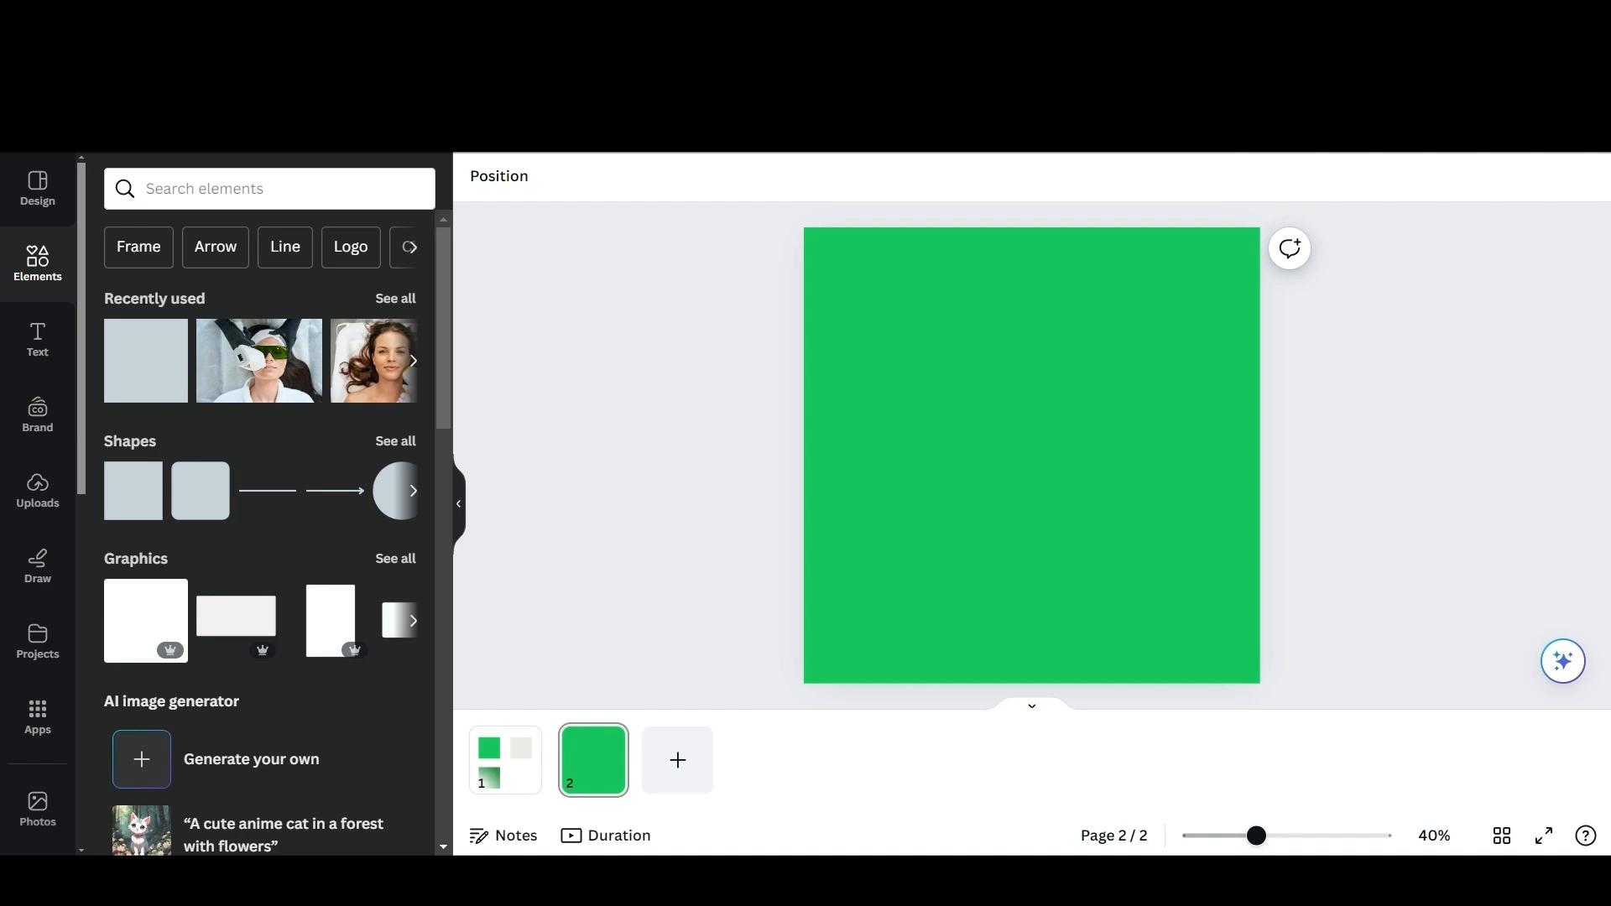
Search the elements for "laser hair removal machine" and place the photo of the laser handpiece with two goggles on page 2.
{"action": "left_click", "coordinate": [268, 188]}
{"action": "type", "text": "laser hair"}
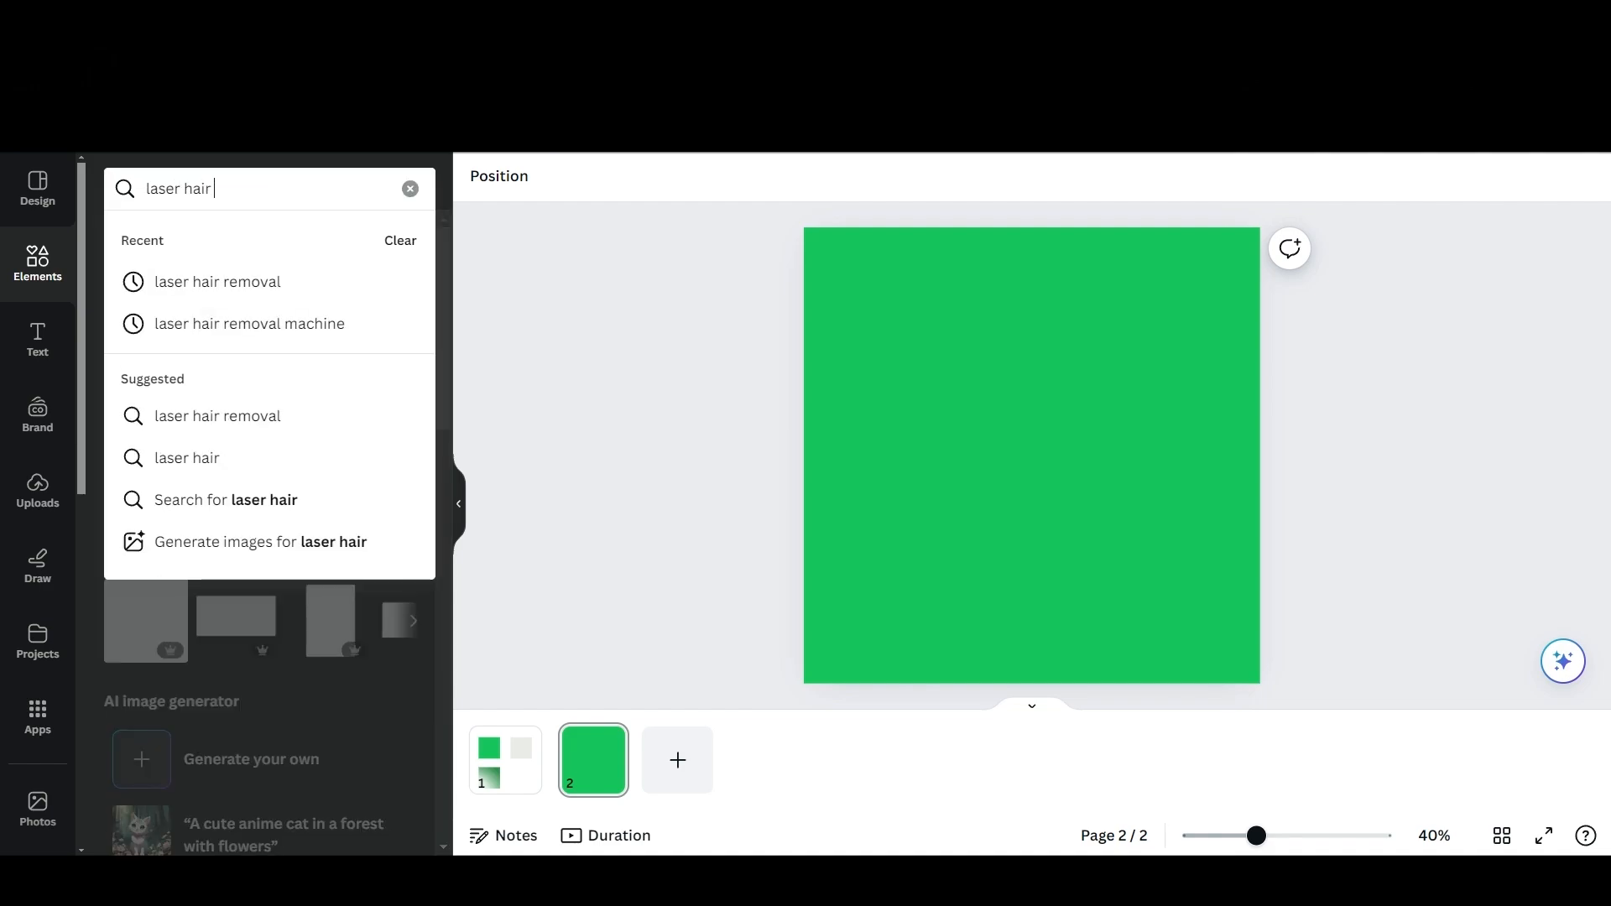
{"action": "left_click", "coordinate": [249, 323]}
{"action": "left_click", "coordinate": [395, 491]}
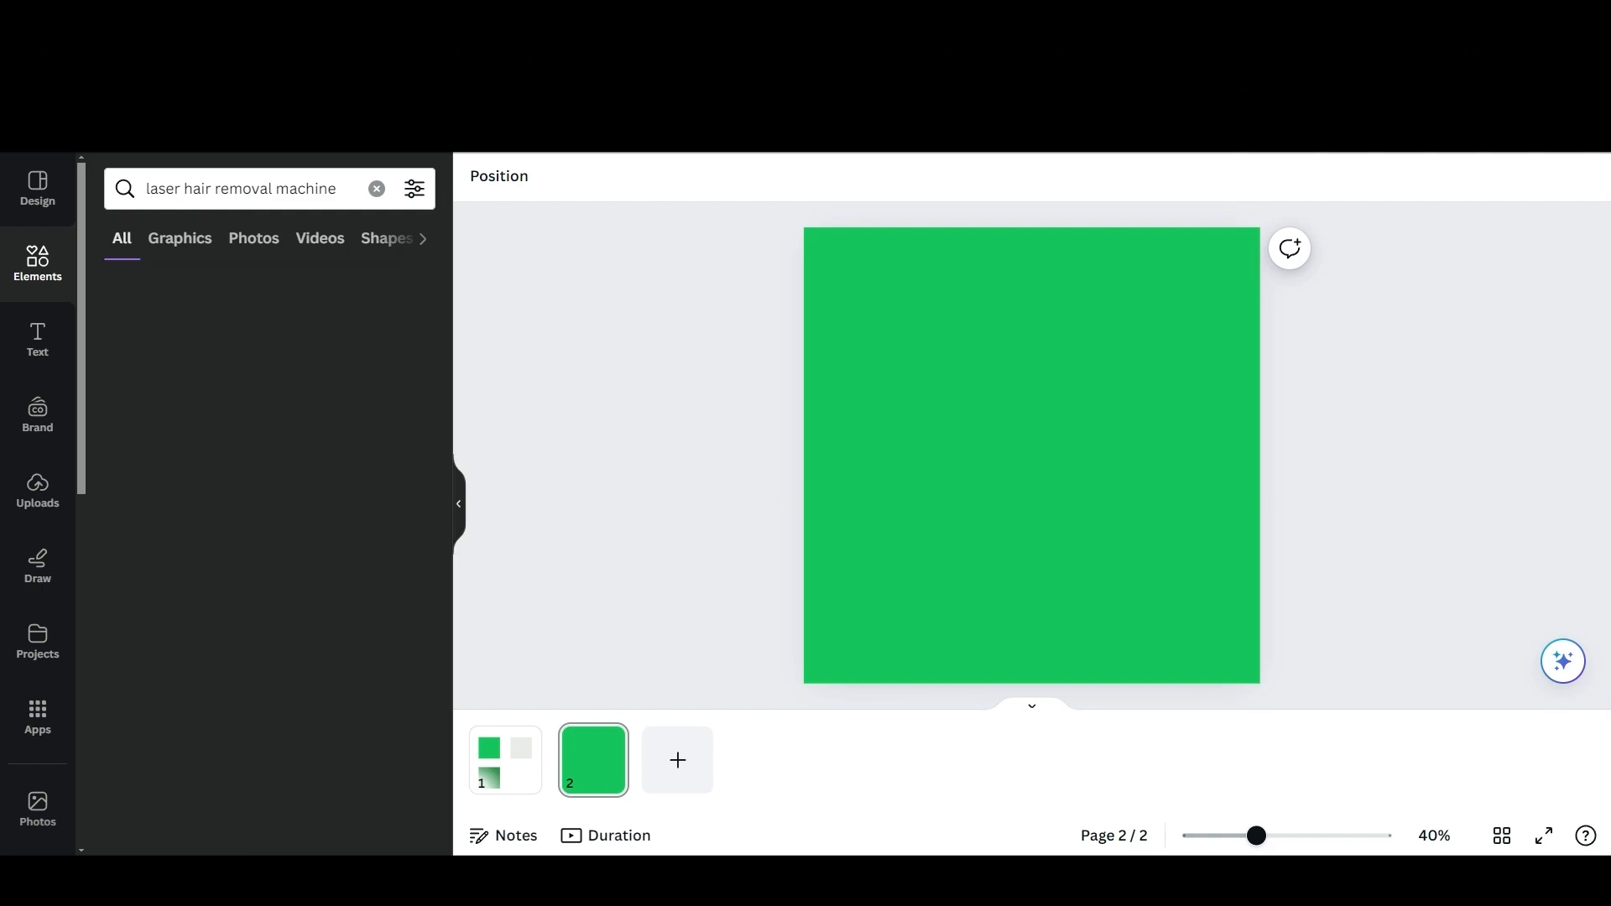
{"action": "left_click", "coordinate": [210, 616]}
{"action": "left_click_drag", "start_coordinate": [1057, 457], "coordinate": [1011, 457]}
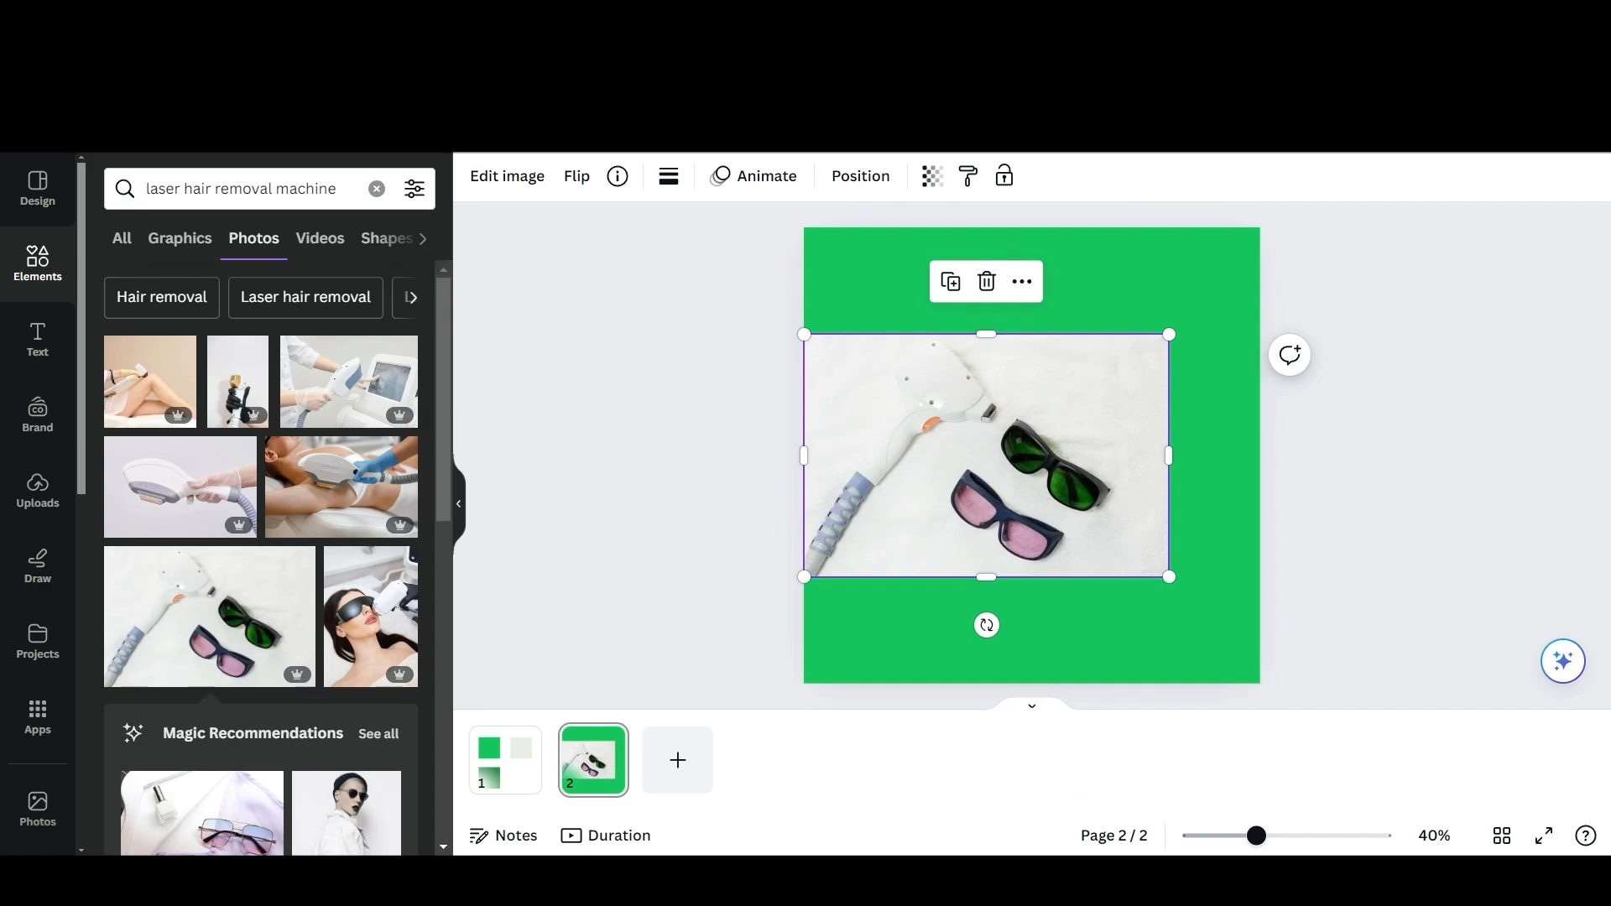
Remove the background from the laser handpiece and goggles photo.
{"action": "scroll", "coordinate": [260, 553], "scroll_direction": "down", "scroll_amount": 5}
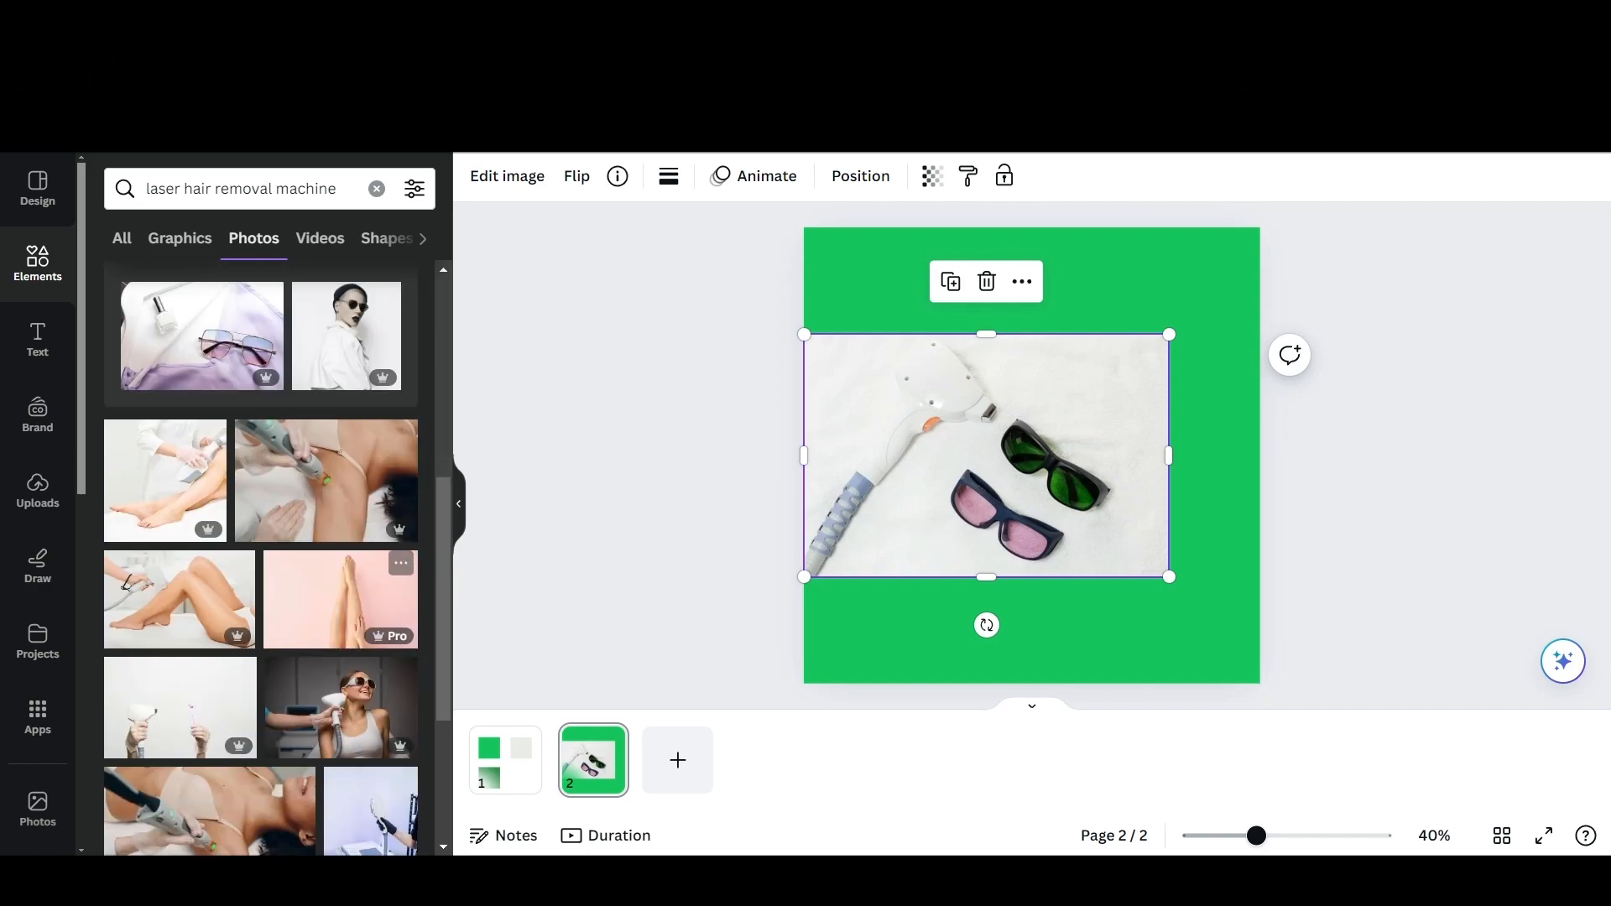
{"action": "left_click", "coordinate": [507, 176]}
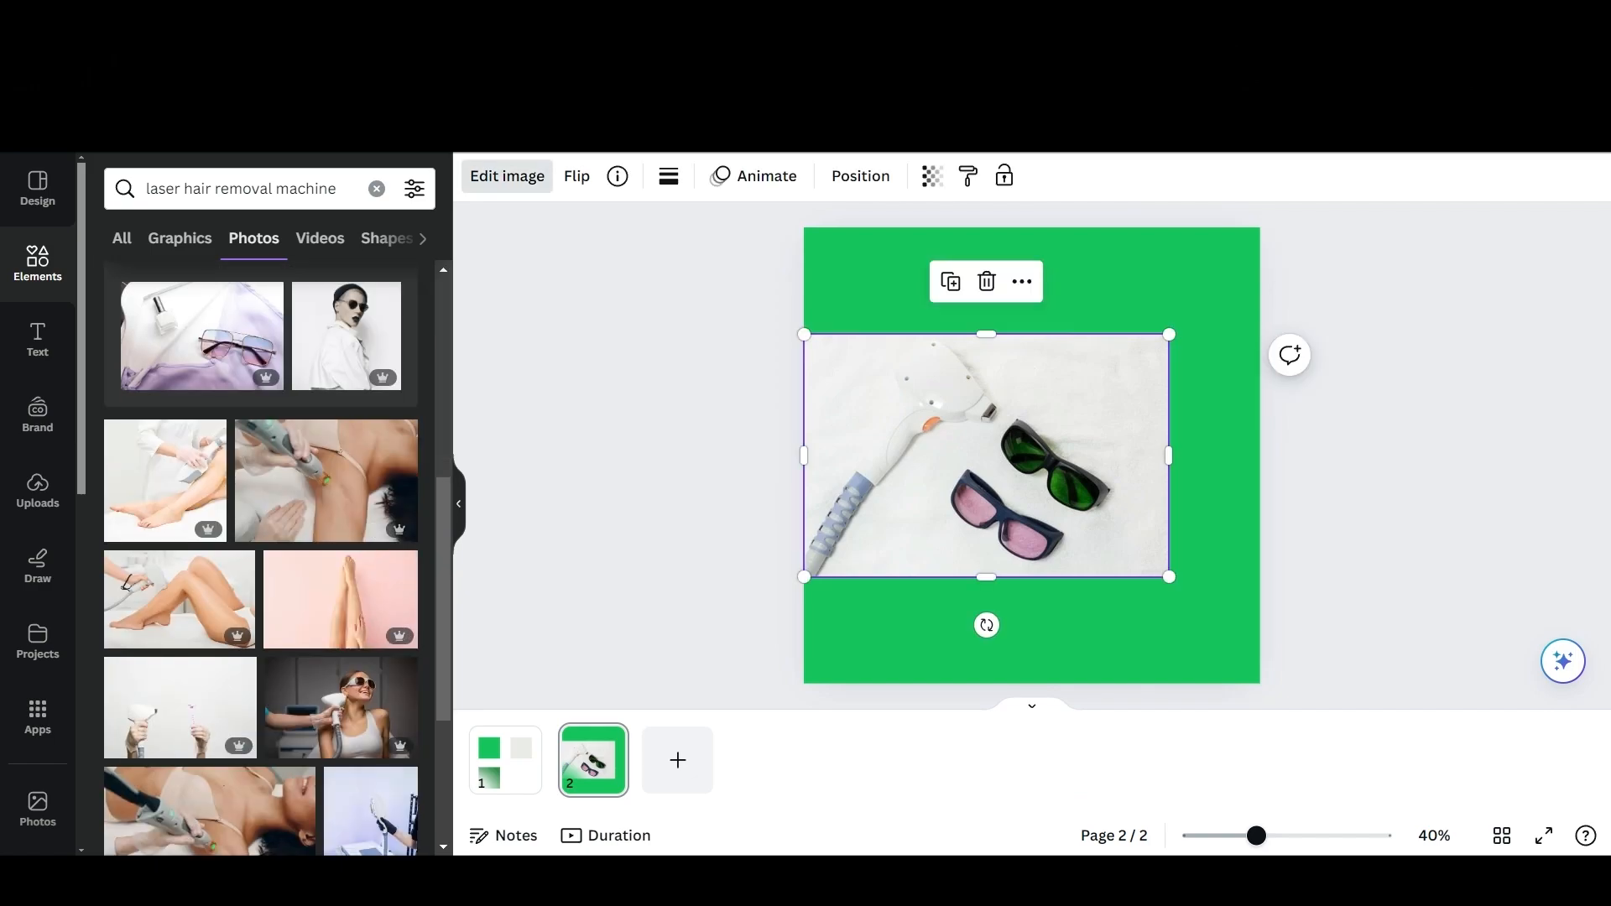
{"action": "left_click", "coordinate": [143, 331]}
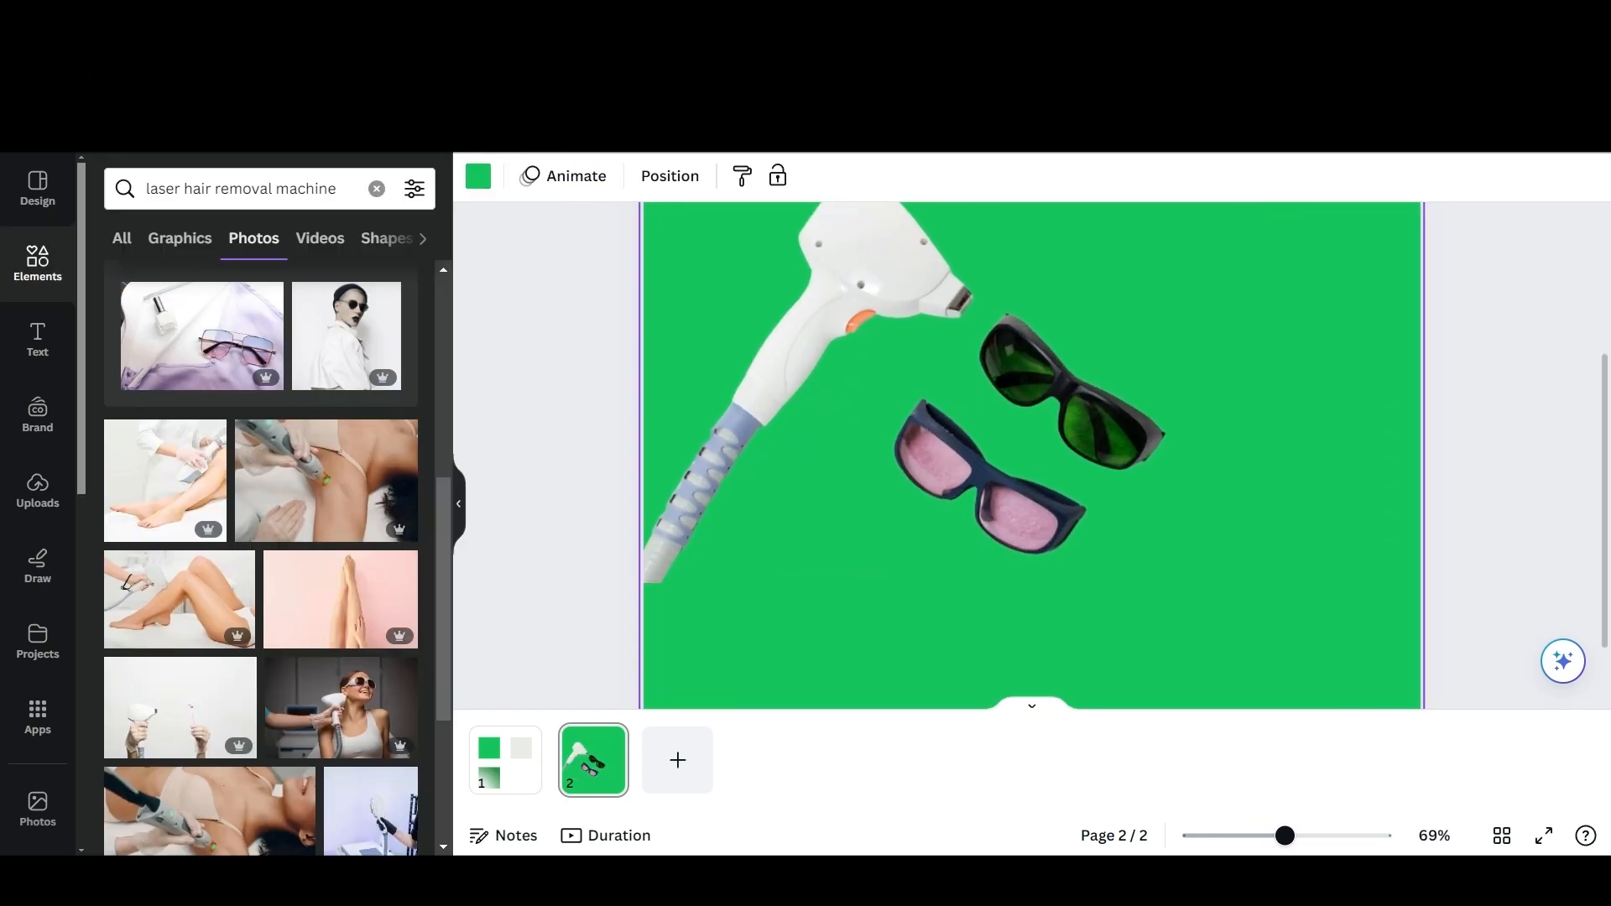
Enlarge the handpiece and goggles cutout and shift it so the handle runs off the page's left edge.
{"action": "scroll", "coordinate": [973, 504], "scroll_direction": "down", "scroll_amount": 5}
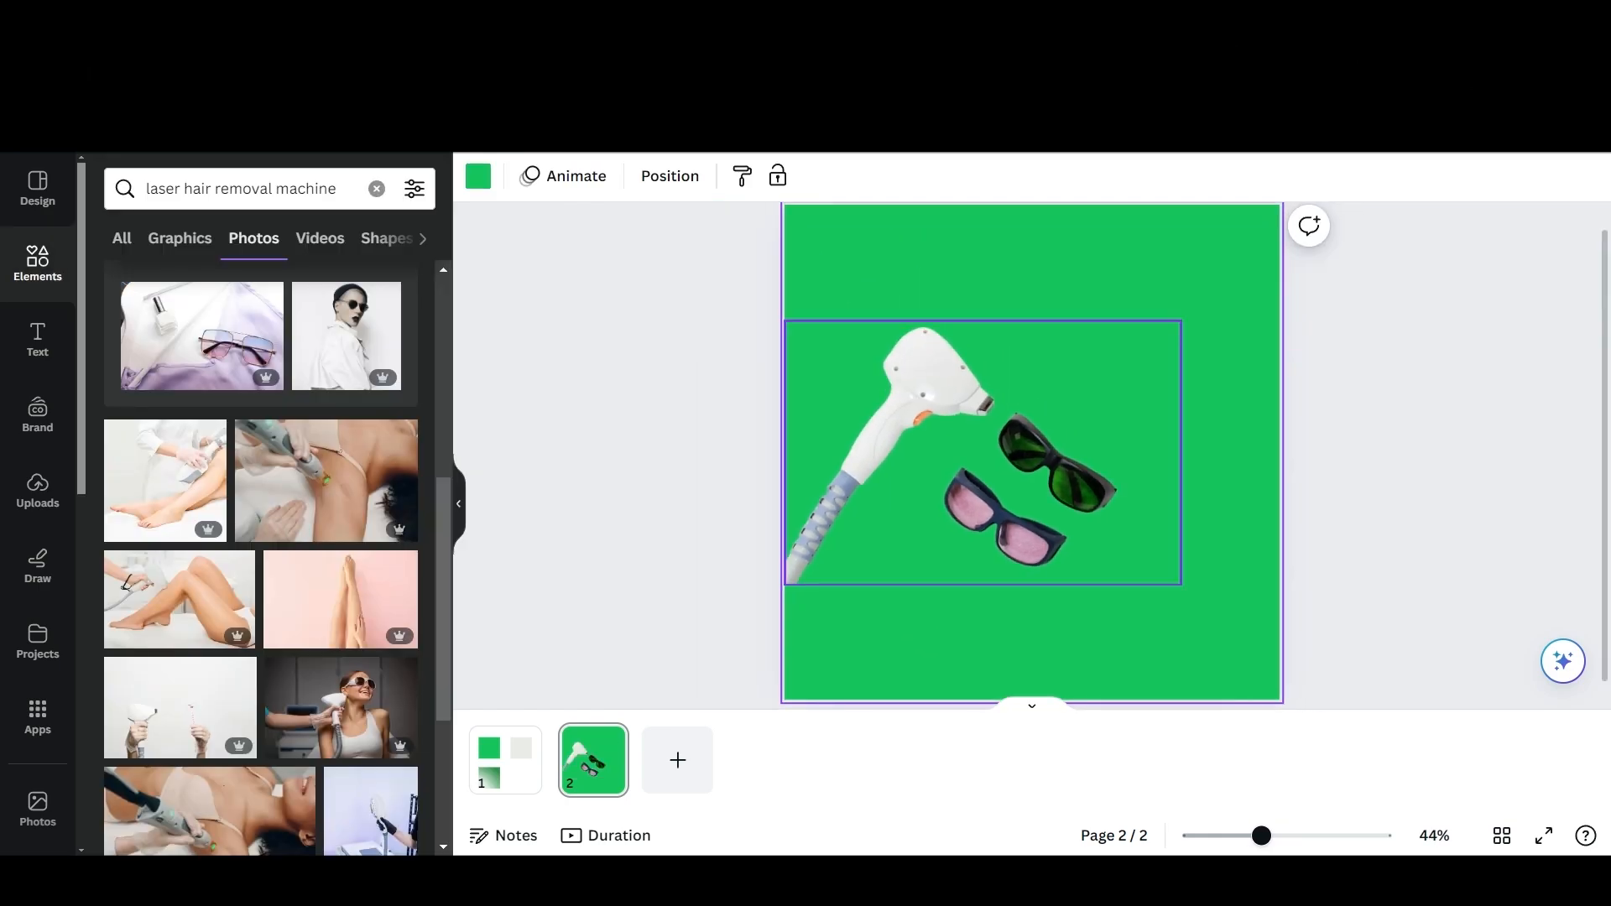
{"action": "left_click", "coordinate": [965, 453]}
{"action": "left_click_drag", "start_coordinate": [965, 453], "coordinate": [953, 453]}
{"action": "left_click", "coordinate": [1384, 503]}
{"action": "left_click", "coordinate": [1032, 470]}
{"action": "left_click_drag", "start_coordinate": [1169, 584], "coordinate": [1201, 606]}
{"action": "left_click_drag", "start_coordinate": [1032, 478], "coordinate": [1027, 468]}
Apply a Glow shadow to the handpiece and goggles cutout and enlarge it further.
{"action": "left_click", "coordinate": [507, 176]}
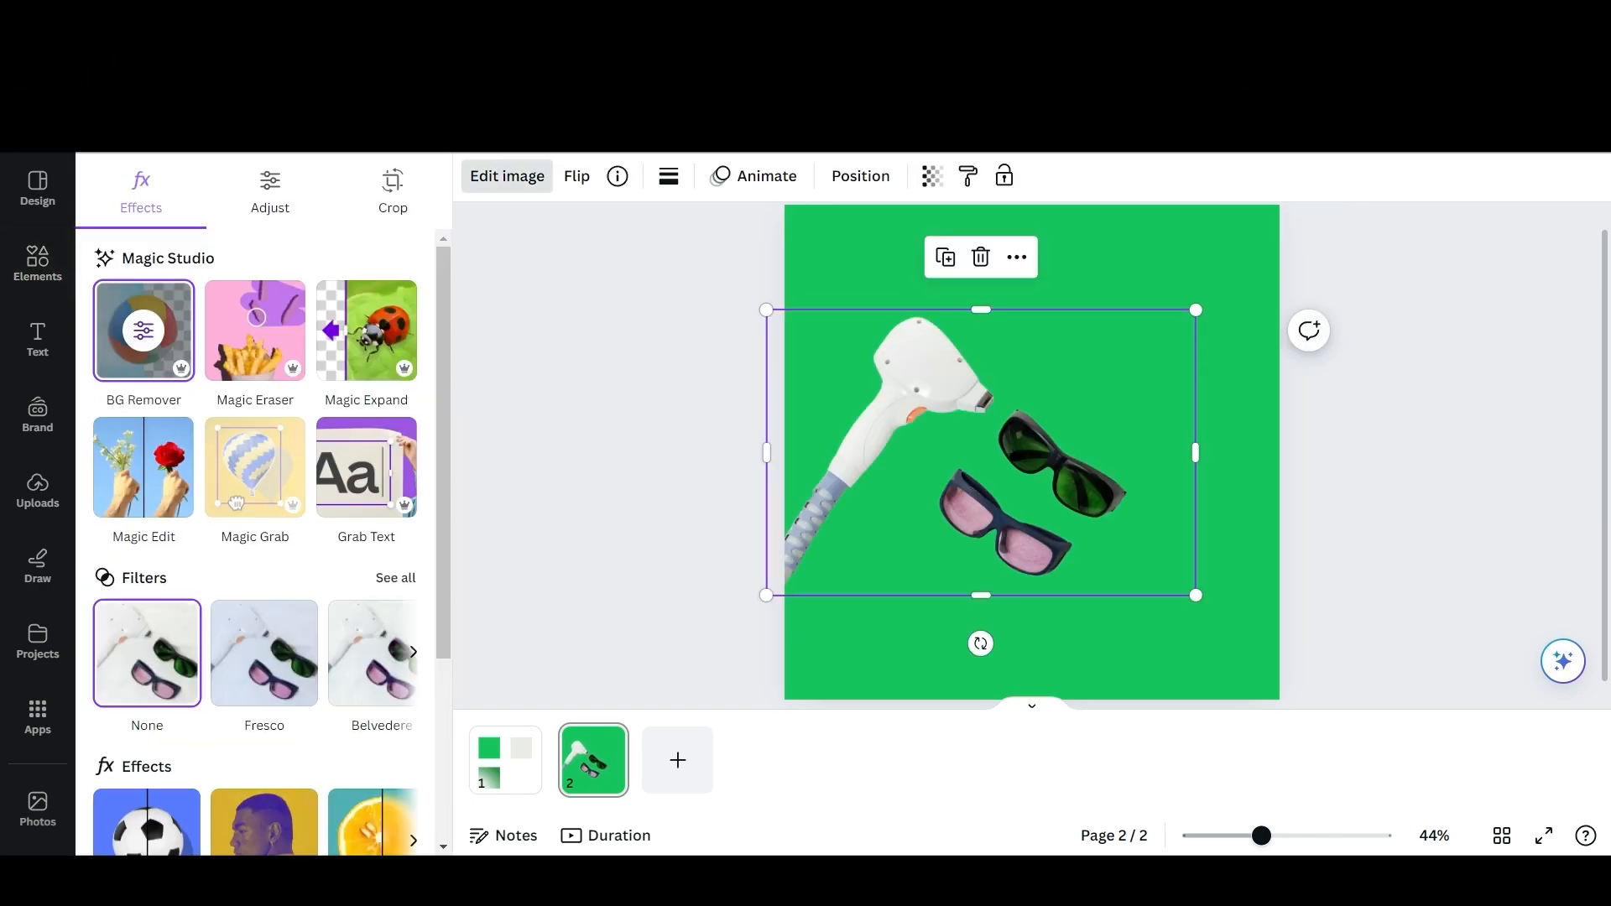
{"action": "scroll", "coordinate": [260, 503], "scroll_direction": "down", "scroll_amount": 3}
{"action": "left_click", "coordinate": [147, 599]}
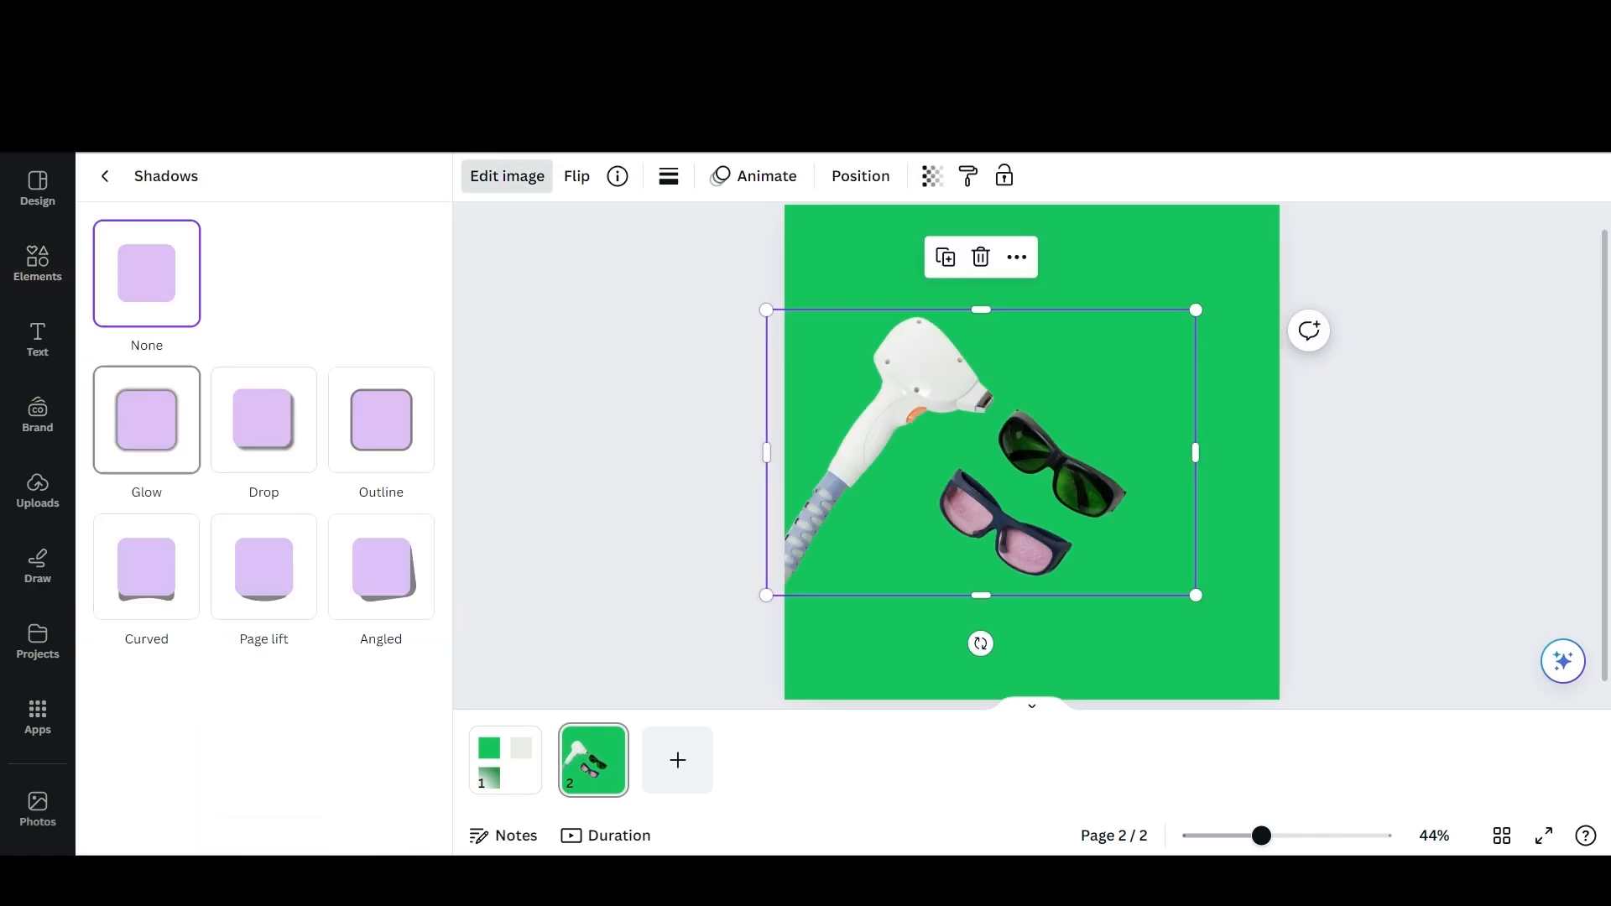
{"action": "left_click", "coordinate": [146, 420]}
{"action": "scroll", "coordinate": [172, 686], "scroll_direction": "down", "scroll_amount": 1}
{"action": "left_click_drag", "start_coordinate": [225, 818], "coordinate": [130, 818]}
{"action": "left_click_drag", "start_coordinate": [1195, 309], "coordinate": [1237, 277]}
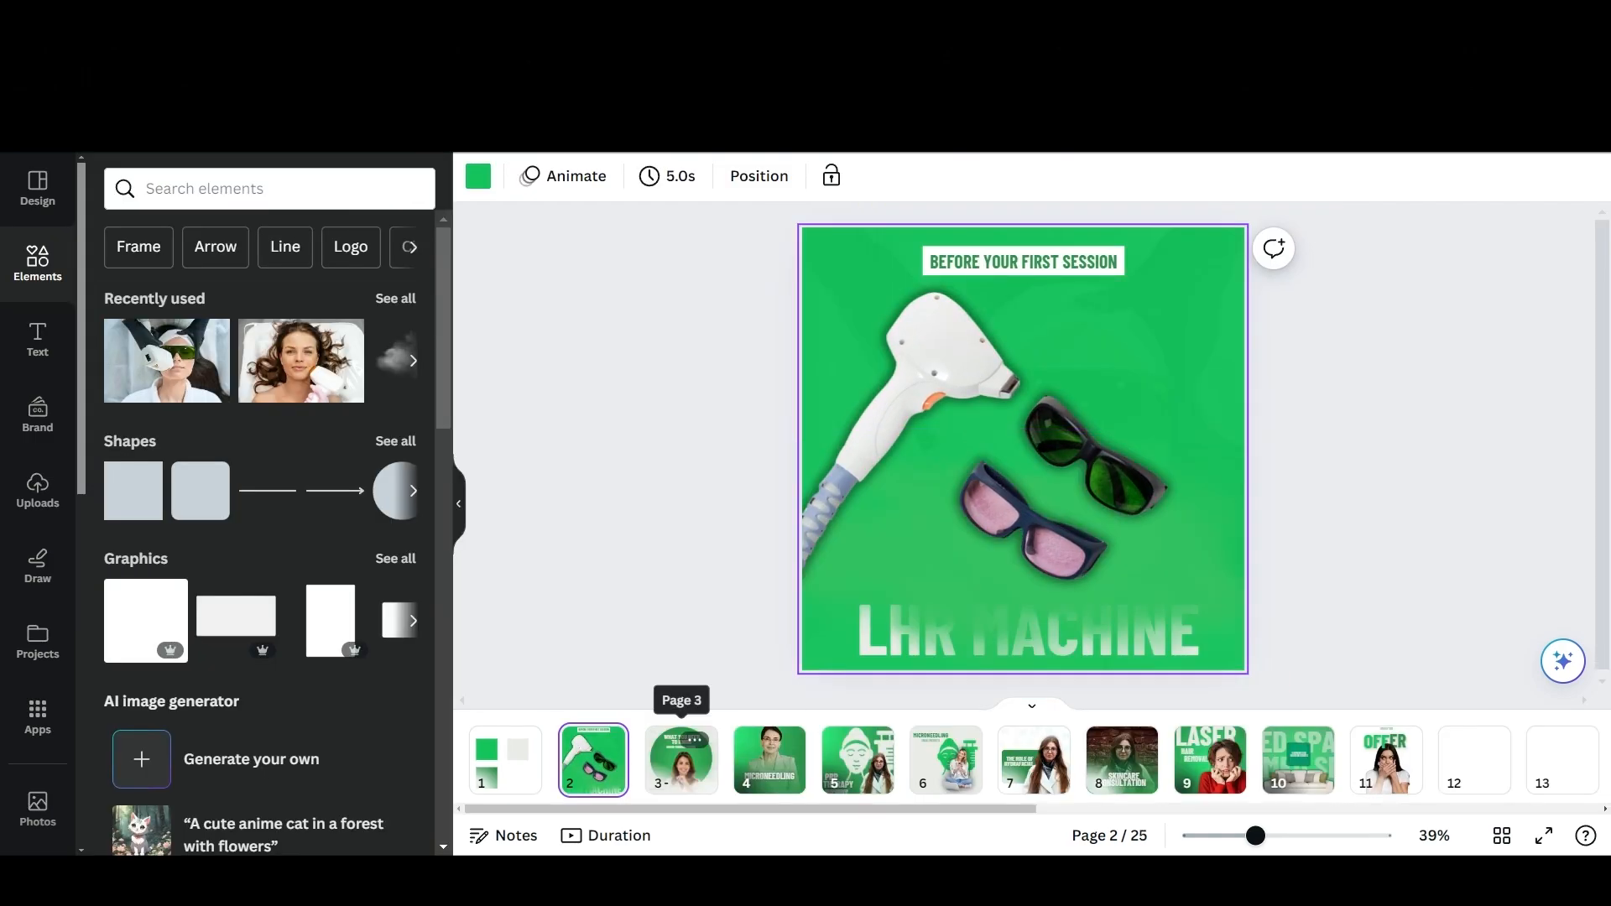
Check the font used for the "WHAT YOU NEED TO KNOW" heading on page 3 of the finished design.
{"action": "left_click", "coordinate": [681, 760]}
{"action": "left_click", "coordinate": [1024, 320]}
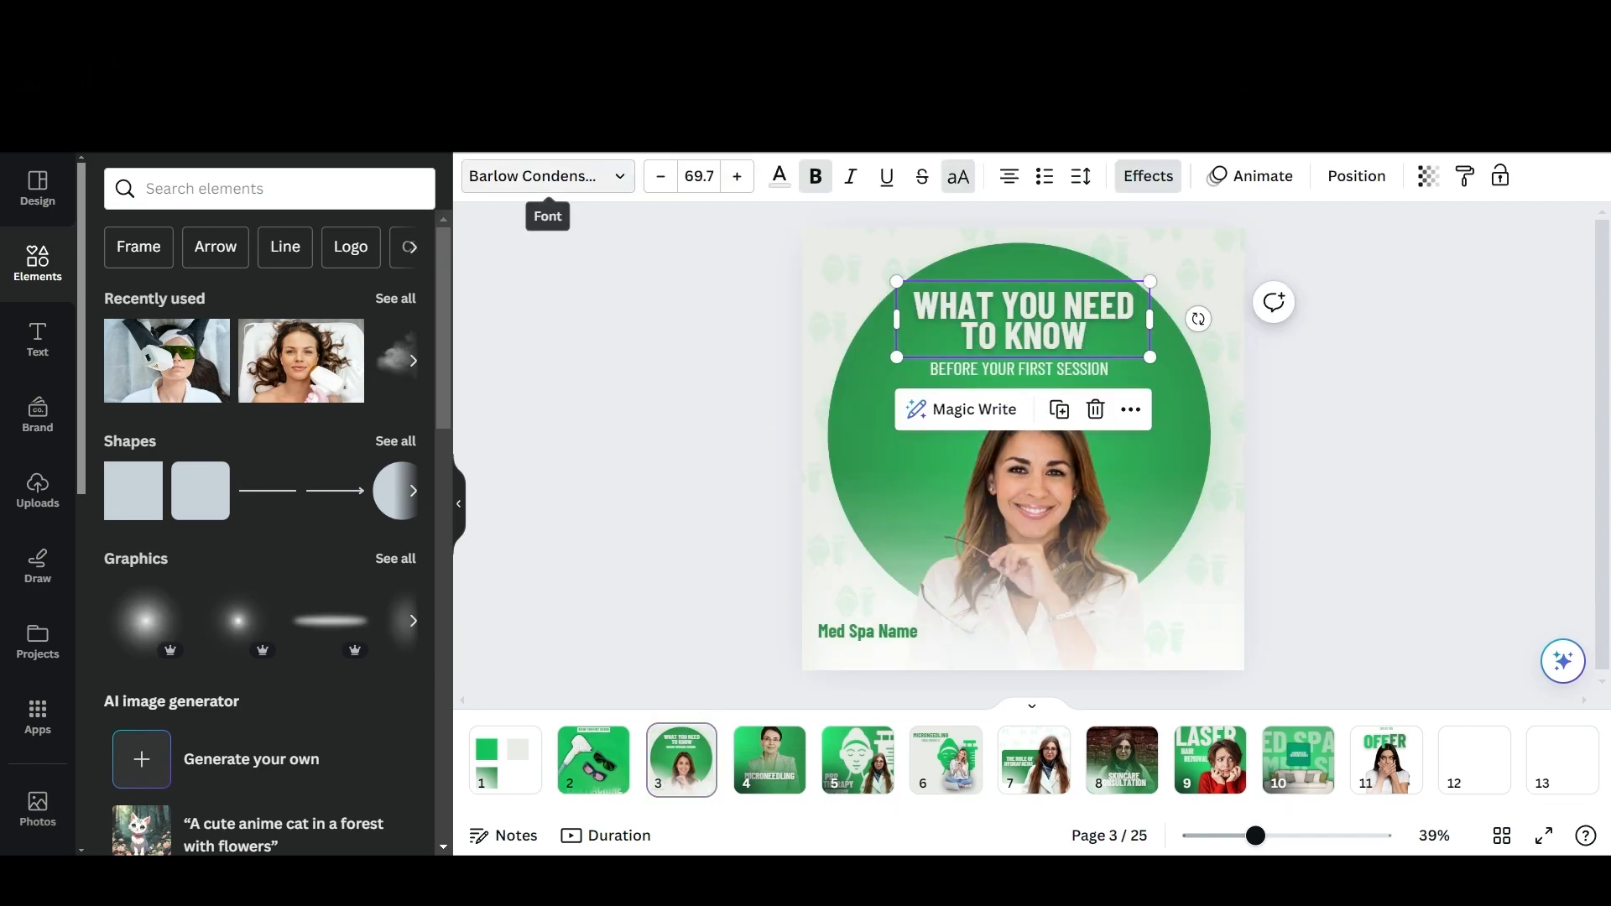
{"action": "left_click", "coordinate": [547, 175]}
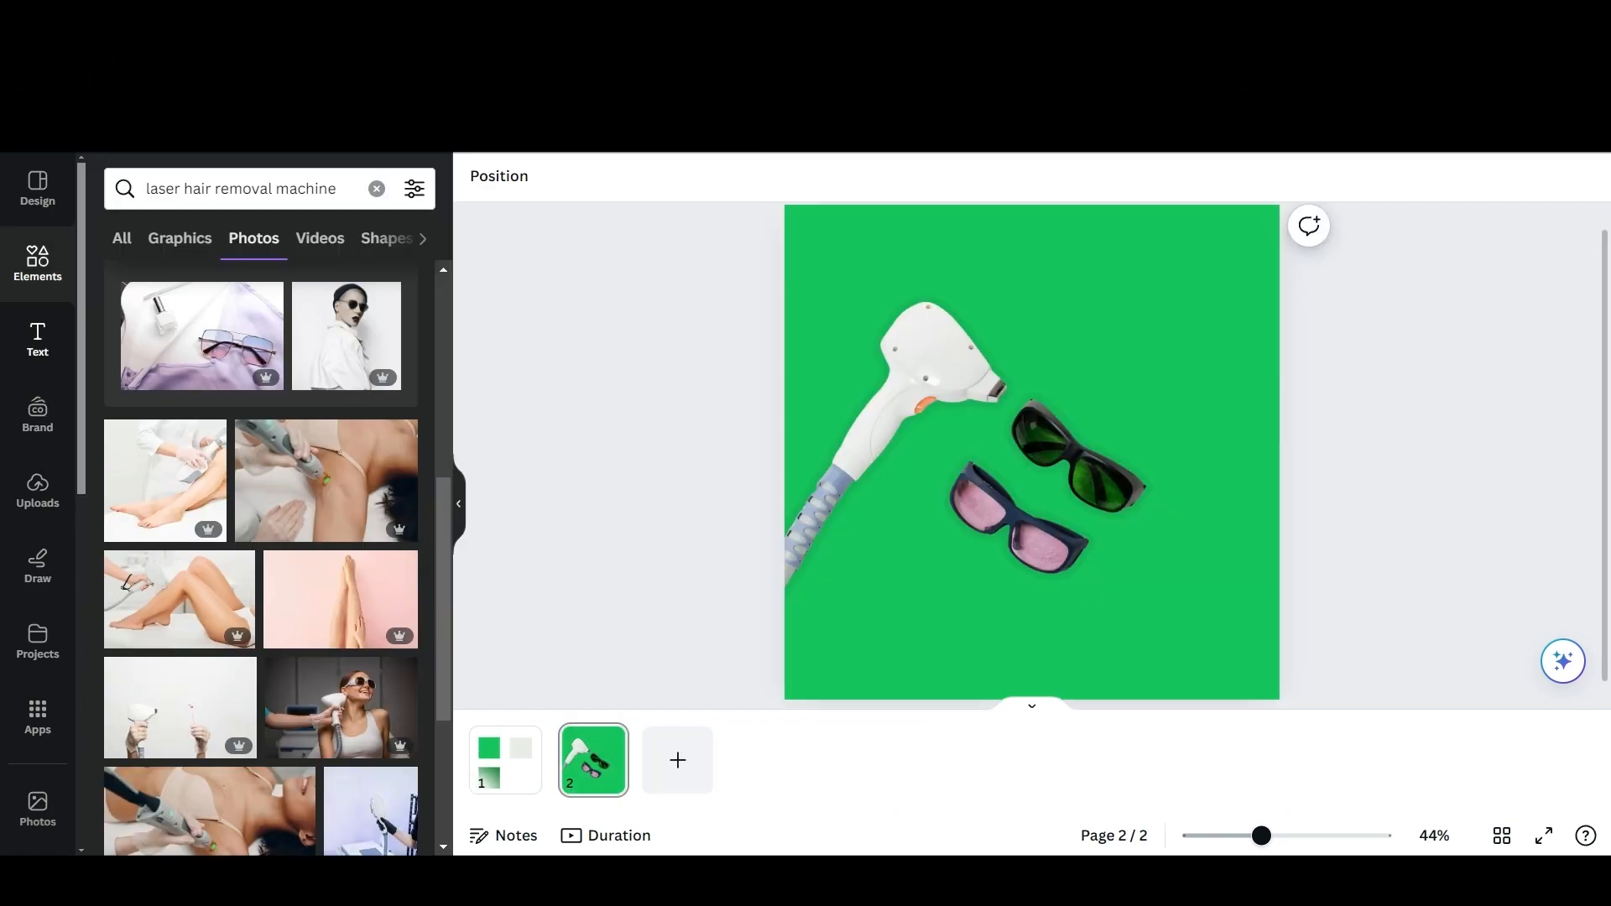
Search the text library for "barlow" and insert the "30% OFF ON ALL PRODUCTS" text combination as separate pieces.
{"action": "left_click", "coordinate": [38, 340]}
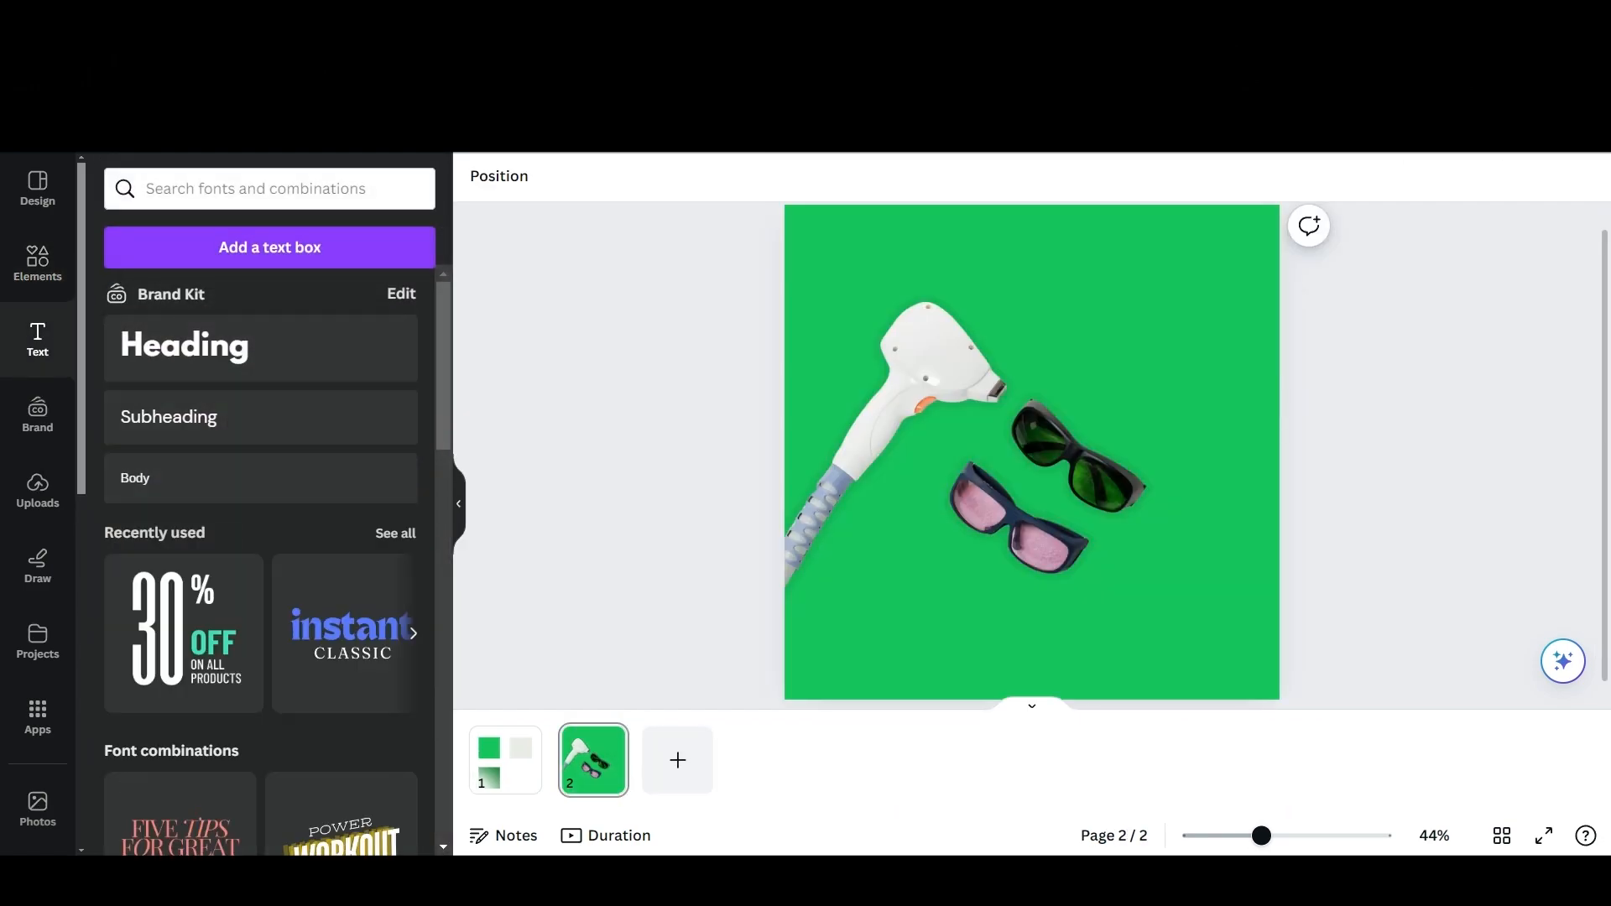
{"action": "type", "text": "barlow"}
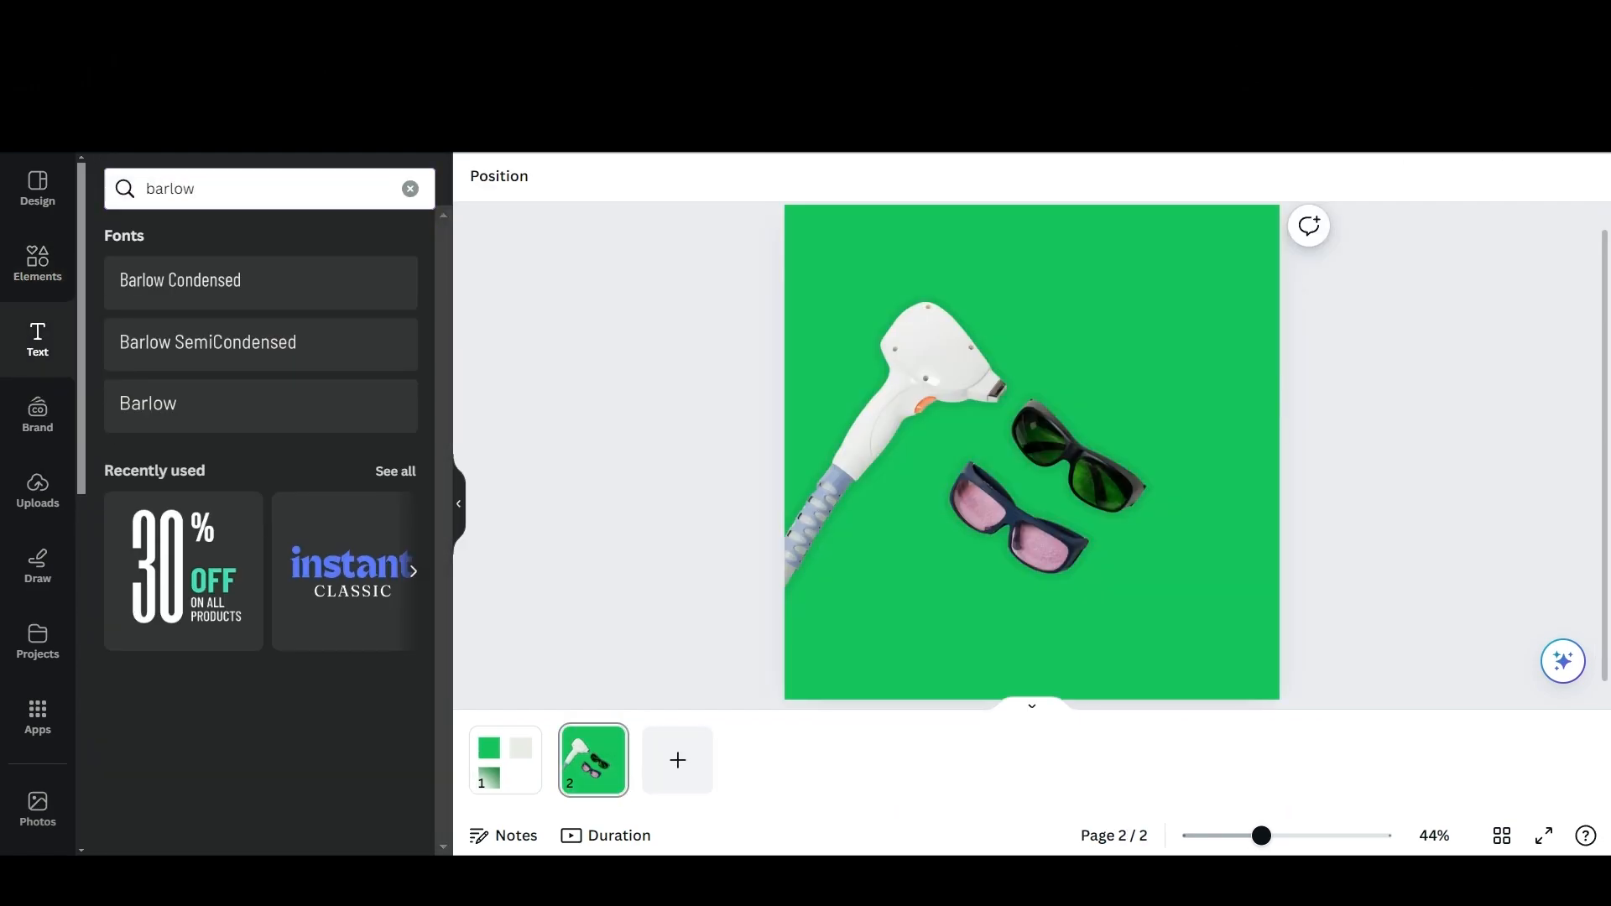
{"action": "left_click", "coordinate": [183, 571]}
{"action": "left_click", "coordinate": [976, 332]}
{"action": "left_click", "coordinate": [1389, 436]}
Delete the "30" text and move "OFF" and "ON ALL PRODUCTS" to the upper right area of the page.
{"action": "left_click_drag", "start_coordinate": [1000, 504], "coordinate": [933, 510]}
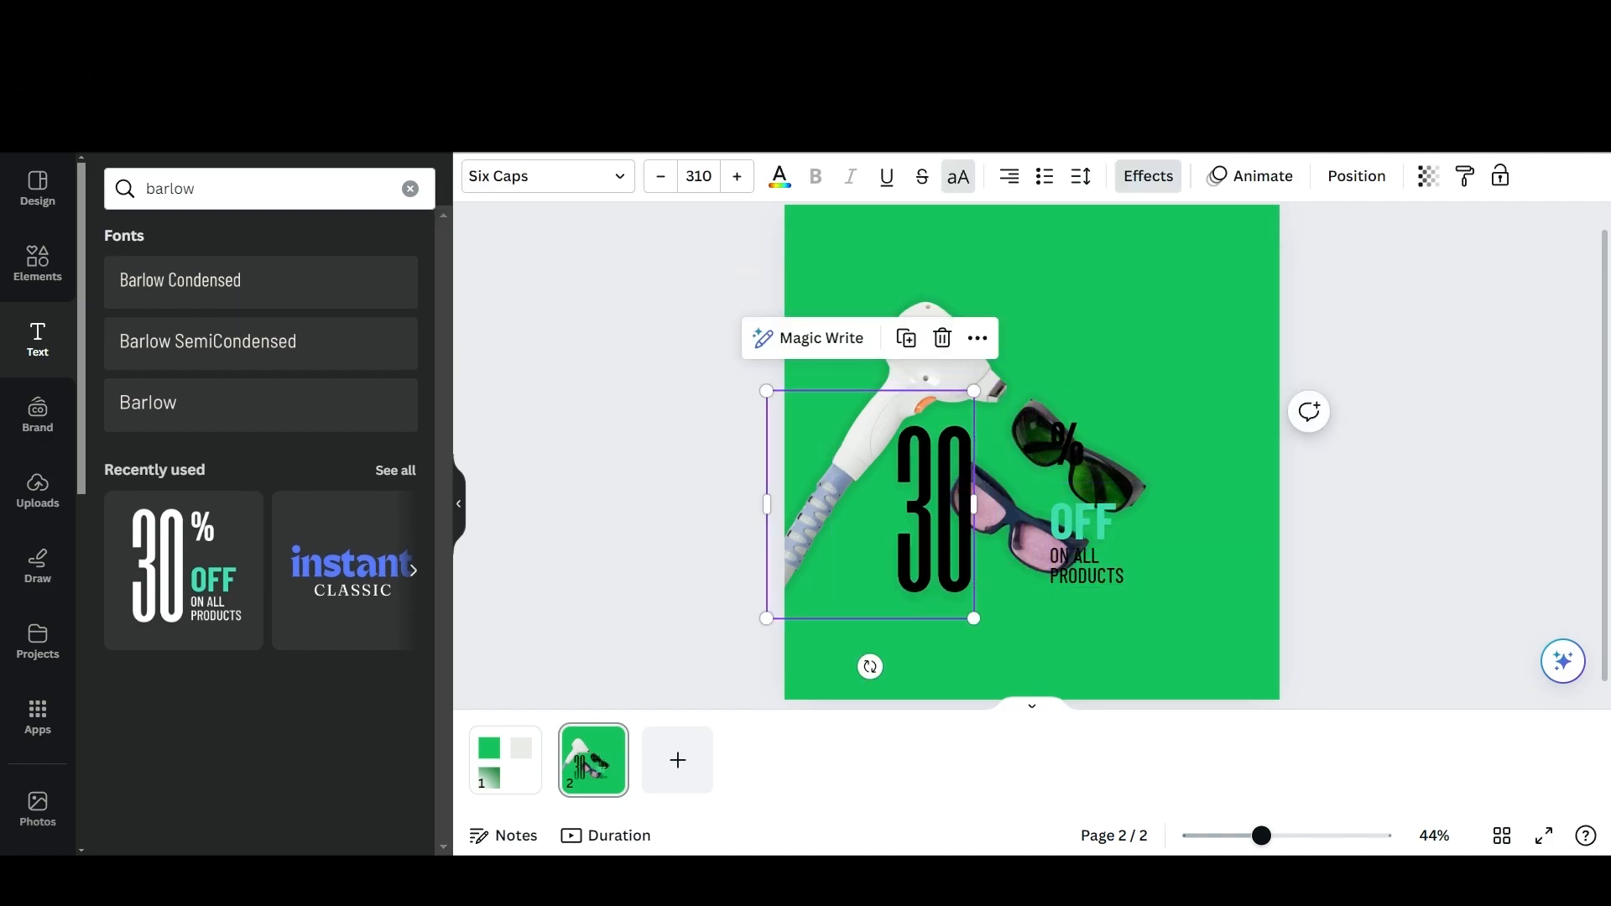
{"action": "key", "text": "Delete"}
{"action": "left_click_drag", "start_coordinate": [1082, 522], "coordinate": [982, 248]}
{"action": "left_click_drag", "start_coordinate": [1087, 567], "coordinate": [1136, 336]}
{"action": "left_click_drag", "start_coordinate": [982, 248], "coordinate": [1099, 268]}
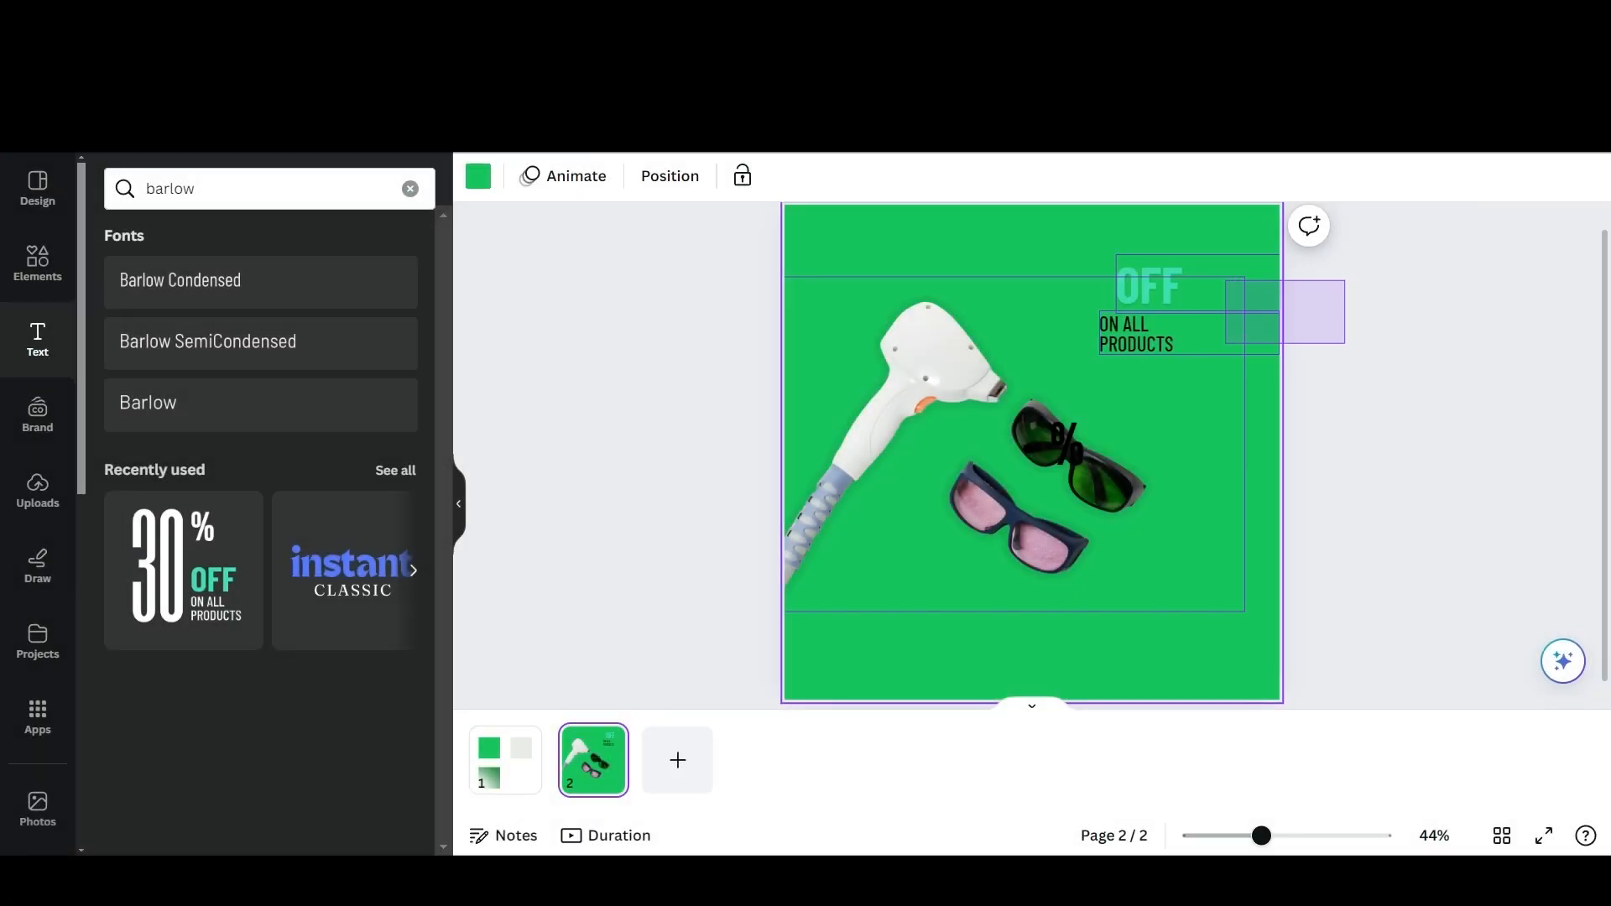
Cut the "OFF" and "ON ALL PRODUCTS" texts and paste them on page 1 beside the dark green swatch.
{"action": "left_click_drag", "start_coordinate": [1309, 369], "coordinate": [1091, 243]}
{"action": "key", "text": "ctrl+x"}
{"action": "left_click", "coordinate": [505, 760]}
{"action": "key", "text": "ctrl+v"}
{"action": "left_click_drag", "start_coordinate": [1175, 287], "coordinate": [1111, 534]}
{"action": "left_click", "coordinate": [1376, 537]}
{"action": "left_click", "coordinate": [1376, 537]}
Copy the "ON ALL PRODUCTS" text from page 1 to the top centre of page 2 and centre-align it.
{"action": "left_click", "coordinate": [593, 760]}
{"action": "left_click", "coordinate": [505, 760]}
{"action": "left_click", "coordinate": [1107, 582]}
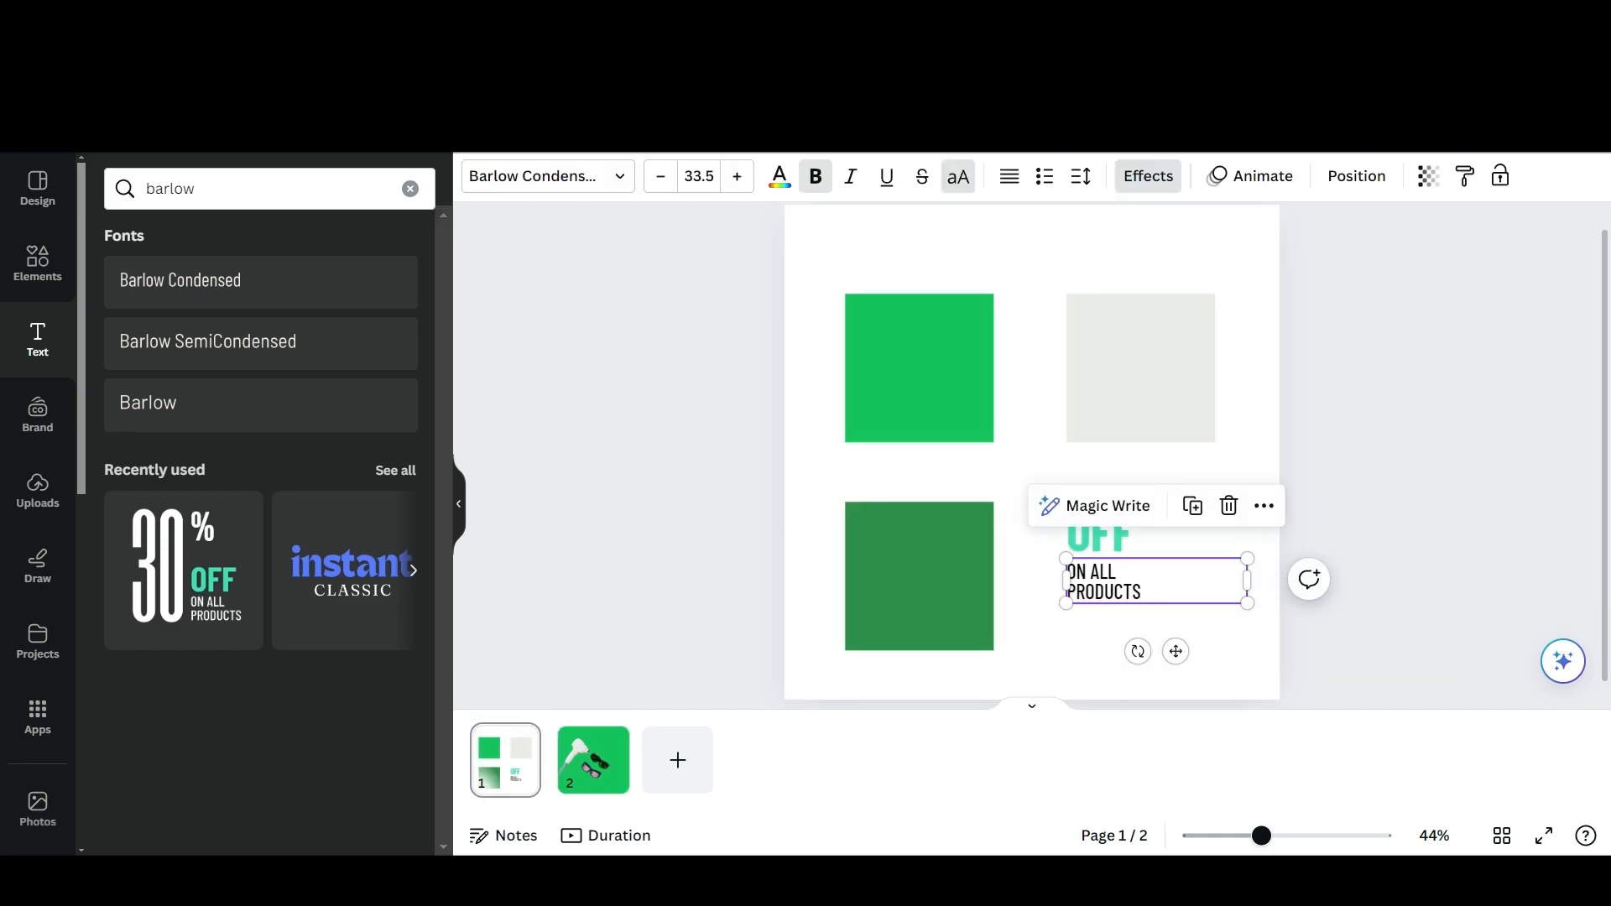
{"action": "key", "text": "ctrl+c"}
{"action": "left_click", "coordinate": [594, 760]}
{"action": "key", "text": "ctrl+v"}
{"action": "left_click_drag", "start_coordinate": [1124, 582], "coordinate": [1025, 240]}
{"action": "left_click", "coordinate": [1009, 177]}
{"action": "left_click", "coordinate": [1010, 176]}
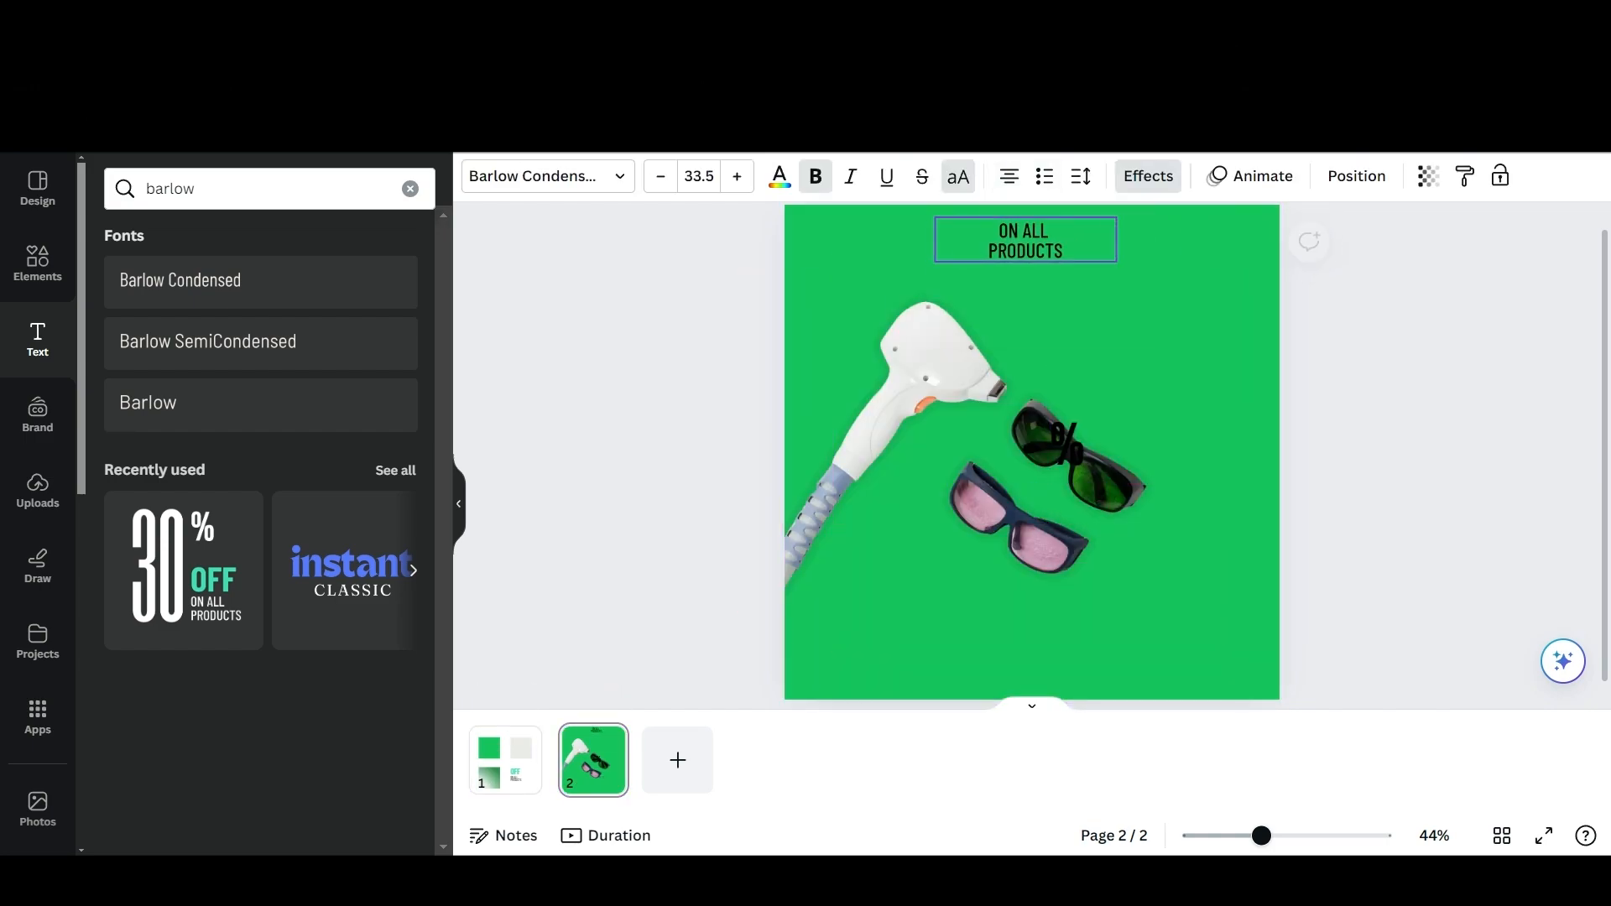
Replace the copied text at the top of page 2 with "BEFORE YOUR FIRST SESSION".
{"action": "double_click", "coordinate": [1025, 240]}
{"action": "type", "text": "BEFORE YOUR FIRST SESSION"}
{"action": "key", "text": "Escape"}
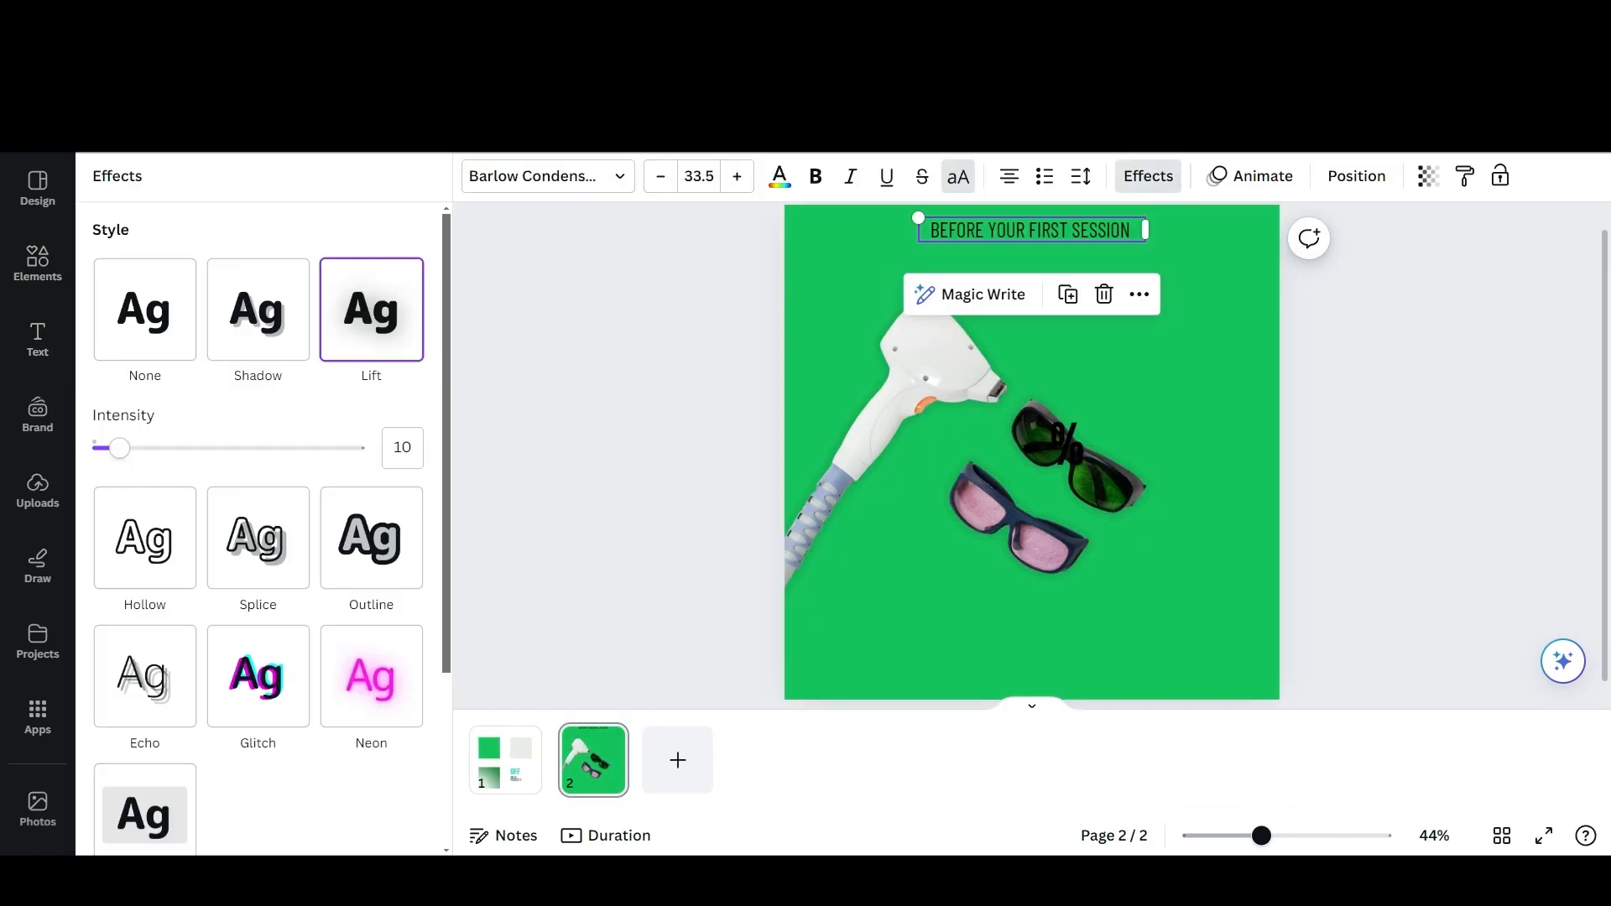
Give the "BEFORE YOUR FIRST SESSION" text a white, square-cornered Background effect.
{"action": "scroll", "coordinate": [251, 504], "scroll_direction": "down", "scroll_amount": 3}
{"action": "left_click", "coordinate": [143, 568]}
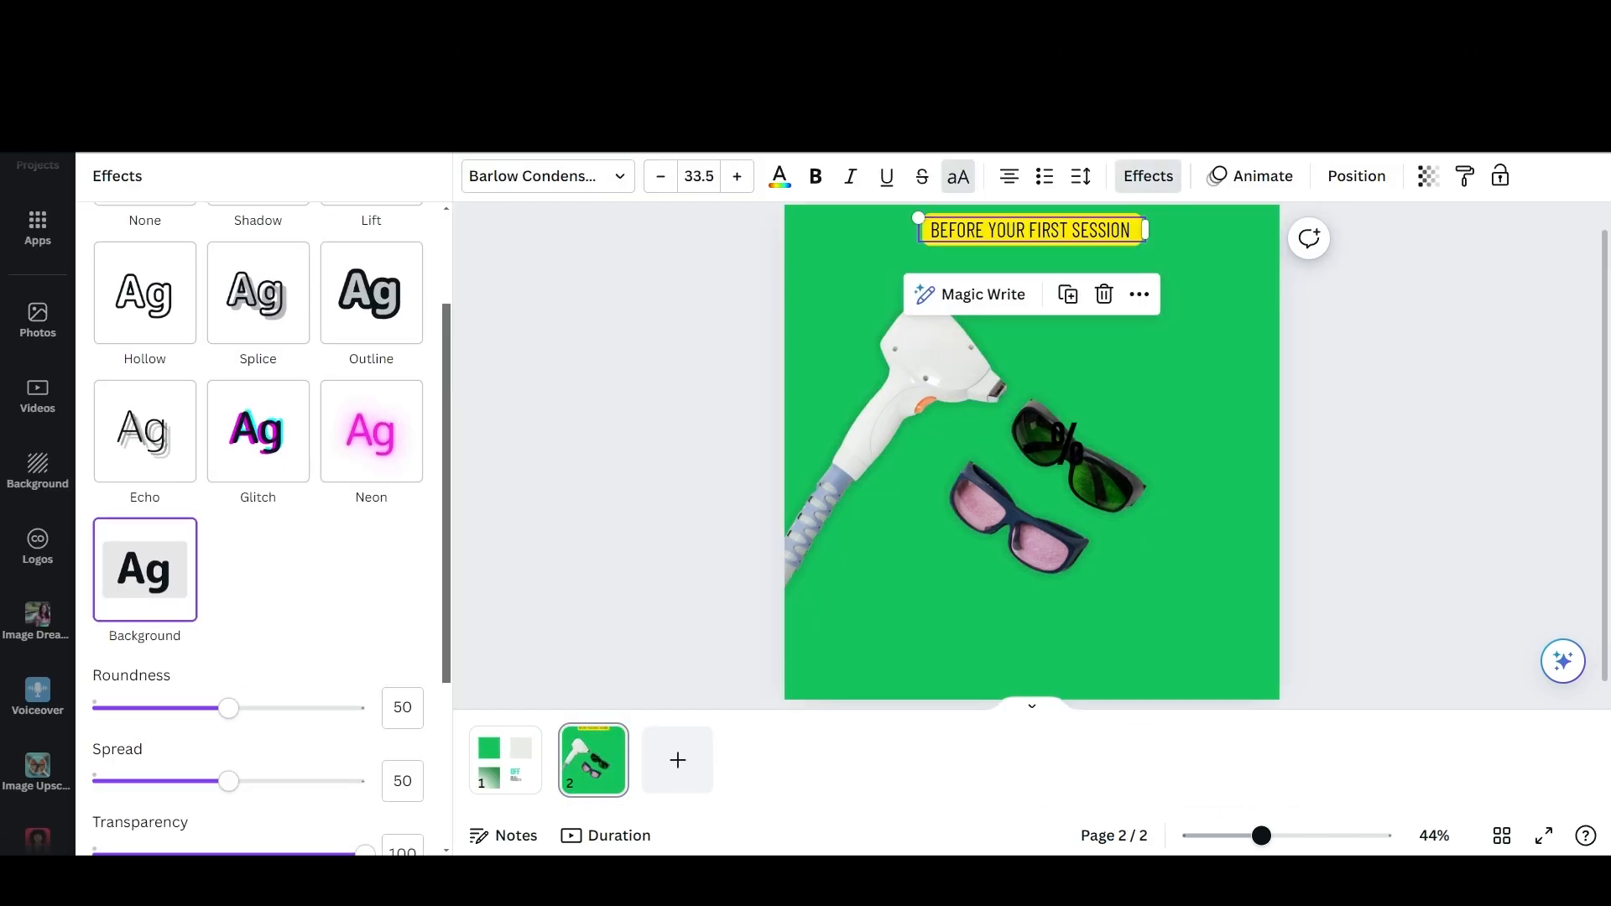
{"action": "scroll", "coordinate": [251, 504], "scroll_direction": "down", "scroll_amount": 2}
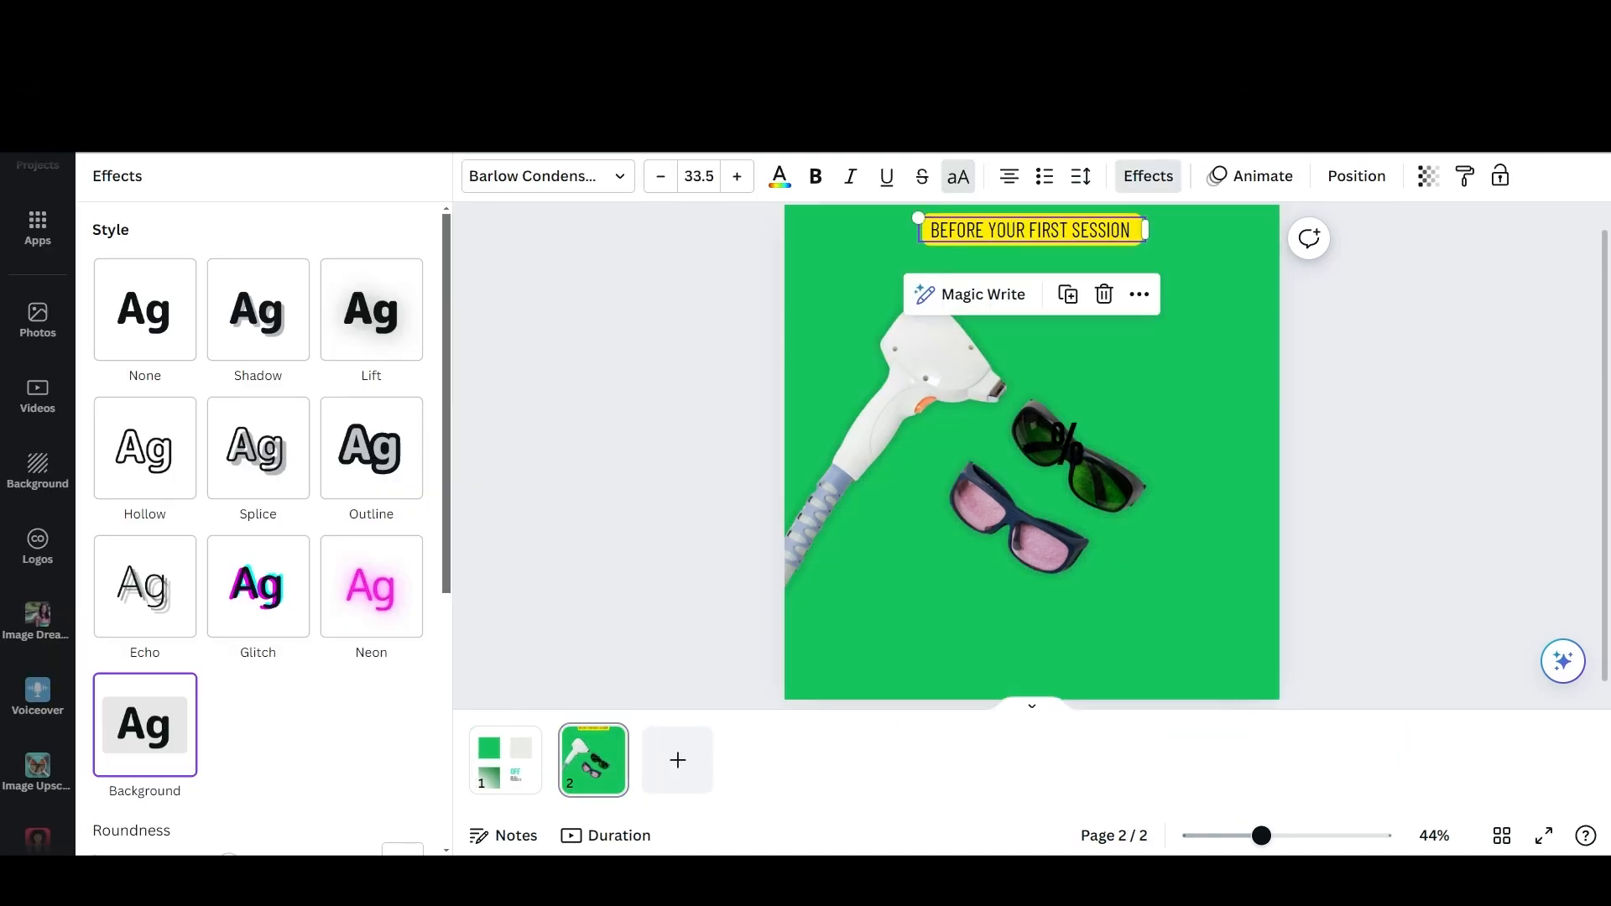
{"action": "scroll", "coordinate": [229, 428], "scroll_direction": "down", "scroll_amount": 5}
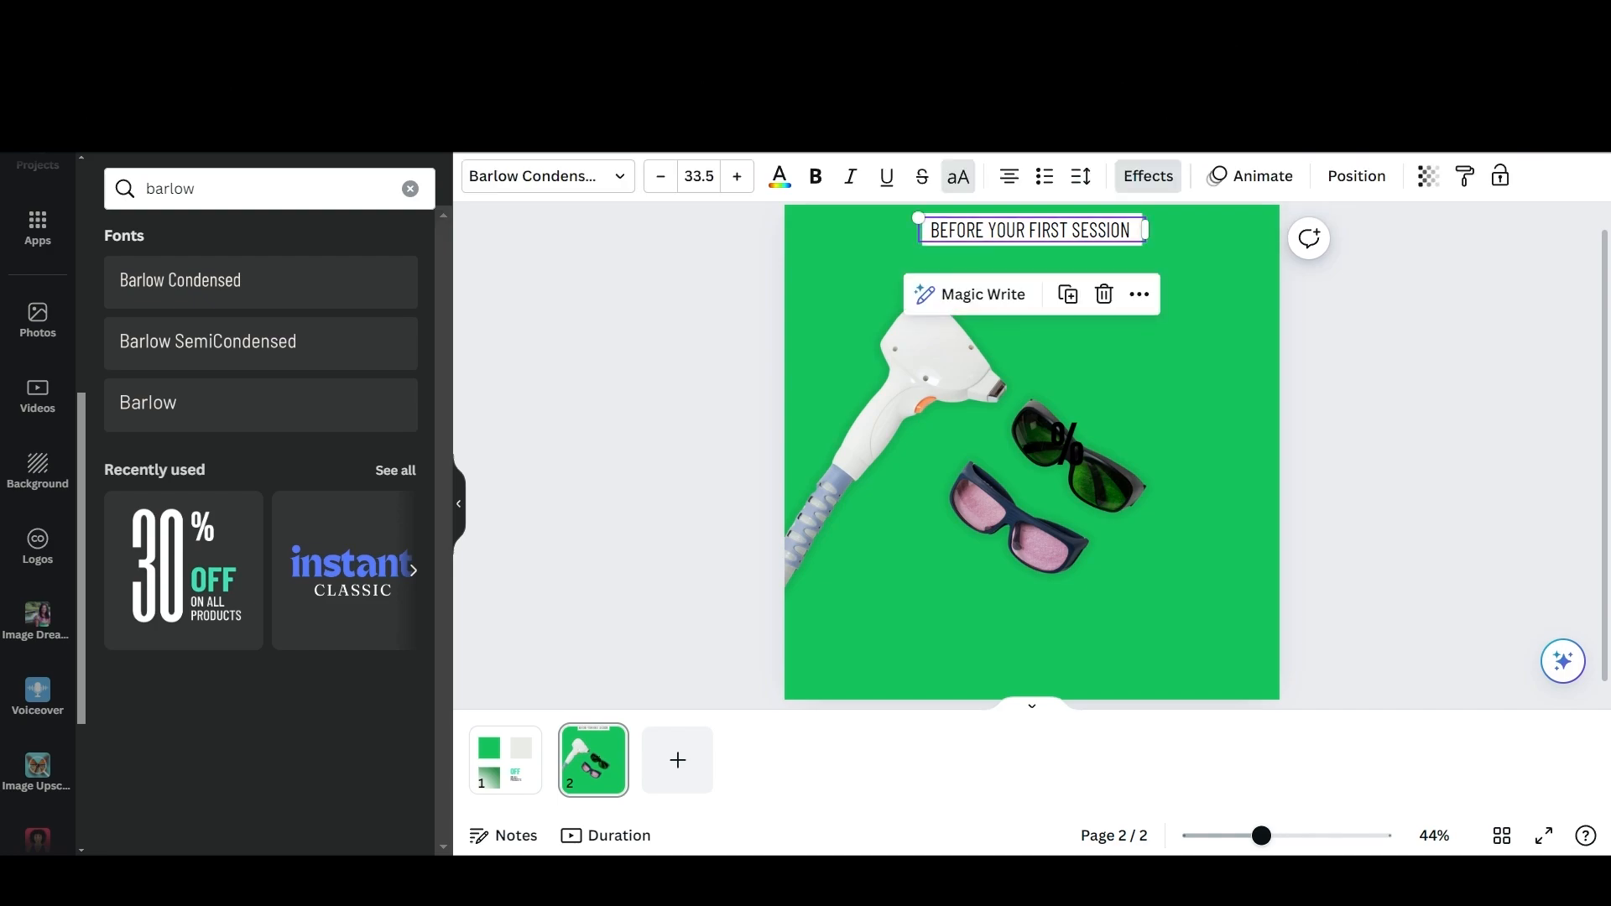
Make the "BEFORE YOUR FIRST SESSION" text bold and colour it the palette's dark green.
{"action": "left_click", "coordinate": [814, 176]}
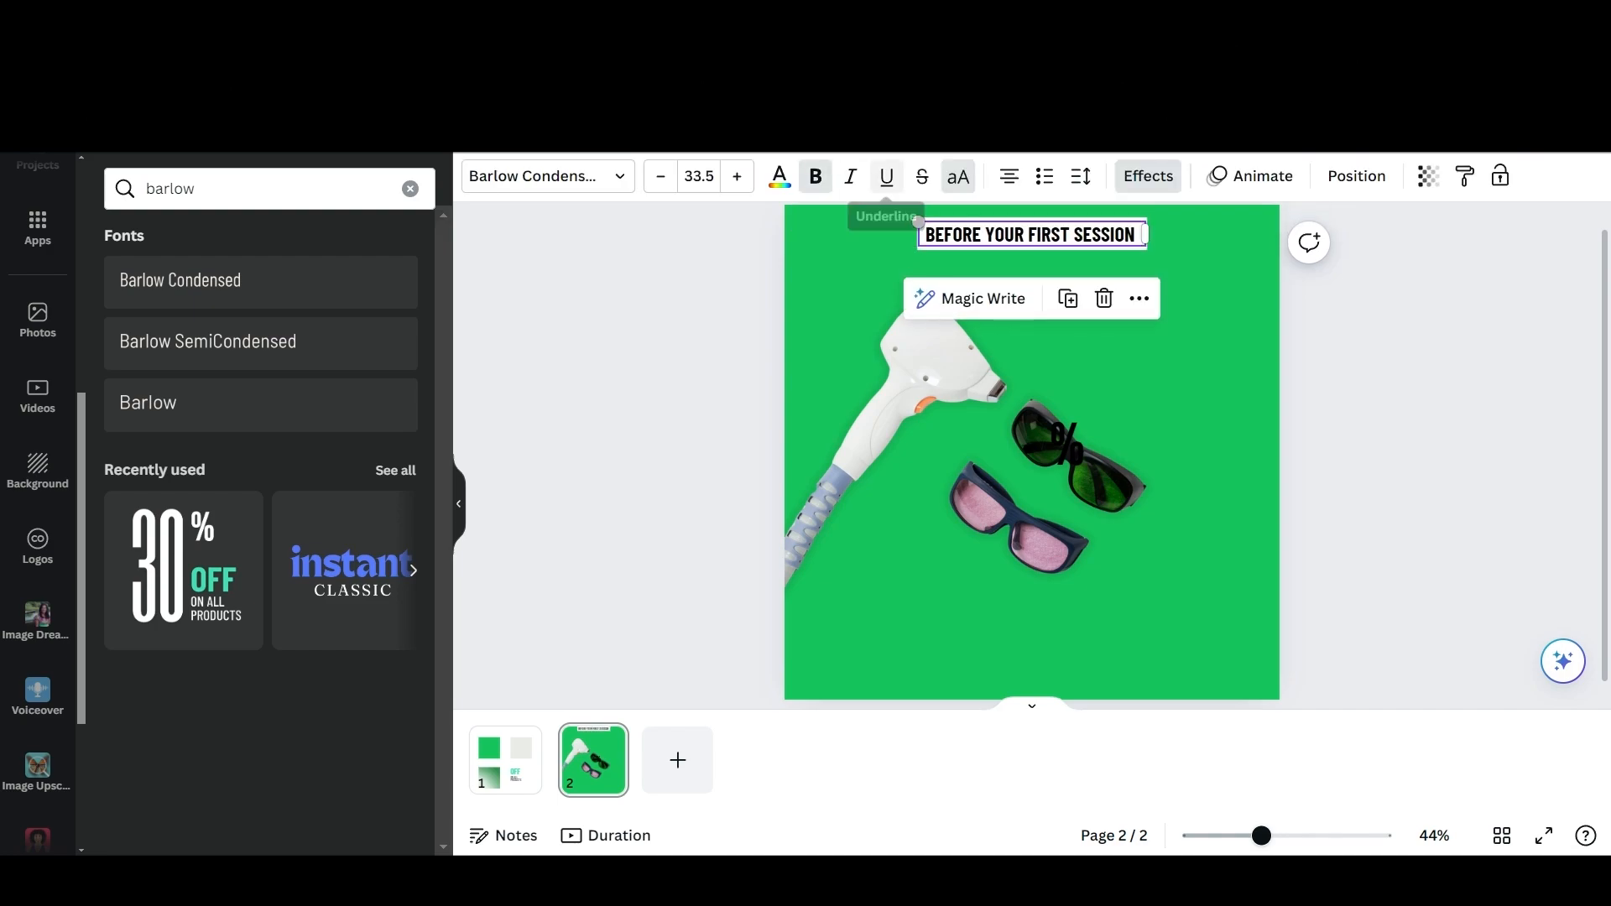
{"action": "left_click", "coordinate": [778, 177]}
{"action": "left_click", "coordinate": [288, 302]}
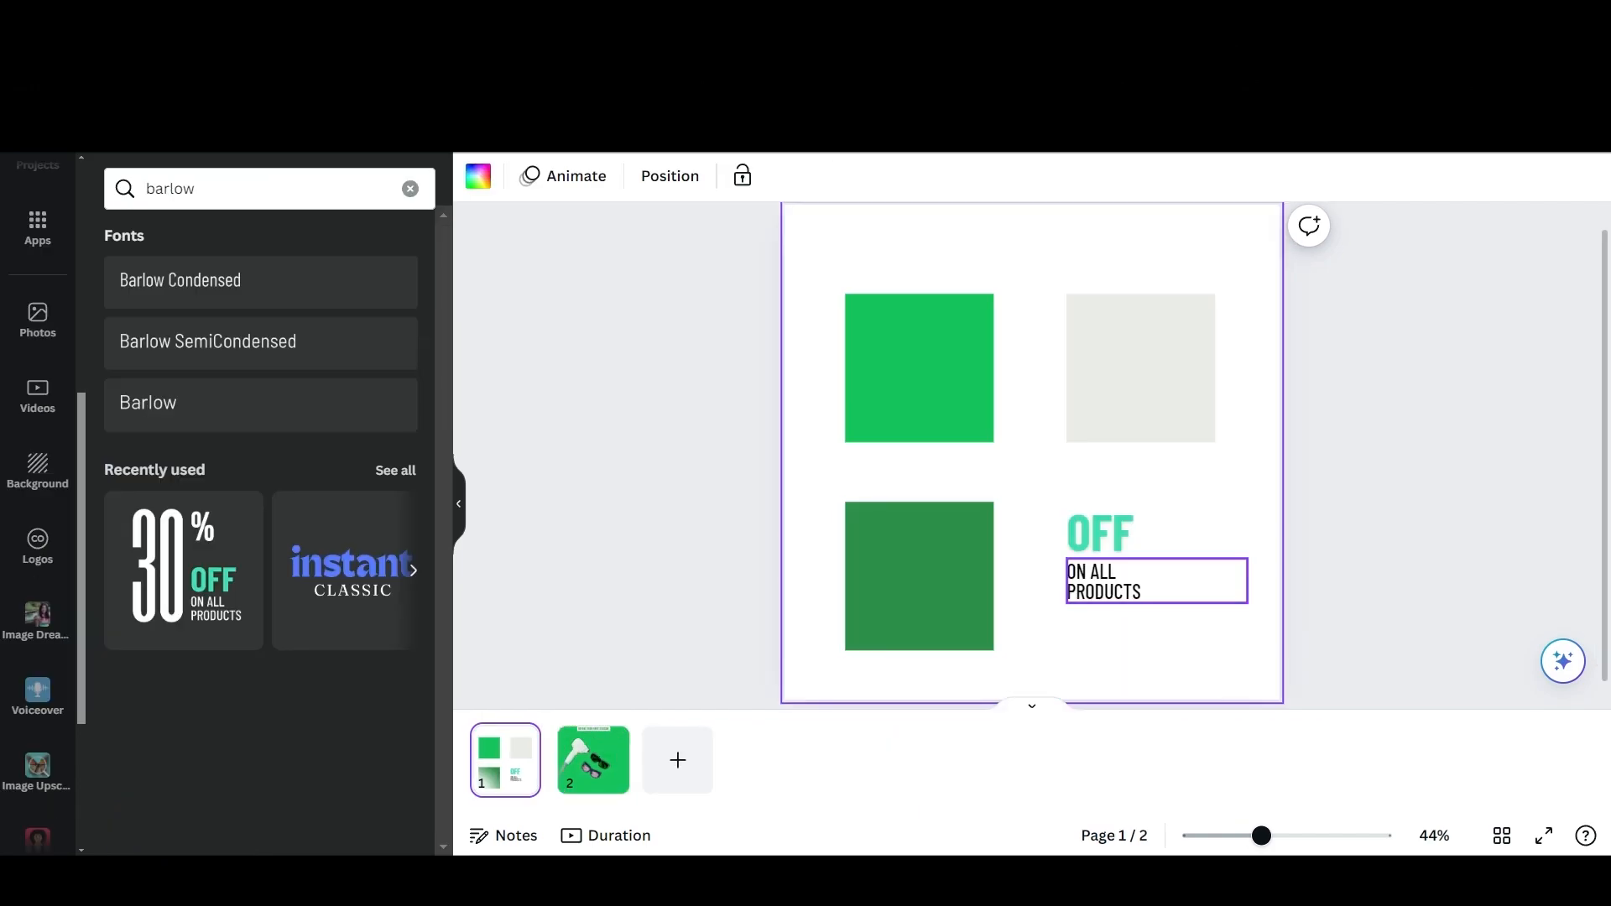
Copy the "OFF" text from page 1 to the lower part of page 2 and change it to "LHR MACHINE".
{"action": "left_click", "coordinate": [1099, 532]}
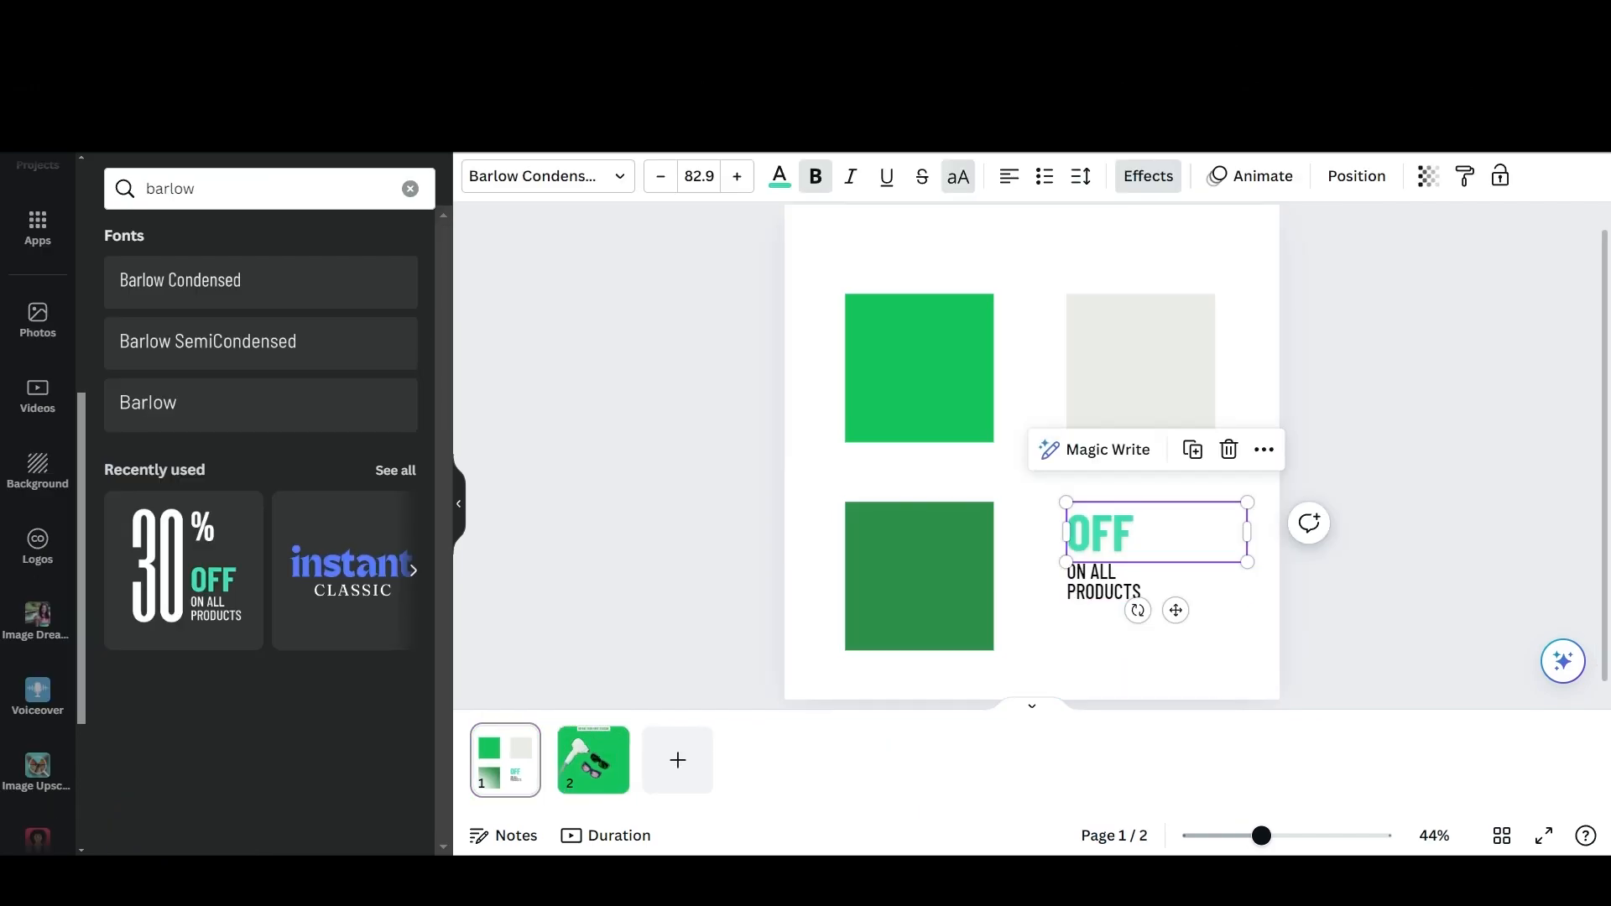
{"action": "key", "text": "ctrl+c"}
{"action": "left_click", "coordinate": [593, 759]}
{"action": "key", "text": "ctrl+v"}
{"action": "left_click_drag", "start_coordinate": [1099, 533], "coordinate": [1009, 632]}
{"action": "double_click", "coordinate": [1009, 631]}
{"action": "type", "text": "LHR MACHINE"}
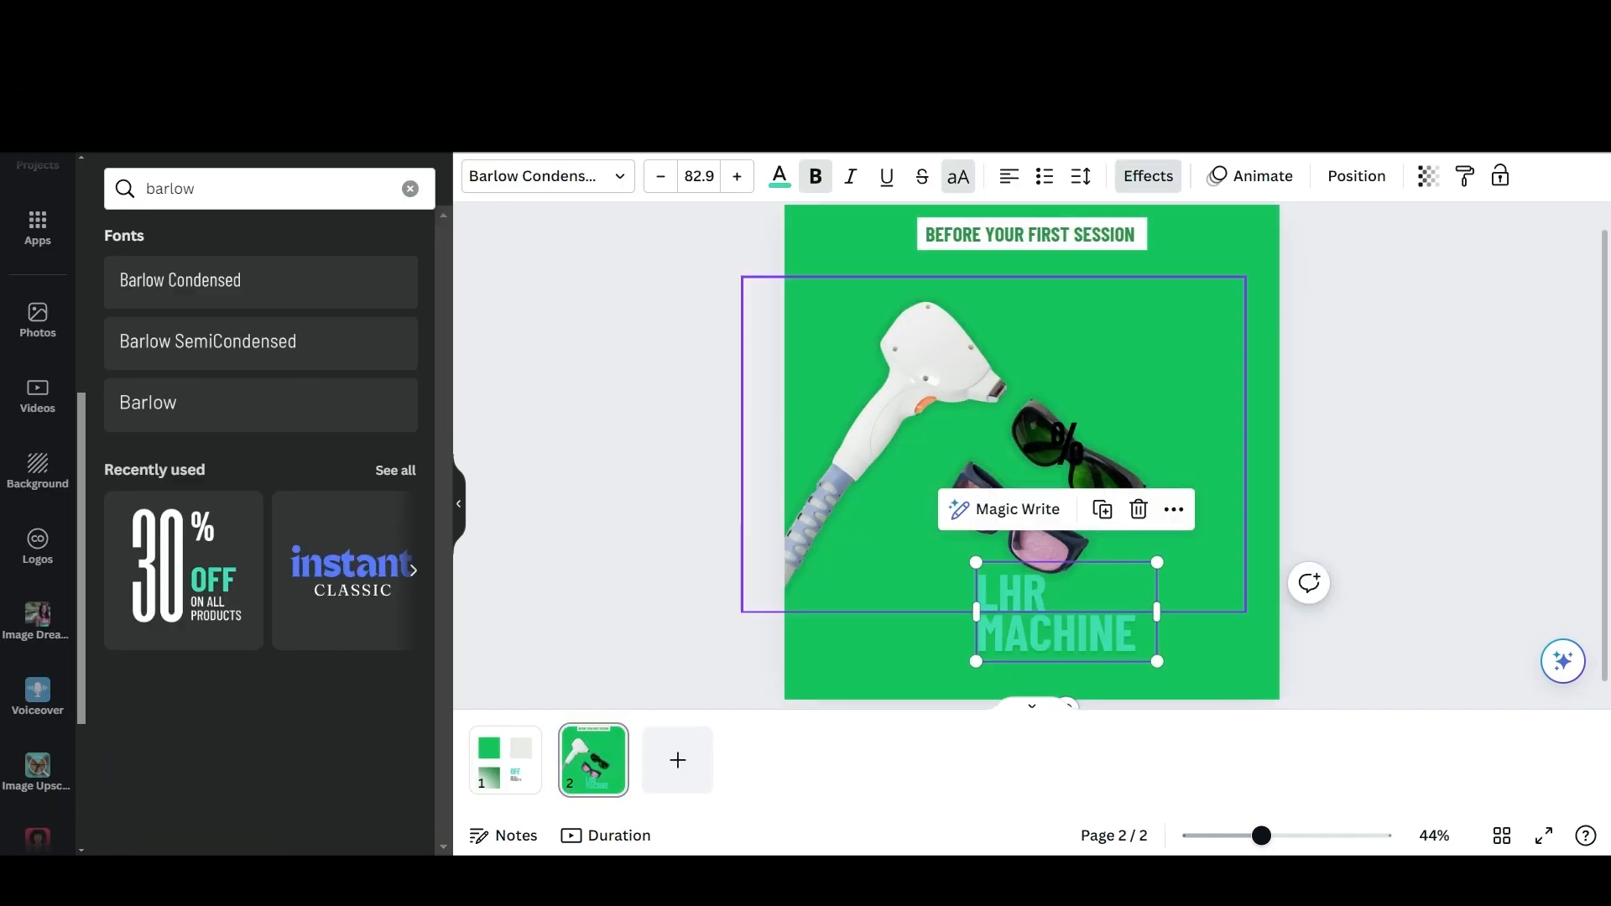
Recolour the "LHR MACHINE" text with a light document colour and resize it across the bottom of the page.
{"action": "left_click", "coordinate": [778, 177]}
{"action": "left_click", "coordinate": [402, 302]}
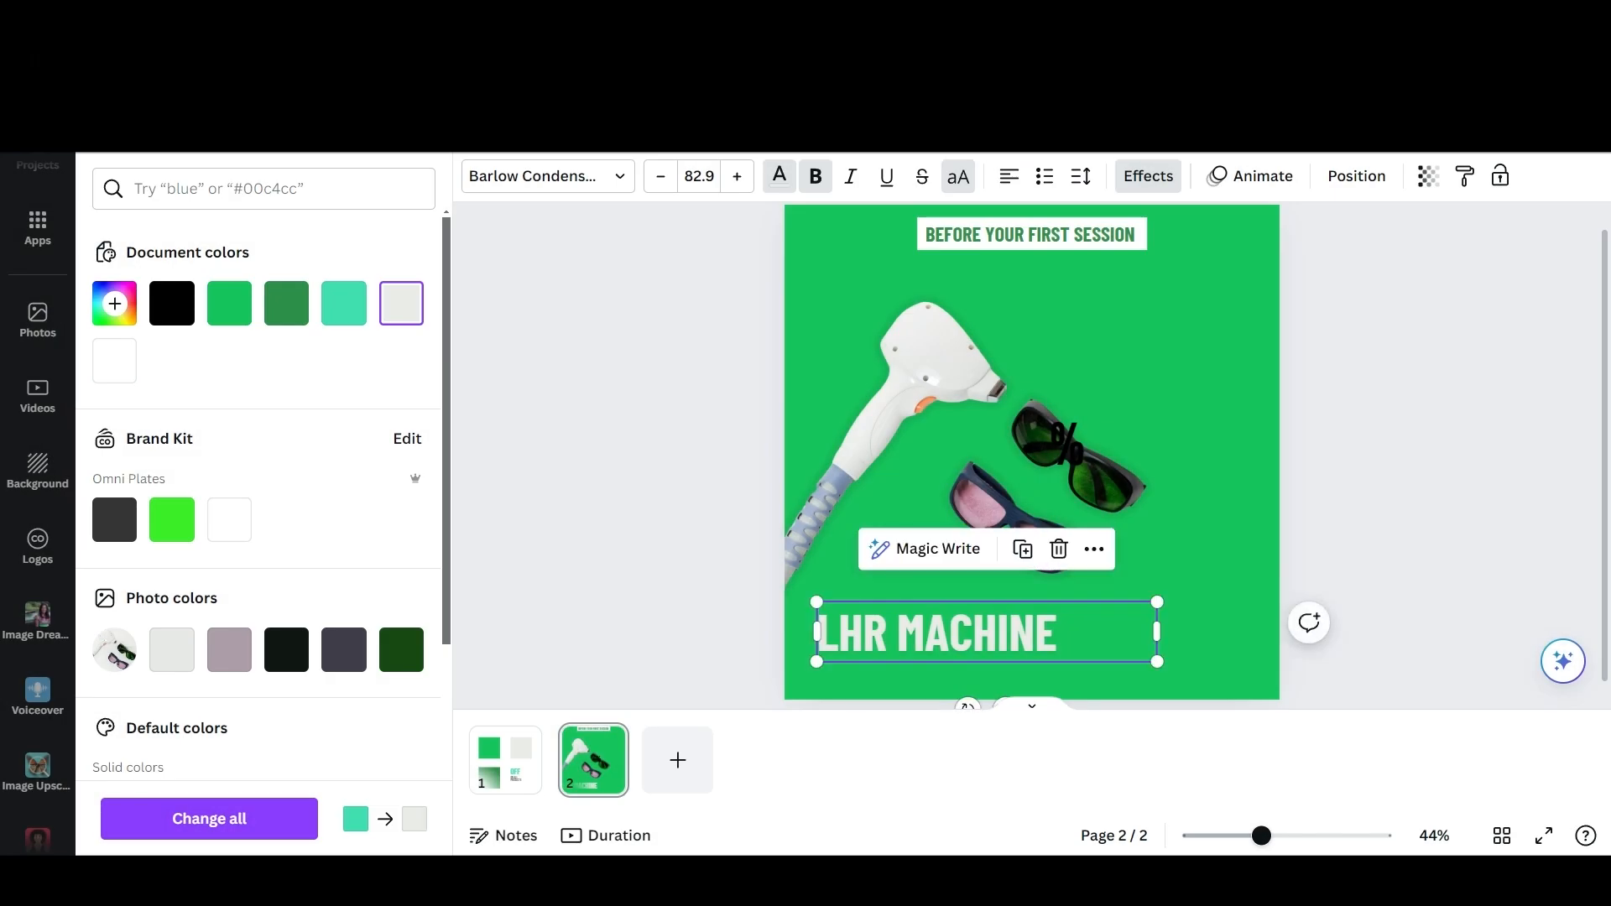
{"action": "scroll", "coordinate": [1032, 456], "scroll_direction": "down", "scroll_amount": 1}
{"action": "left_click_drag", "start_coordinate": [1157, 583], "coordinate": [1064, 583]}
{"action": "left_click_drag", "start_coordinate": [1064, 613], "coordinate": [1255, 660]}
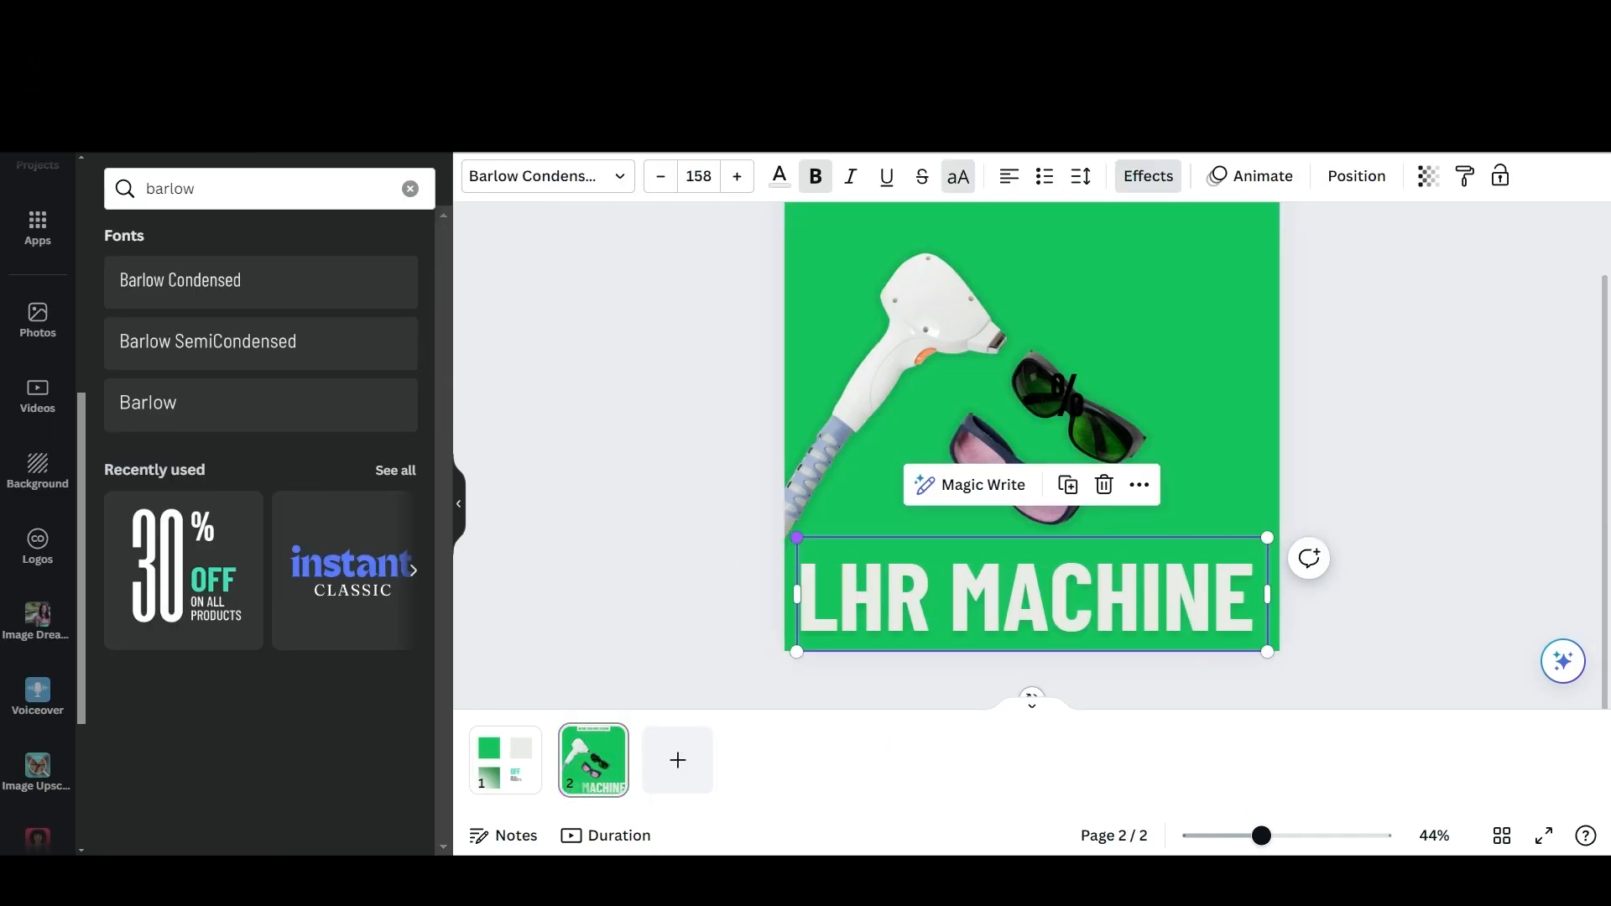
Search the elements for "cloud" and place the first wispy cloud photo over the "LHR MACHINE" text.
{"action": "left_click_drag", "start_coordinate": [788, 532], "coordinate": [869, 554]}
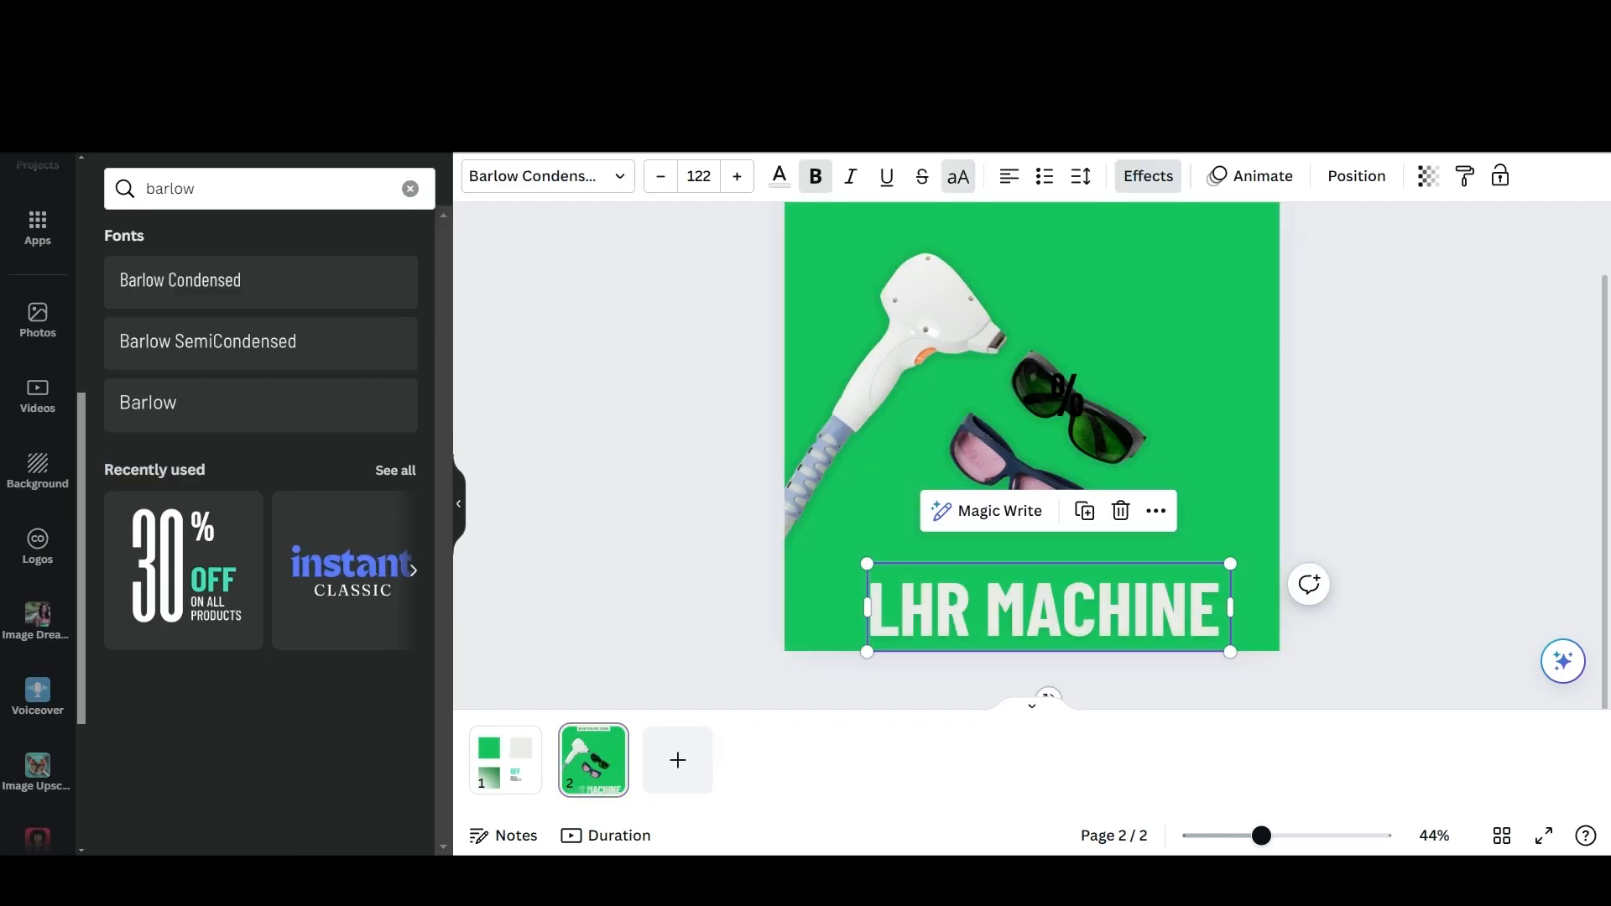
{"action": "scroll", "coordinate": [38, 503], "scroll_direction": "up", "scroll_amount": 6}
{"action": "left_click", "coordinate": [38, 264]}
{"action": "left_click_drag", "start_coordinate": [339, 188], "coordinate": [141, 189]}
{"action": "type", "text": "cloud"}
{"action": "key", "text": "Return"}
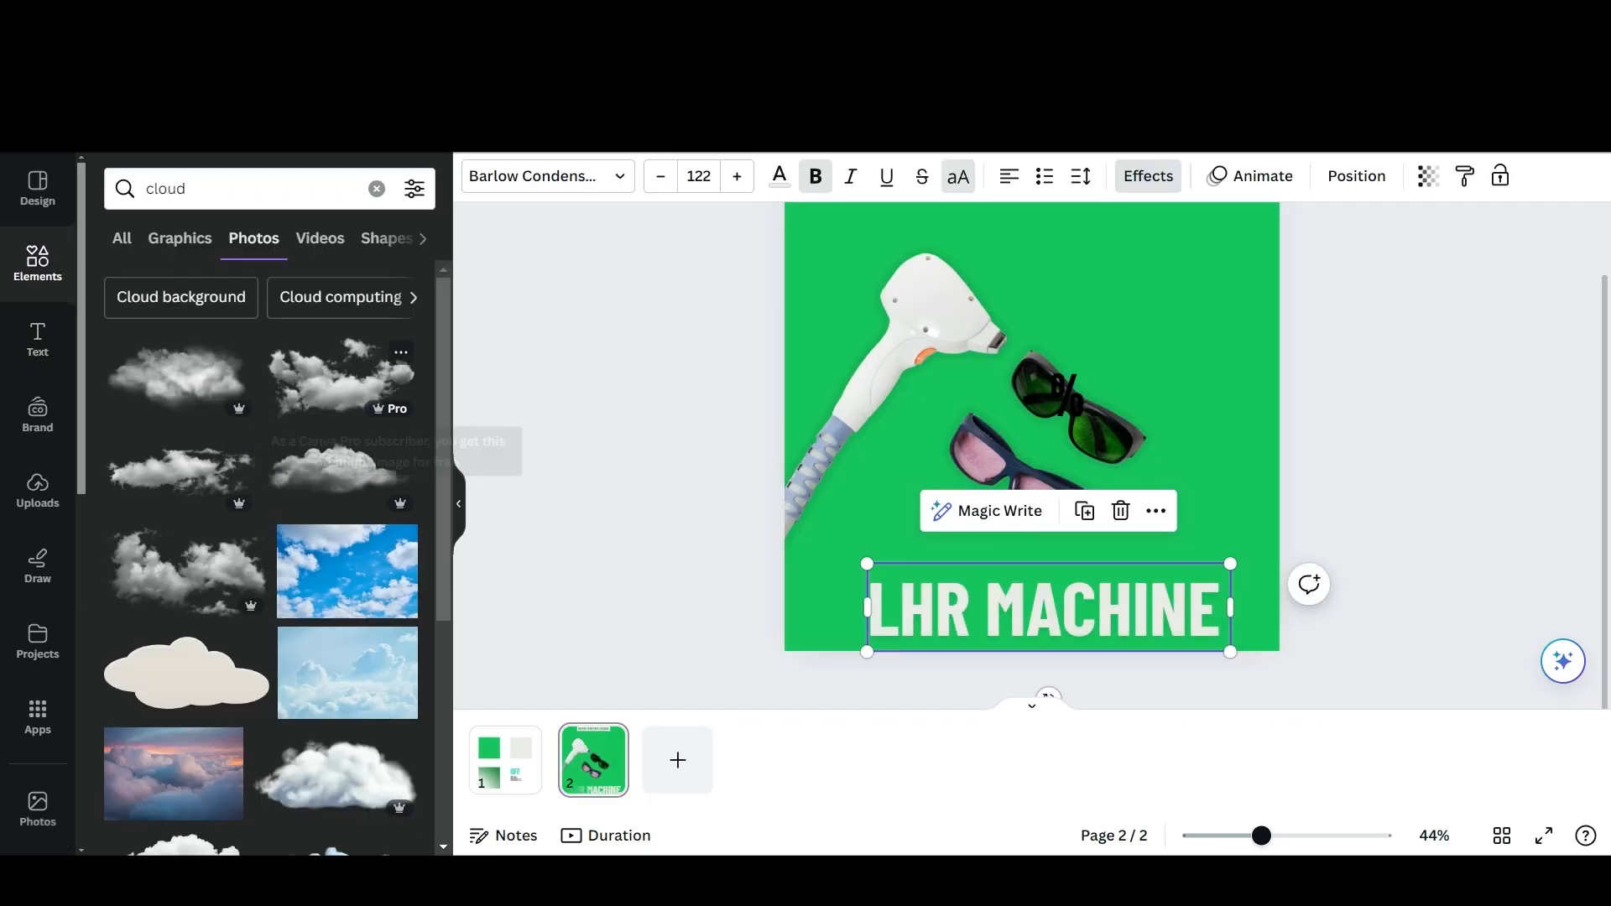
{"action": "left_click", "coordinate": [176, 374]}
{"action": "left_click_drag", "start_coordinate": [1032, 433], "coordinate": [1041, 575]}
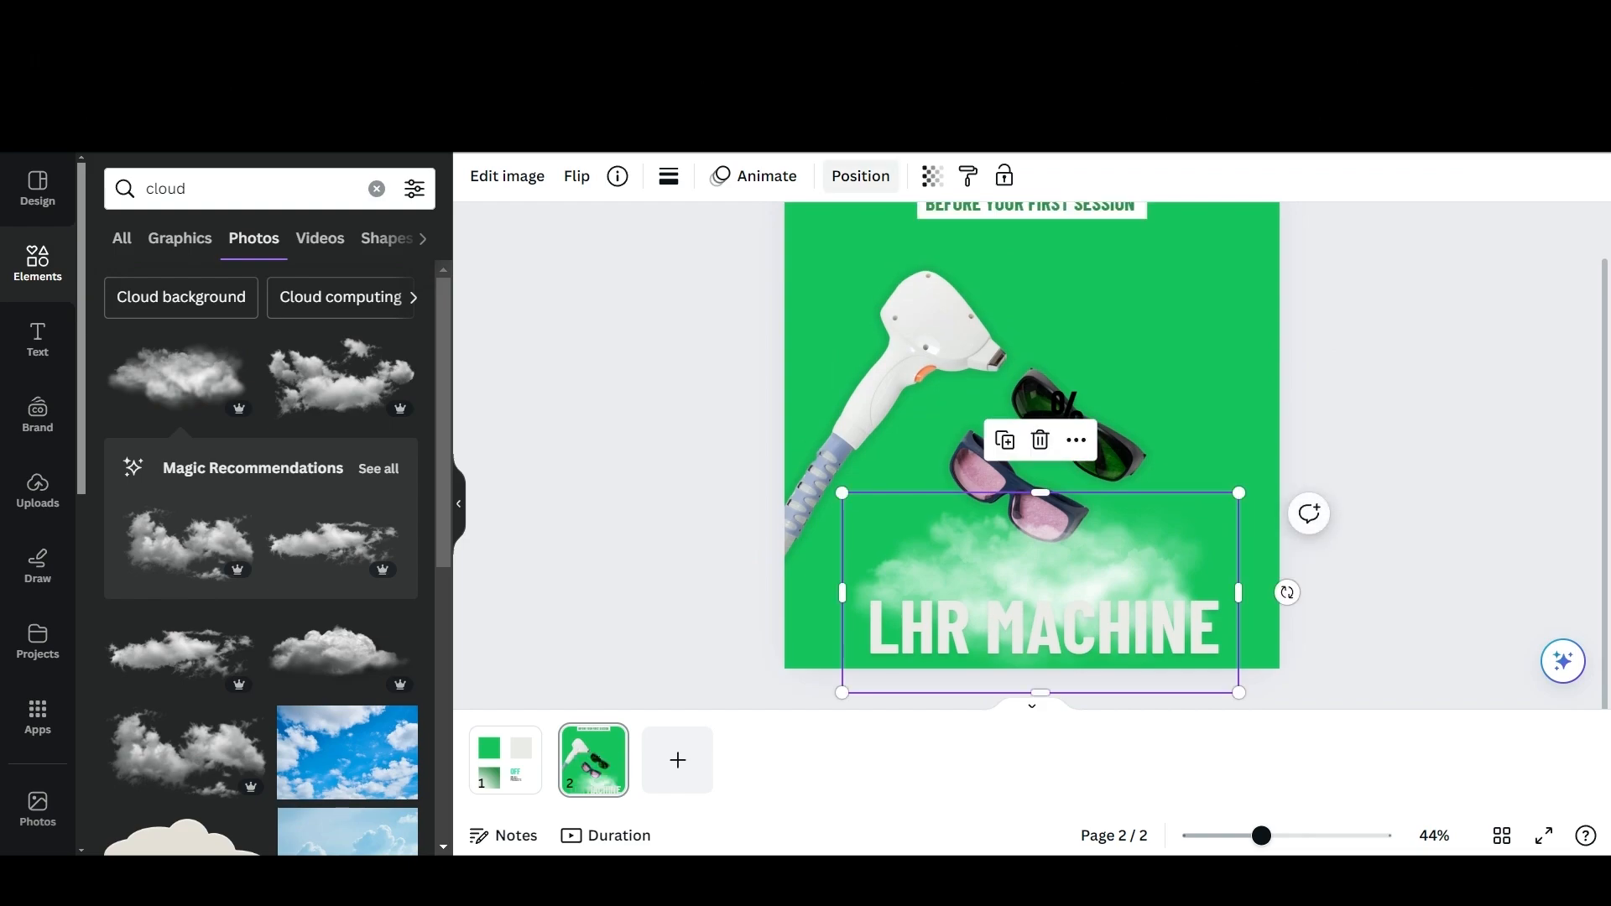
Move the cloud to the top of the layer order, above the "LHR MACHINE" text.
{"action": "left_click", "coordinate": [860, 176]}
{"action": "left_click", "coordinate": [352, 179]}
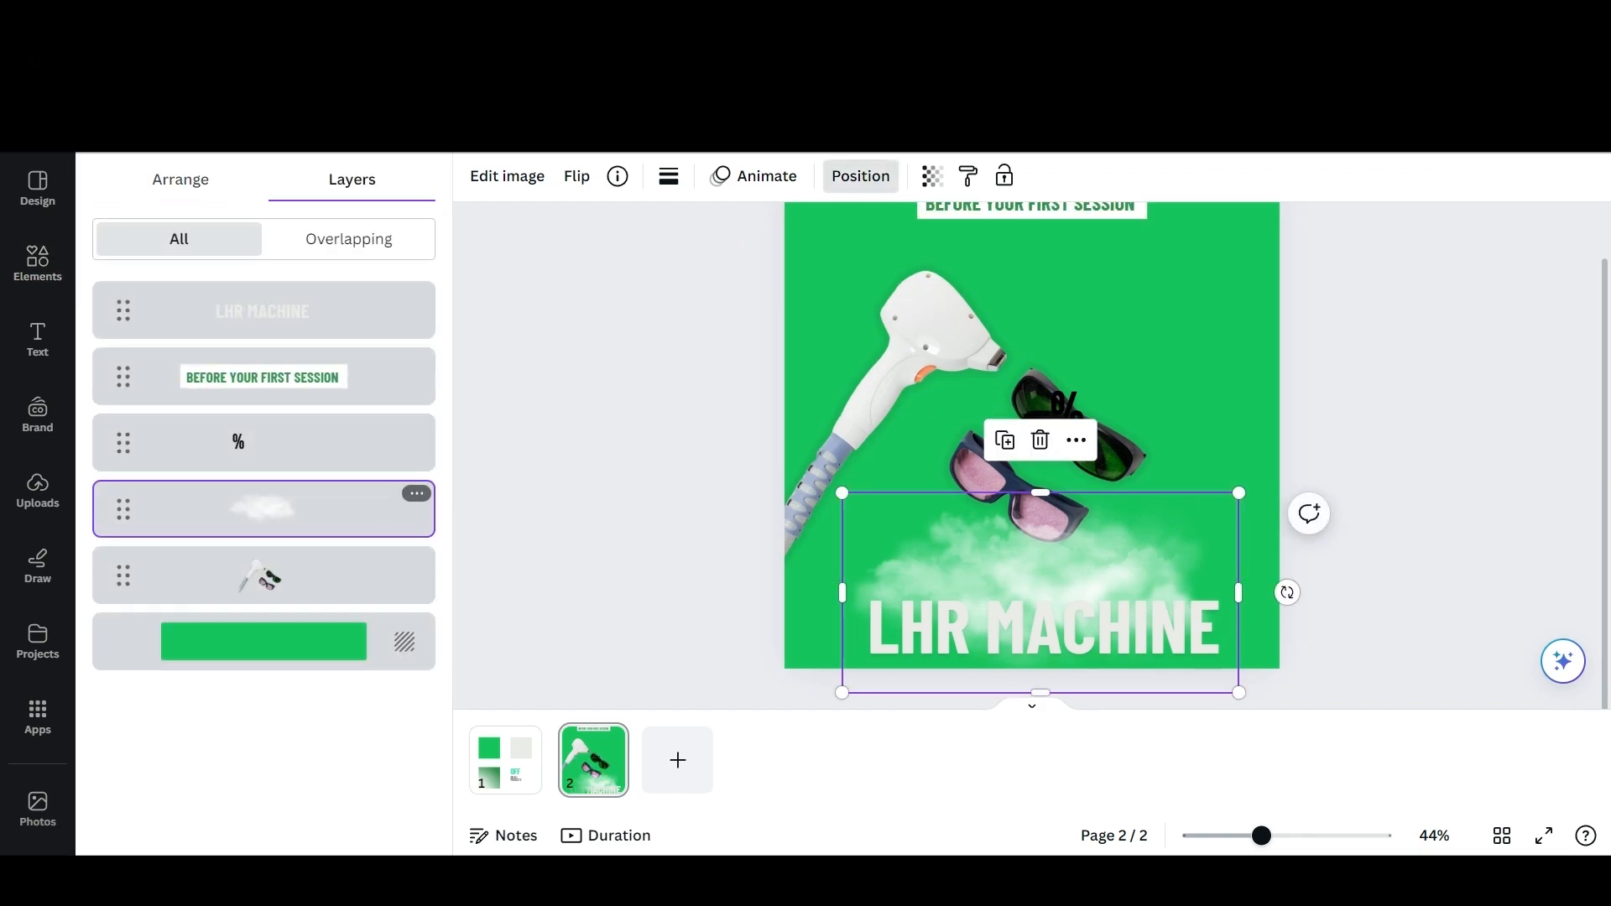
{"action": "left_click_drag", "start_coordinate": [122, 508], "coordinate": [123, 310]}
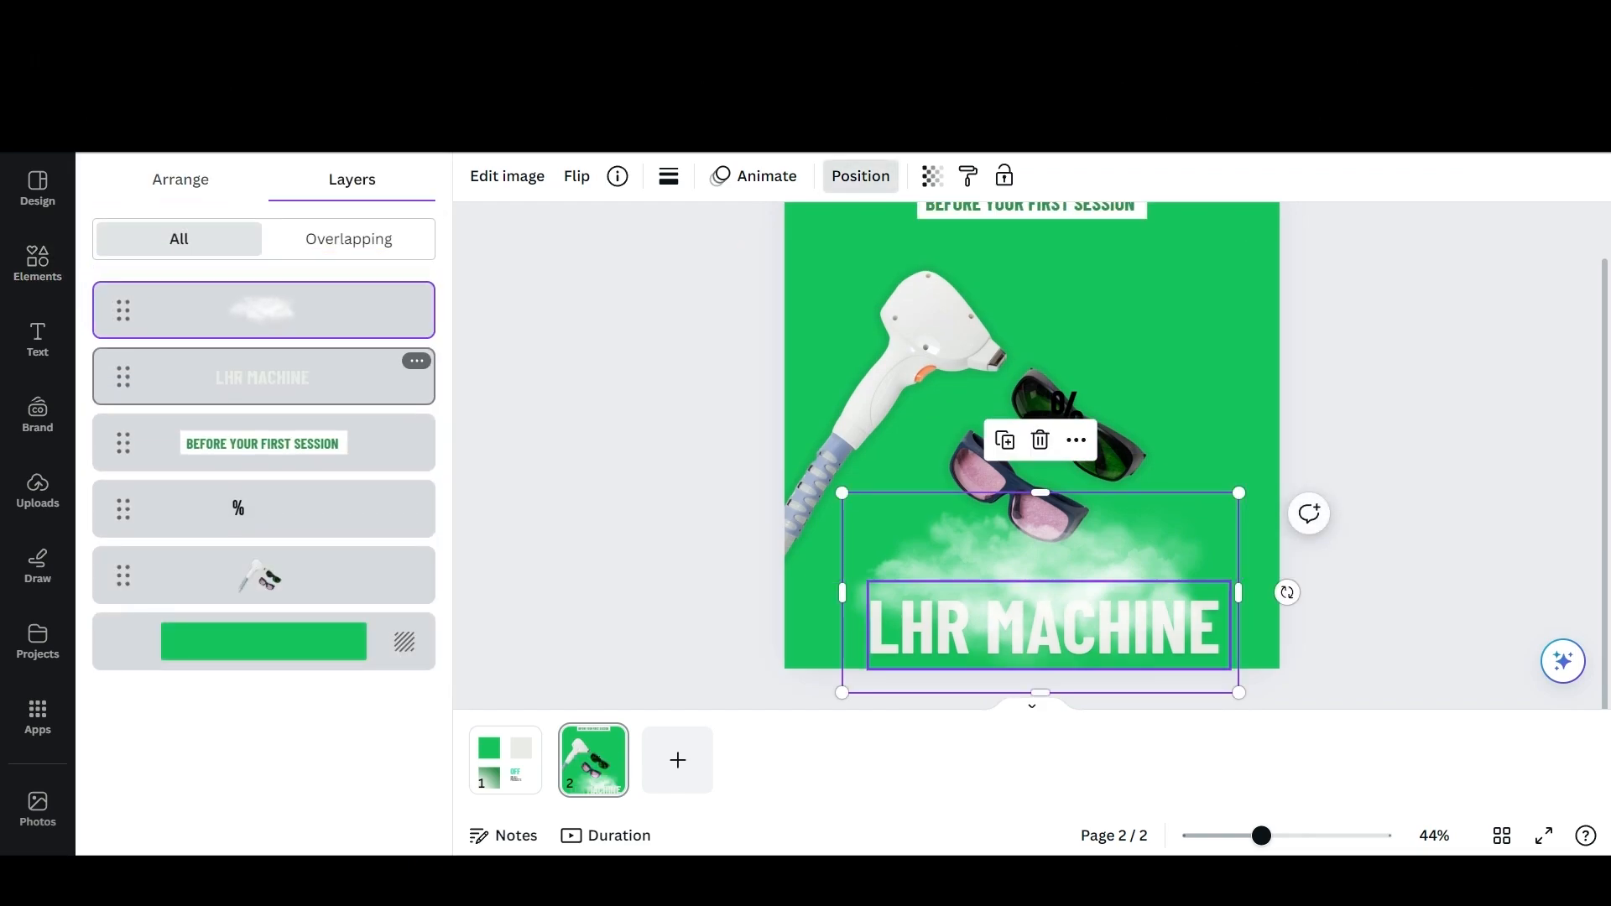
{"action": "key", "text": "Escape"}
{"action": "left_click", "coordinate": [1040, 594]}
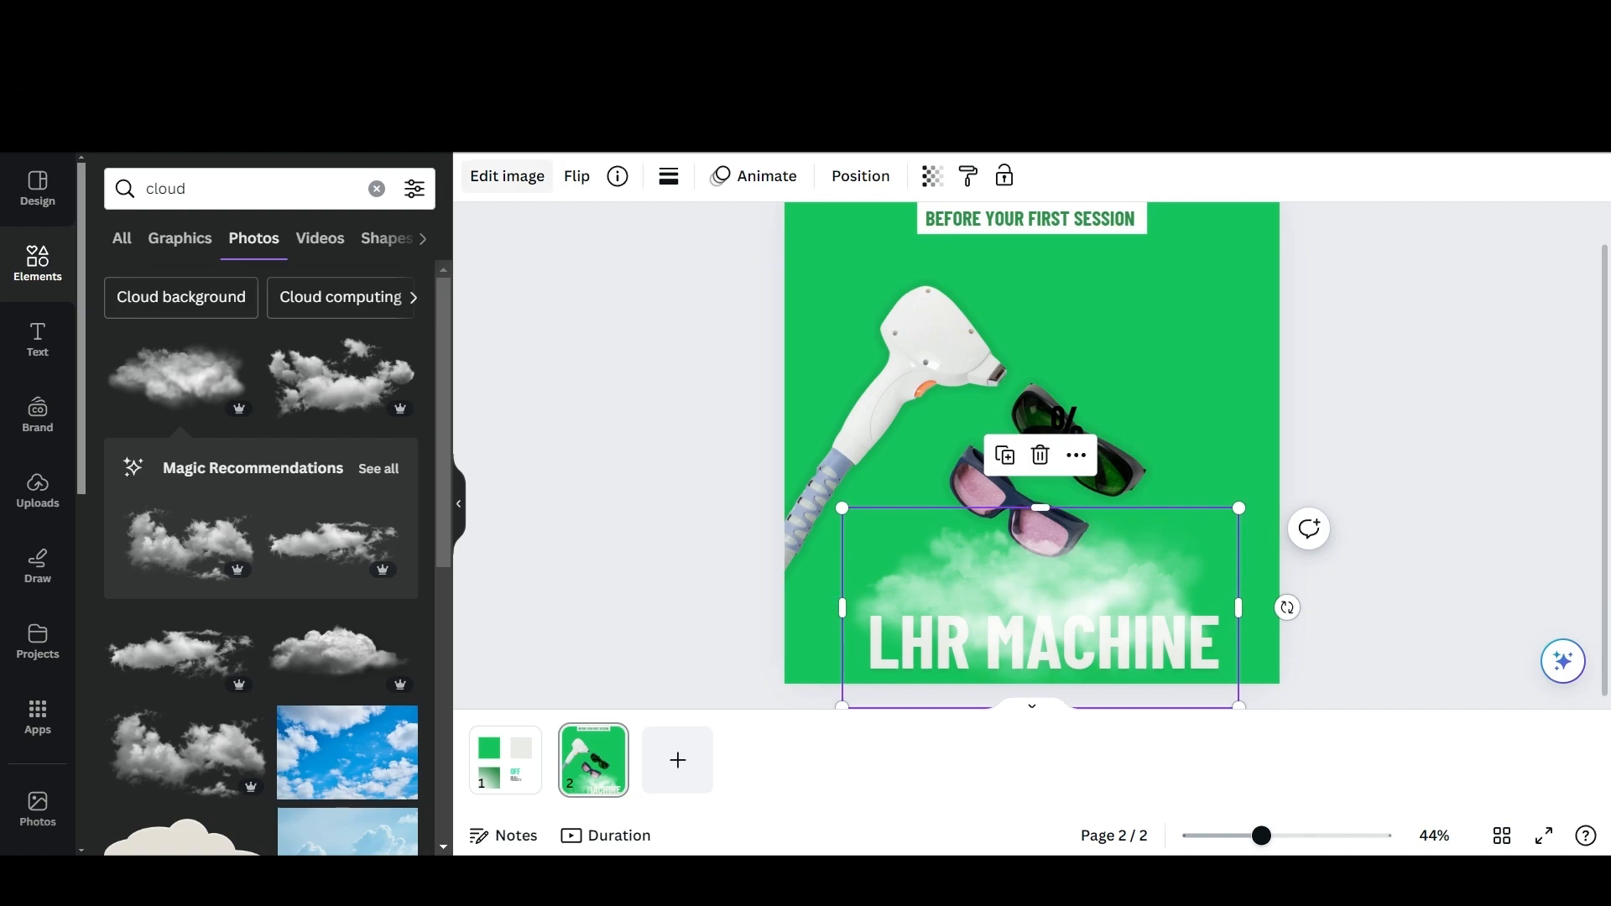
{"action": "left_click", "coordinate": [507, 176]}
{"action": "scroll", "coordinate": [264, 568], "scroll_direction": "down", "scroll_amount": 3}
{"action": "left_click", "coordinate": [264, 568]}
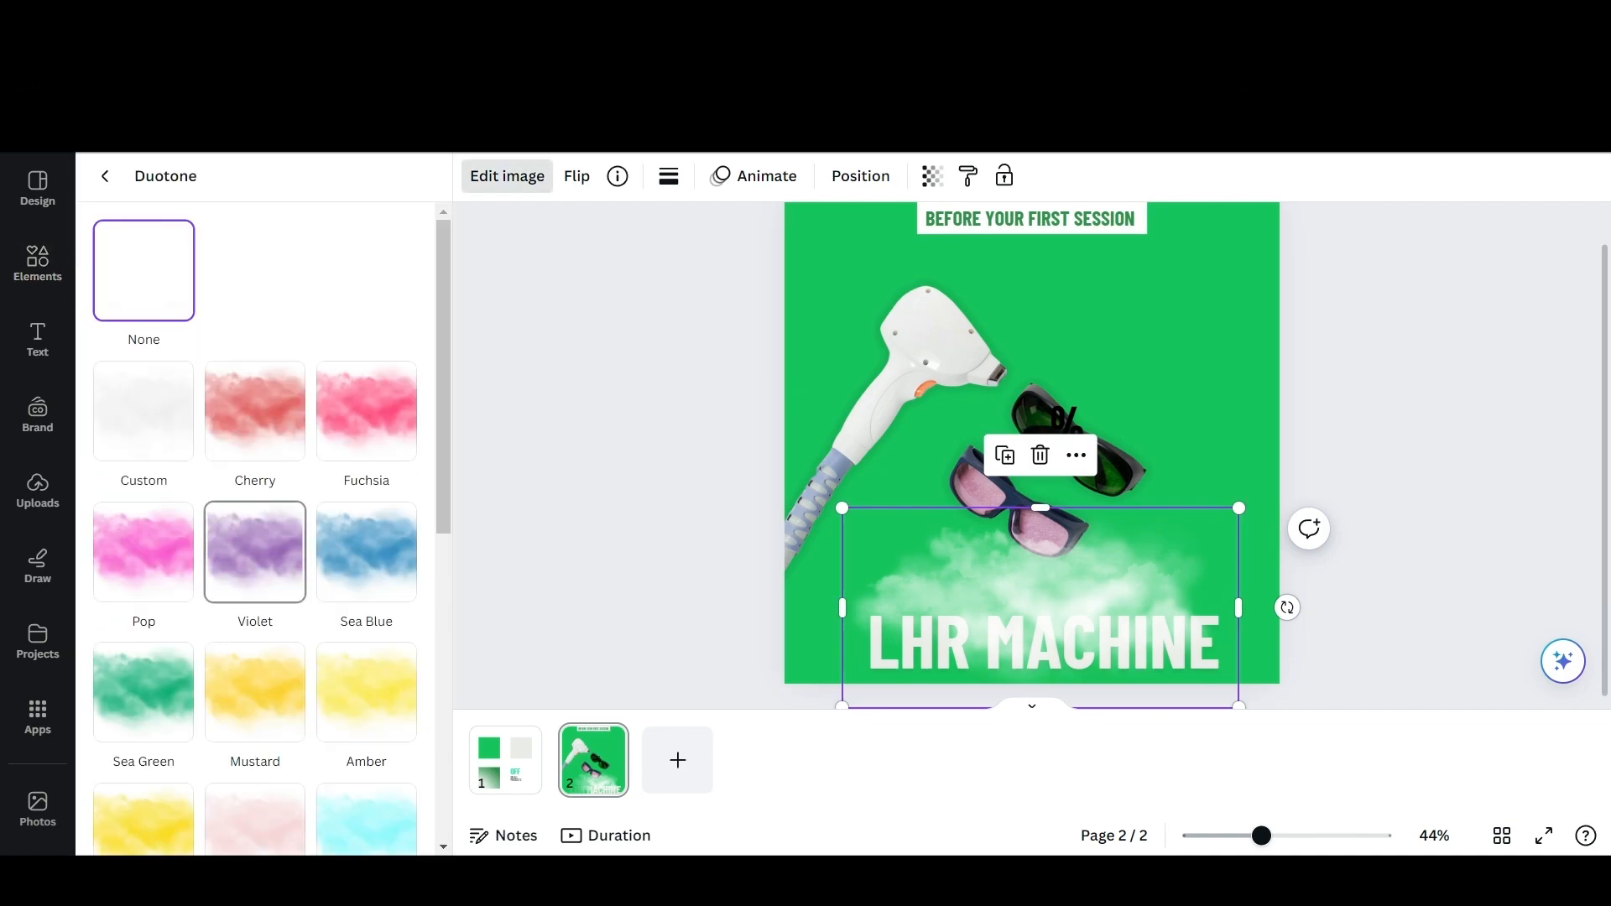
Open the page background's green in the colour picker to copy its colour code.
{"action": "left_click", "coordinate": [1376, 420]}
{"action": "left_click", "coordinate": [478, 175]}
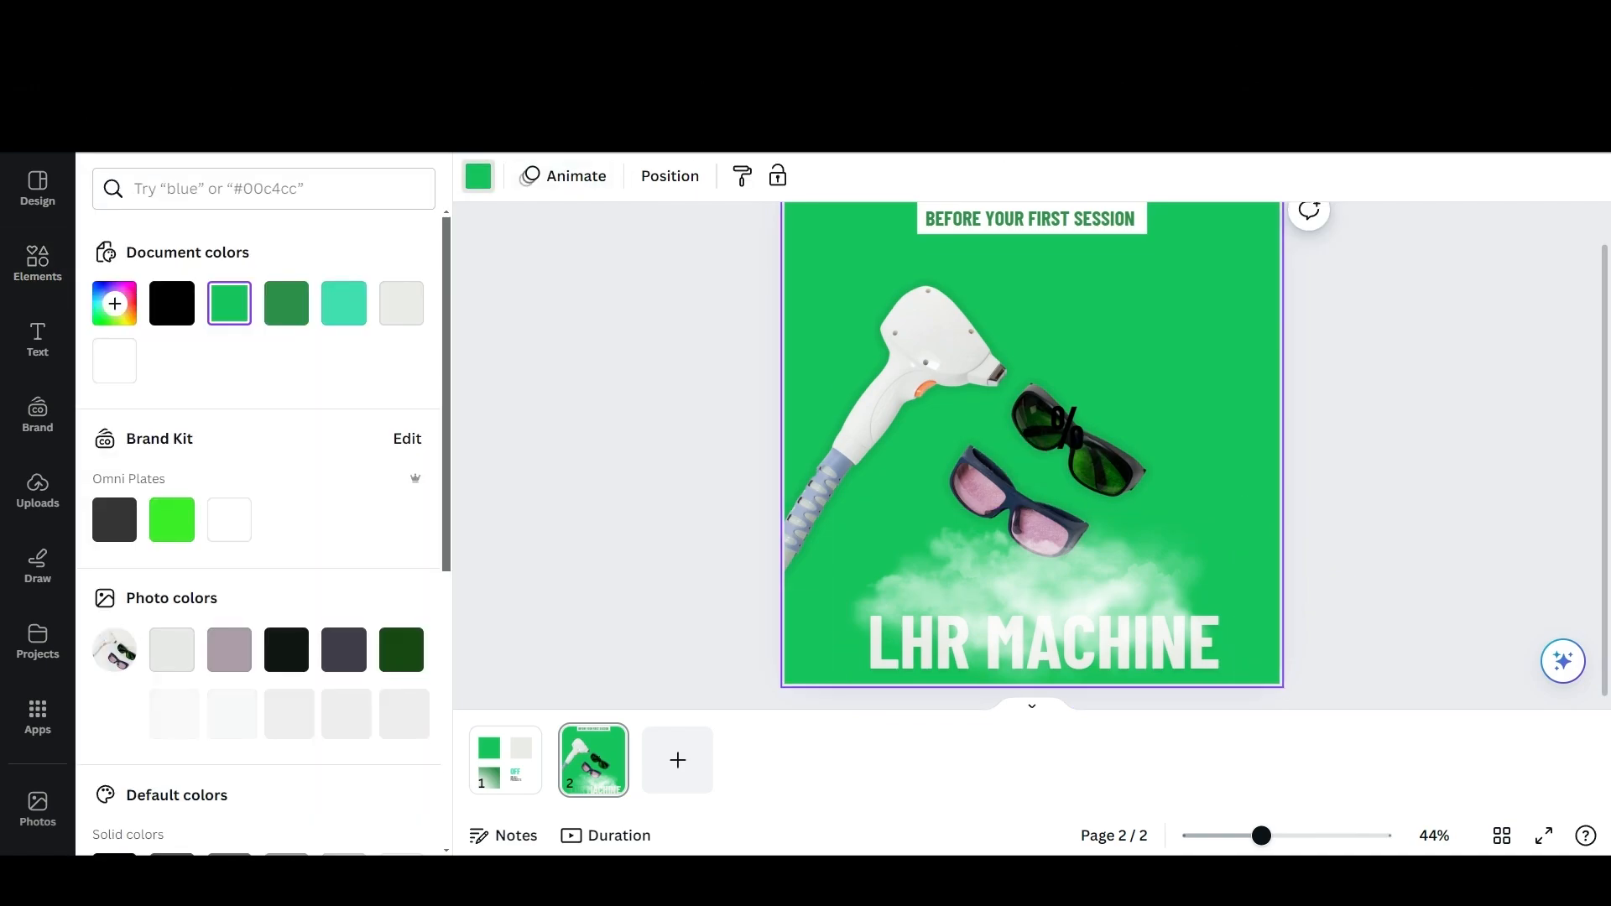
{"action": "left_click", "coordinate": [114, 303]}
Apply the Sea Green duotone to the cloud and set its highlights to the copied page background green.
{"action": "left_click", "coordinate": [1041, 586]}
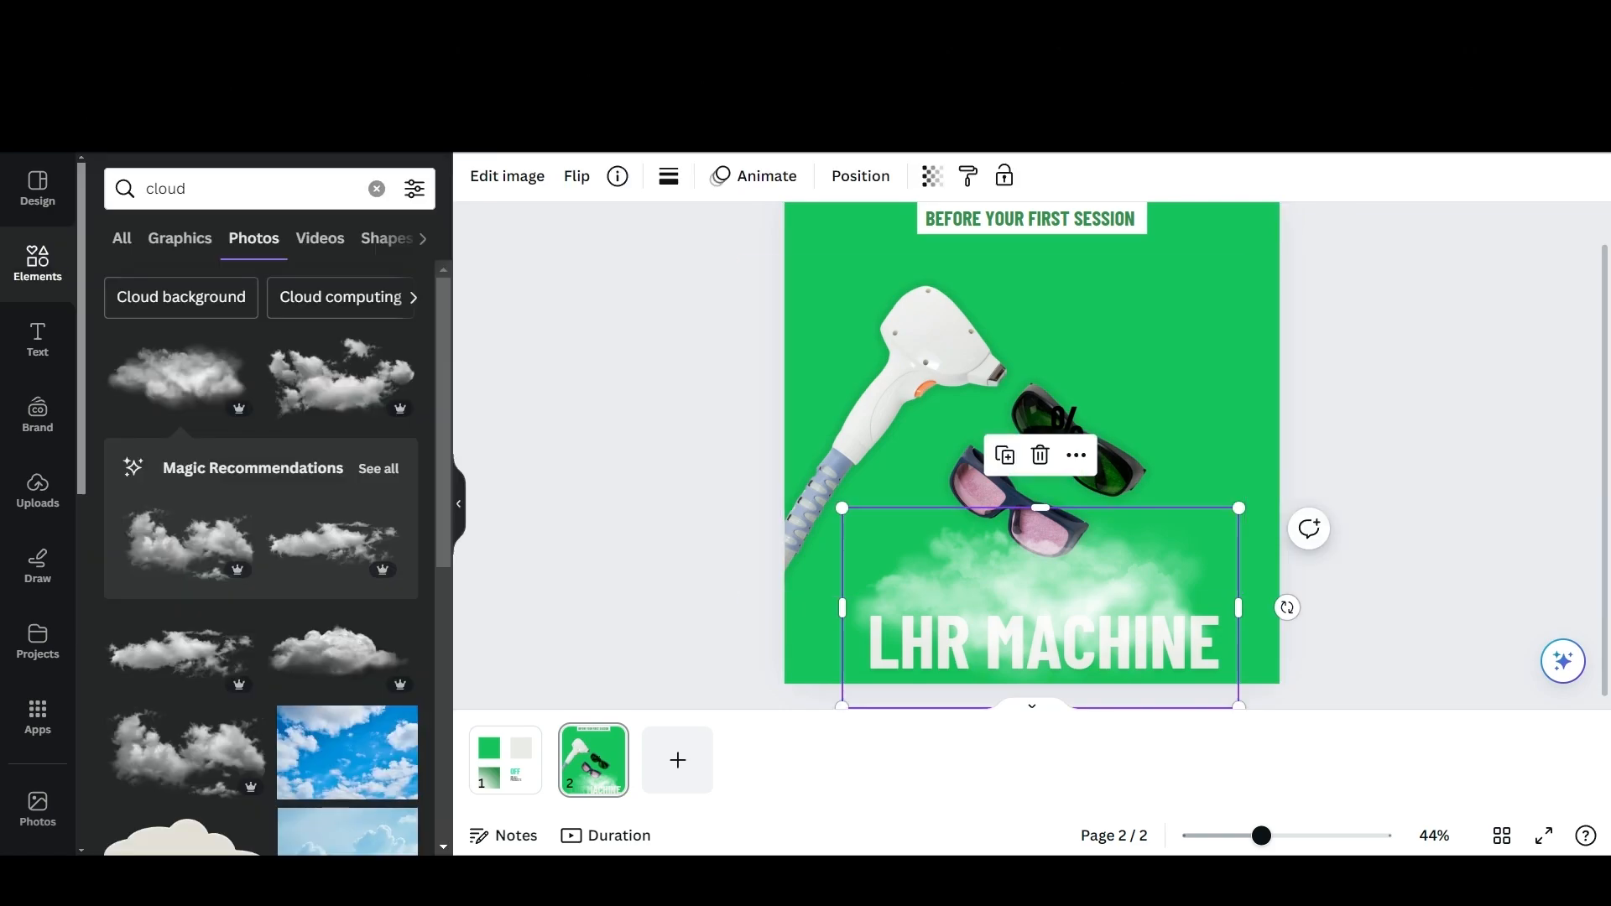
{"action": "left_click", "coordinate": [506, 175]}
{"action": "left_click", "coordinate": [267, 564]}
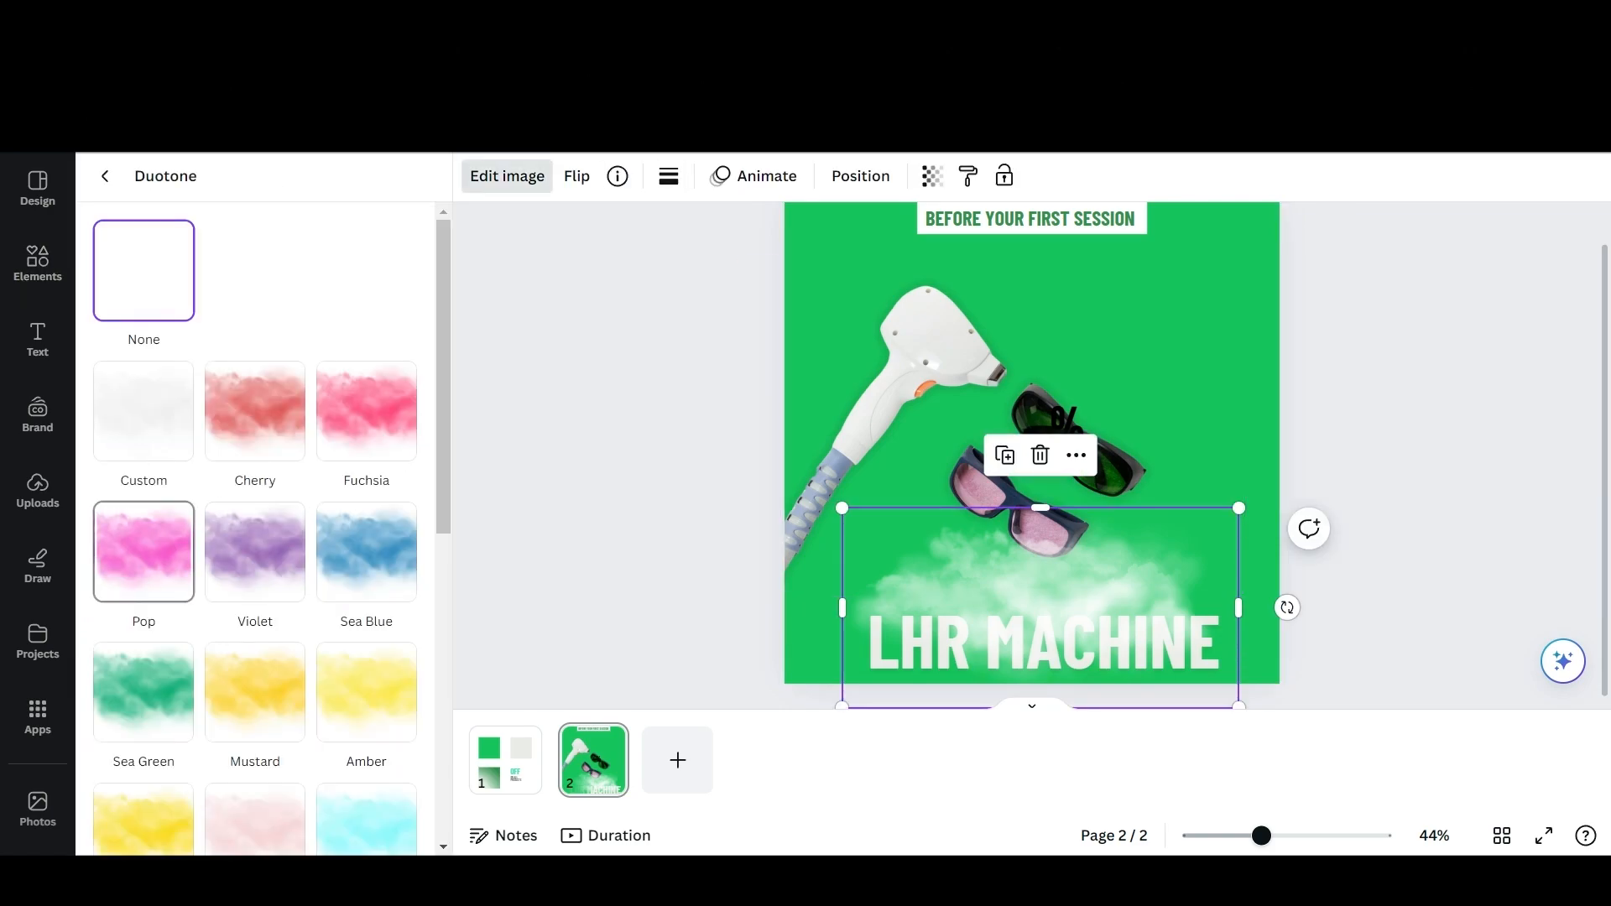
{"action": "left_click", "coordinate": [144, 692]}
{"action": "scroll", "coordinate": [144, 692], "scroll_direction": "down", "scroll_amount": 3}
{"action": "left_click", "coordinate": [401, 562]}
{"action": "key", "text": "ctrl+v"}
{"action": "key", "text": "Return"}
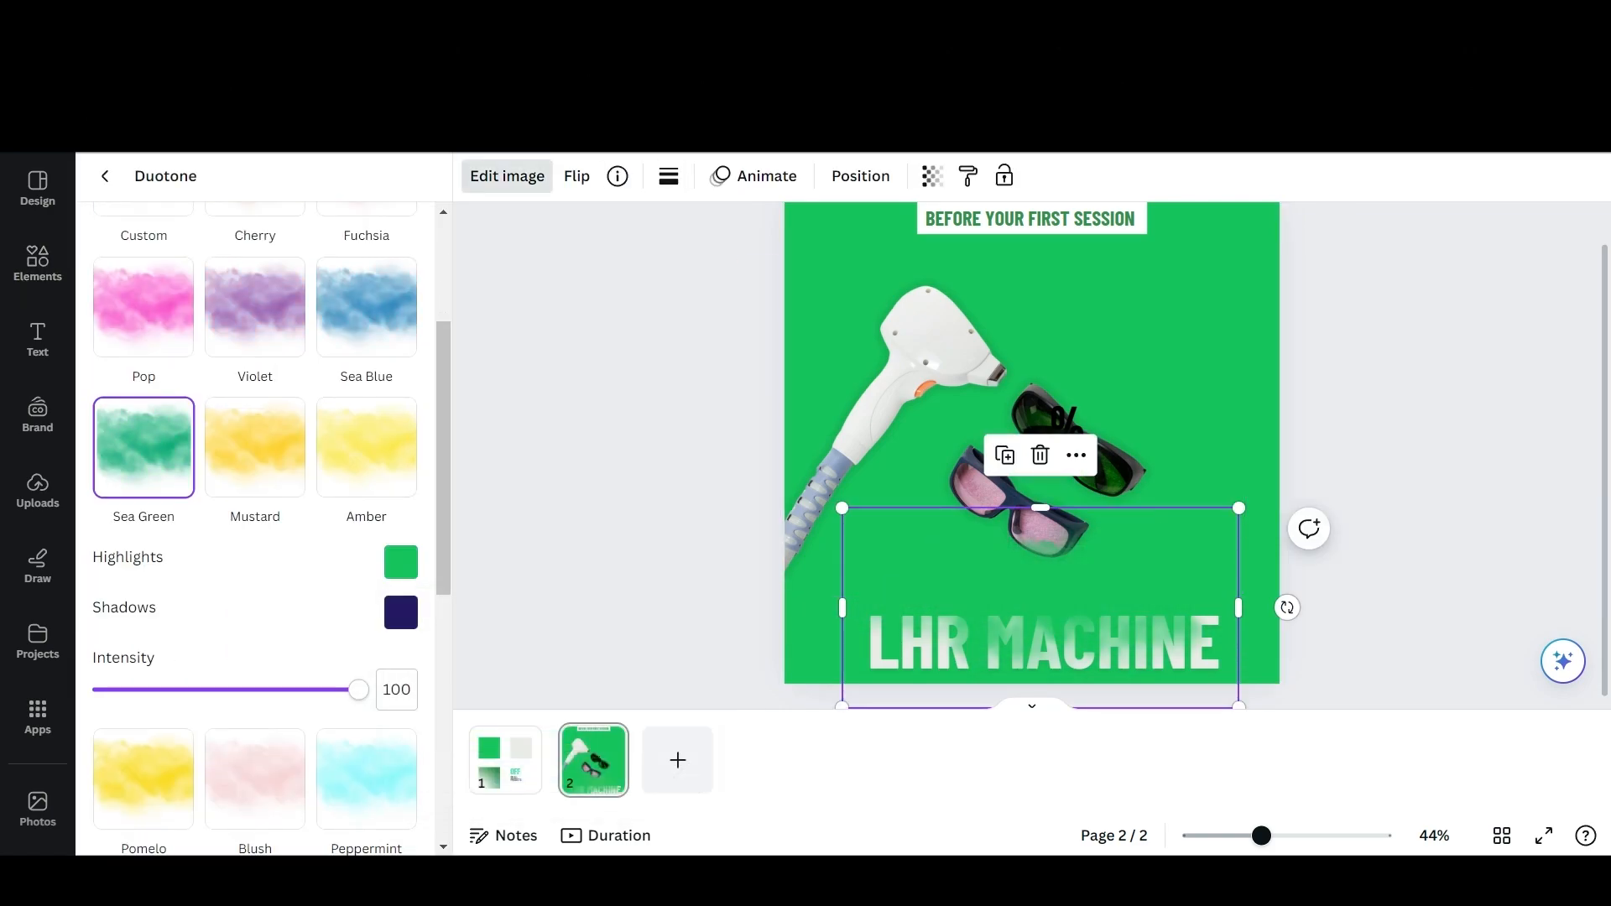
Set the cloud duotone's shadows to the same background green.
{"action": "left_click", "coordinate": [401, 612]}
{"action": "key", "text": "ctrl+v"}
{"action": "key", "text": "Return"}
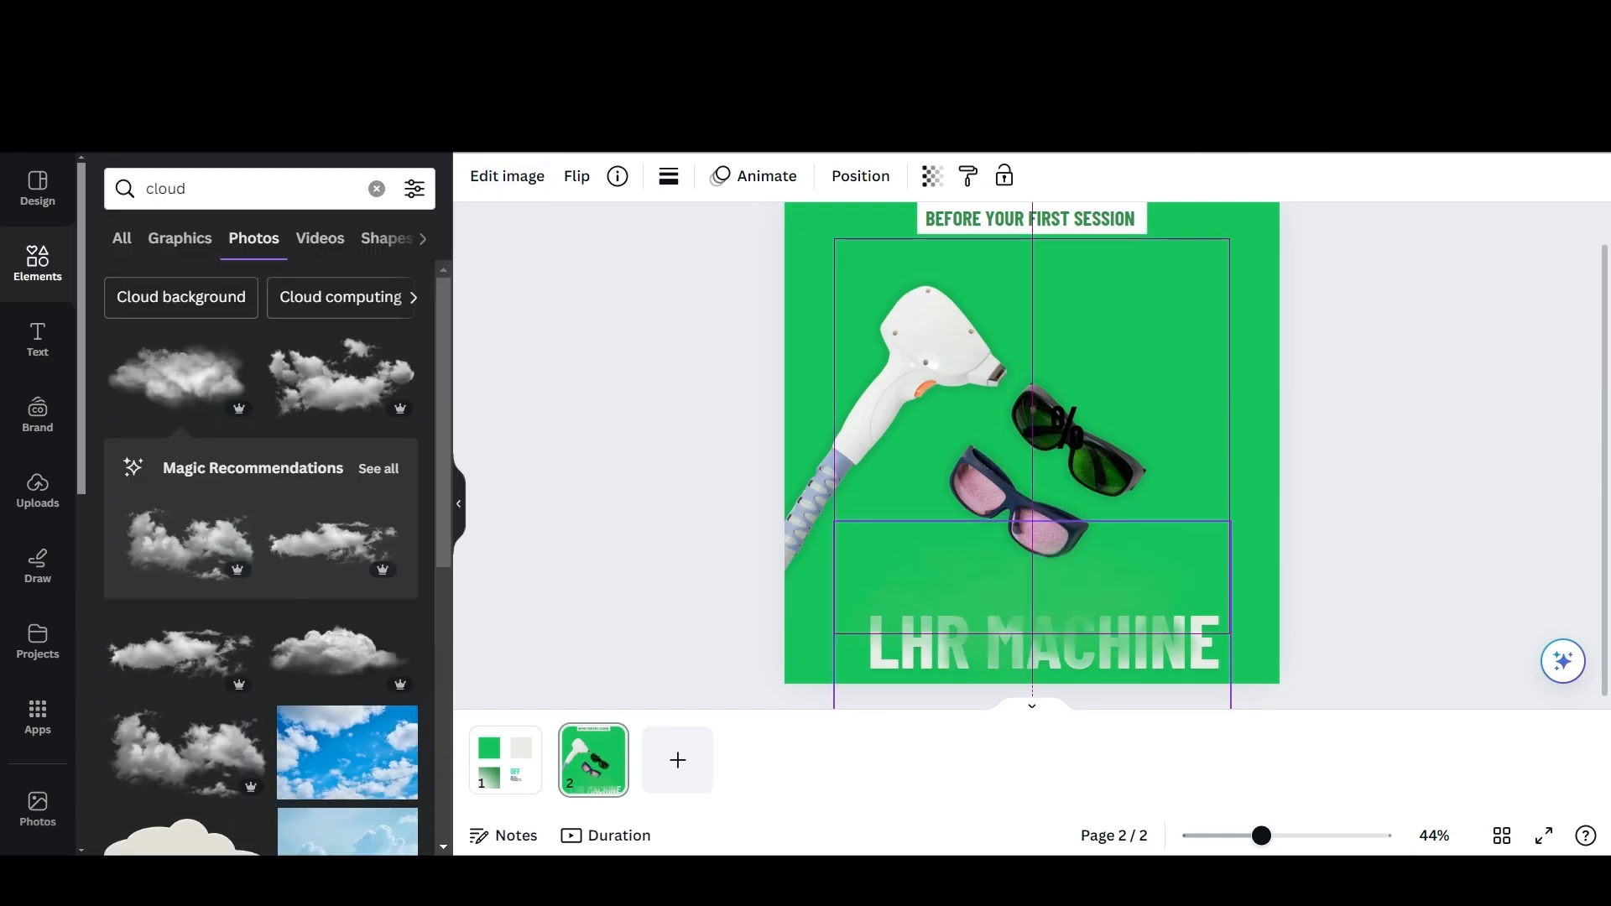
{"action": "key", "text": "Escape"}
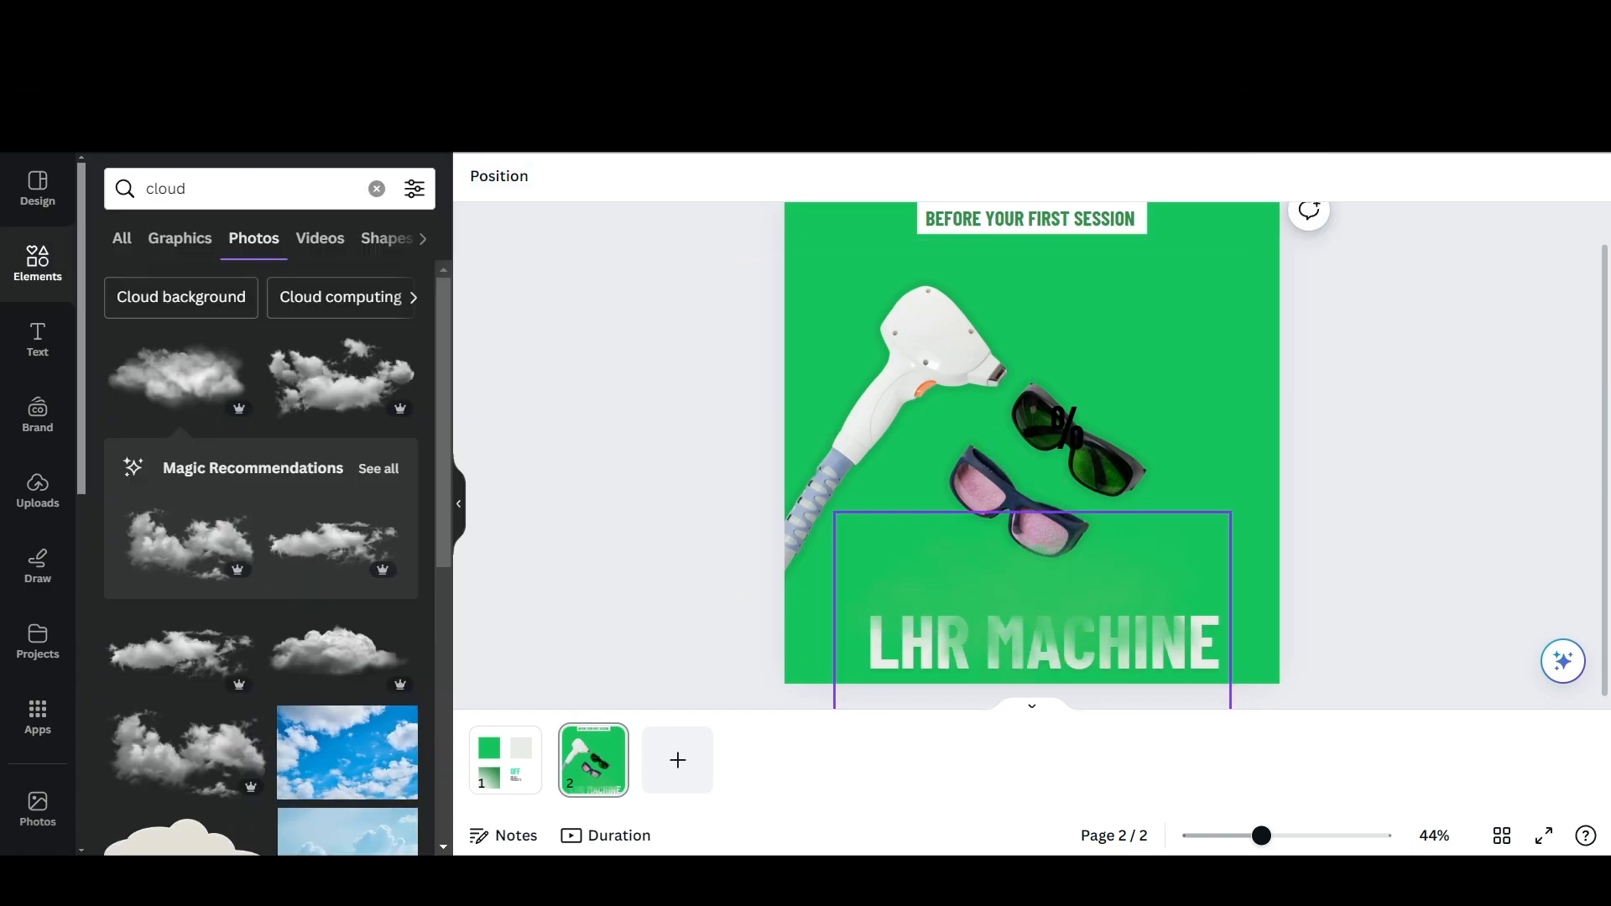
Try layering an extra copy of the green cloud slightly higher over the "LHR MACHINE" text.
{"action": "left_click", "coordinate": [1032, 612]}
{"action": "key", "text": "ctrl+d"}
{"action": "key", "text": "shift+Up"}
{"action": "key", "text": "shift+Up"}
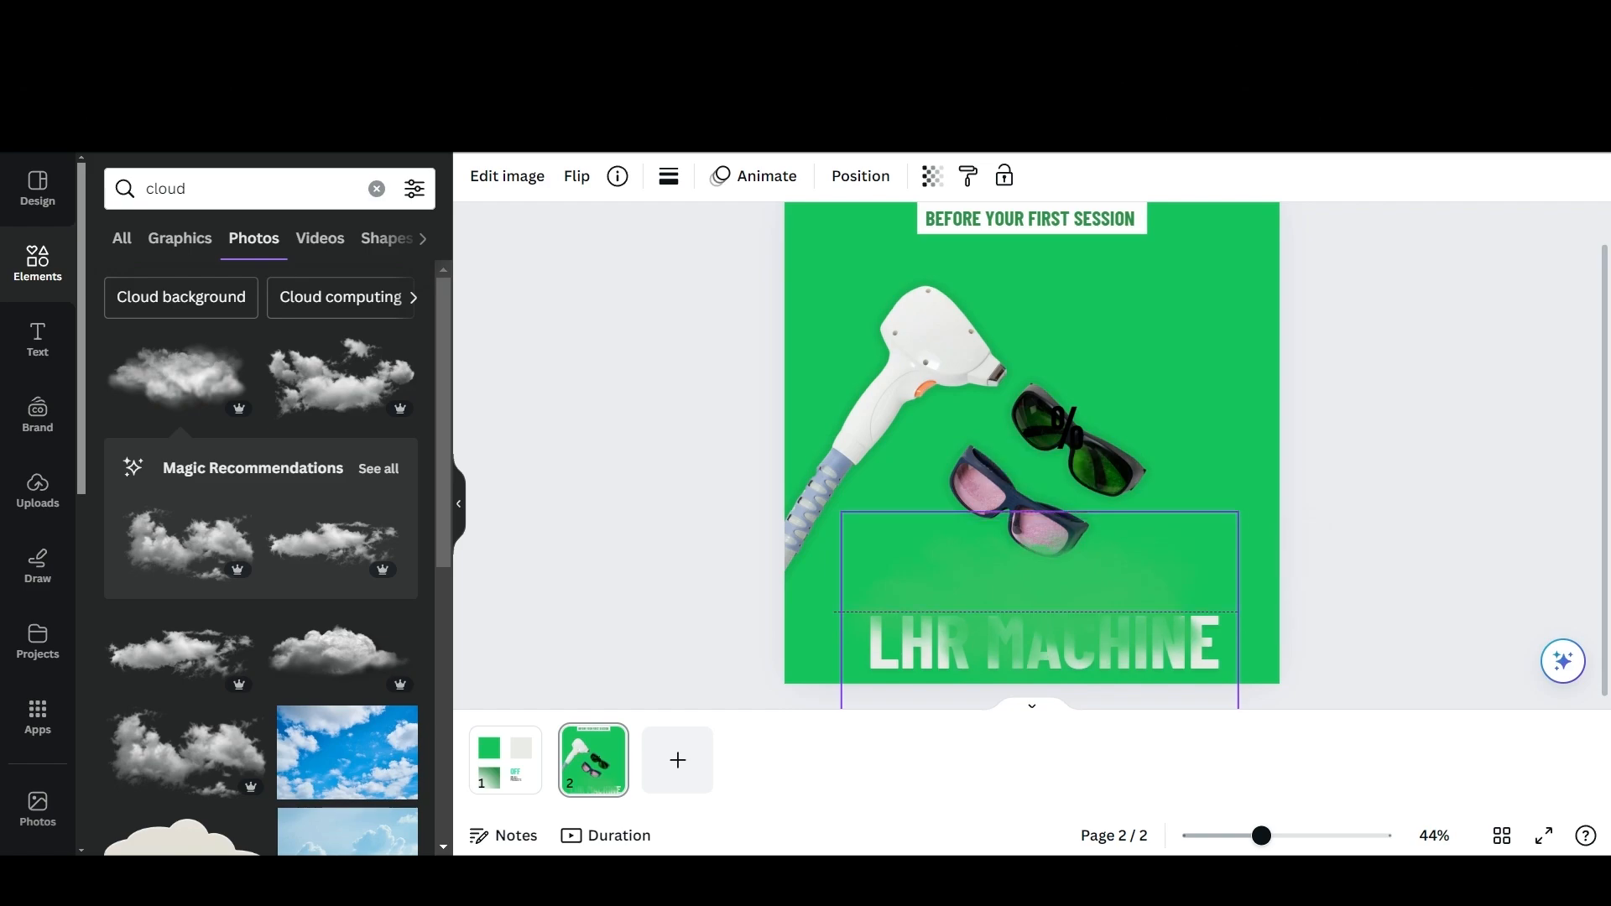
{"action": "key", "text": "shift+Up"}
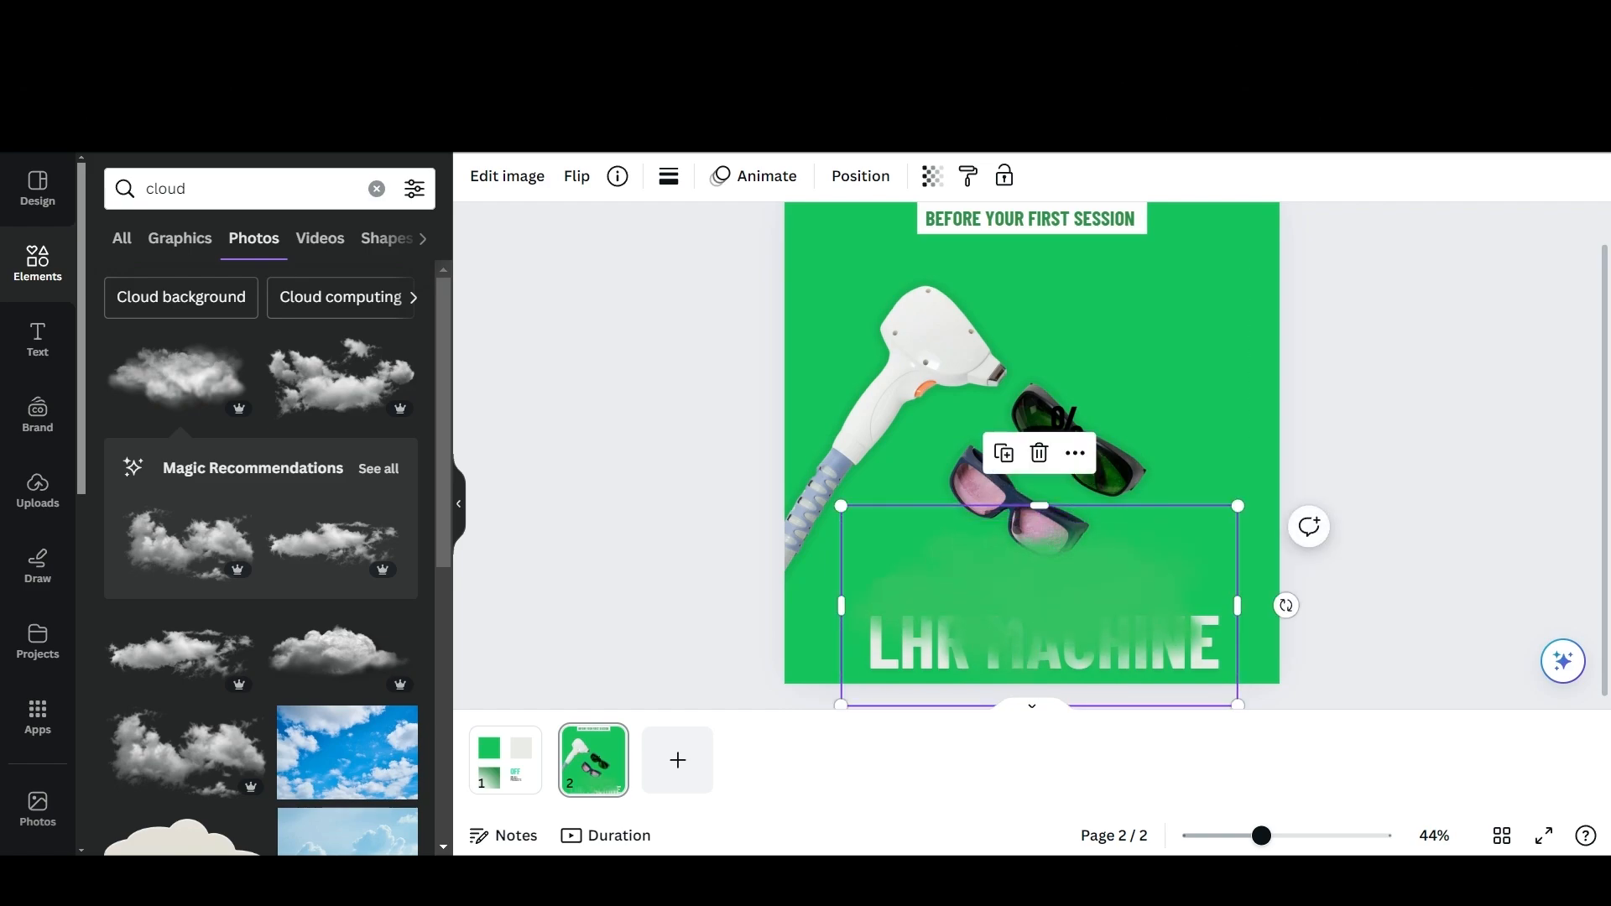
{"action": "key", "text": "Delete"}
{"action": "scroll", "coordinate": [1032, 503], "scroll_direction": "up", "scroll_amount": 1}
{"action": "scroll", "coordinate": [1032, 503], "scroll_direction": "down", "scroll_amount": 1}
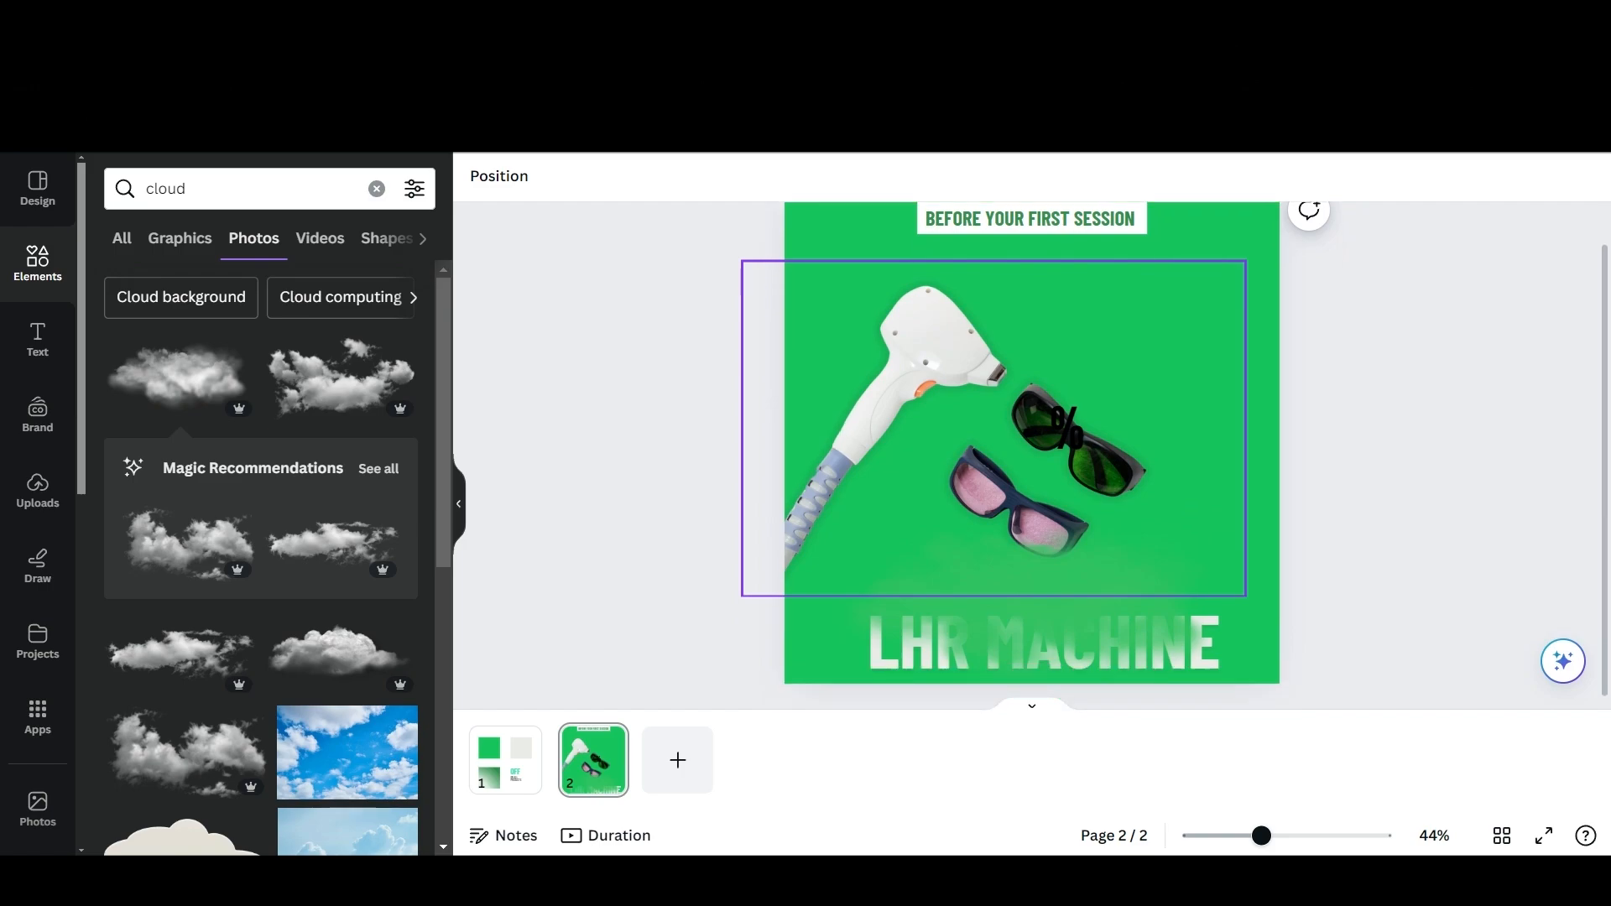
Add a third page and change its background to the light grey document colour.
{"action": "left_click", "coordinate": [678, 759]}
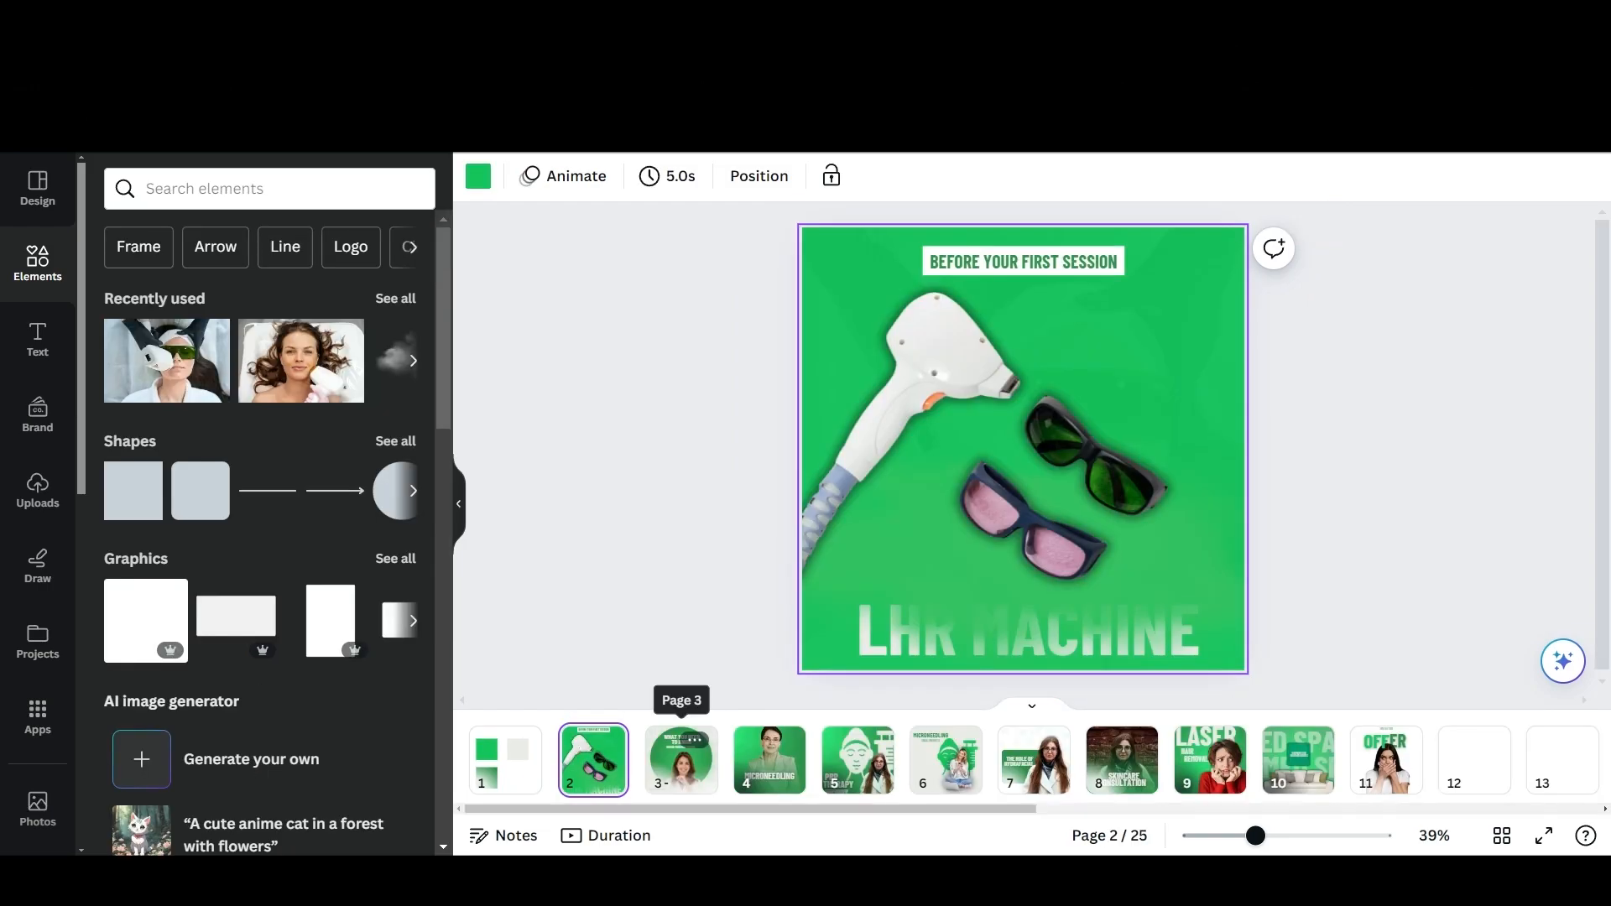
{"action": "left_click", "coordinate": [681, 759]}
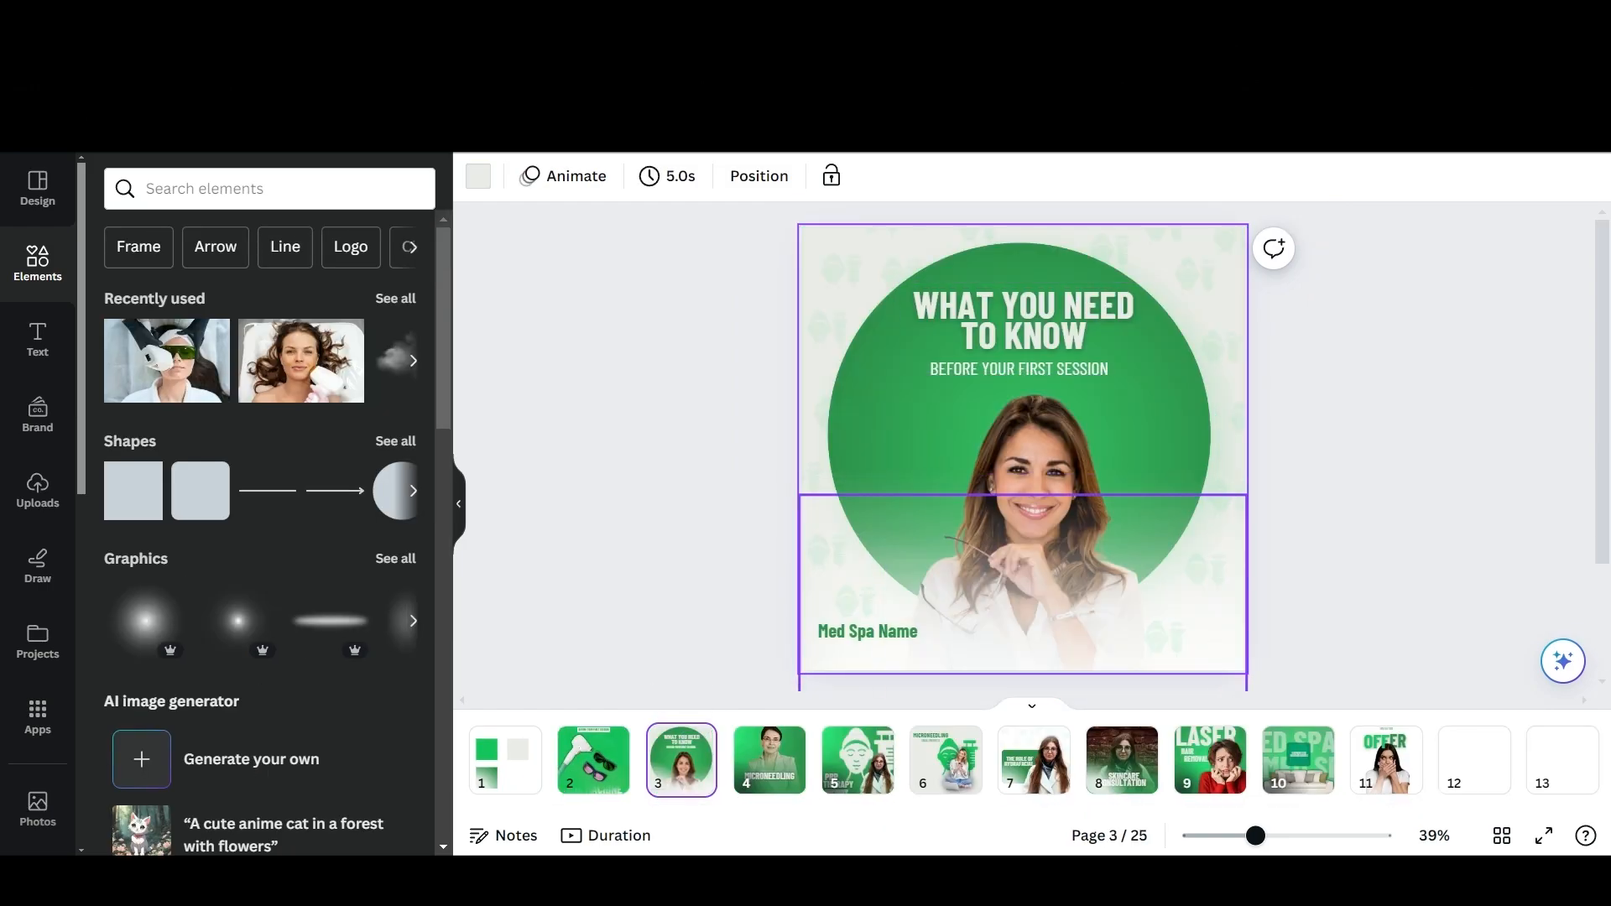
{"action": "left_click", "coordinate": [839, 271]}
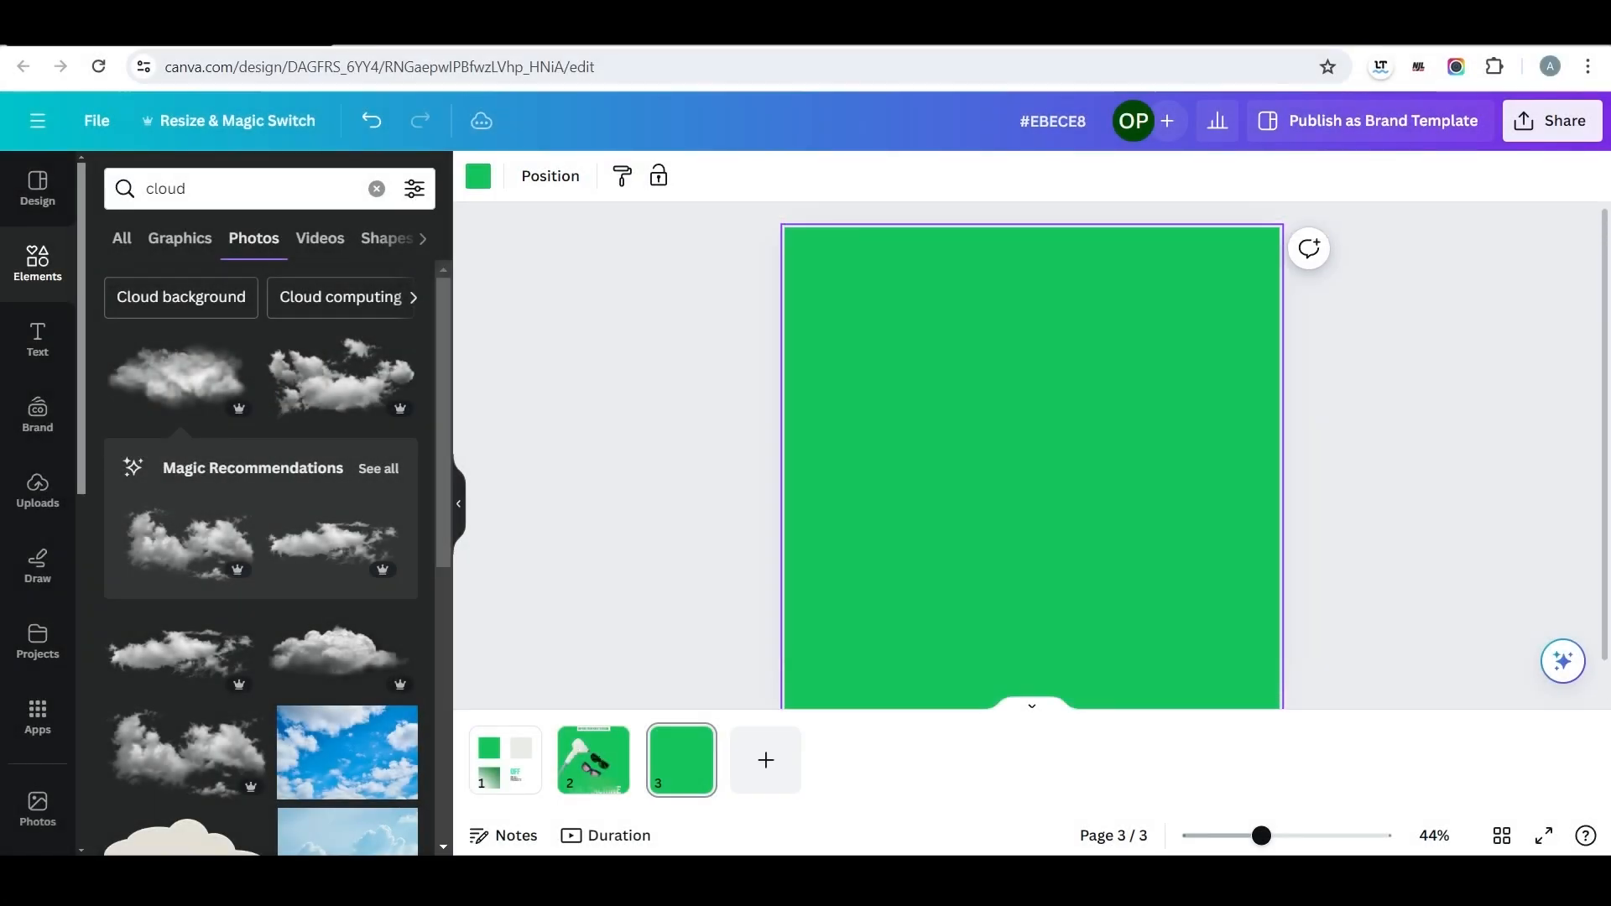
{"action": "left_click", "coordinate": [478, 176]}
{"action": "left_click", "coordinate": [399, 303]}
{"action": "left_click", "coordinate": [619, 361]}
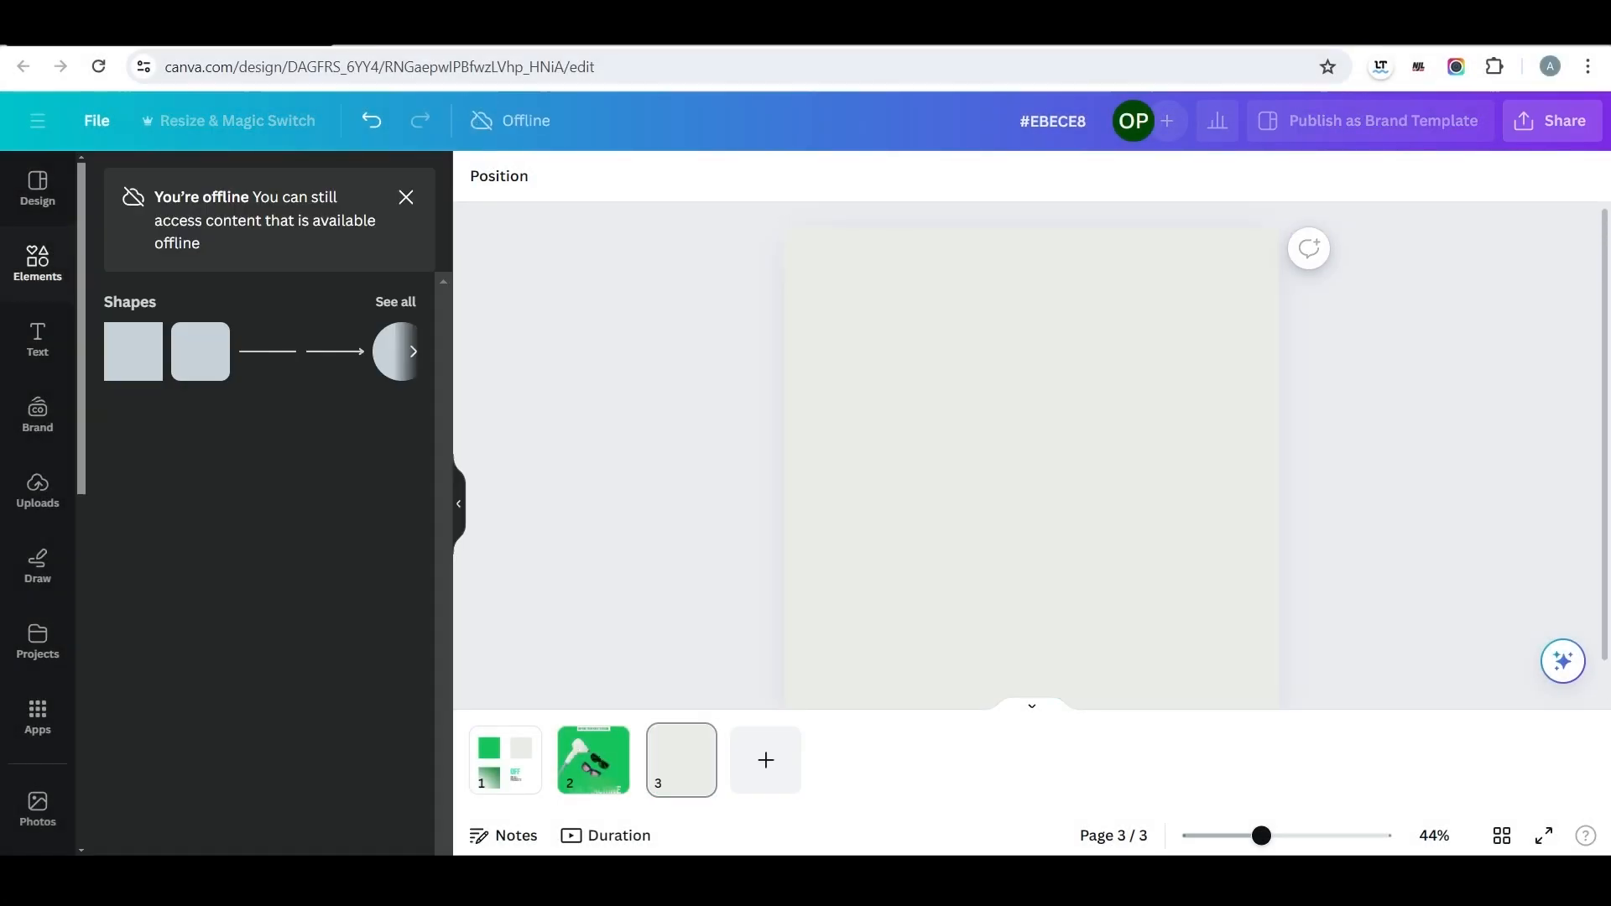
Search the elements for "circle" and add a solid circle graphic to page 3.
{"action": "left_click", "coordinate": [505, 760]}
{"action": "left_click", "coordinate": [681, 760]}
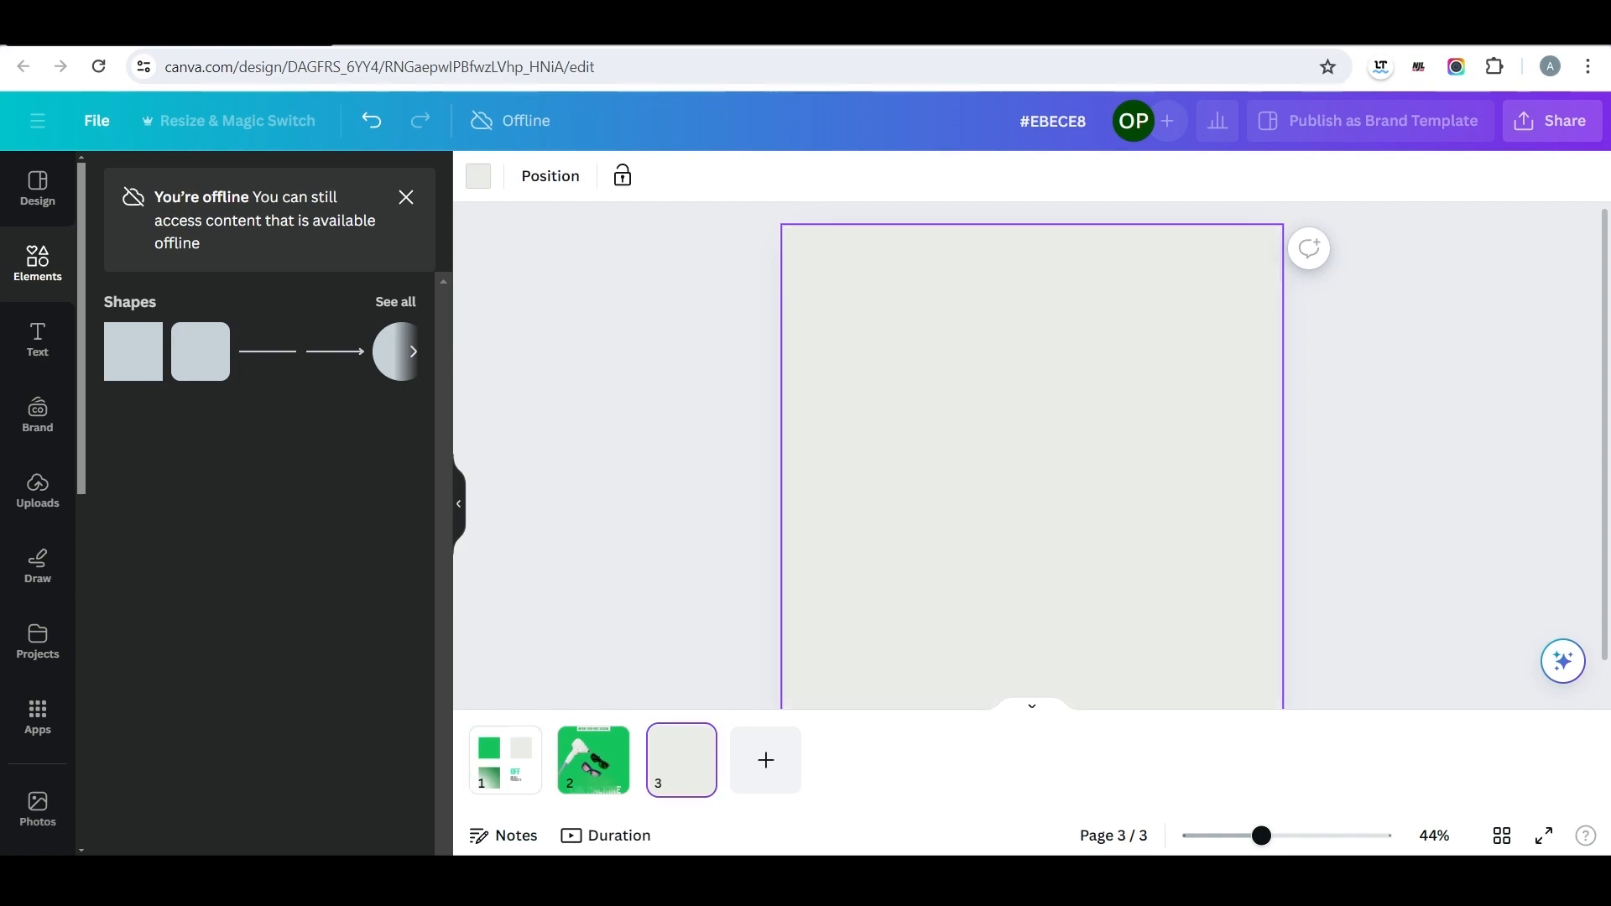
{"action": "left_click", "coordinate": [252, 189]}
{"action": "type", "text": "circle"}
{"action": "key", "text": "Return"}
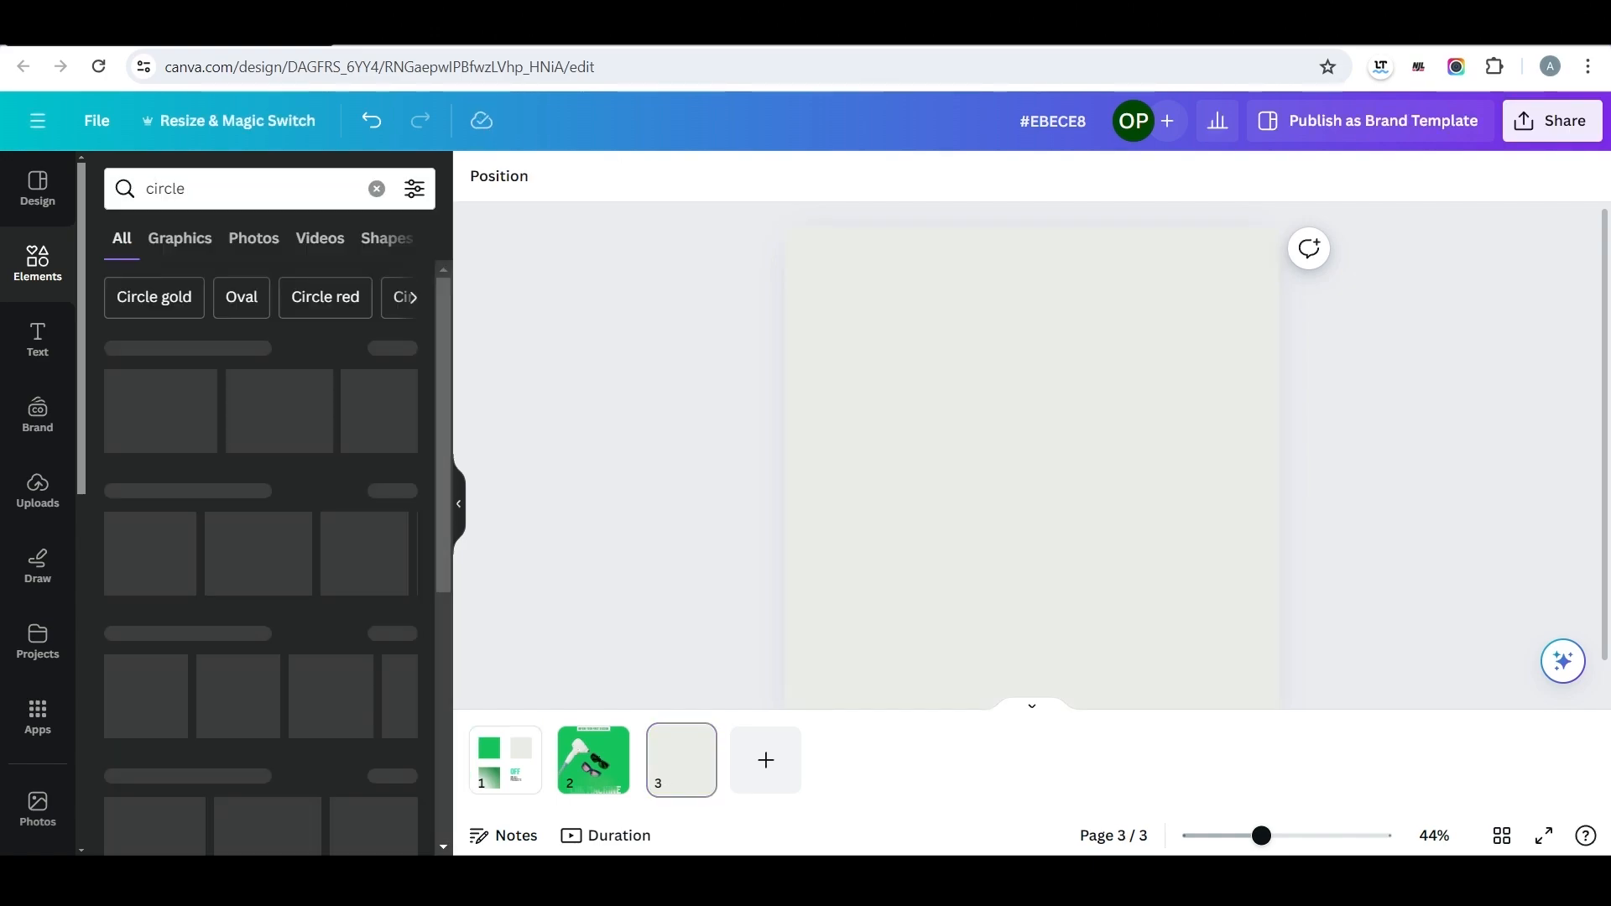
{"action": "left_click", "coordinate": [163, 507]}
Enlarge the circle to most of the page width and centre it on page 3.
{"action": "left_click_drag", "start_coordinate": [1093, 547], "coordinate": [1237, 691]}
{"action": "left_click_drag", "start_coordinate": [1066, 519], "coordinate": [1012, 448]}
{"action": "left_click_drag", "start_coordinate": [1184, 619], "coordinate": [1251, 686]}
{"action": "left_click_drag", "start_coordinate": [1046, 481], "coordinate": [1032, 476]}
{"action": "left_click", "coordinate": [1260, 503]}
{"action": "left_click", "coordinate": [1032, 475]}
Recolour the circle with the dark green document colour.
{"action": "left_click", "coordinate": [669, 176]}
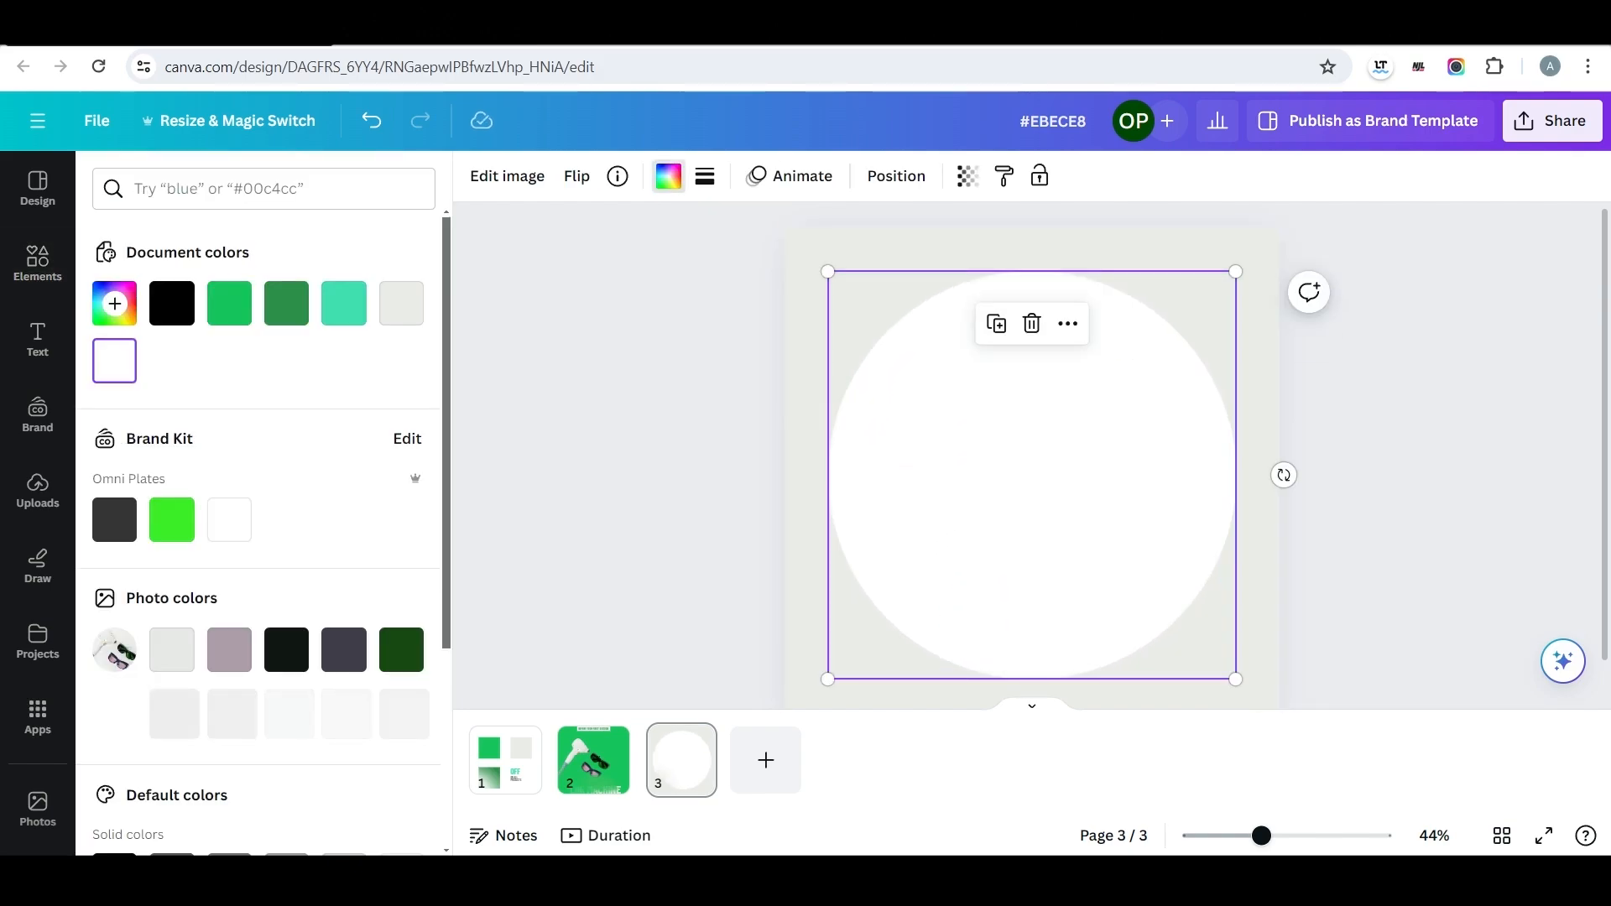
{"action": "left_click", "coordinate": [286, 303]}
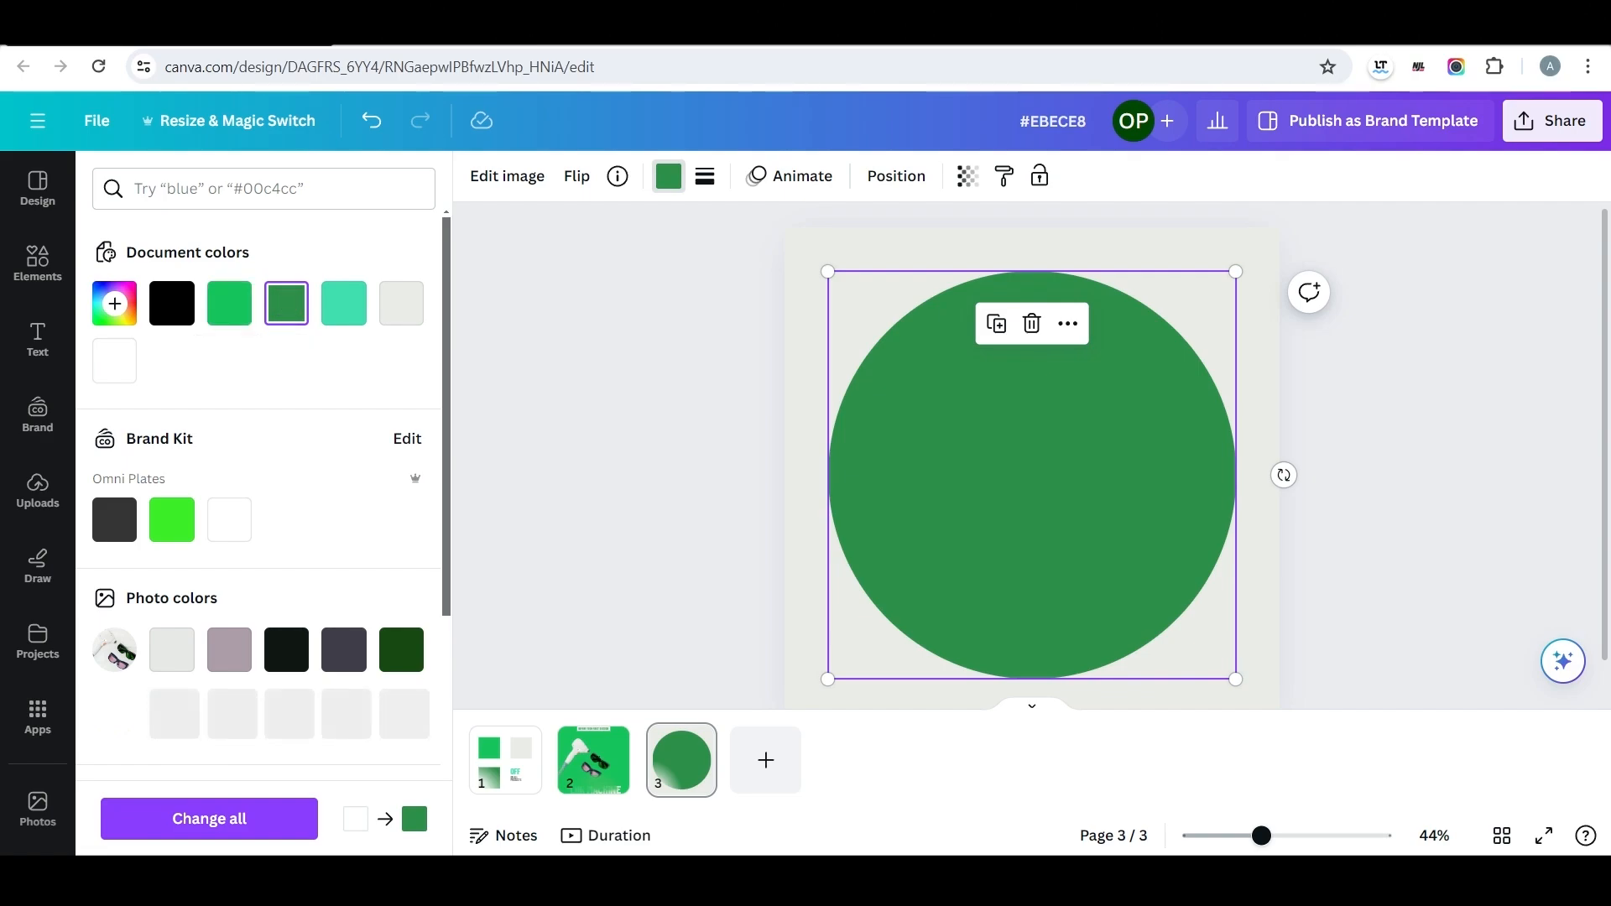
{"action": "left_click", "coordinate": [229, 303]}
{"action": "left_click", "coordinate": [286, 303]}
Search the elements for "light", add the soft round glow graphic, and enlarge it centred over the green circle.
{"action": "left_click", "coordinate": [38, 263]}
{"action": "left_click", "coordinate": [264, 189]}
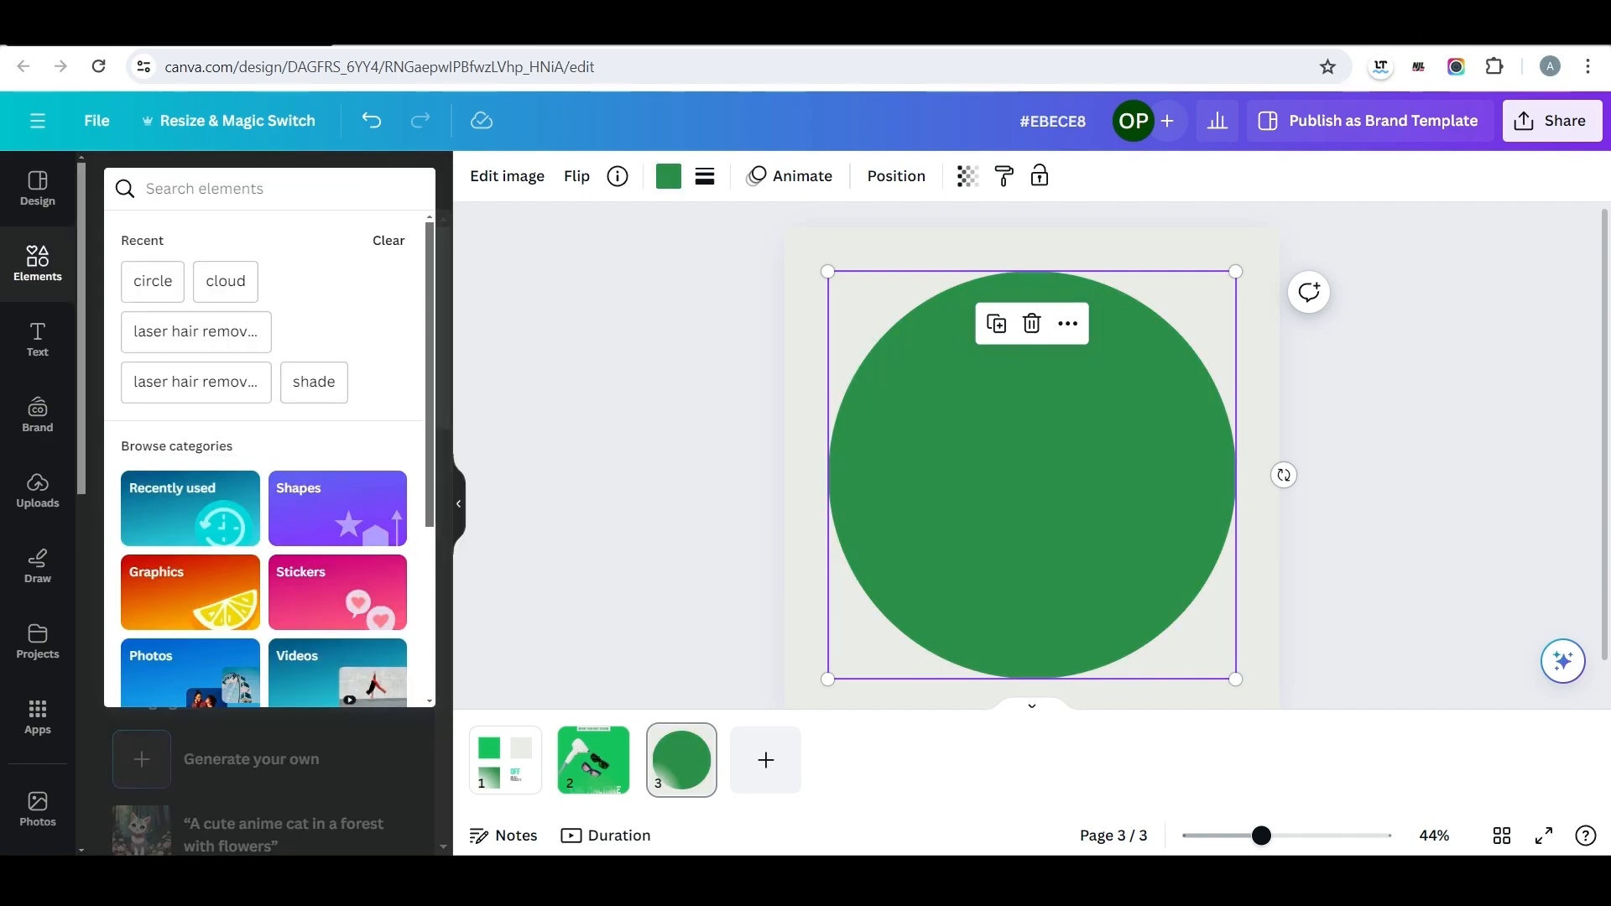
{"action": "type", "text": "light"}
{"action": "key", "text": "Return"}
{"action": "left_click", "coordinate": [146, 411]}
{"action": "left_click_drag", "start_coordinate": [1031, 474], "coordinate": [1039, 504]}
{"action": "left_click_drag", "start_coordinate": [839, 305], "coordinate": [780, 244]}
{"action": "left_click_drag", "start_coordinate": [1007, 473], "coordinate": [1032, 505]}
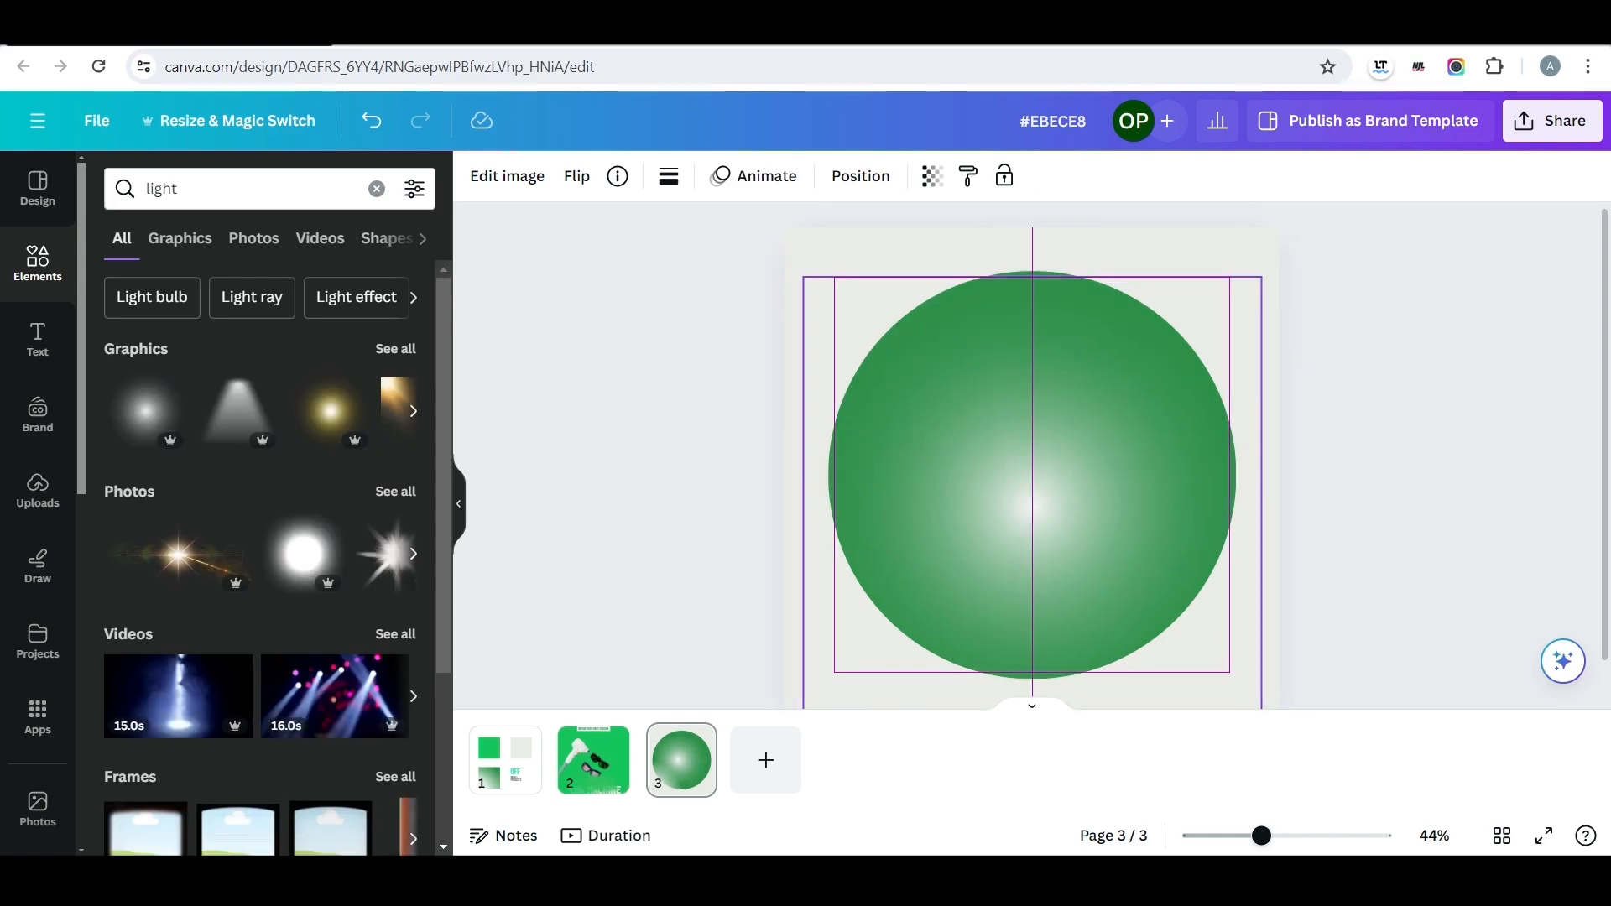
Set the glow's transparency to 50, then enlarge it slightly and centre it a little lower on the circle.
{"action": "left_click", "coordinate": [931, 176]}
{"action": "left_click_drag", "start_coordinate": [873, 262], "coordinate": [803, 262]}
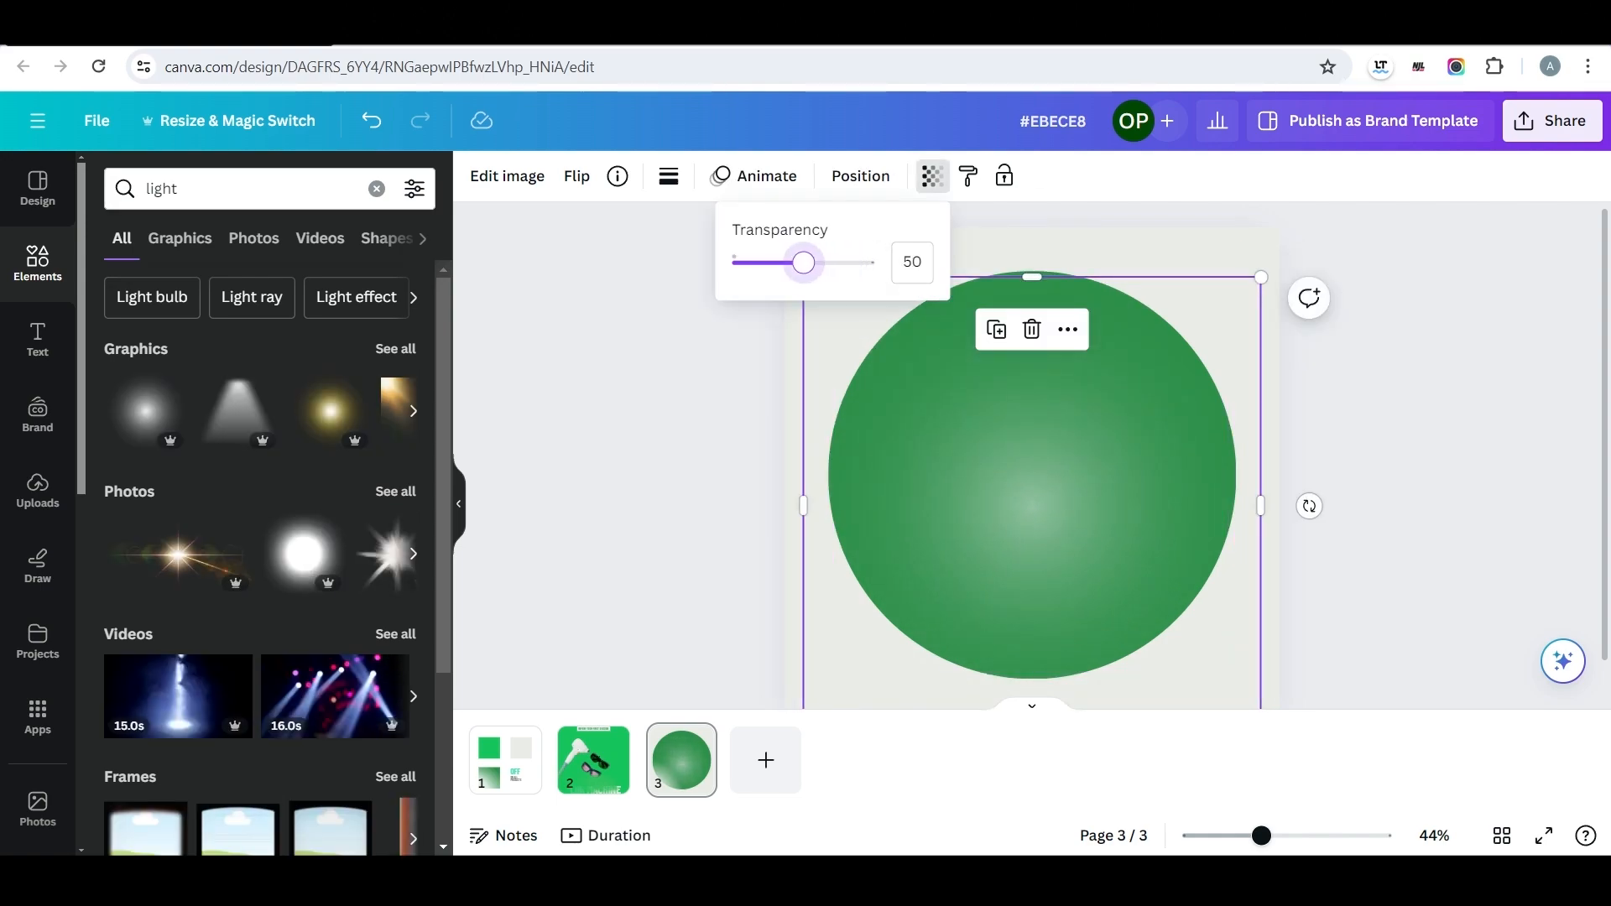
{"action": "left_click_drag", "start_coordinate": [1032, 506], "coordinate": [1013, 506]}
{"action": "left_click_drag", "start_coordinate": [783, 277], "coordinate": [753, 246]}
{"action": "left_click_drag", "start_coordinate": [997, 490], "coordinate": [1032, 528]}
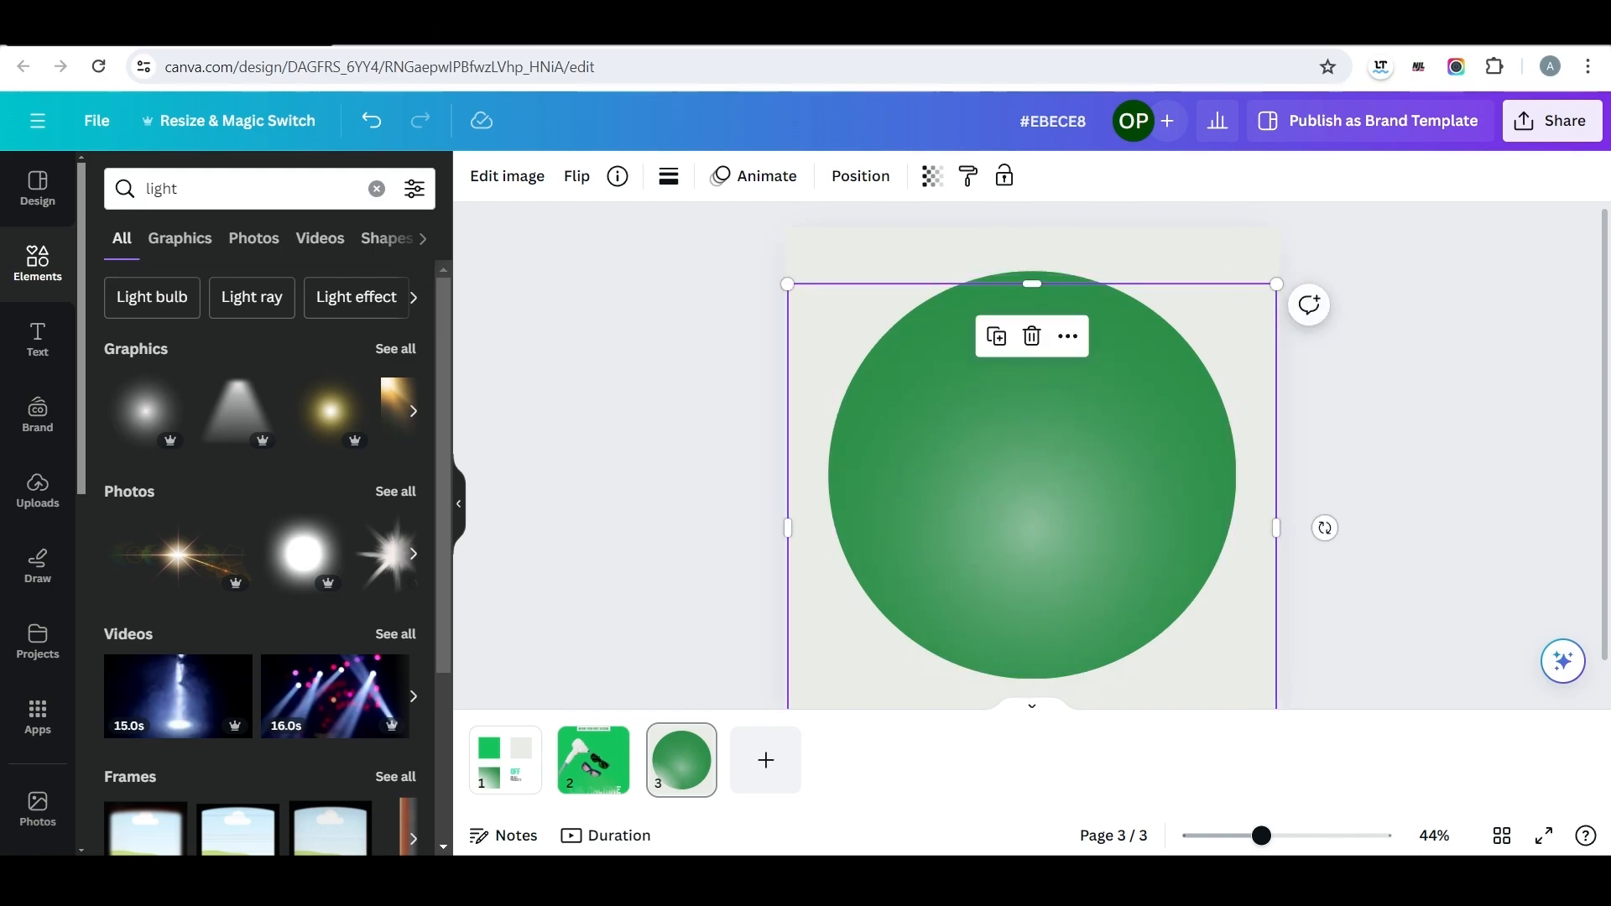
Try a second, bright white light photo at transparency 30, enlarged beyond the page over the circle.
{"action": "left_click", "coordinate": [304, 552]}
{"action": "left_click", "coordinate": [932, 176]}
{"action": "left_click_drag", "start_coordinate": [874, 262], "coordinate": [774, 263]}
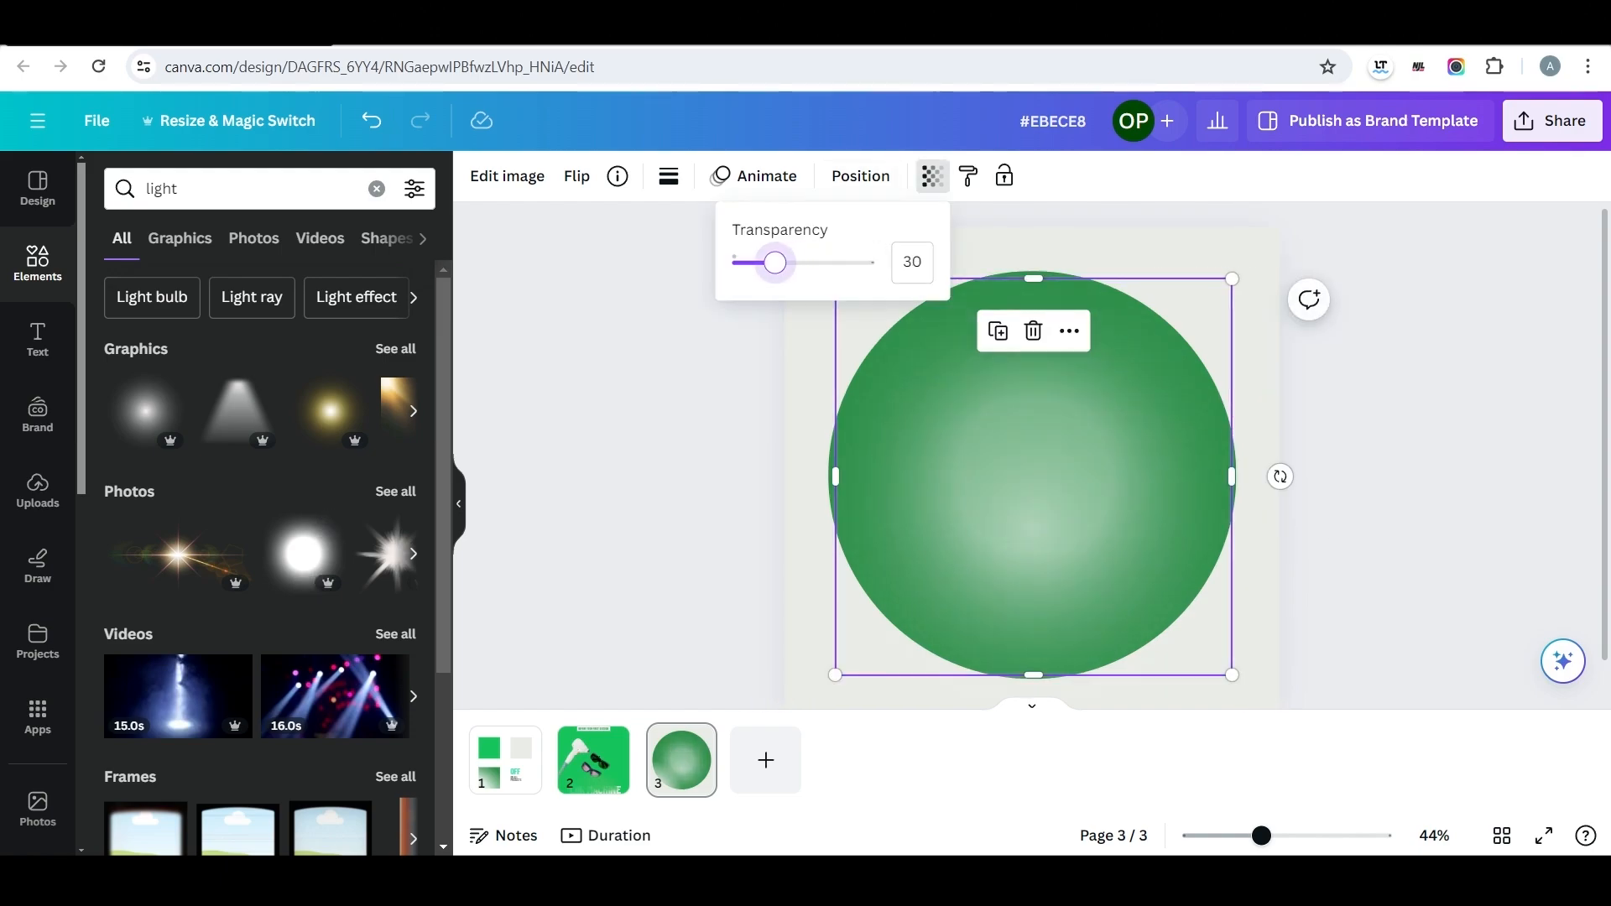
{"action": "left_click_drag", "start_coordinate": [998, 478], "coordinate": [996, 508]}
{"action": "left_click_drag", "start_coordinate": [833, 309], "coordinate": [699, 175]}
{"action": "left_click_drag", "start_coordinate": [965, 461], "coordinate": [1031, 514]}
{"action": "left_click_drag", "start_coordinate": [765, 227], "coordinate": [580, 42]}
{"action": "left_click_drag", "start_coordinate": [938, 419], "coordinate": [1032, 549]}
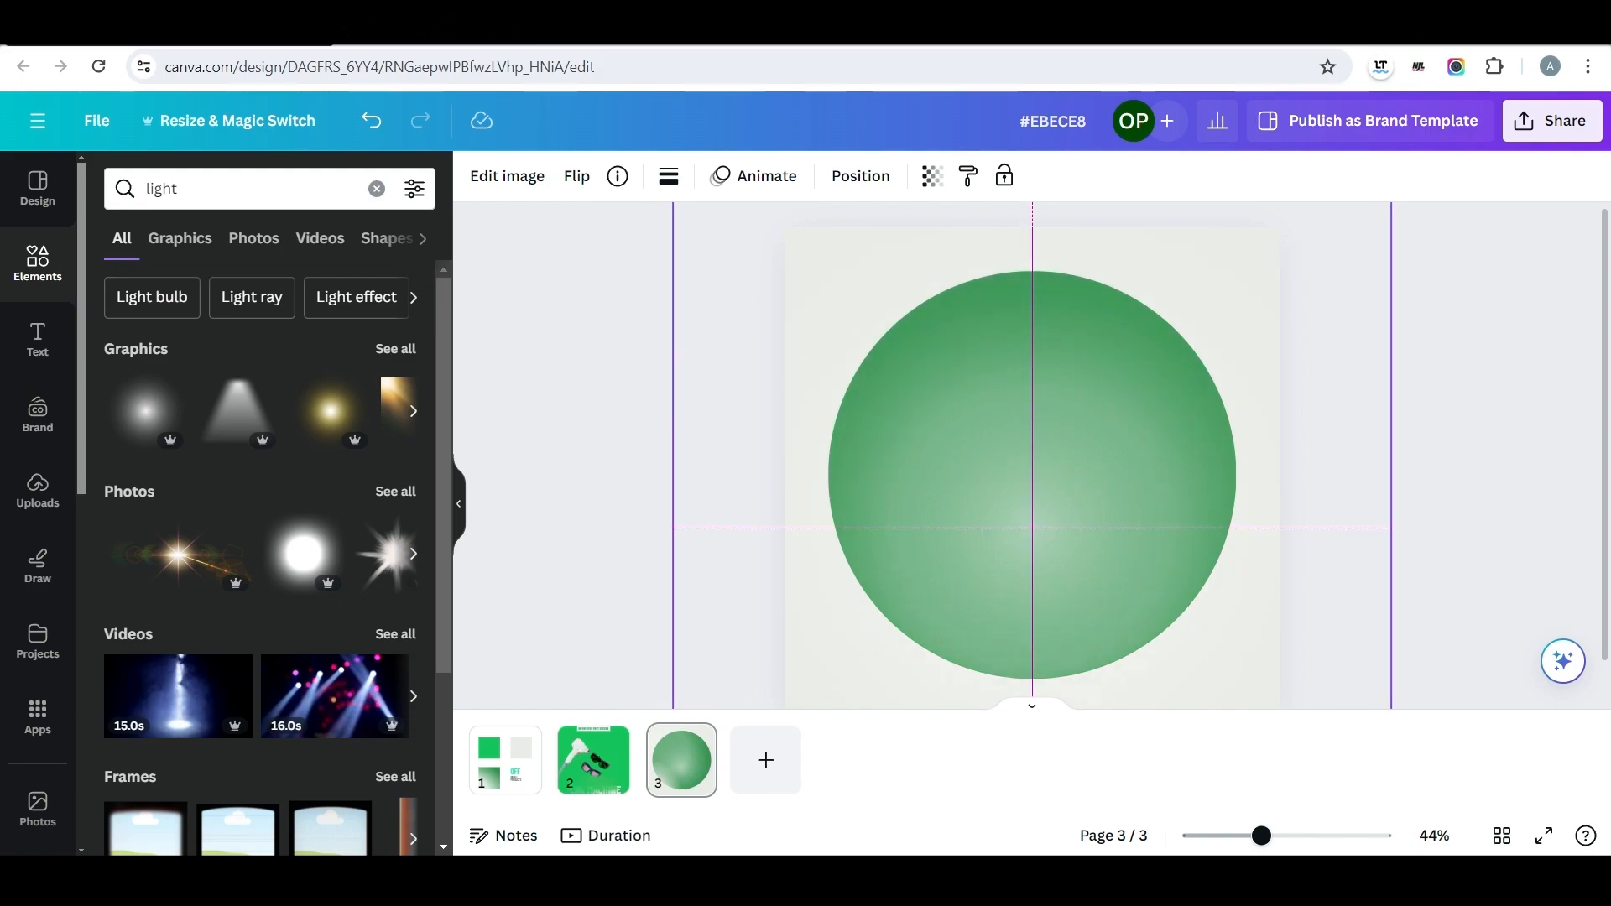
{"action": "key", "text": "Delete"}
Move the remaining soft glow slightly upward on the green circle.
{"action": "left_click", "coordinate": [1032, 550]}
{"action": "left_click_drag", "start_coordinate": [1032, 549], "coordinate": [1035, 515]}
{"action": "key", "text": "Escape"}
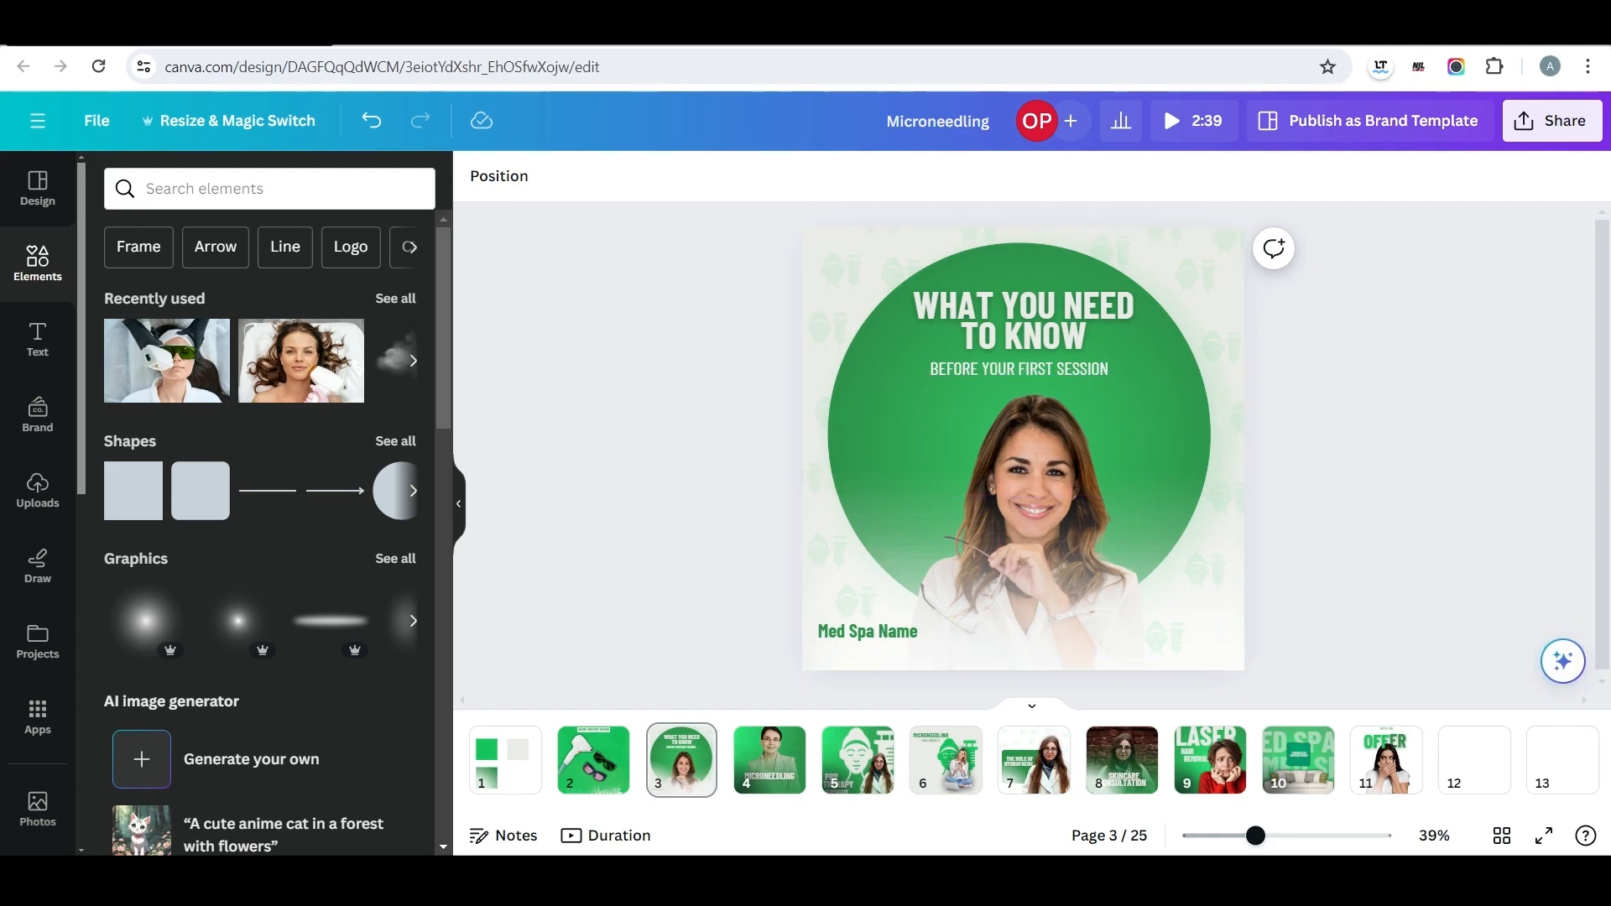
Search the elements for "woman" and add the photo of the smiling woman in a white blouse holding glasses.
{"action": "left_click", "coordinate": [344, 27]}
{"action": "double_click", "coordinate": [163, 189]}
{"action": "type", "text": "woman"}
{"action": "key", "text": "Return"}
{"action": "left_click", "coordinate": [280, 554]}
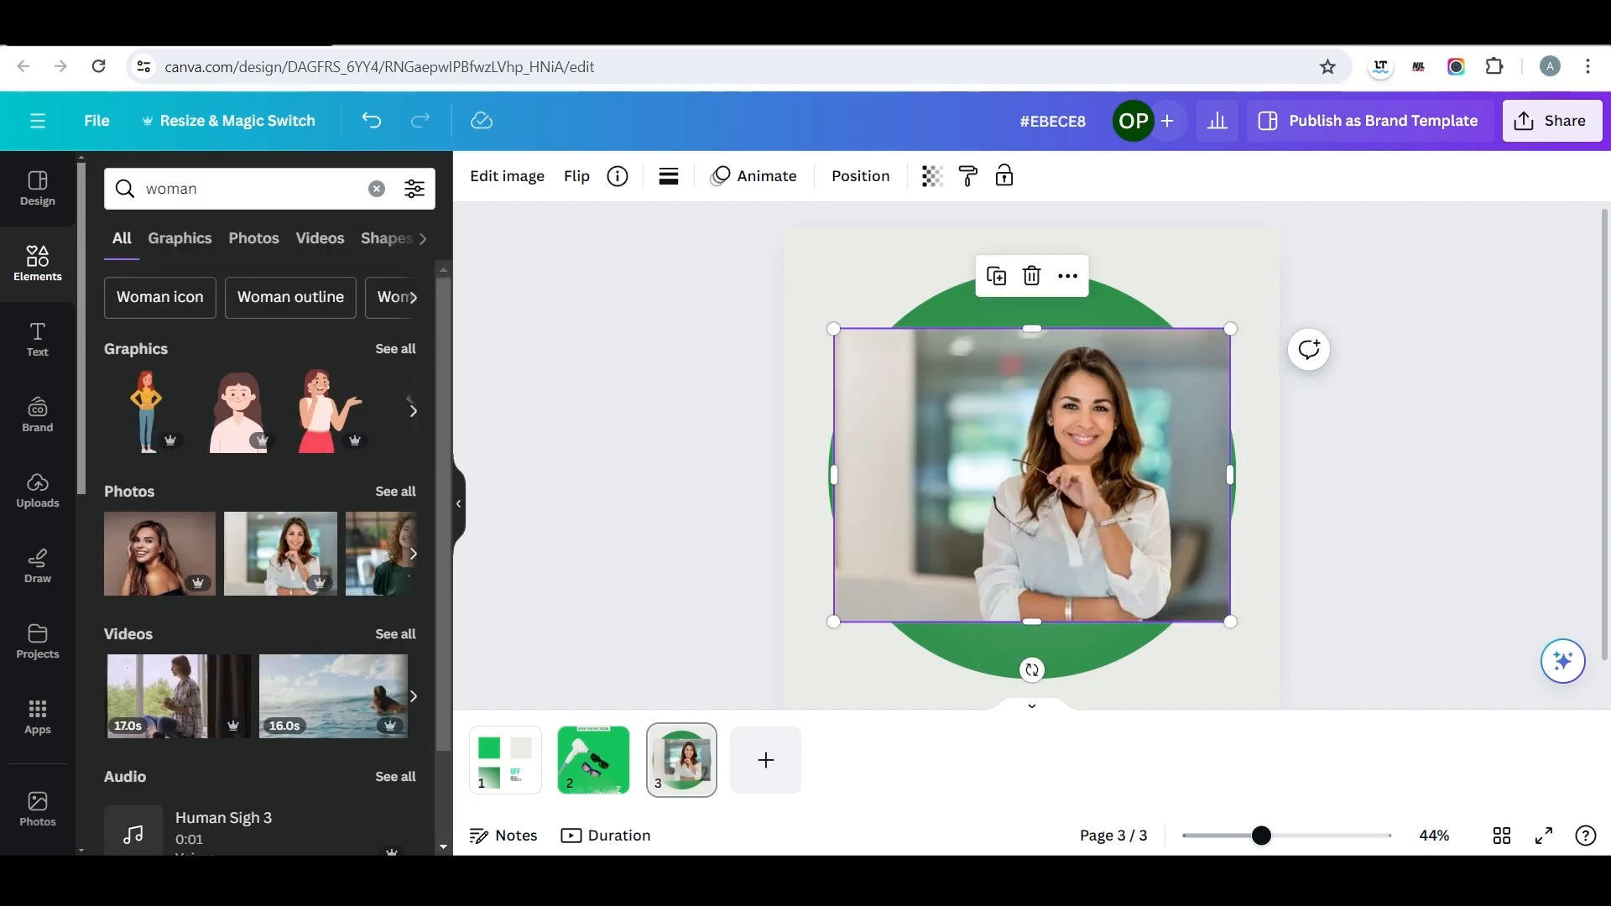
Move the woman's photo toward the bottom of the page and remove its background.
{"action": "left_click_drag", "start_coordinate": [1031, 475], "coordinate": [1014, 587]}
{"action": "left_click", "coordinate": [507, 176]}
{"action": "left_click", "coordinate": [143, 331]}
{"action": "scroll", "coordinate": [1014, 557], "scroll_direction": "down", "scroll_amount": 1}
Crop the empty left side of the woman's cutout, then enlarge and centre it at the page bottom.
{"action": "left_click_drag", "start_coordinate": [791, 537], "coordinate": [898, 537]}
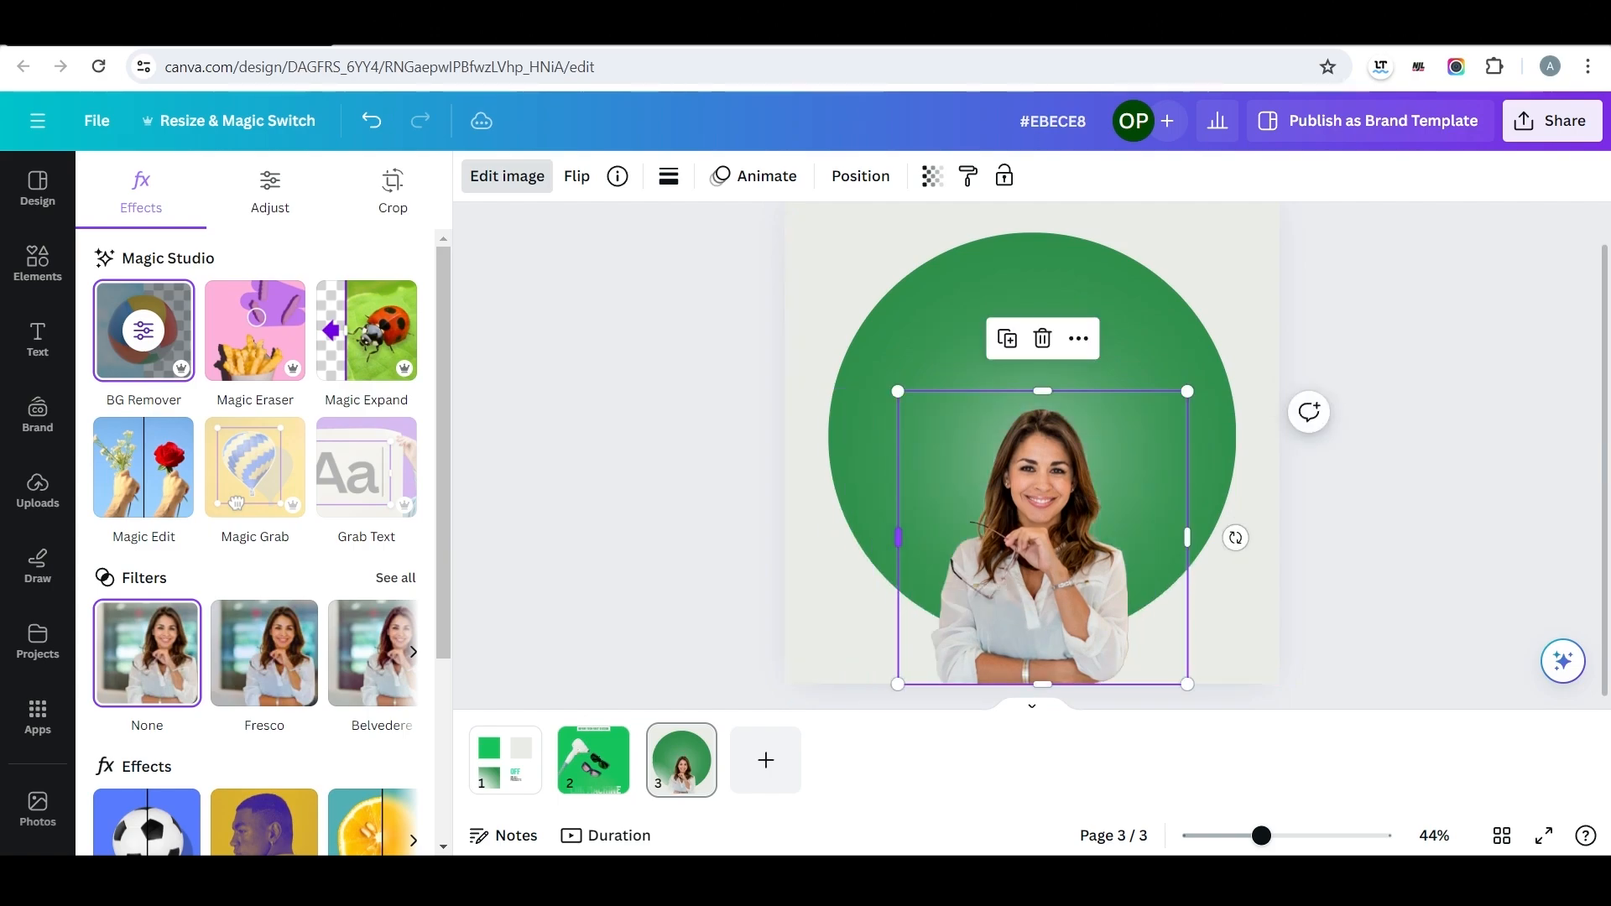
{"action": "left_click_drag", "start_coordinate": [898, 391], "coordinate": [838, 331]}
{"action": "left_click_drag", "start_coordinate": [1014, 537], "coordinate": [1038, 553]}
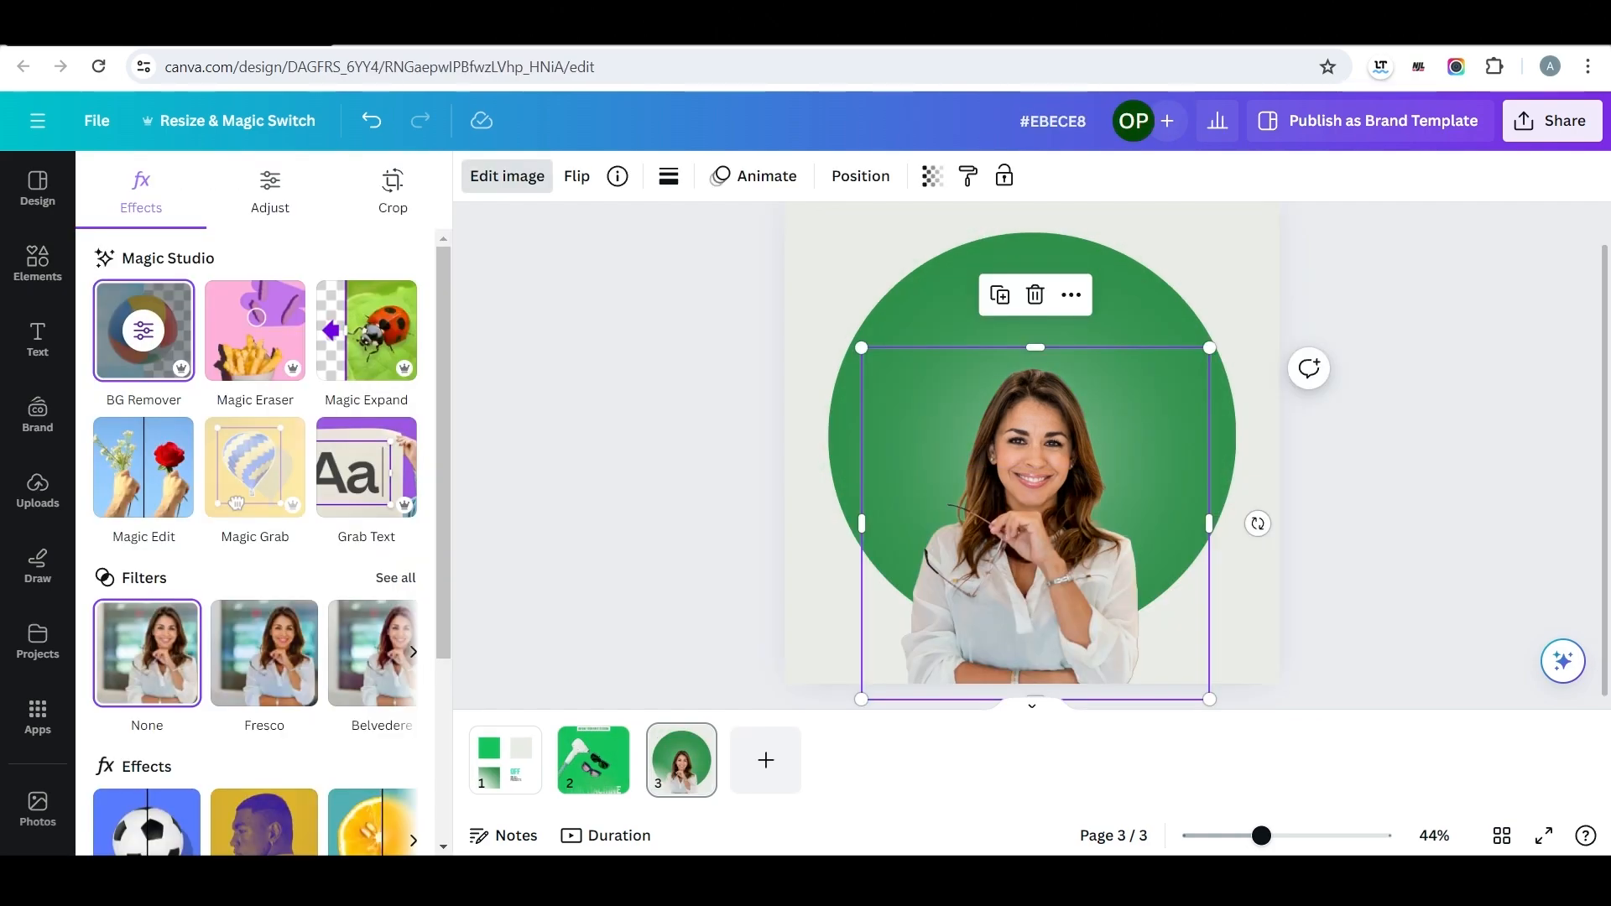
Search the elements for "shade", add the white fading gradient, and stretch it across the lower part of the page over the woman.
{"action": "left_click", "coordinate": [37, 263]}
{"action": "left_click", "coordinate": [244, 189]}
{"action": "type", "text": "shade"}
{"action": "key", "text": "Return"}
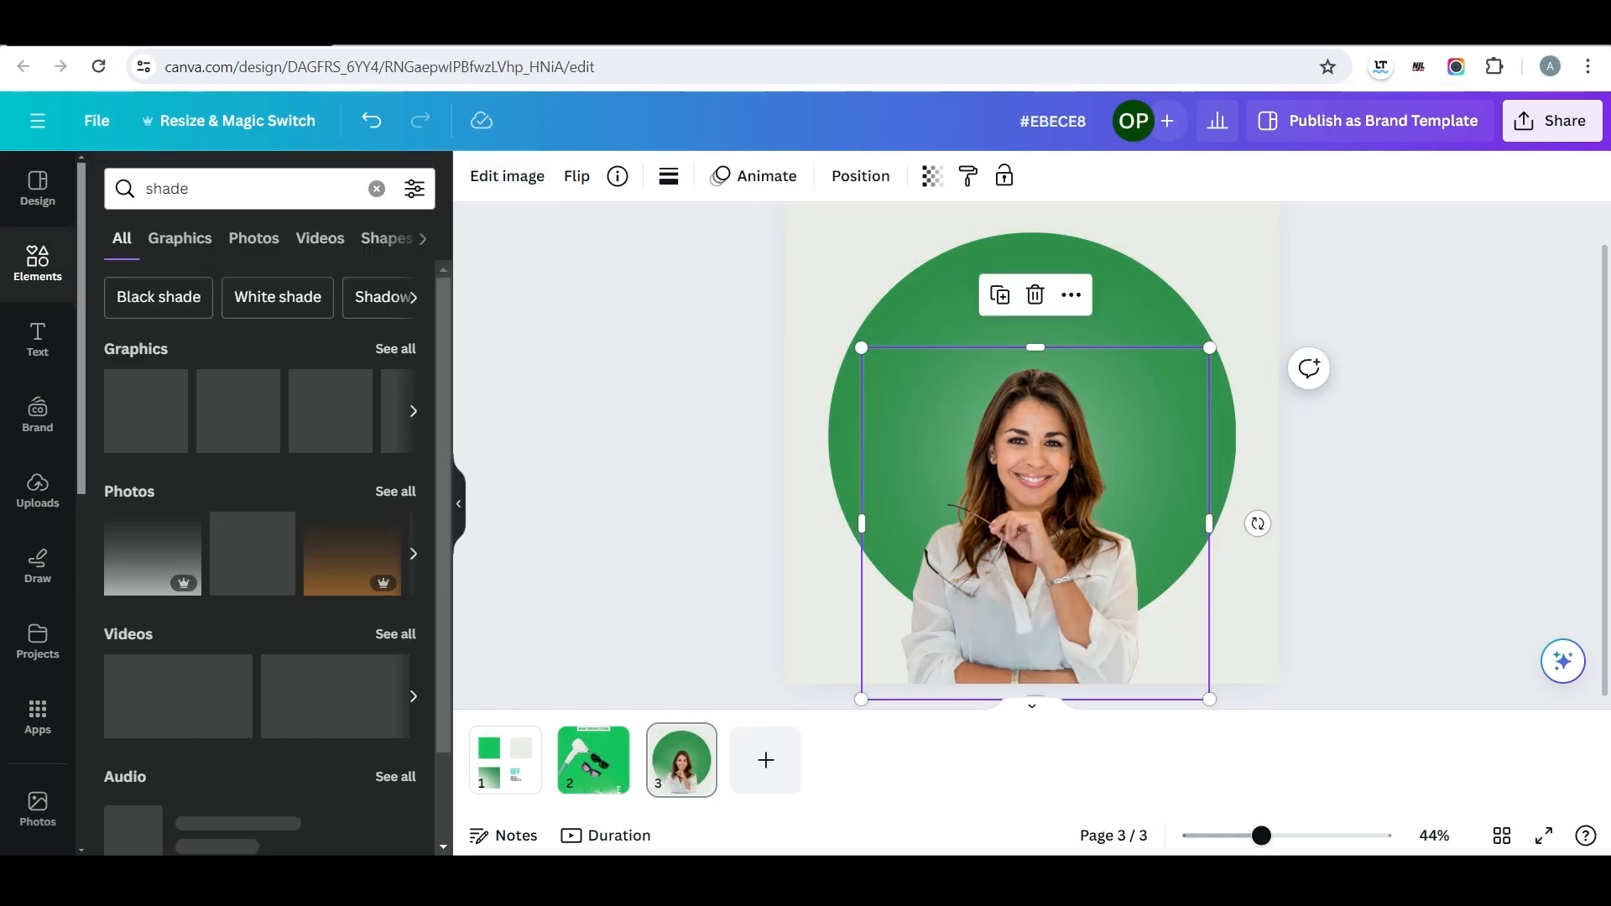
{"action": "left_click", "coordinate": [152, 554]}
{"action": "left_click_drag", "start_coordinate": [1034, 487], "coordinate": [1007, 562]}
{"action": "left_click_drag", "start_coordinate": [1205, 340], "coordinate": [1280, 276]}
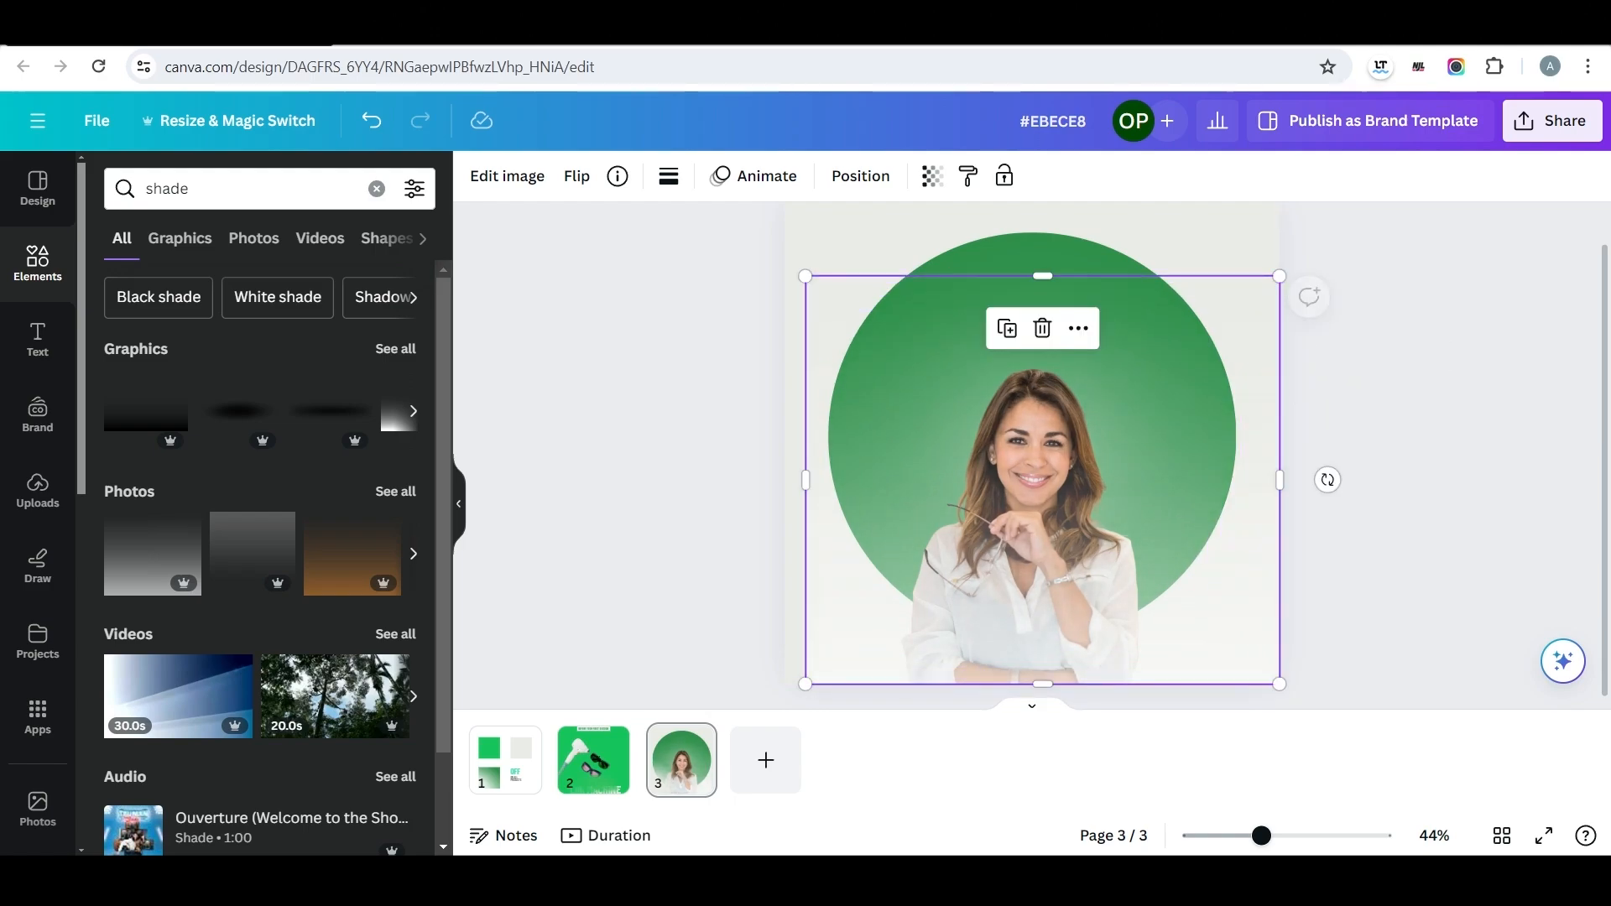
{"action": "left_click_drag", "start_coordinate": [1043, 480], "coordinate": [1035, 524]}
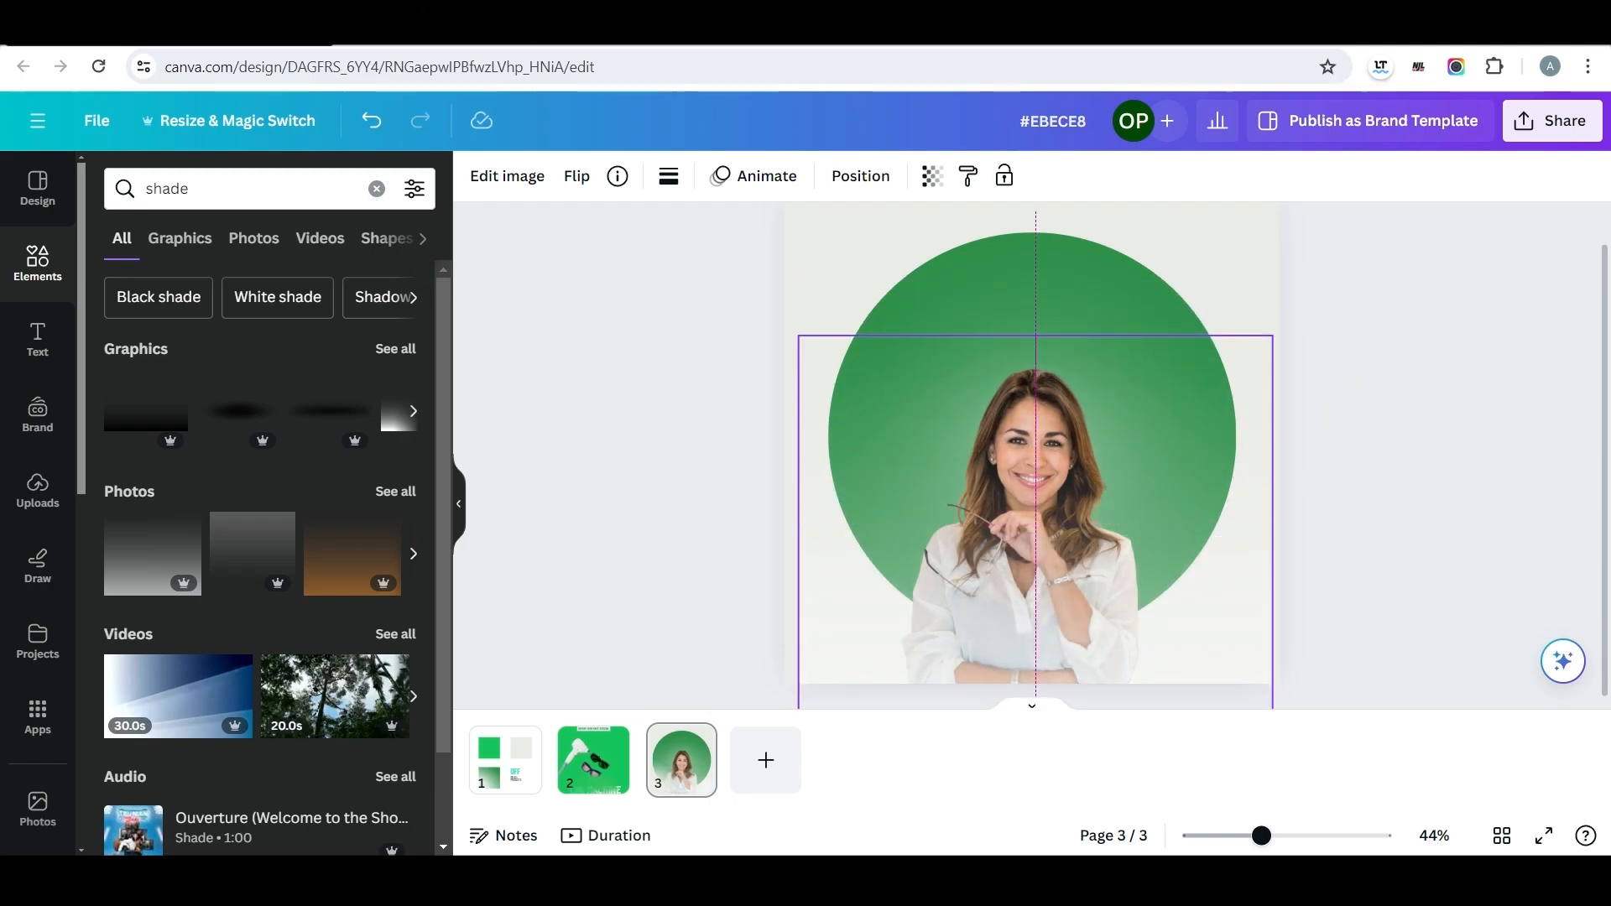
{"action": "left_click_drag", "start_coordinate": [798, 336], "coordinate": [784, 323]}
{"action": "left_click", "coordinate": [743, 336]}
Stack several duplicates of the white gradient over the lower part of the page to fade out the woman's blouse.
{"action": "left_click", "coordinate": [1029, 537]}
{"action": "key", "text": "ctrl+d"}
{"action": "left_click_drag", "start_coordinate": [1036, 520], "coordinate": [1015, 469]}
{"action": "key", "text": "ctrl+d"}
{"action": "key", "text": "ctrl+d"}
{"action": "left_click", "coordinate": [687, 487]}
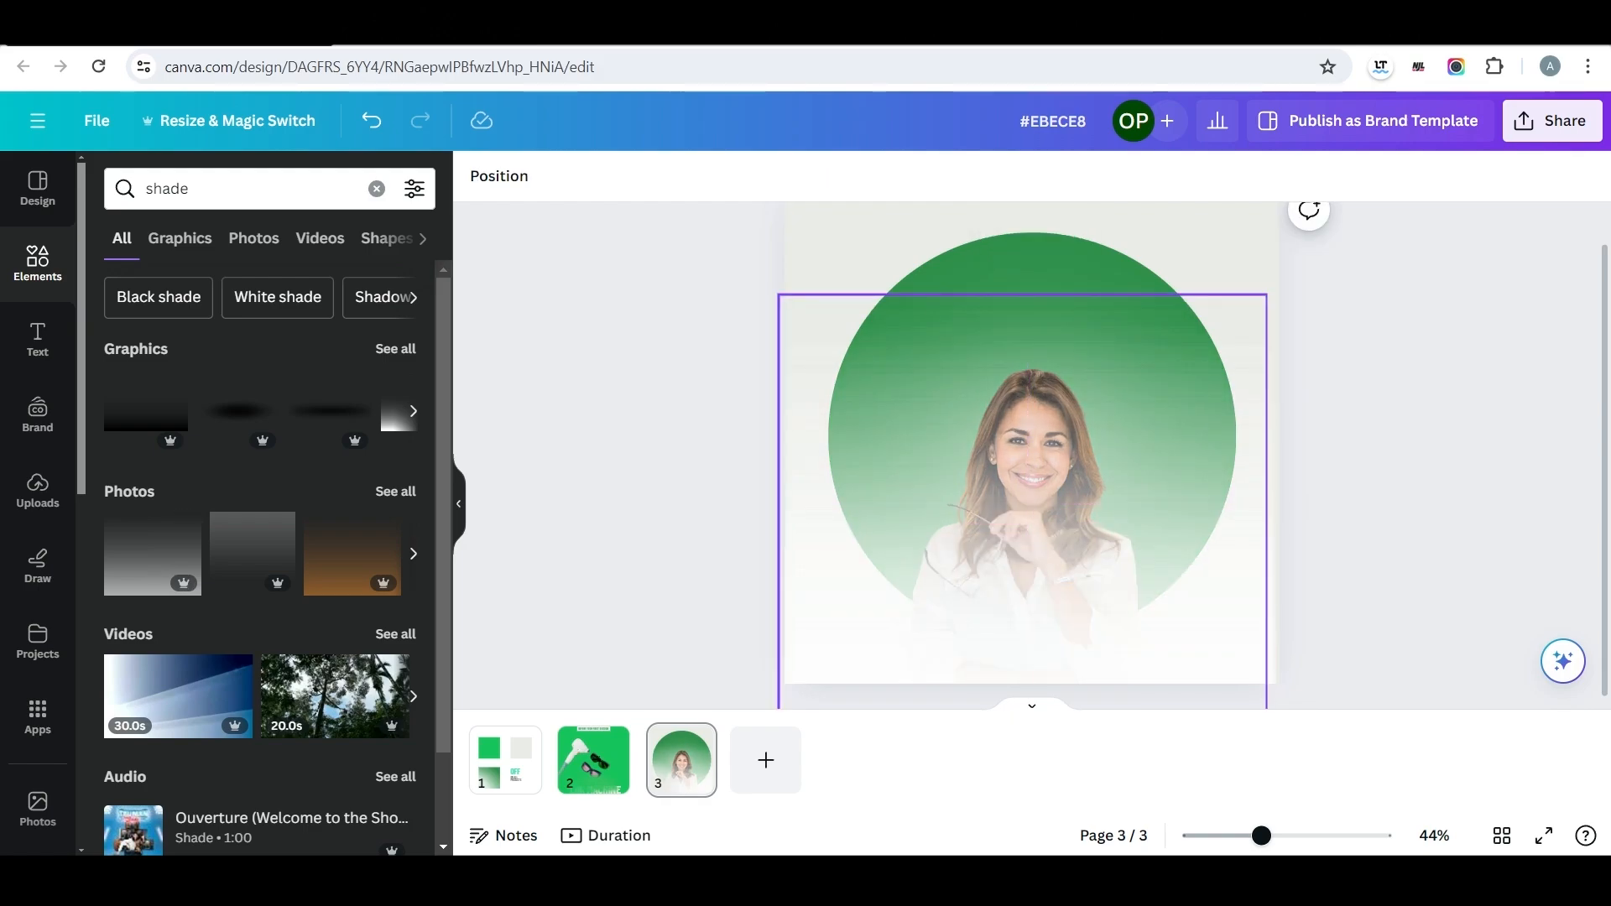
{"action": "left_click_drag", "start_coordinate": [1025, 352], "coordinate": [1031, 446]}
{"action": "left_click_drag", "start_coordinate": [1026, 389], "coordinate": [1026, 442]}
{"action": "left_click_drag", "start_coordinate": [1031, 336], "coordinate": [1035, 506]}
{"action": "left_click", "coordinate": [1393, 503]}
Copy the "OFF" text from page 1 onto page 3, place it in the upper part of the circle, and colour it light grey.
{"action": "left_click", "coordinate": [505, 761]}
{"action": "left_click", "coordinate": [1100, 516]}
{"action": "key", "text": "ctrl+c"}
{"action": "left_click", "coordinate": [681, 760]}
{"action": "key", "text": "ctrl+v"}
{"action": "left_click_drag", "start_coordinate": [1108, 517], "coordinate": [1004, 293]}
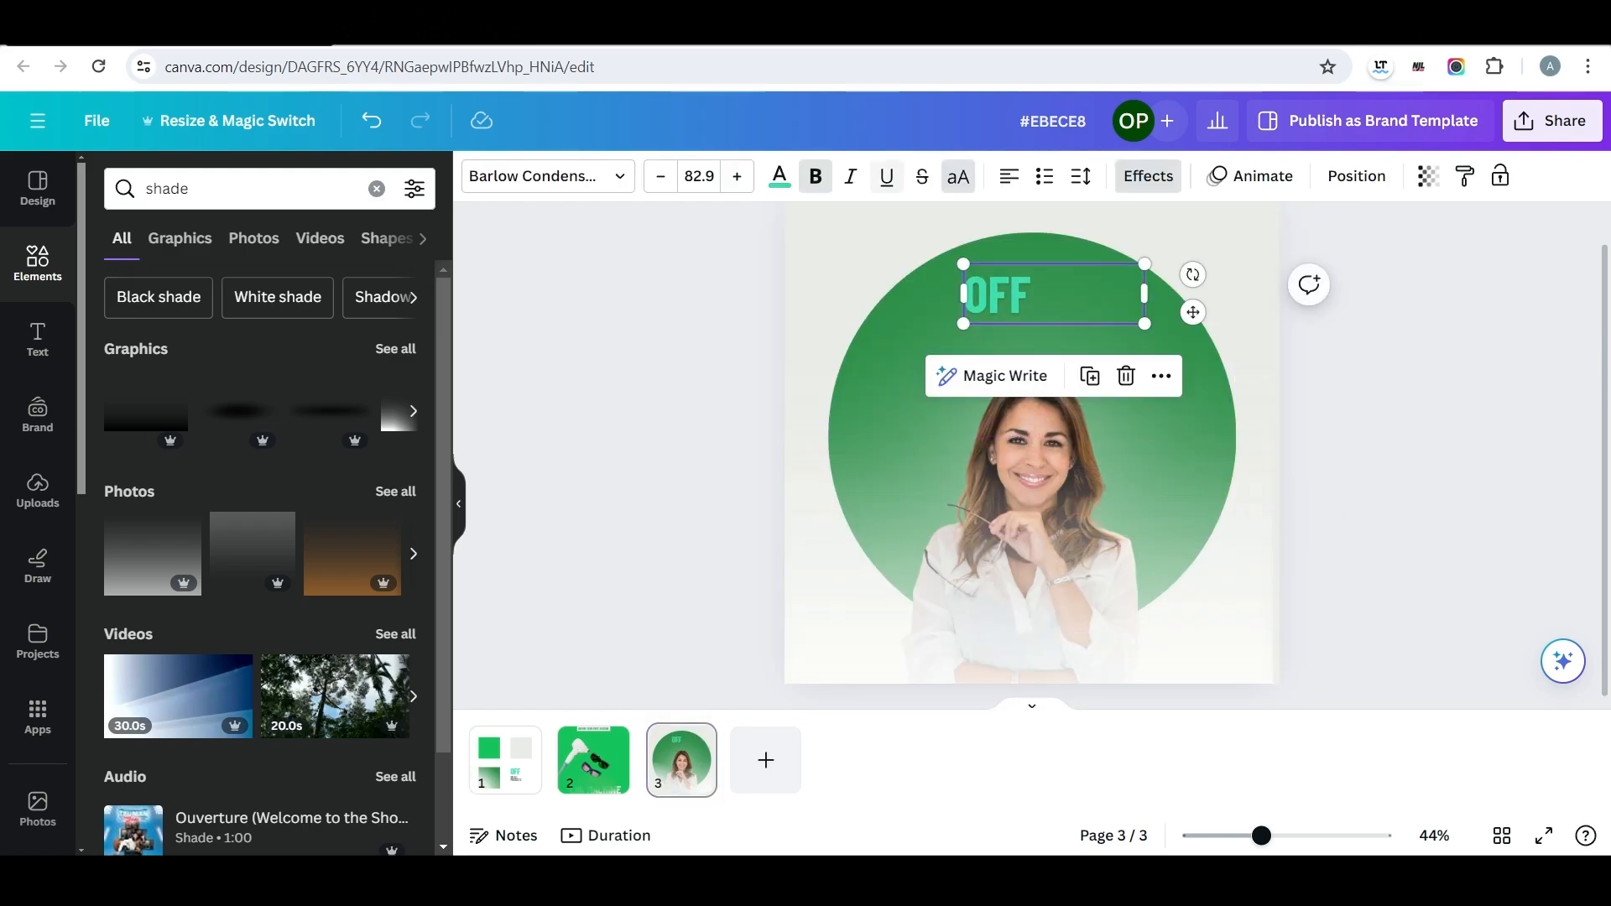
{"action": "left_click", "coordinate": [779, 176]}
{"action": "left_click", "coordinate": [401, 303]}
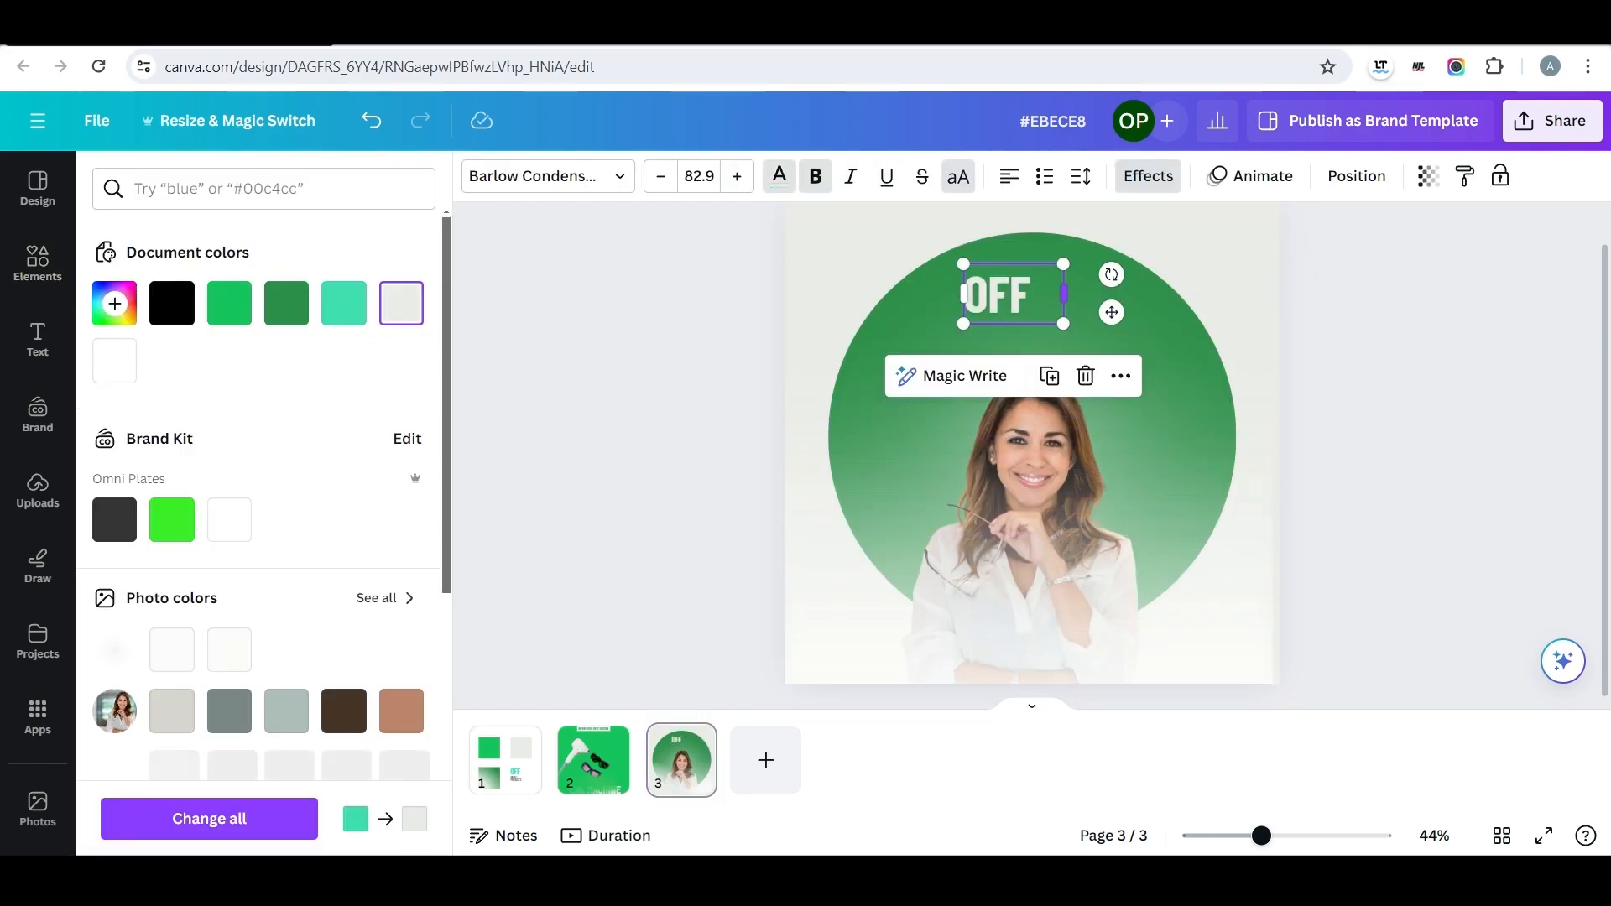
{"action": "left_click_drag", "start_coordinate": [1010, 295], "coordinate": [1033, 287]}
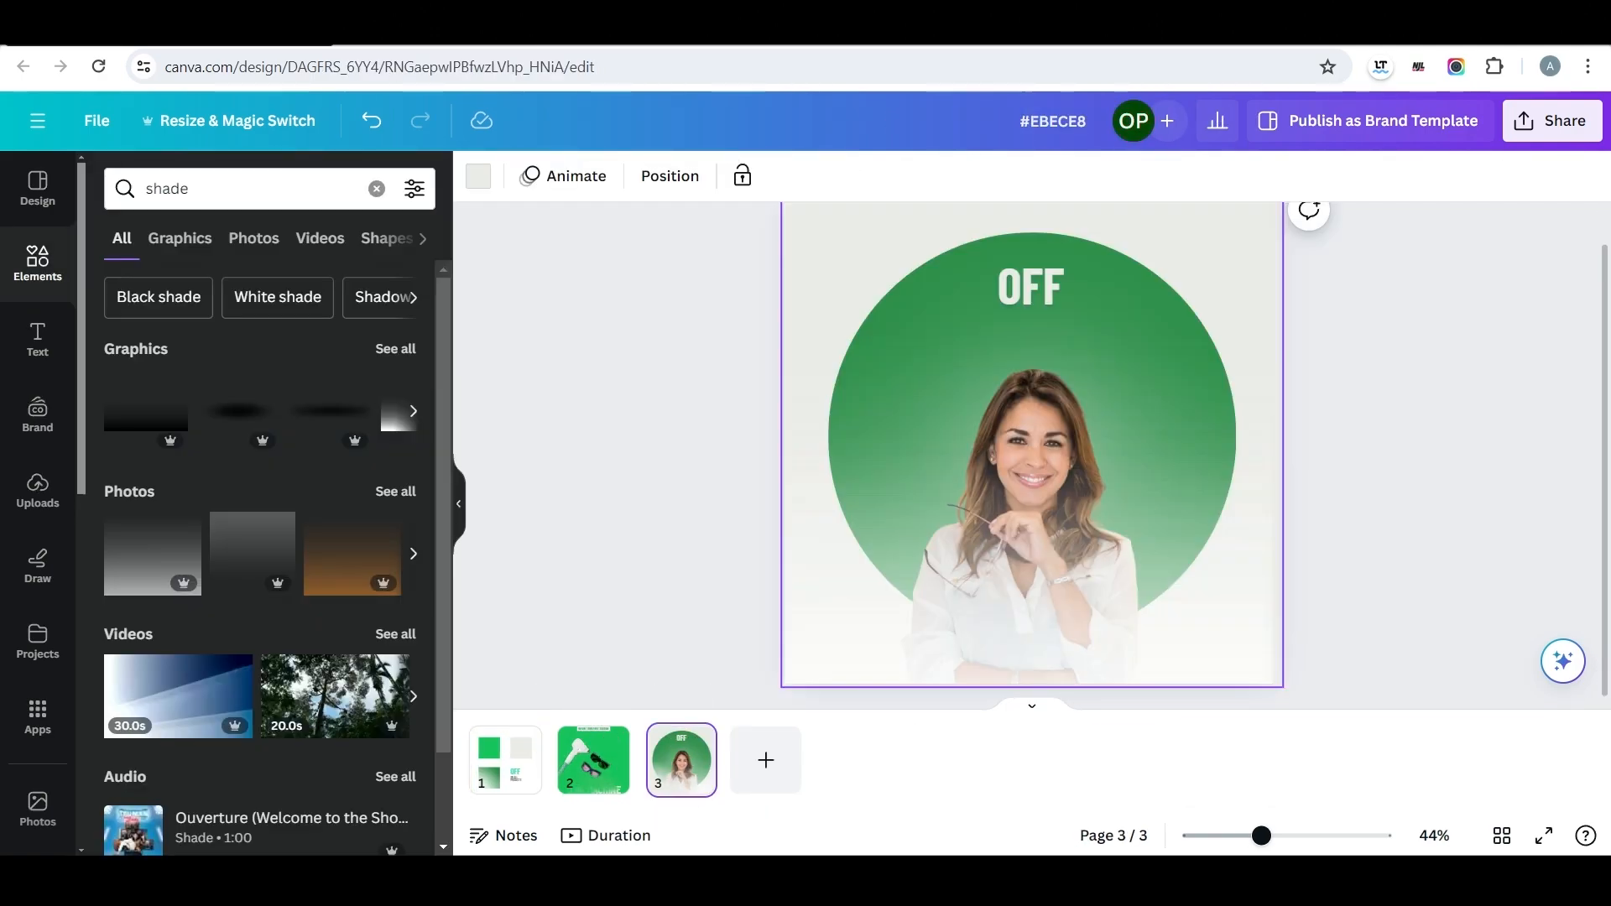
Paste the "ON ALL PRODUCTS" text below "OFF", colour it light grey, and shorten it to "PRODUCTS".
{"action": "key", "text": "ctrl+v"}
{"action": "left_click_drag", "start_coordinate": [1107, 565], "coordinate": [1036, 339]}
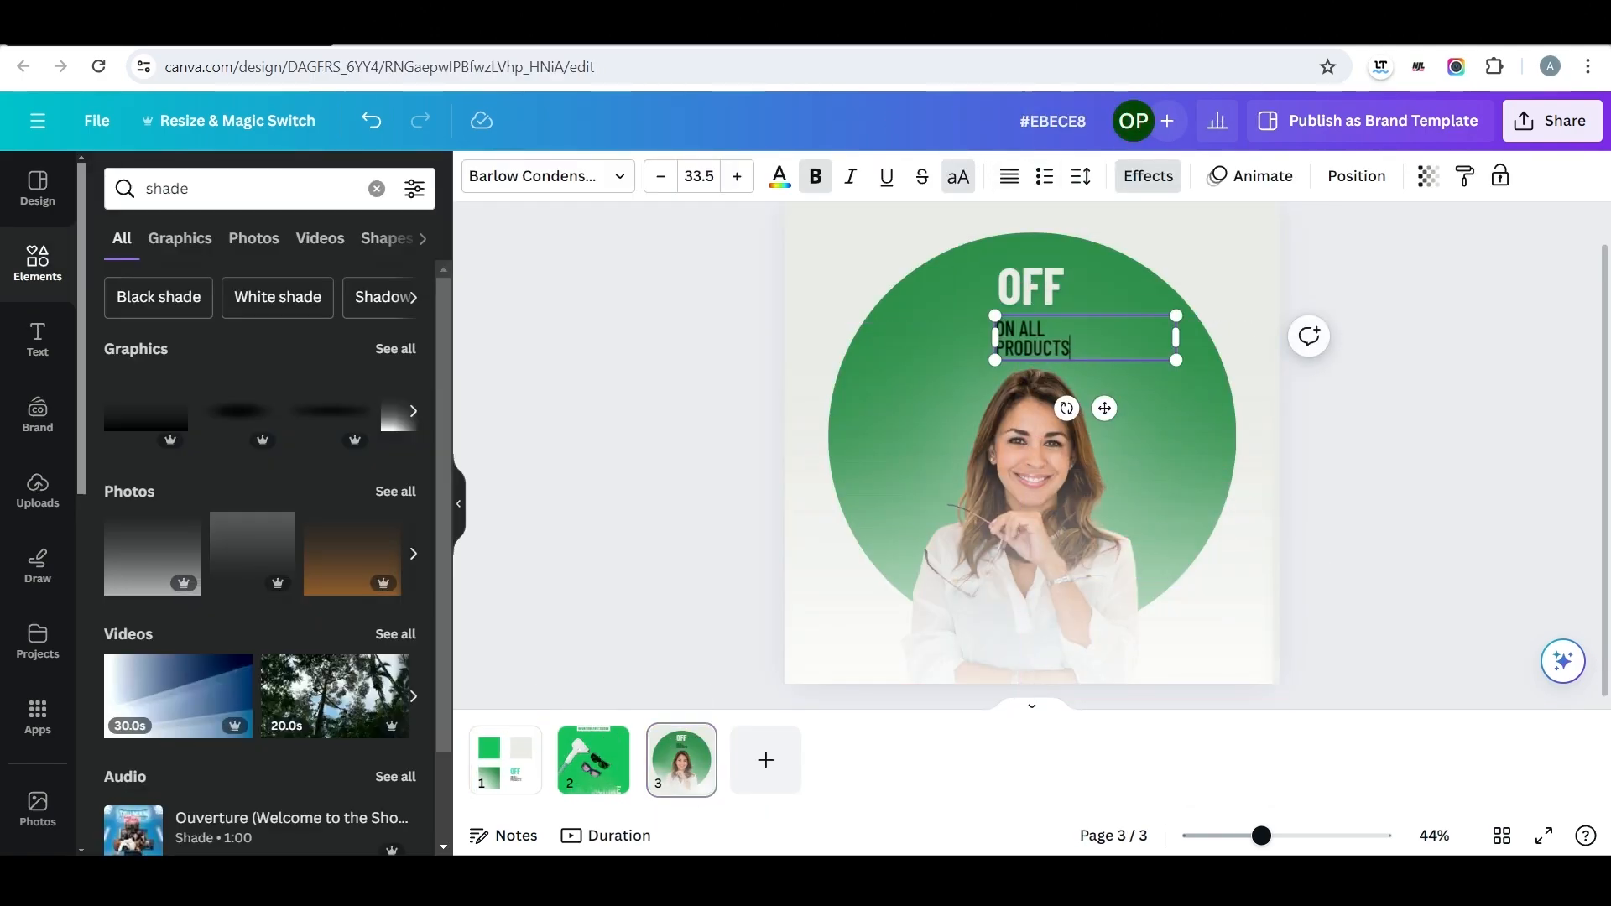
{"action": "double_click", "coordinate": [1037, 339]}
{"action": "left_click", "coordinate": [779, 176]}
{"action": "left_click", "coordinate": [406, 302]}
{"action": "left_click", "coordinate": [646, 394]}
{"action": "left_click", "coordinate": [1037, 339]}
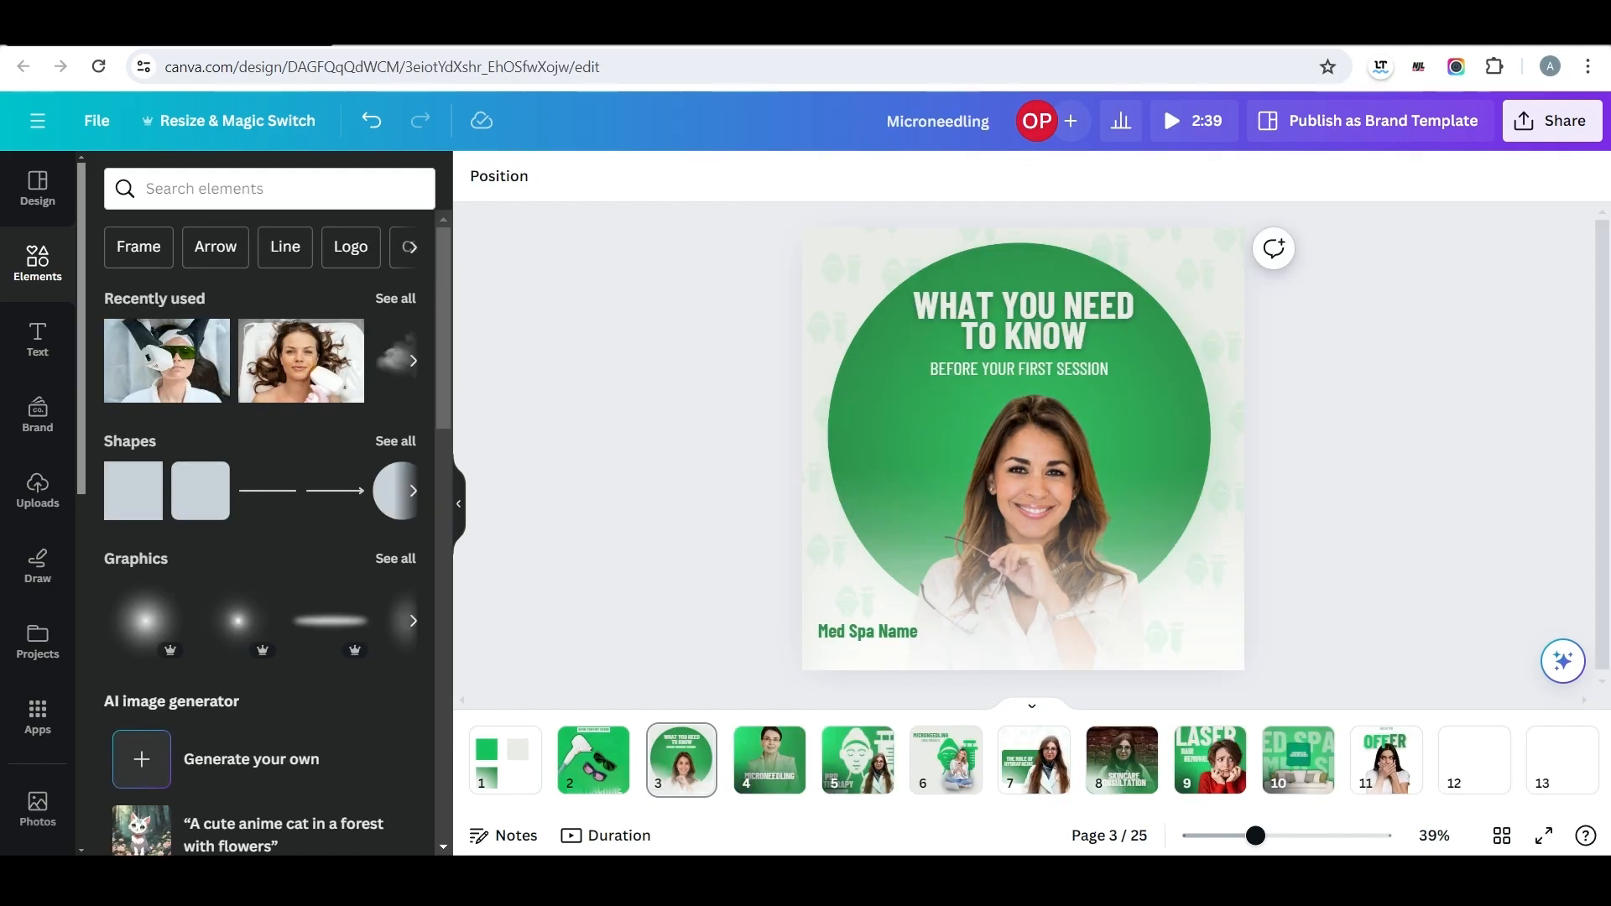
{"action": "left_click", "coordinate": [1023, 319]}
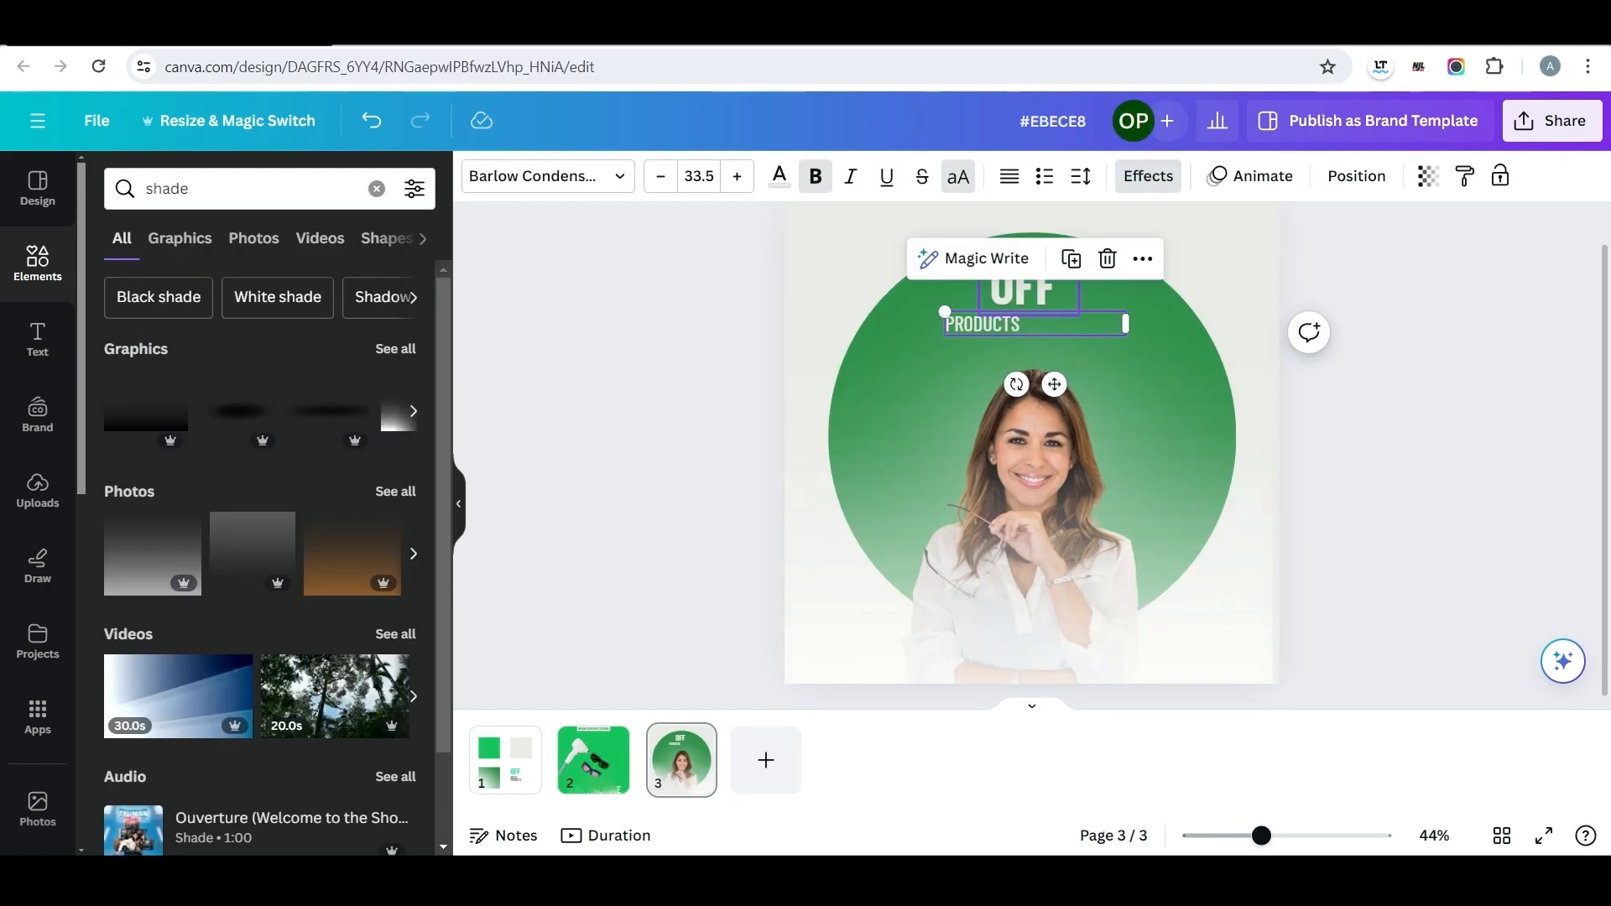
Replace "OFF" with the Microneedling design's "WHAT YOU NEED TO KNOW" heading, scaled down to size 55.8 and placed just above "PRODUCTS".
{"action": "key", "text": "ctrl+v"}
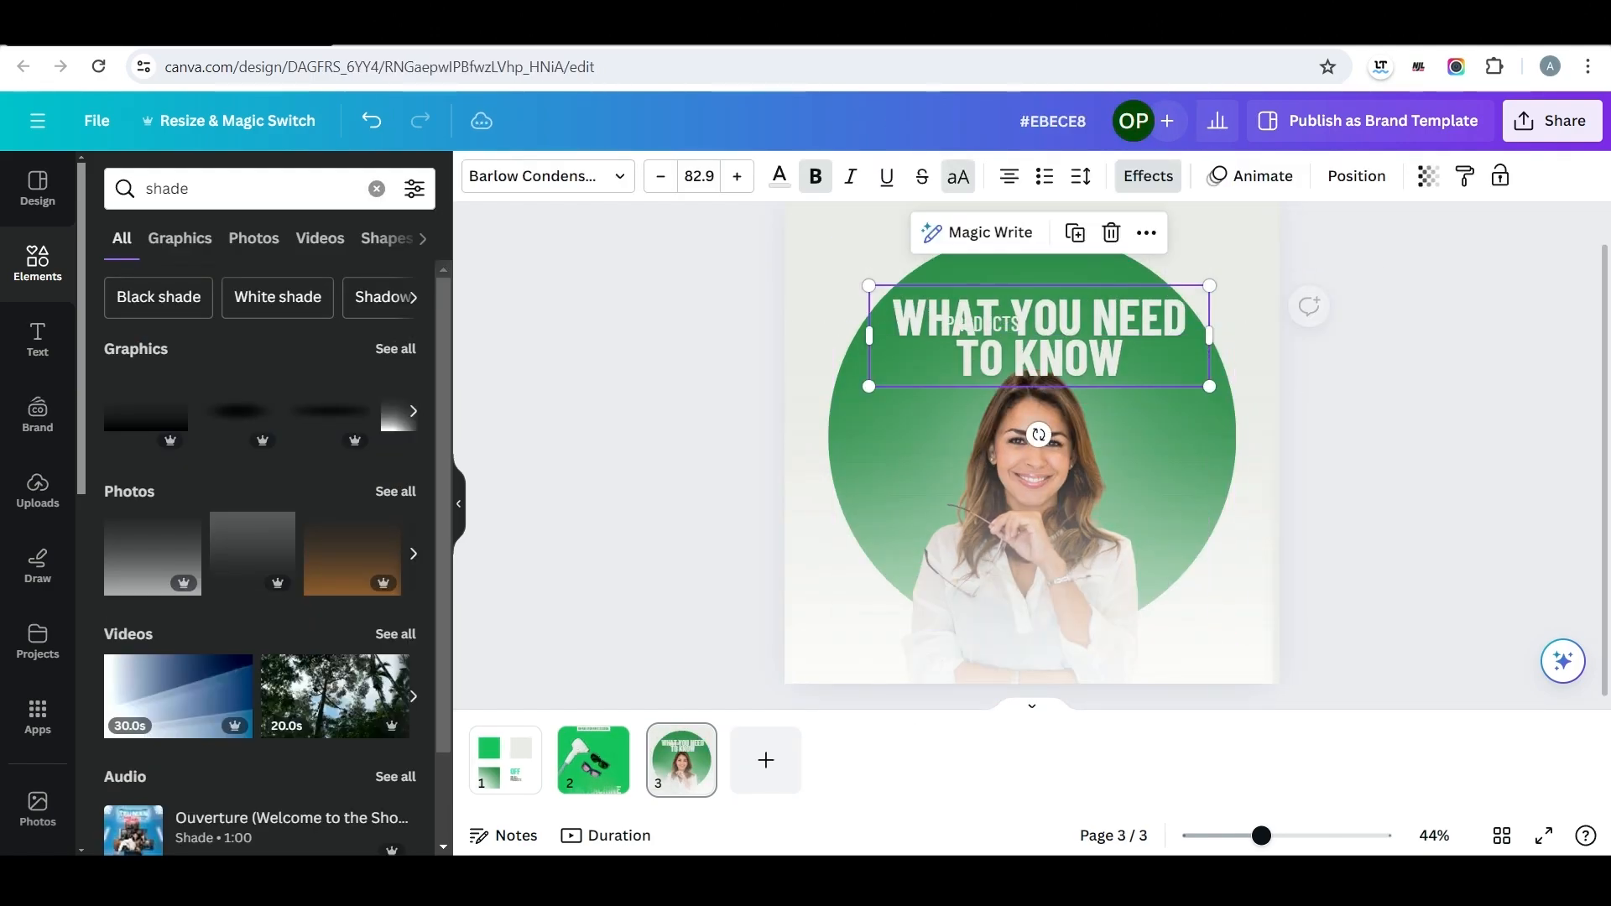
{"action": "left_click_drag", "start_coordinate": [1209, 386], "coordinate": [1136, 364]}
{"action": "left_click_drag", "start_coordinate": [999, 324], "coordinate": [1035, 287]}
{"action": "left_click", "coordinate": [1004, 323]}
{"action": "left_click_drag", "start_coordinate": [1170, 328], "coordinate": [1131, 316]}
{"action": "left_click_drag", "start_coordinate": [1017, 283], "coordinate": [1028, 290]}
{"action": "left_click_drag", "start_coordinate": [1029, 394], "coordinate": [1031, 335]}
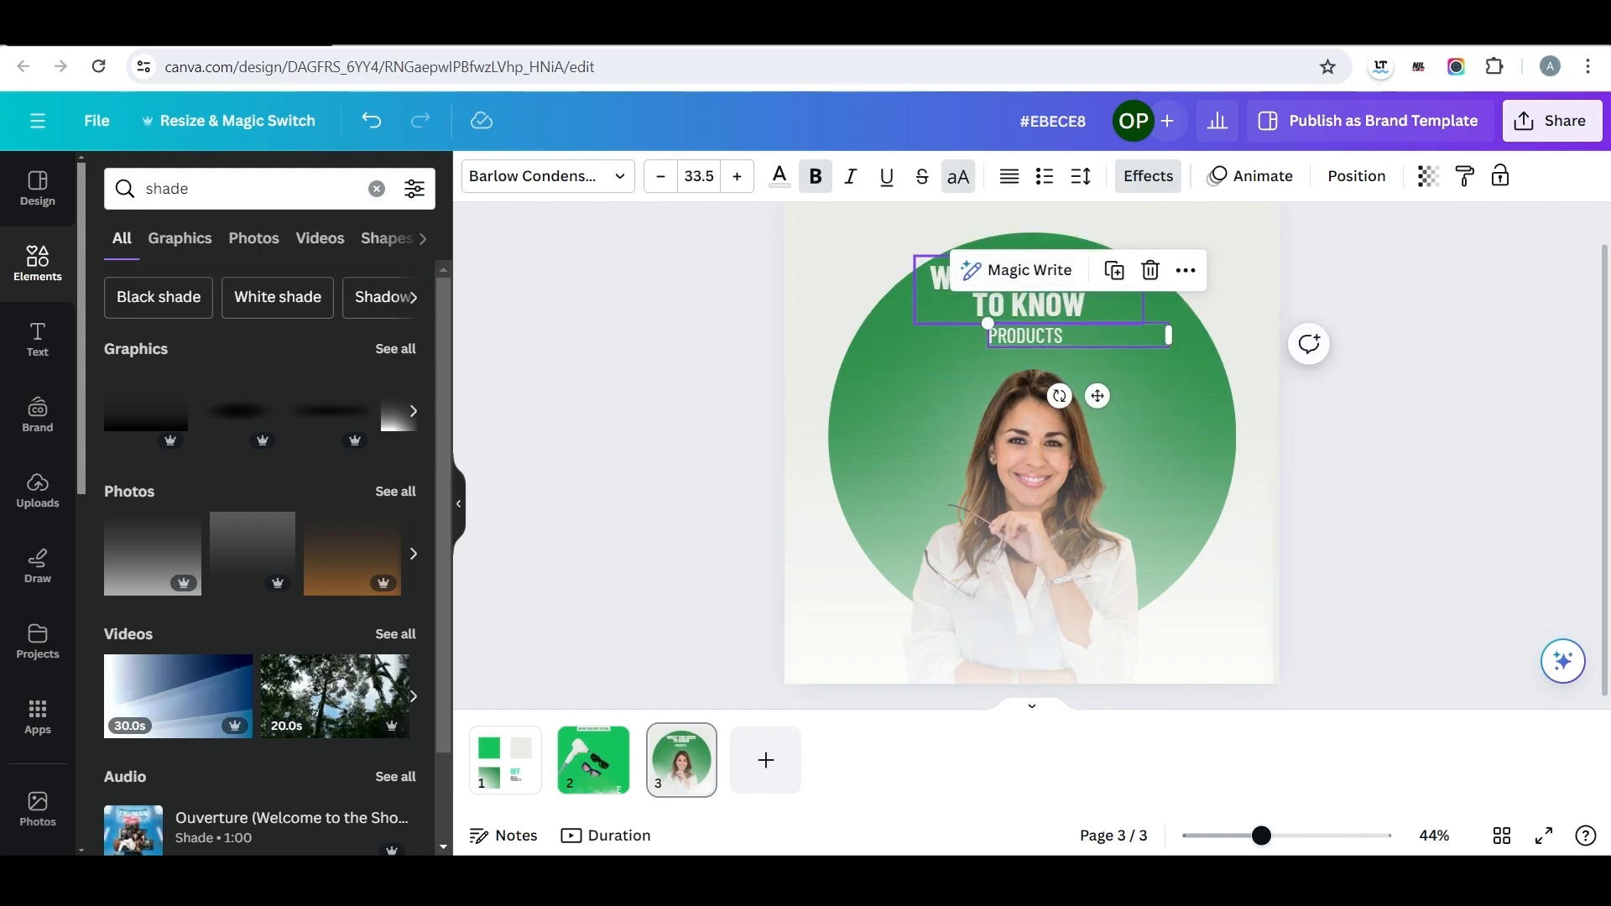
Shift the green circle and the woman's cutout slightly to the left beneath the heading.
{"action": "left_click", "coordinate": [1176, 369]}
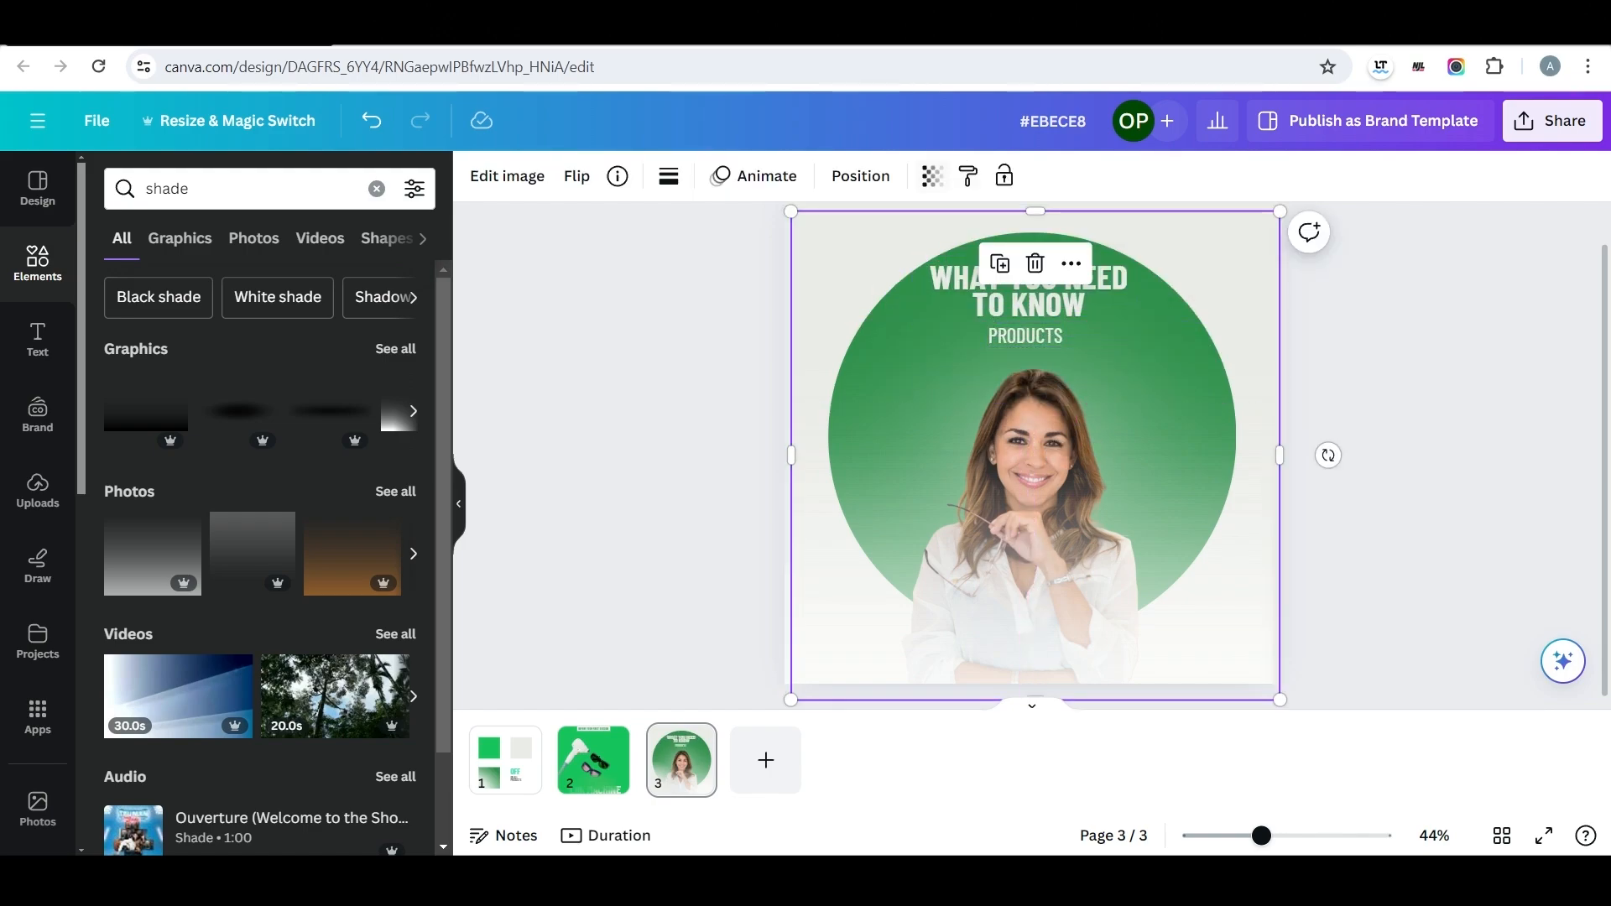
{"action": "left_click", "coordinate": [859, 176]}
{"action": "left_click", "coordinate": [264, 835]}
{"action": "left_click_drag", "start_coordinate": [1032, 436], "coordinate": [1020, 436]}
{"action": "left_click", "coordinate": [896, 176]}
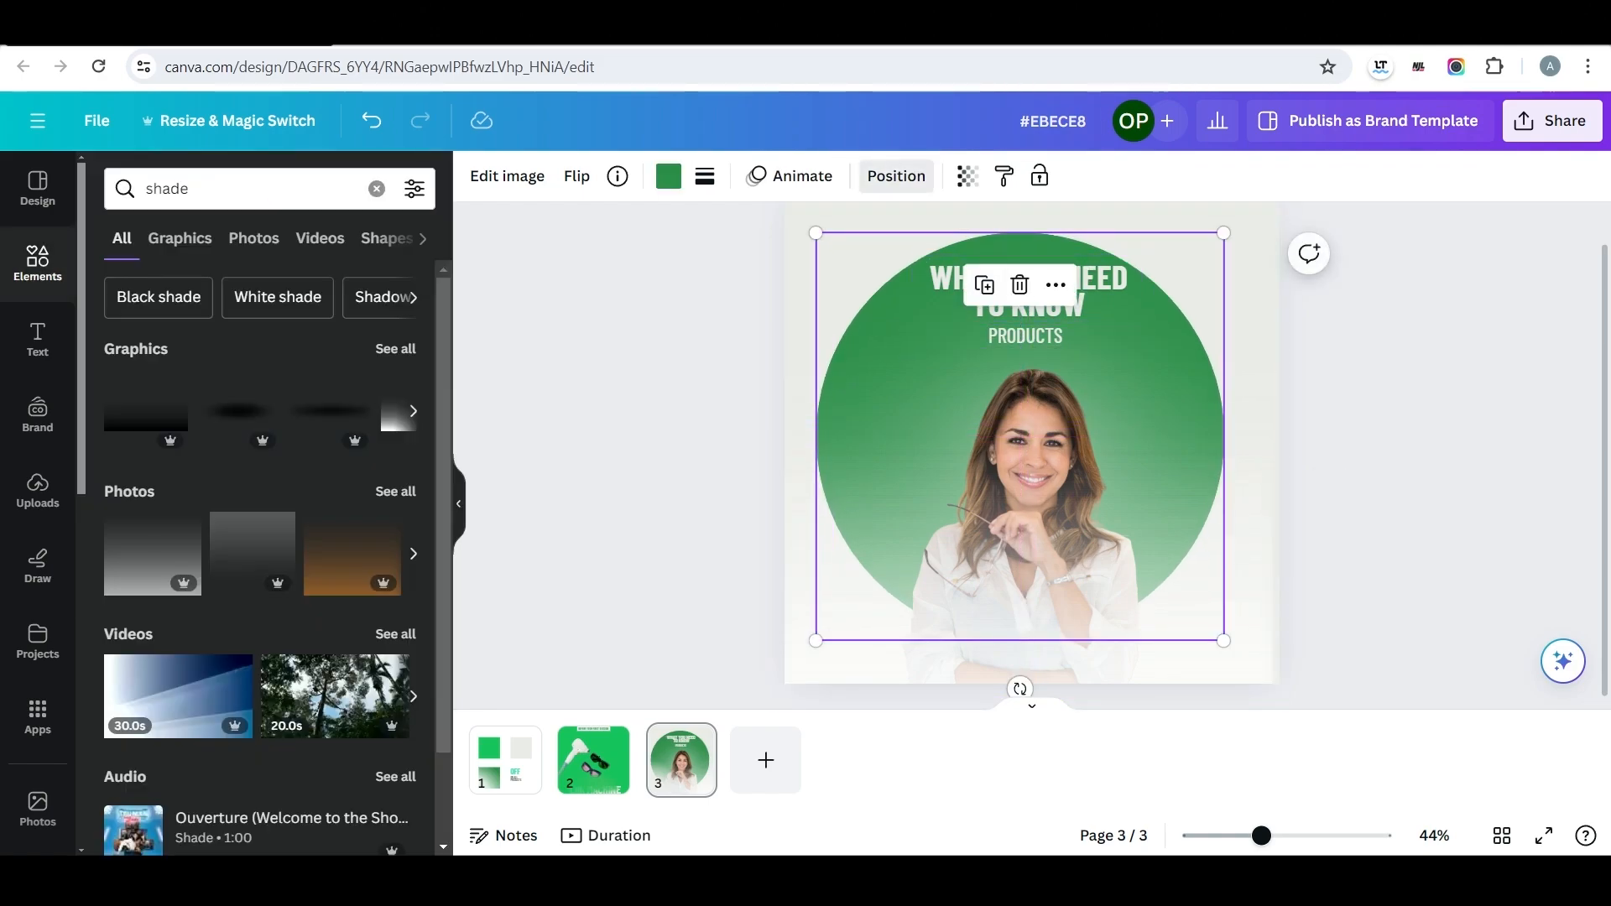
{"action": "left_click", "coordinate": [895, 176]}
{"action": "left_click", "coordinate": [263, 613]}
{"action": "left_click_drag", "start_coordinate": [1035, 524], "coordinate": [1020, 523]}
{"action": "left_click", "coordinate": [1392, 504]}
{"action": "left_click", "coordinate": [1028, 294]}
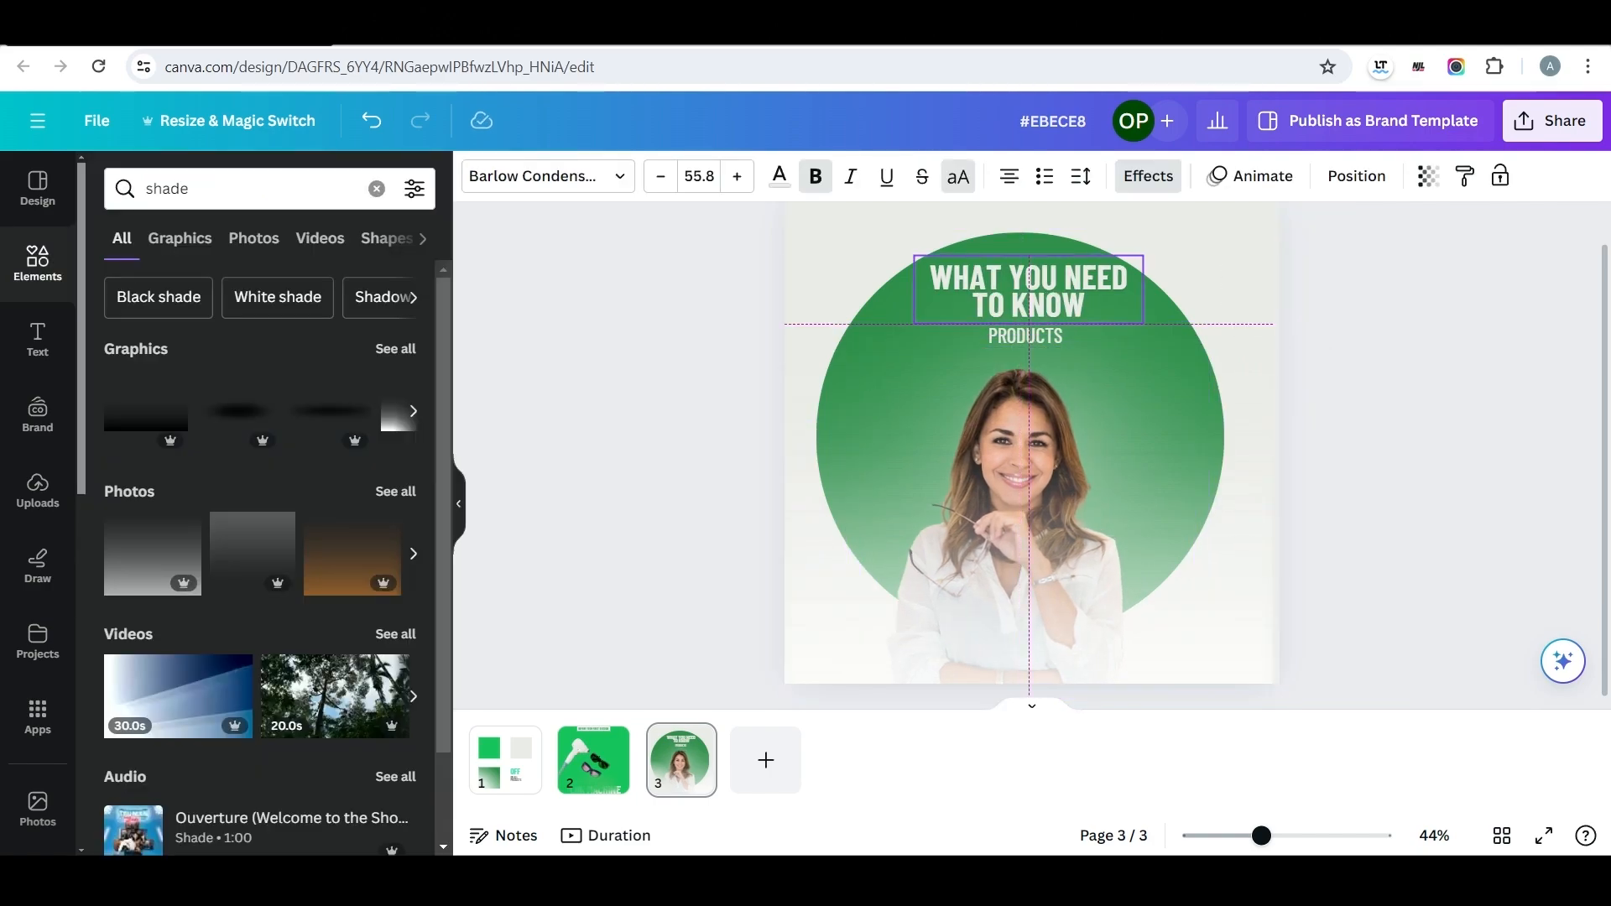
{"action": "left_click", "coordinate": [1029, 336]}
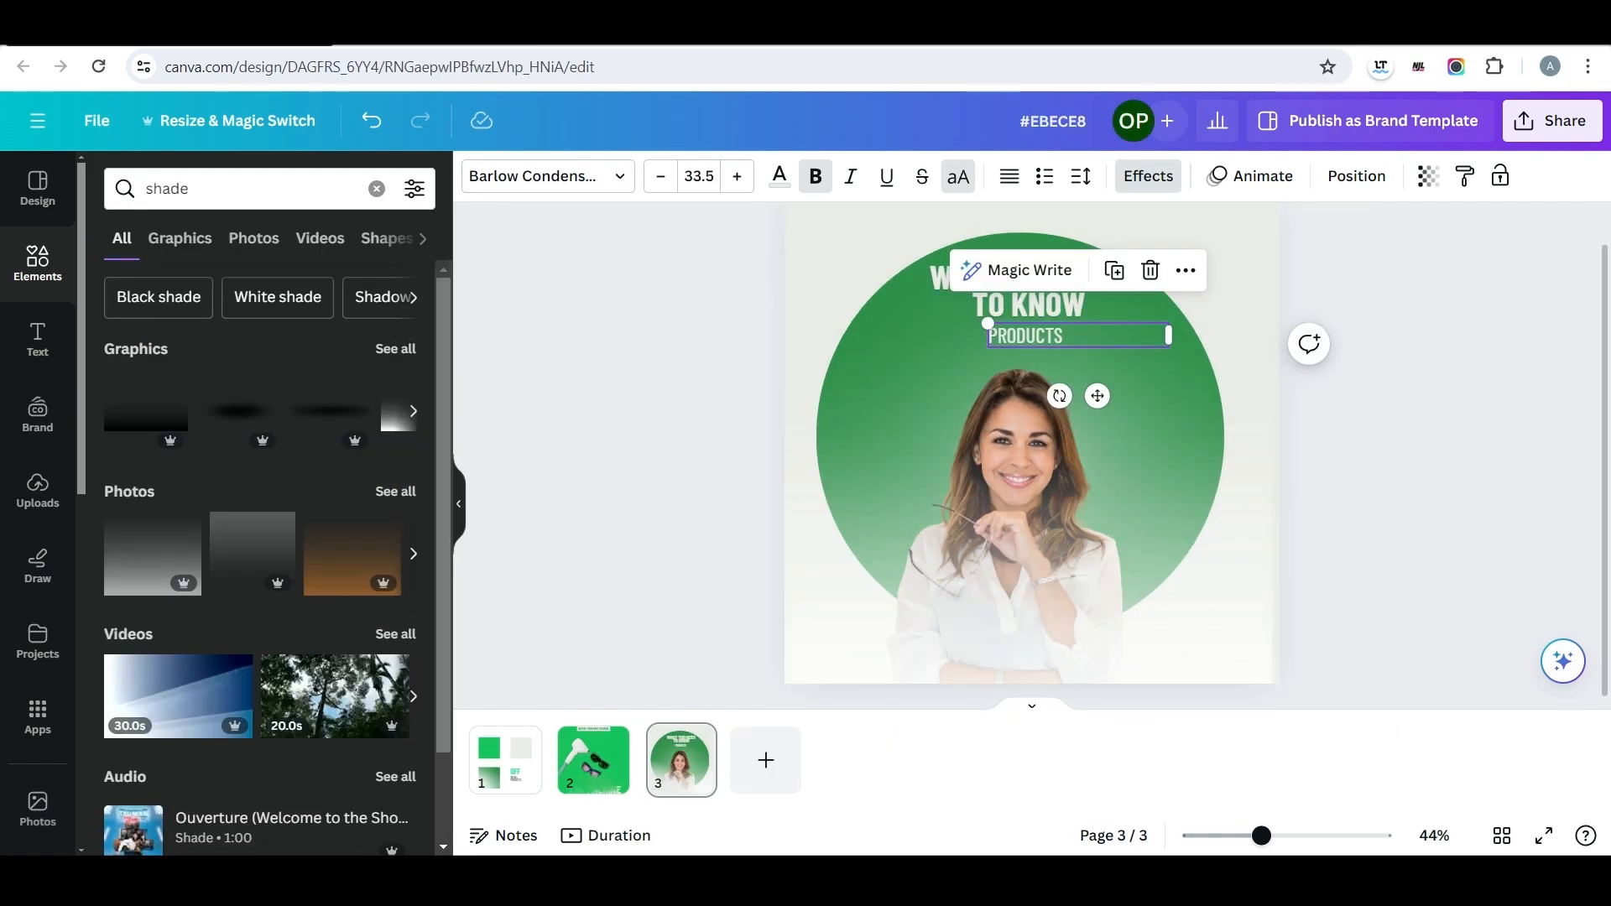
Search the graphics for "med spa" and add the solid lotus flower to the page.
{"action": "double_click", "coordinate": [167, 189]}
{"action": "type", "text": "med spa"}
{"action": "key", "text": "Return"}
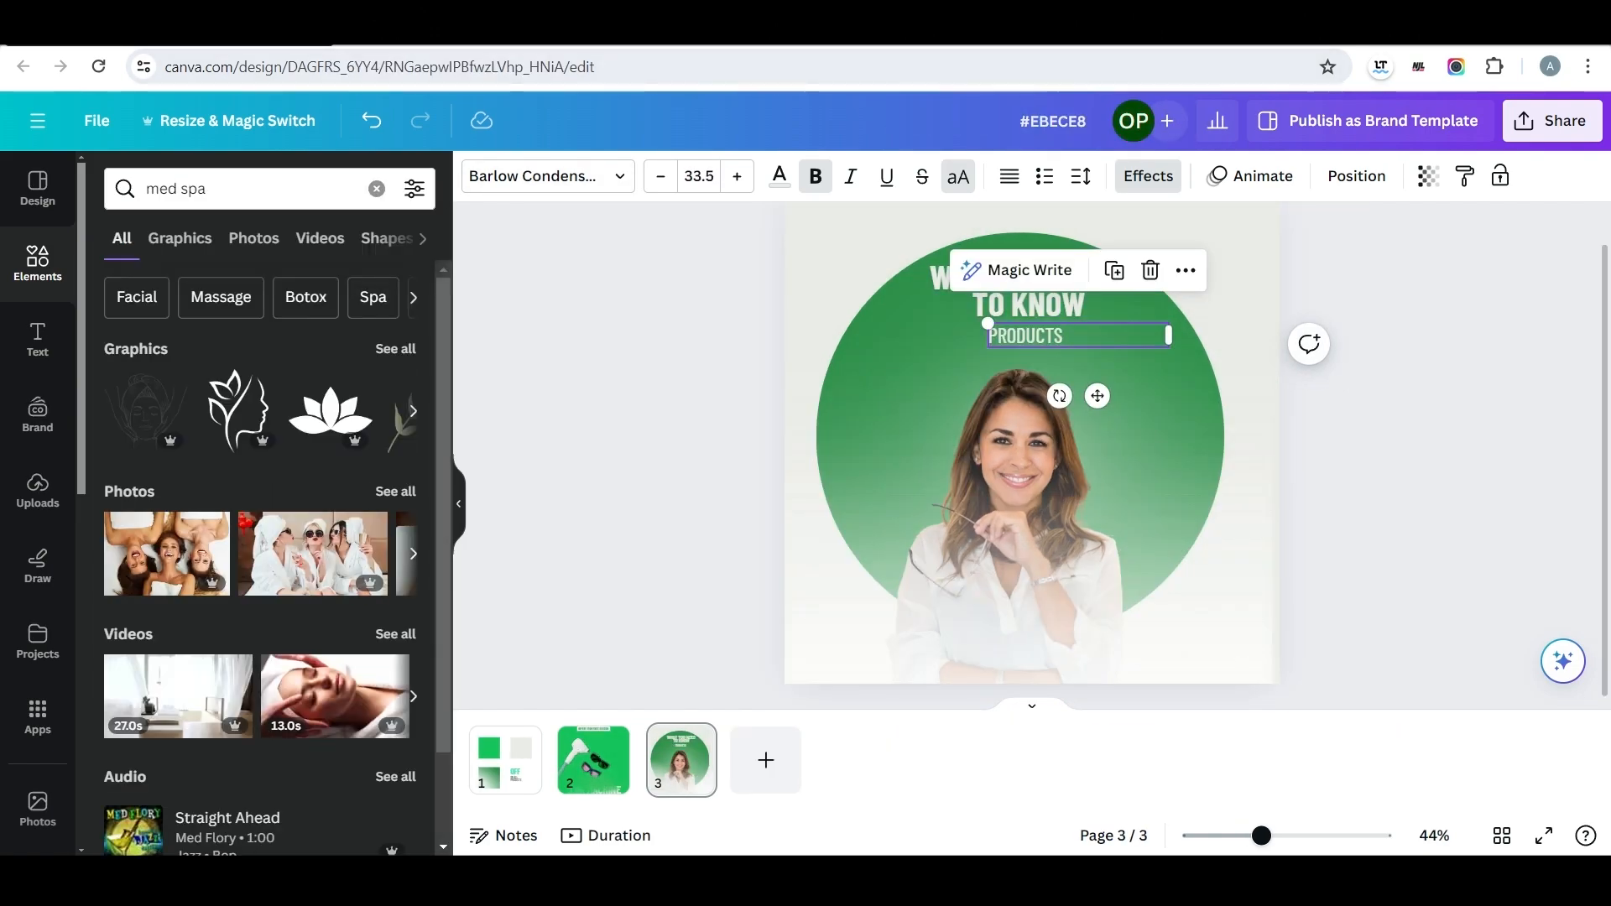
{"action": "left_click", "coordinate": [179, 238]}
{"action": "scroll", "coordinate": [369, 512], "scroll_direction": "down", "scroll_amount": 12}
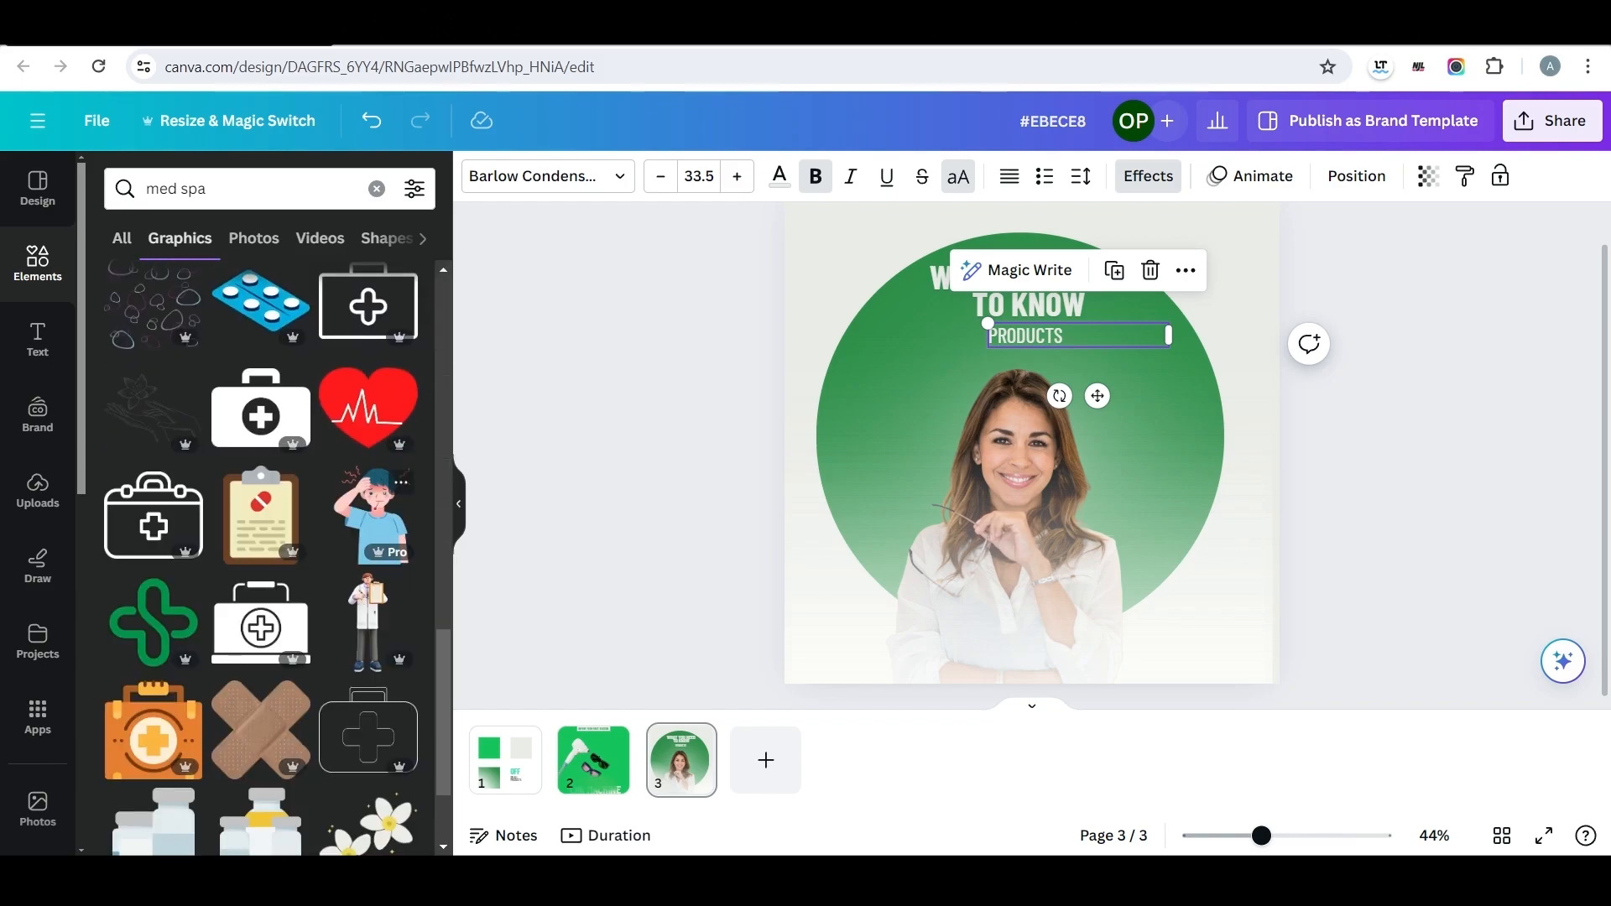
{"action": "scroll", "coordinate": [369, 511], "scroll_direction": "down", "scroll_amount": 15}
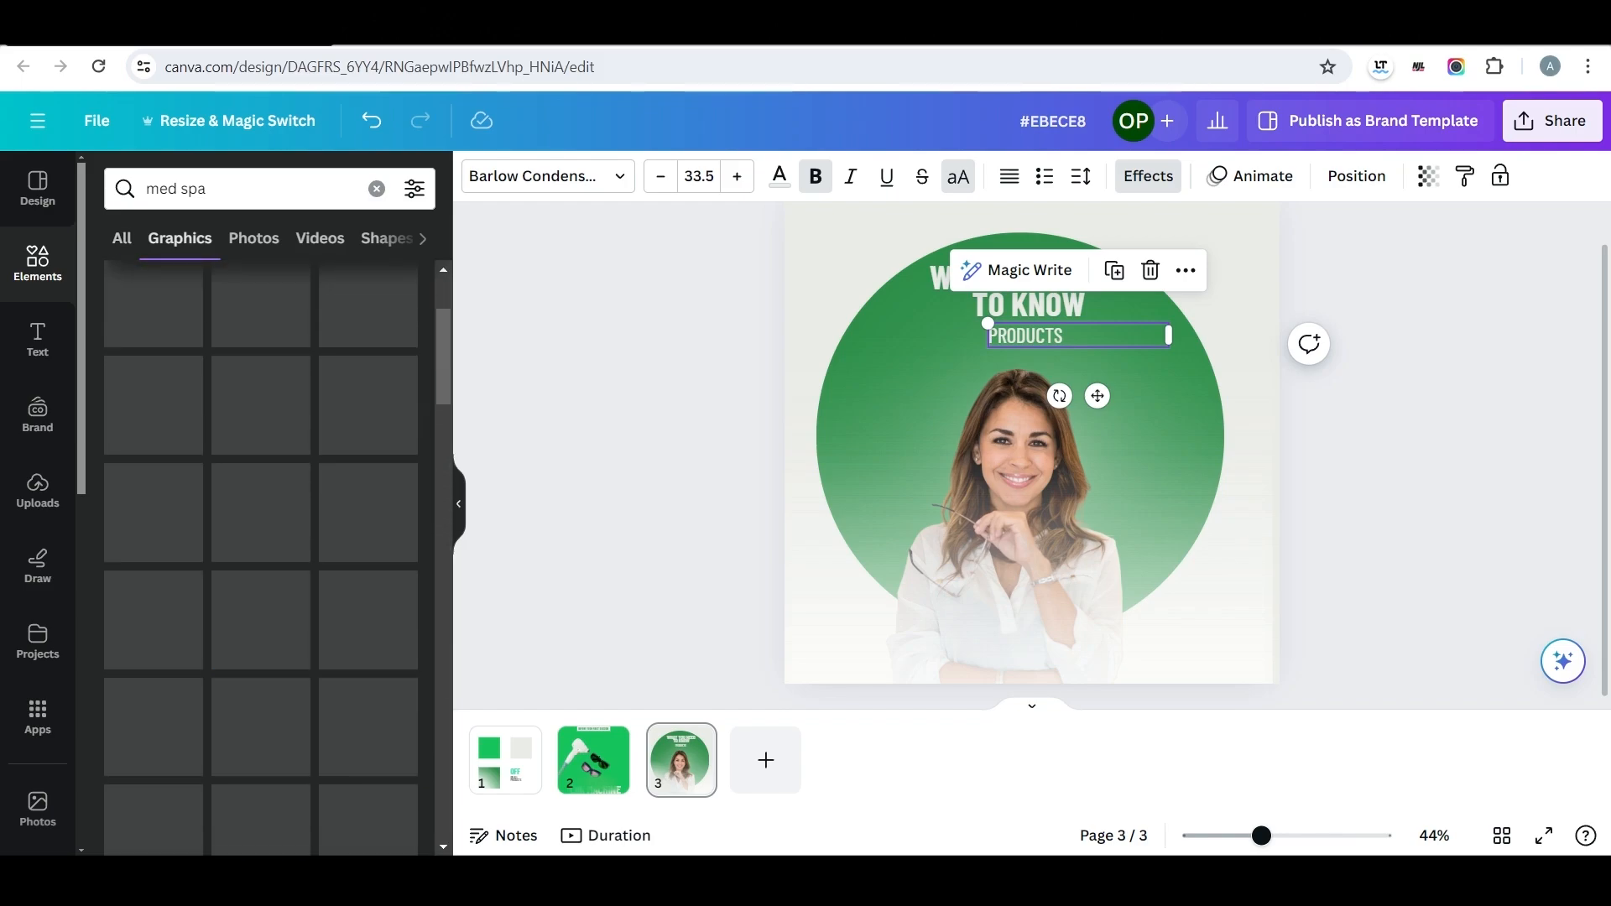
{"action": "scroll", "coordinate": [369, 512], "scroll_direction": "up", "scroll_amount": 3}
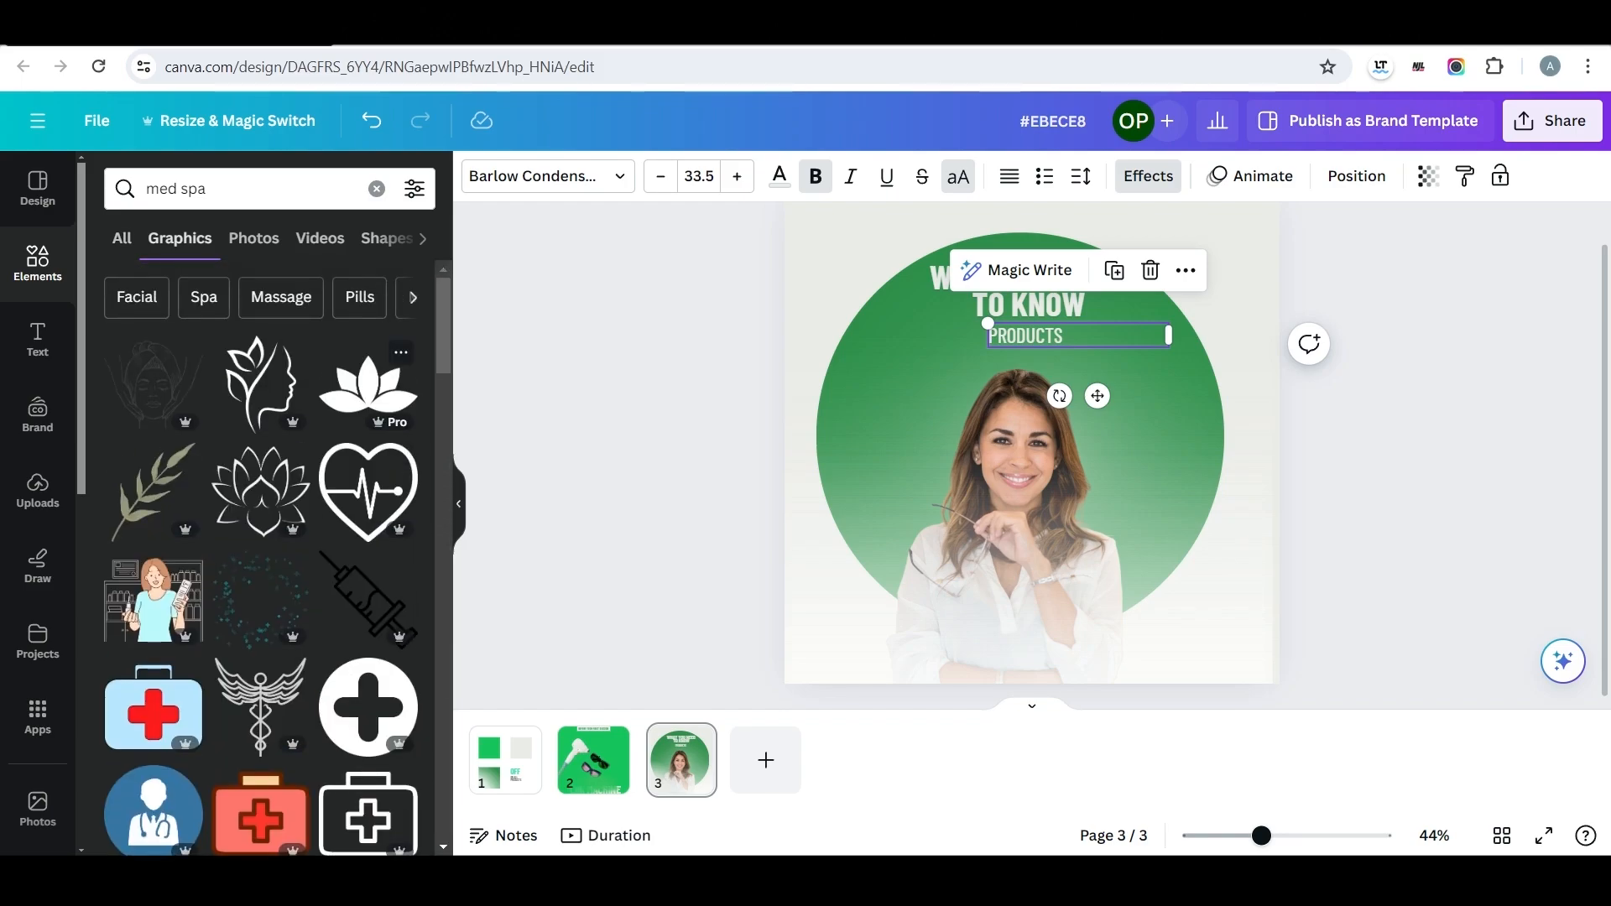
{"action": "left_click", "coordinate": [367, 386]}
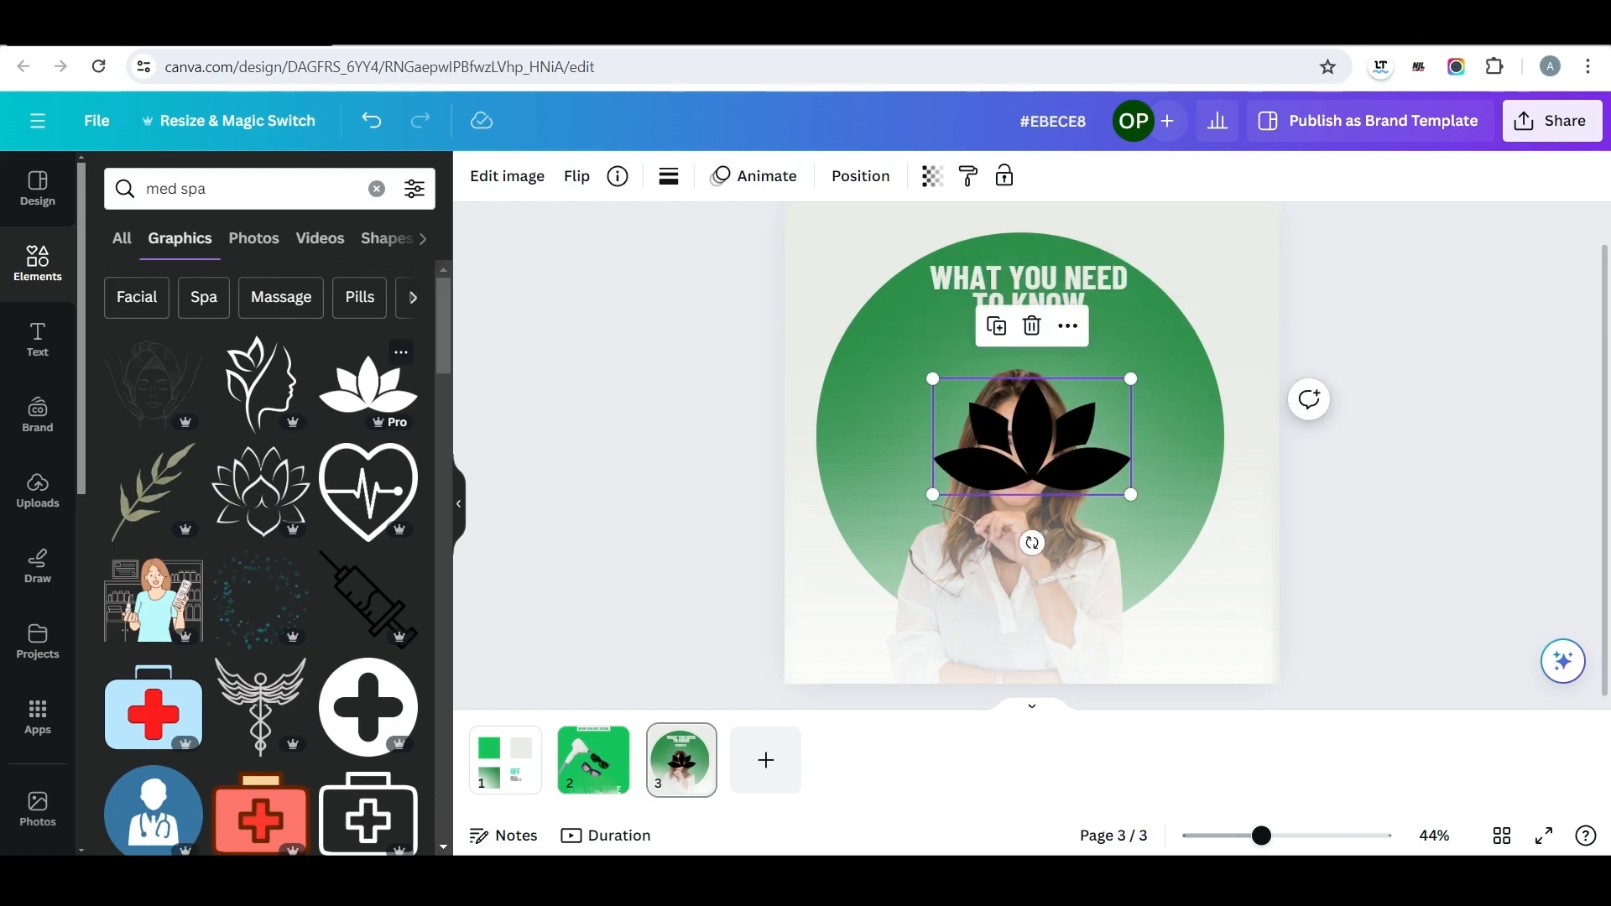
Shrink the lotus into the page's upper-left corner, colour it bright green, and make it semi-transparent.
{"action": "left_click_drag", "start_coordinate": [1030, 440], "coordinate": [875, 296]}
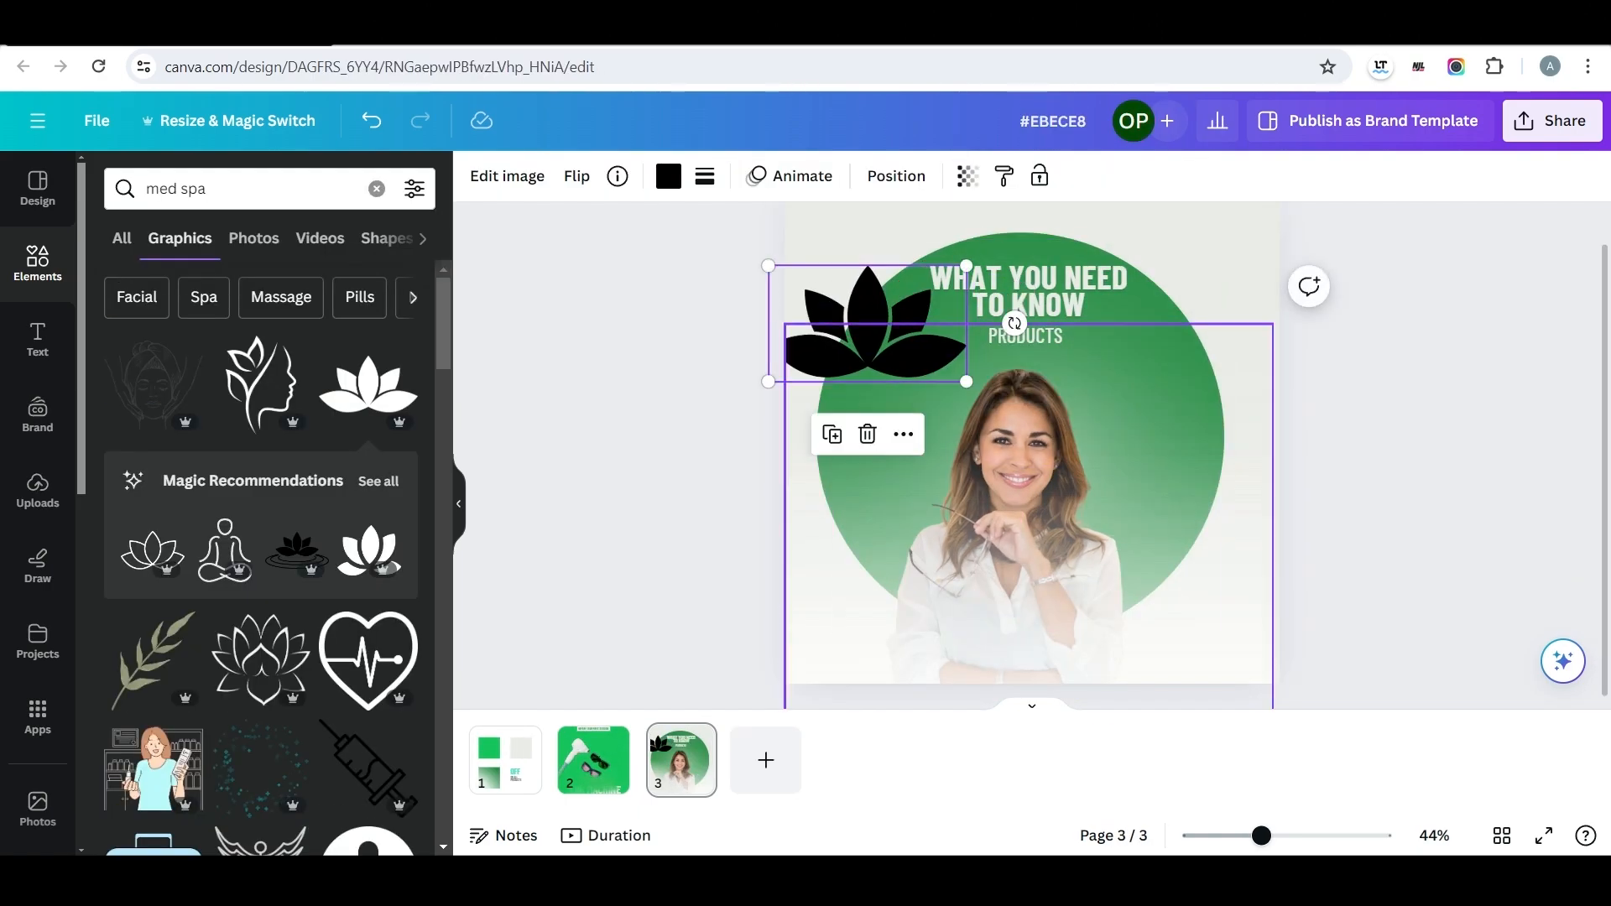
{"action": "left_click_drag", "start_coordinate": [964, 375], "coordinate": [845, 270]}
{"action": "left_click", "coordinate": [669, 176]}
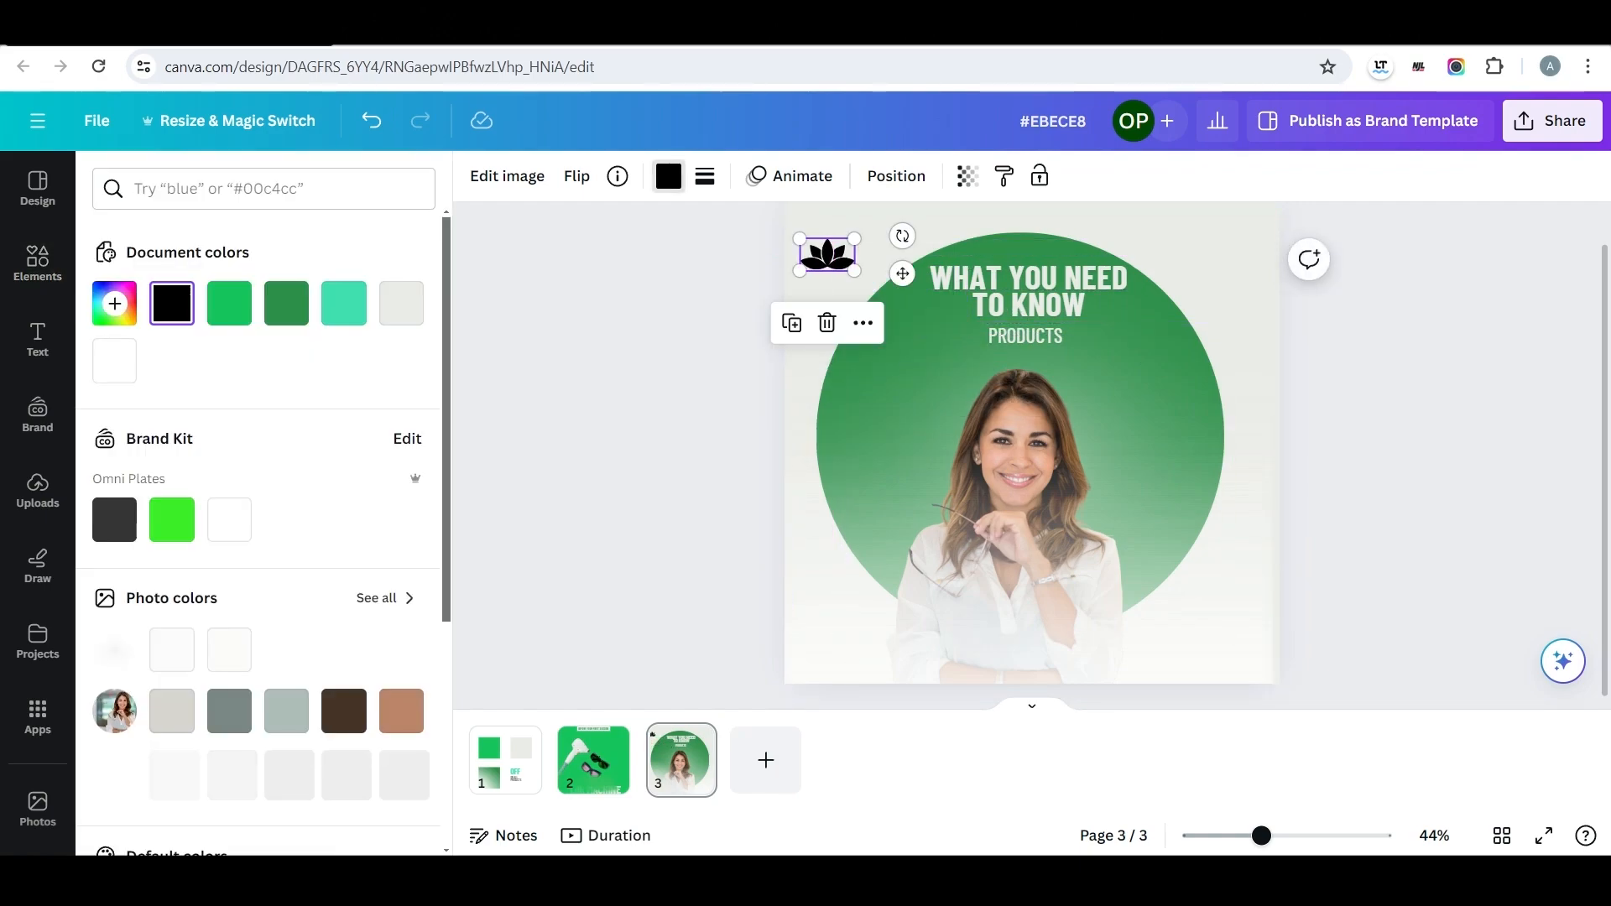
{"action": "left_click", "coordinate": [229, 303]}
{"action": "left_click", "coordinate": [967, 176]}
{"action": "left_click_drag", "start_coordinate": [910, 263], "coordinate": [801, 263]}
{"action": "left_click", "coordinate": [968, 176]}
{"action": "left_click", "coordinate": [827, 255]}
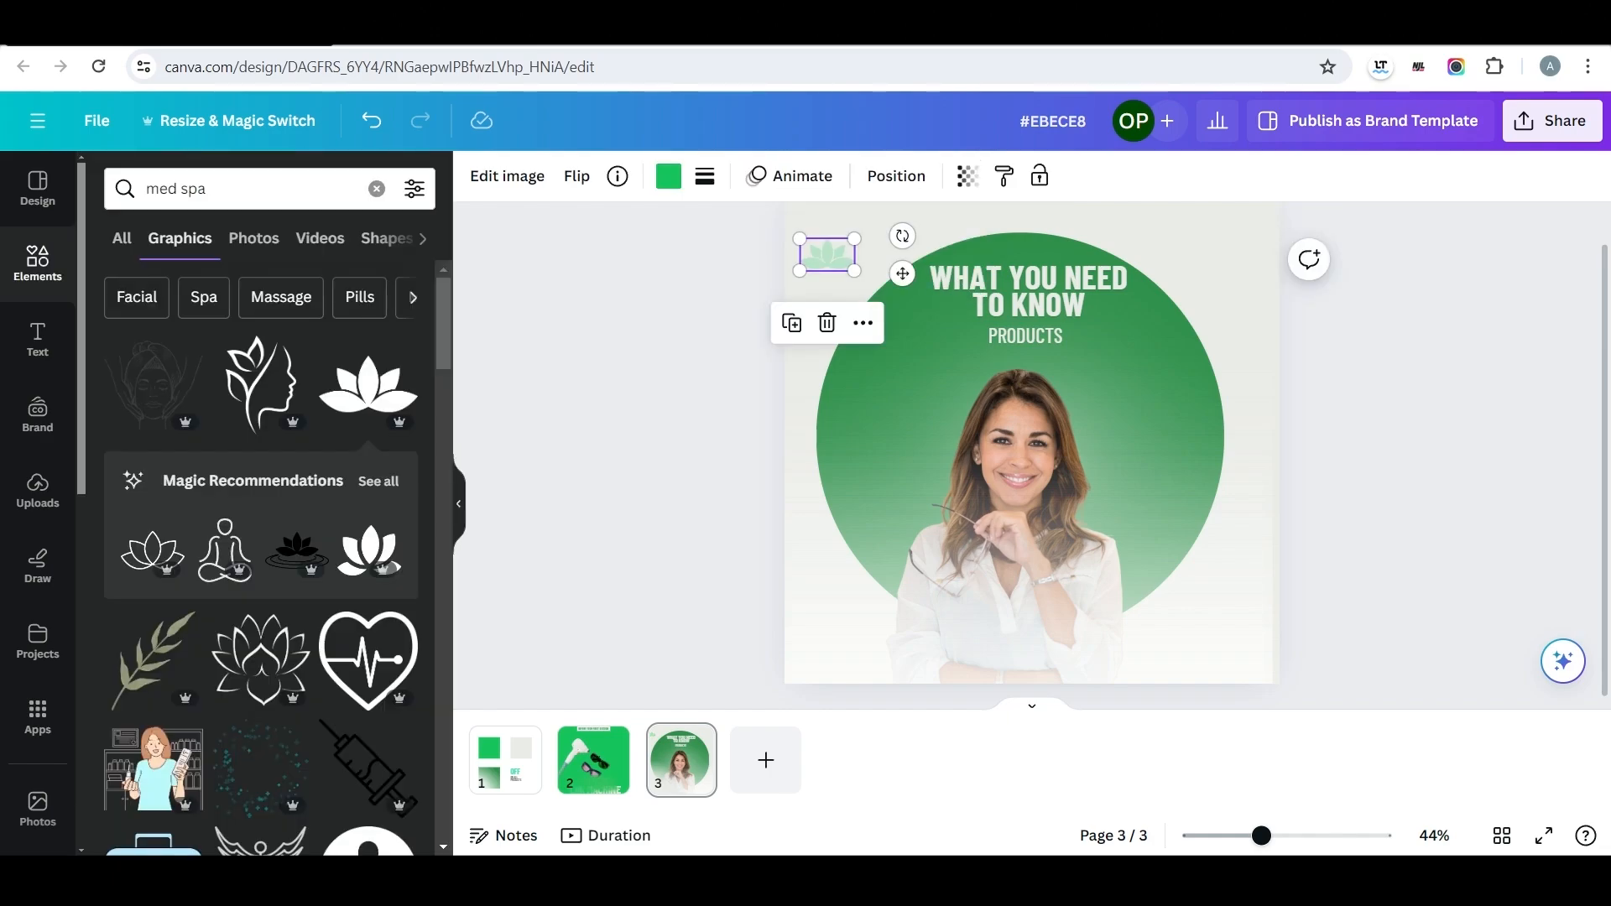
Duplicate the faded lotus and scatter copies around the page's upper-right corner.
{"action": "key", "text": "ctrl+d"}
{"action": "left_click_drag", "start_coordinate": [834, 263], "coordinate": [1182, 231]}
{"action": "key", "text": "ctrl+d"}
{"action": "key", "text": "ctrl+d"}
Scatter more copies of the faded lotus along the page's top edge and down its left side.
{"action": "key", "text": "ctrl+d"}
{"action": "left_click_drag", "start_coordinate": [1189, 238], "coordinate": [1183, 304]}
{"action": "key", "text": "ctrl+d"}
Reorder the layers so the green circle sits above the soft glow.
{"action": "left_click", "coordinate": [896, 175]}
{"action": "left_click_drag", "start_coordinate": [260, 745], "coordinate": [300, 696]}
{"action": "scroll", "coordinate": [300, 697], "scroll_direction": "down", "scroll_amount": 3}
{"action": "left_click_drag", "start_coordinate": [300, 395], "coordinate": [306, 647]}
{"action": "left_click_drag", "start_coordinate": [305, 535], "coordinate": [302, 678]}
{"action": "scroll", "coordinate": [303, 659], "scroll_direction": "down", "scroll_amount": 3}
{"action": "scroll", "coordinate": [353, 537], "scroll_direction": "up", "scroll_amount": 6}
{"action": "left_click", "coordinate": [416, 295]}
{"action": "left_click", "coordinate": [743, 361]}
{"action": "left_click_drag", "start_coordinate": [1182, 303], "coordinate": [905, 241]}
{"action": "left_click", "coordinate": [1251, 372]}
{"action": "left_click_drag", "start_coordinate": [1220, 335], "coordinate": [805, 550]}
Spread further lotus copies over the page's lower-left corner and lower-right side around the circle.
{"action": "key", "text": "ctrl+d"}
{"action": "key", "text": "ctrl+d"}
{"action": "left_click_drag", "start_coordinate": [812, 557], "coordinate": [1093, 233]}
{"action": "key", "text": "ctrl+d"}
{"action": "key", "text": "ctrl+d"}
{"action": "key", "text": "ctrl+d"}
{"action": "key", "text": "ctrl+d"}
{"action": "key", "text": "ctrl+d"}
{"action": "key", "text": "ctrl+d"}
{"action": "left_click_drag", "start_coordinate": [1100, 239], "coordinate": [800, 616]}
{"action": "key", "text": "ctrl+d"}
{"action": "key", "text": "ctrl+d"}
{"action": "left_click_drag", "start_coordinate": [806, 623], "coordinate": [1273, 570]}
{"action": "key", "text": "ctrl+d"}
{"action": "key", "text": "ctrl+d"}
{"action": "key", "text": "ctrl+d"}
{"action": "left_click", "coordinate": [1182, 584]}
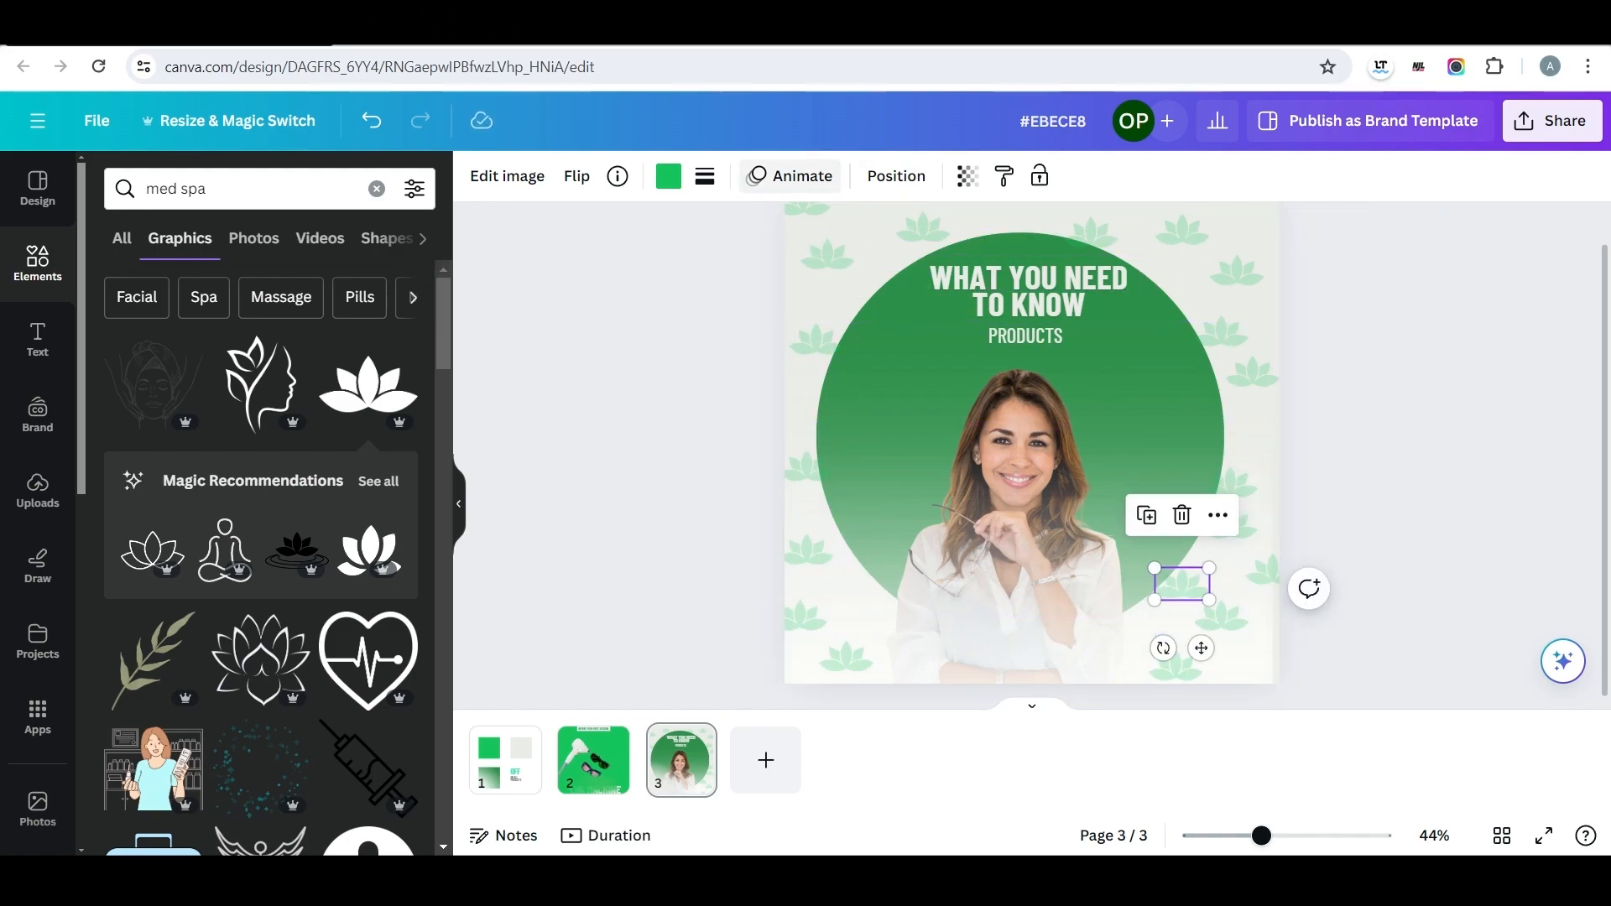
Raise the "PRODUCTS" text above the lotus pattern in the layer order.
{"action": "left_click", "coordinate": [896, 176]}
{"action": "scroll", "coordinate": [264, 594], "scroll_direction": "down", "scroll_amount": 10}
{"action": "scroll", "coordinate": [264, 594], "scroll_direction": "up", "scroll_amount": 6}
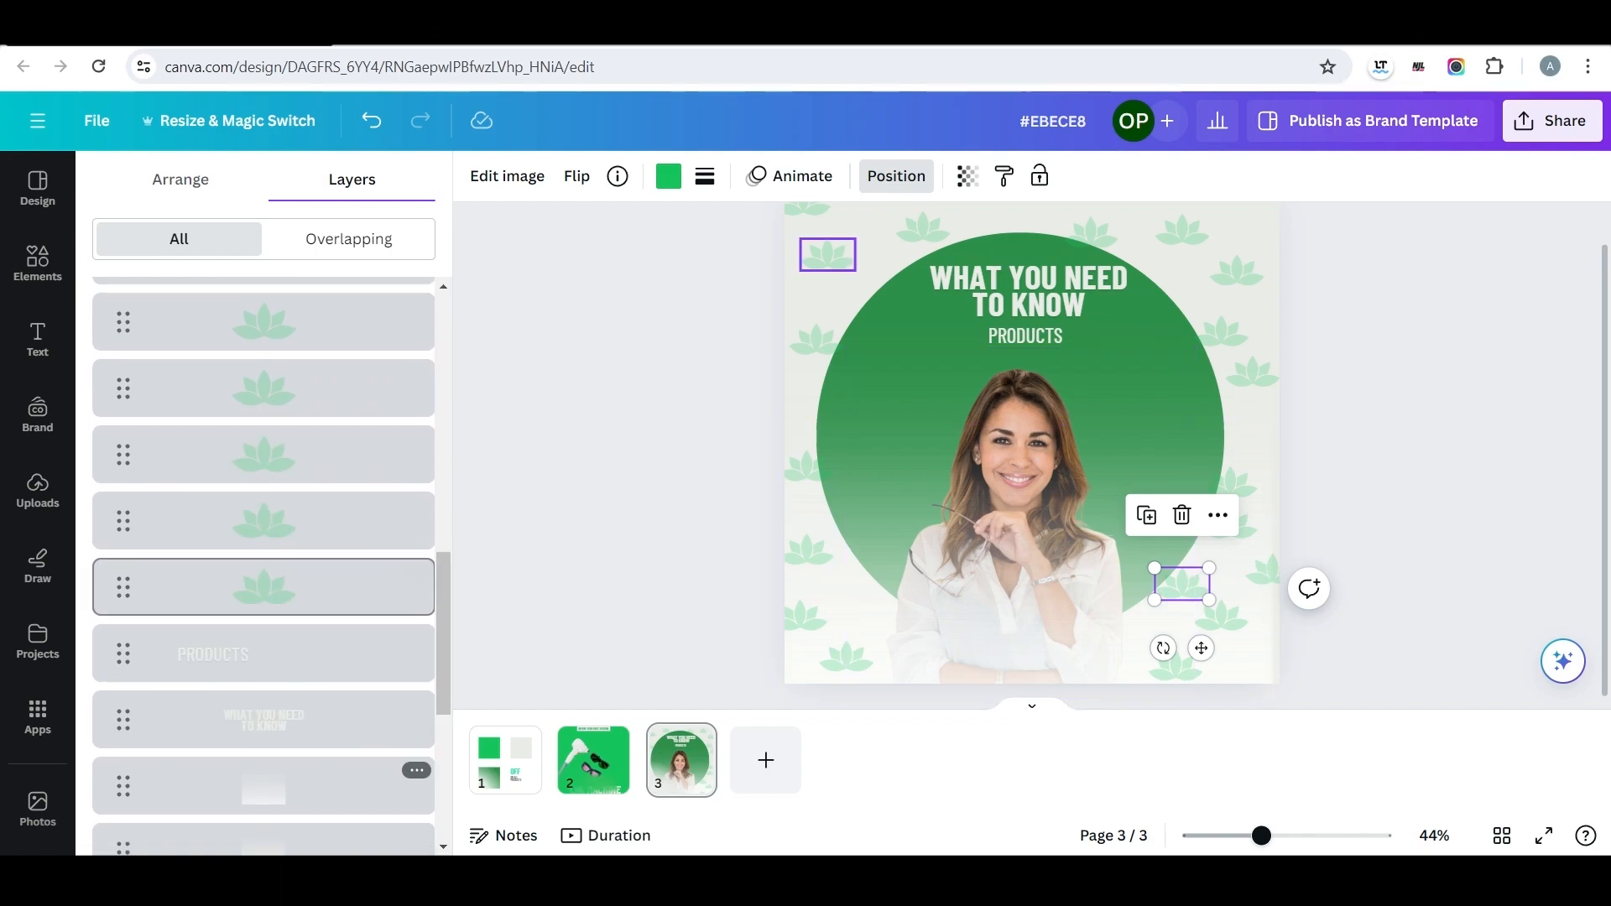
{"action": "scroll", "coordinate": [264, 571], "scroll_direction": "down", "scroll_amount": 4}
{"action": "scroll", "coordinate": [264, 571], "scroll_direction": "up", "scroll_amount": 8}
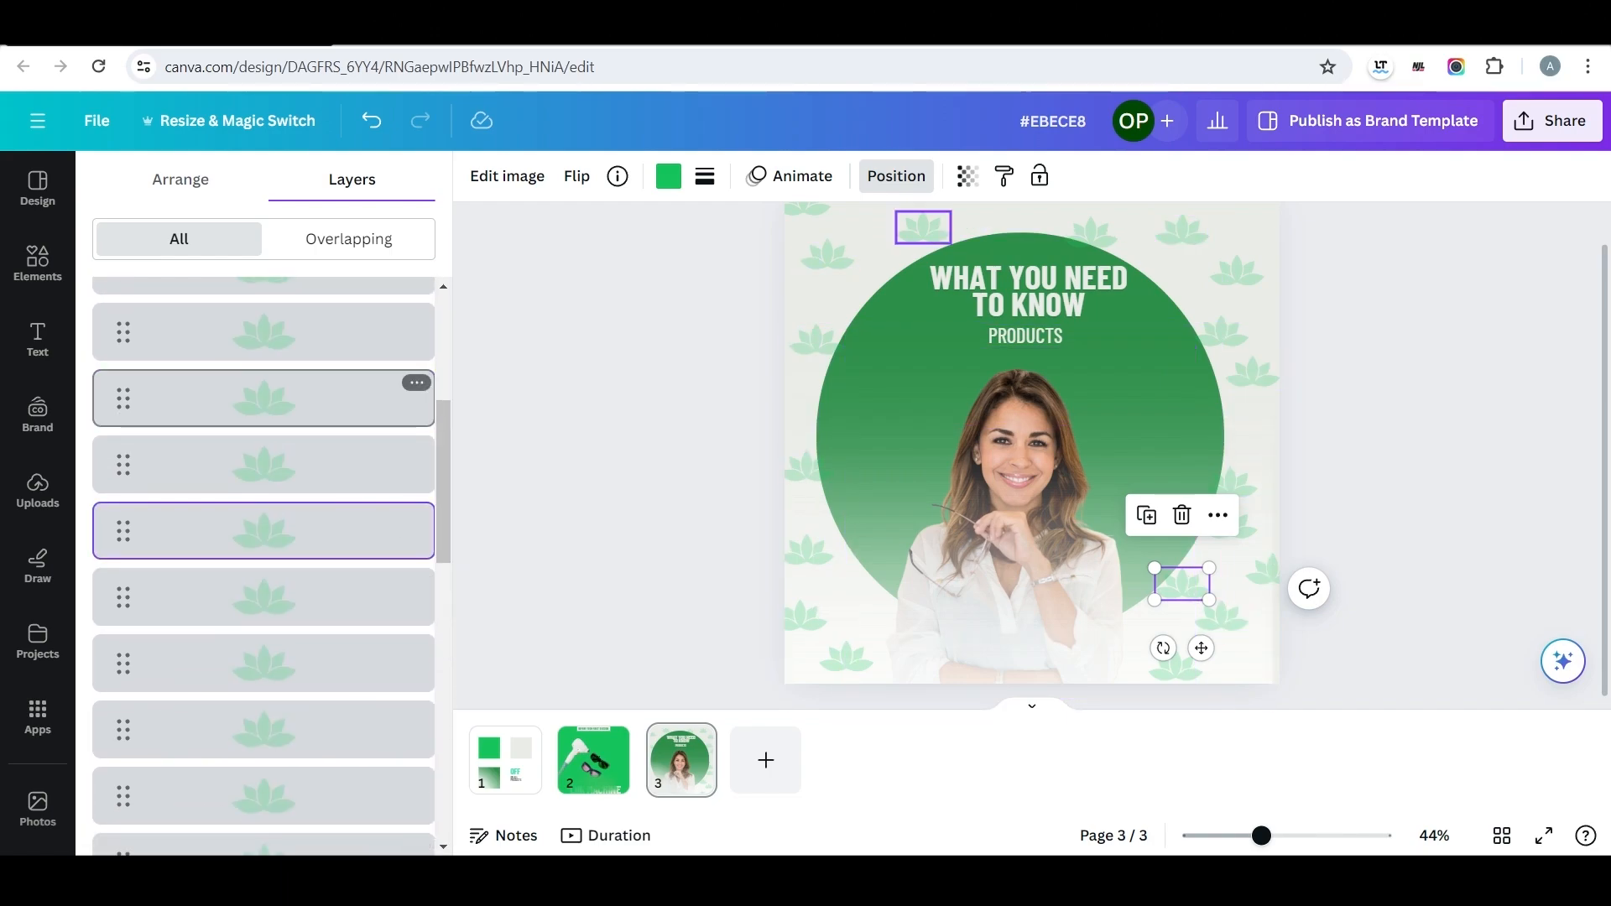
{"action": "scroll", "coordinate": [264, 587], "scroll_direction": "down", "scroll_amount": 5}
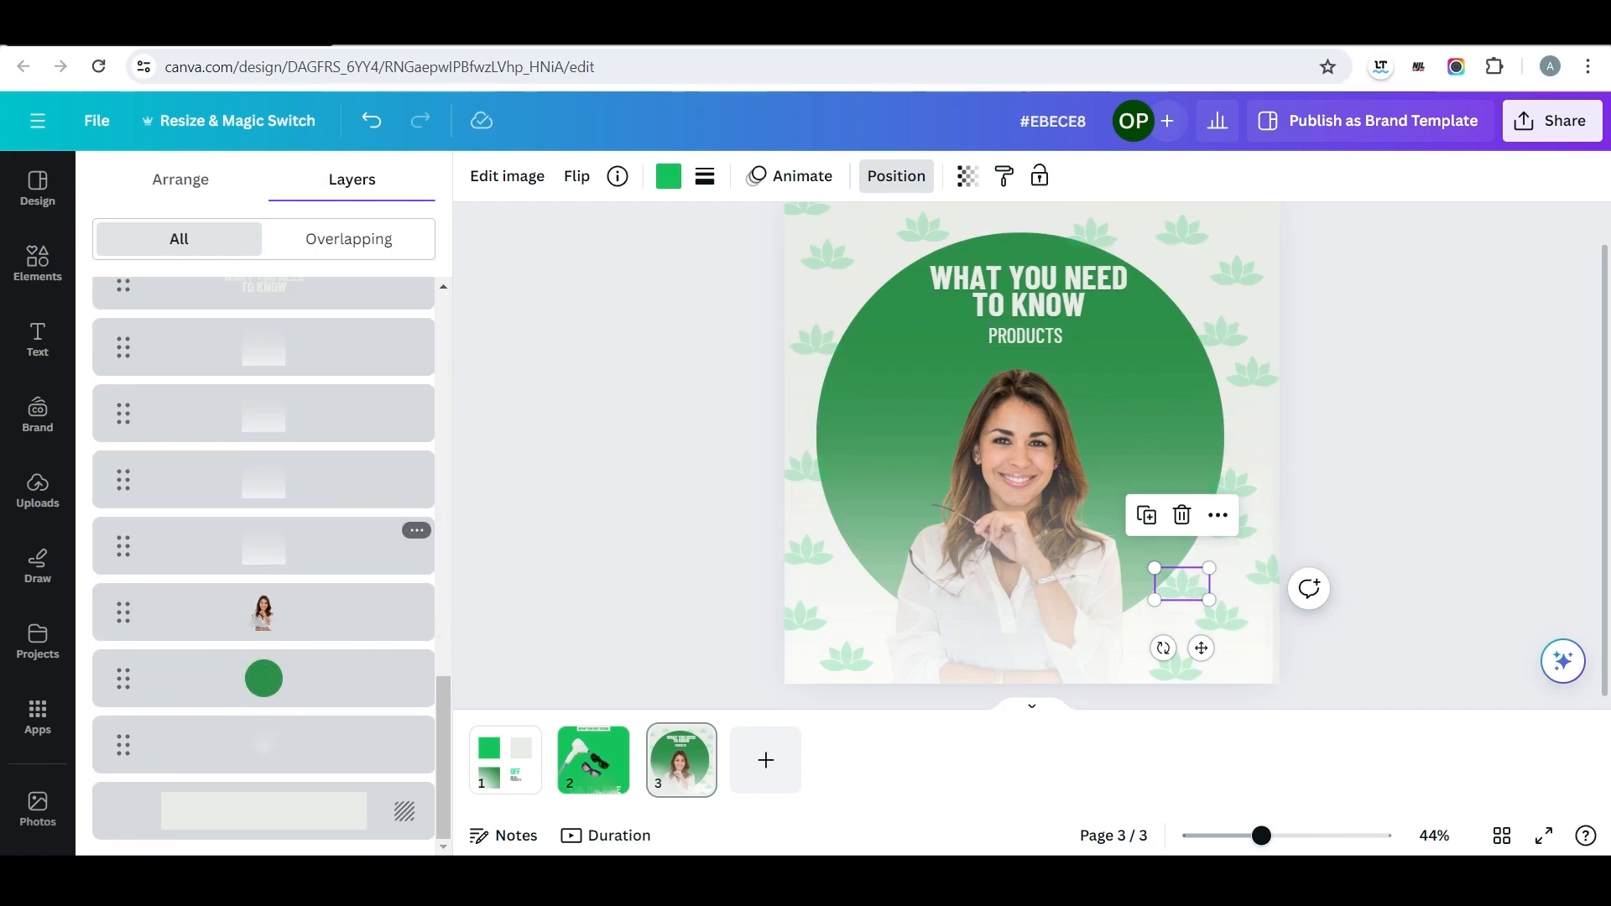
{"action": "scroll", "coordinate": [264, 470], "scroll_direction": "up", "scroll_amount": 1}
{"action": "left_click_drag", "start_coordinate": [264, 469], "coordinate": [281, 285]}
Bring the woman's cutout, the green circle and the heading in front of the lotus pattern, with the heading above the circle.
{"action": "scroll", "coordinate": [268, 611], "scroll_direction": "down", "scroll_amount": 15}
{"action": "left_click_drag", "start_coordinate": [264, 612], "coordinate": [277, 370]}
{"action": "scroll", "coordinate": [264, 678], "scroll_direction": "down", "scroll_amount": 15}
{"action": "left_click_drag", "start_coordinate": [264, 677], "coordinate": [267, 122]}
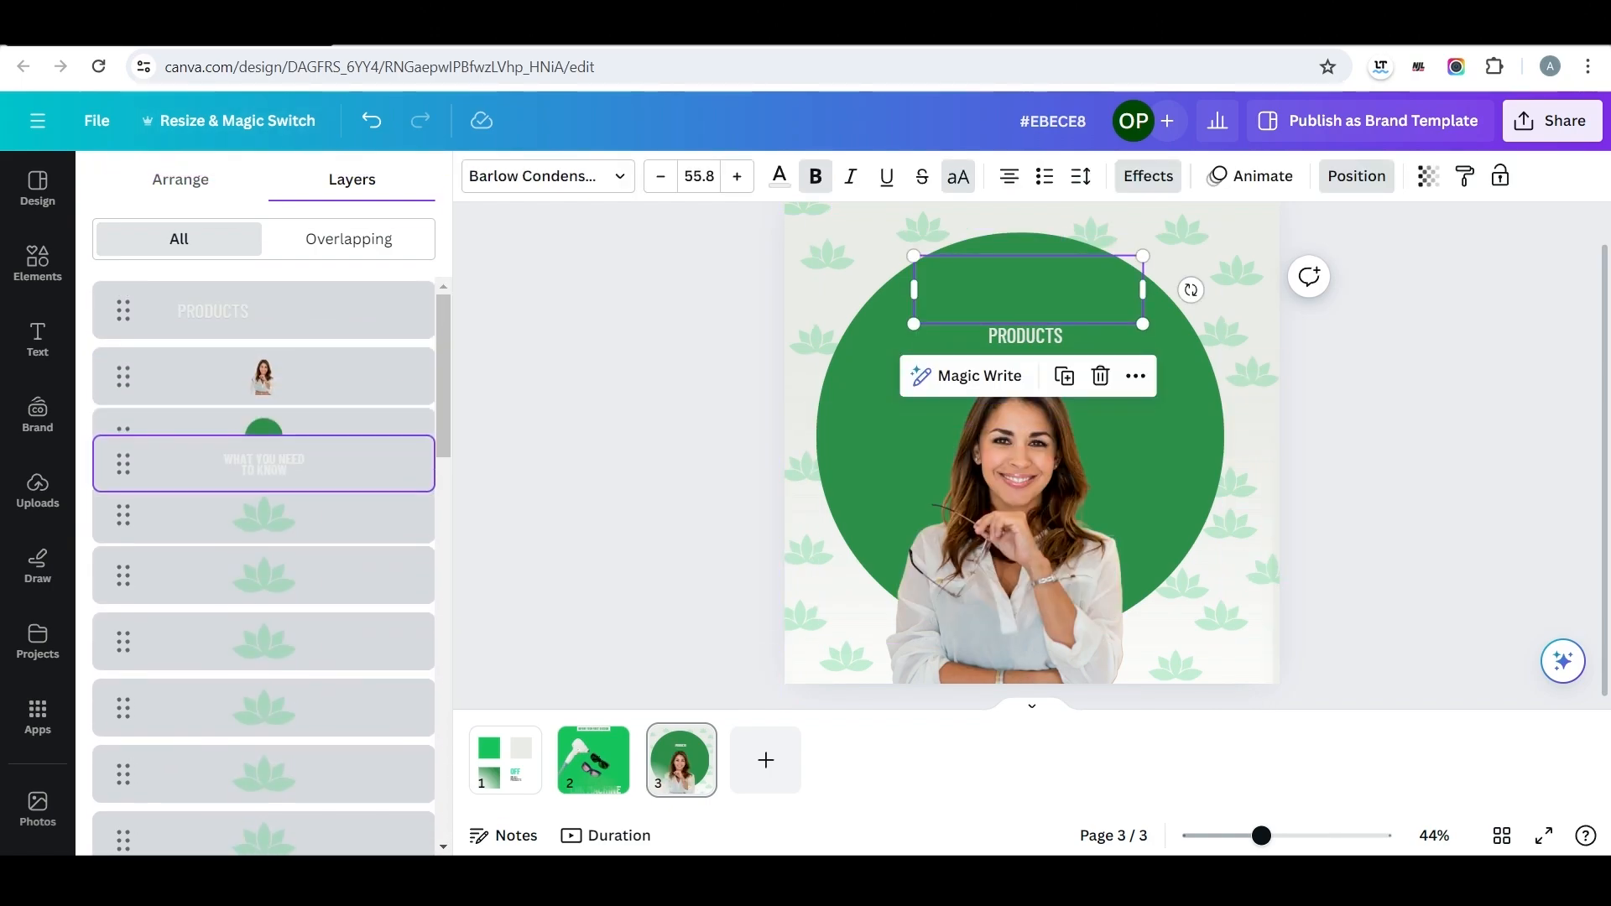
{"action": "left_click_drag", "start_coordinate": [266, 436], "coordinate": [263, 307]}
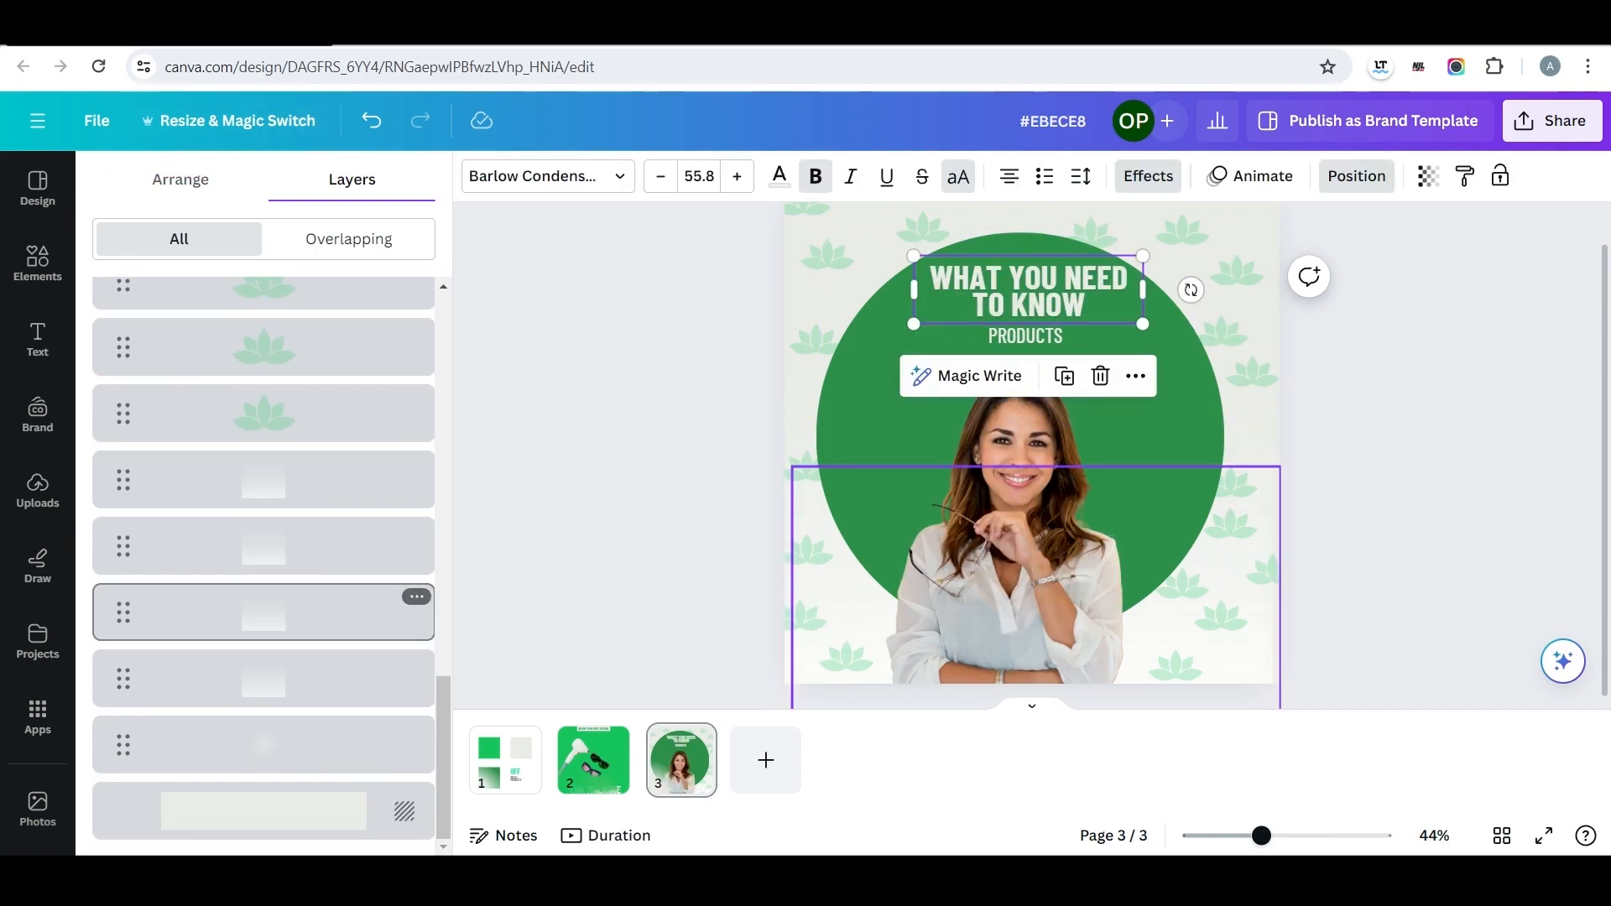
Raise the white gradients in front of the woman's cutout and the soft glow in front of the green circle.
{"action": "left_click_drag", "start_coordinate": [264, 479], "coordinate": [264, 129]}
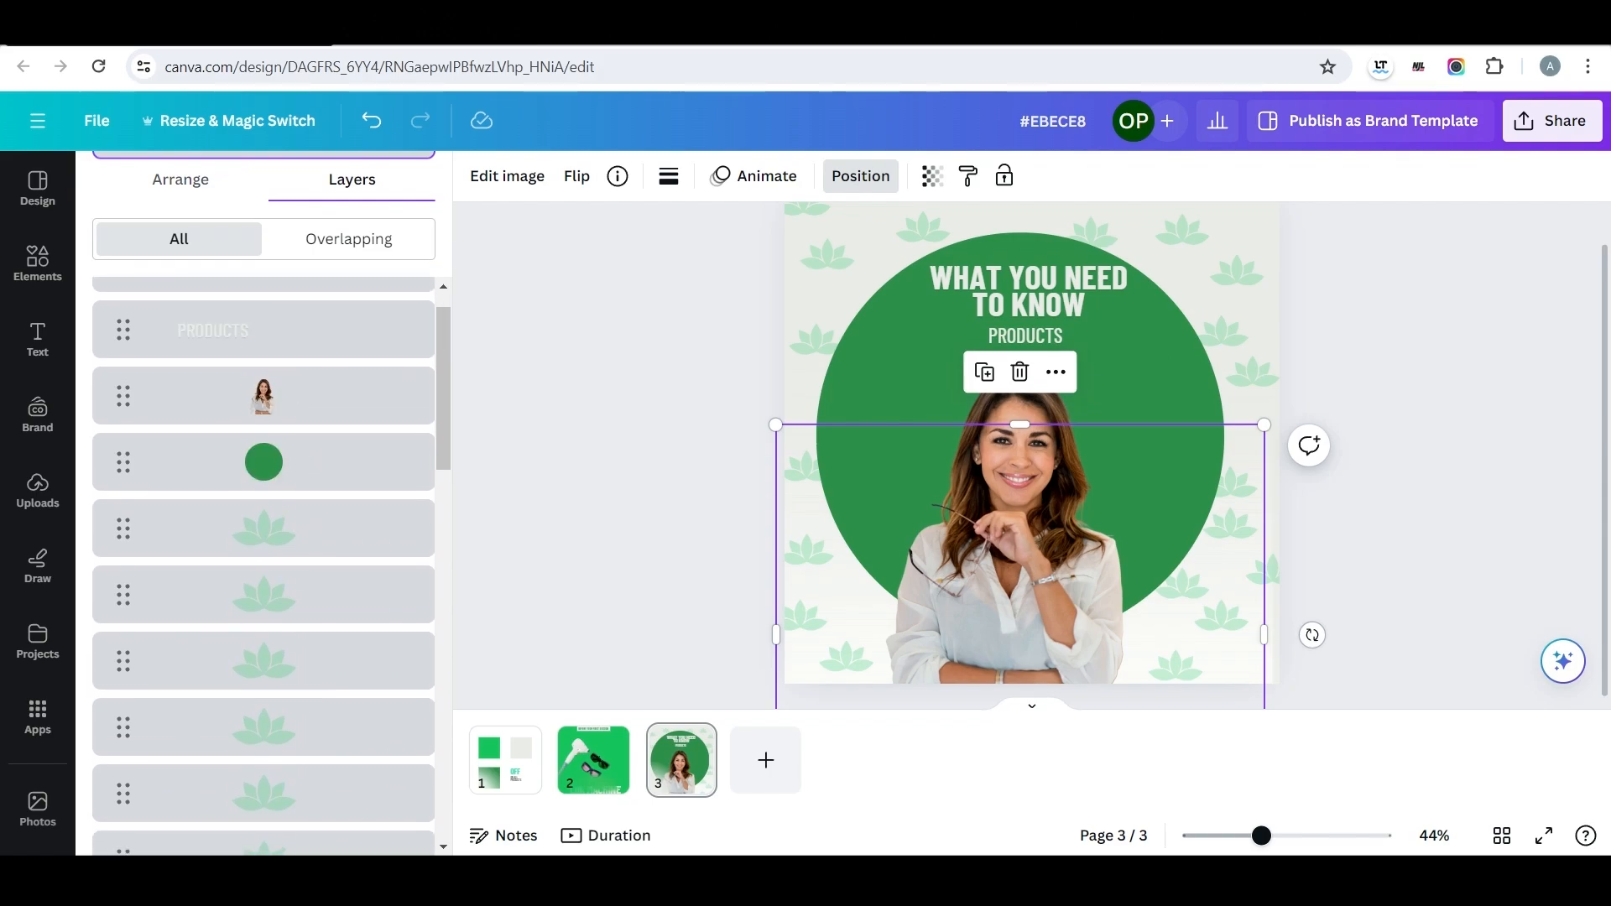
{"action": "left_click_drag", "start_coordinate": [242, 465], "coordinate": [244, 475]}
{"action": "left_click_drag", "start_coordinate": [264, 508], "coordinate": [275, 412]}
{"action": "scroll", "coordinate": [267, 453], "scroll_direction": "down", "scroll_amount": 13}
{"action": "left_click_drag", "start_coordinate": [264, 745], "coordinate": [264, 210]}
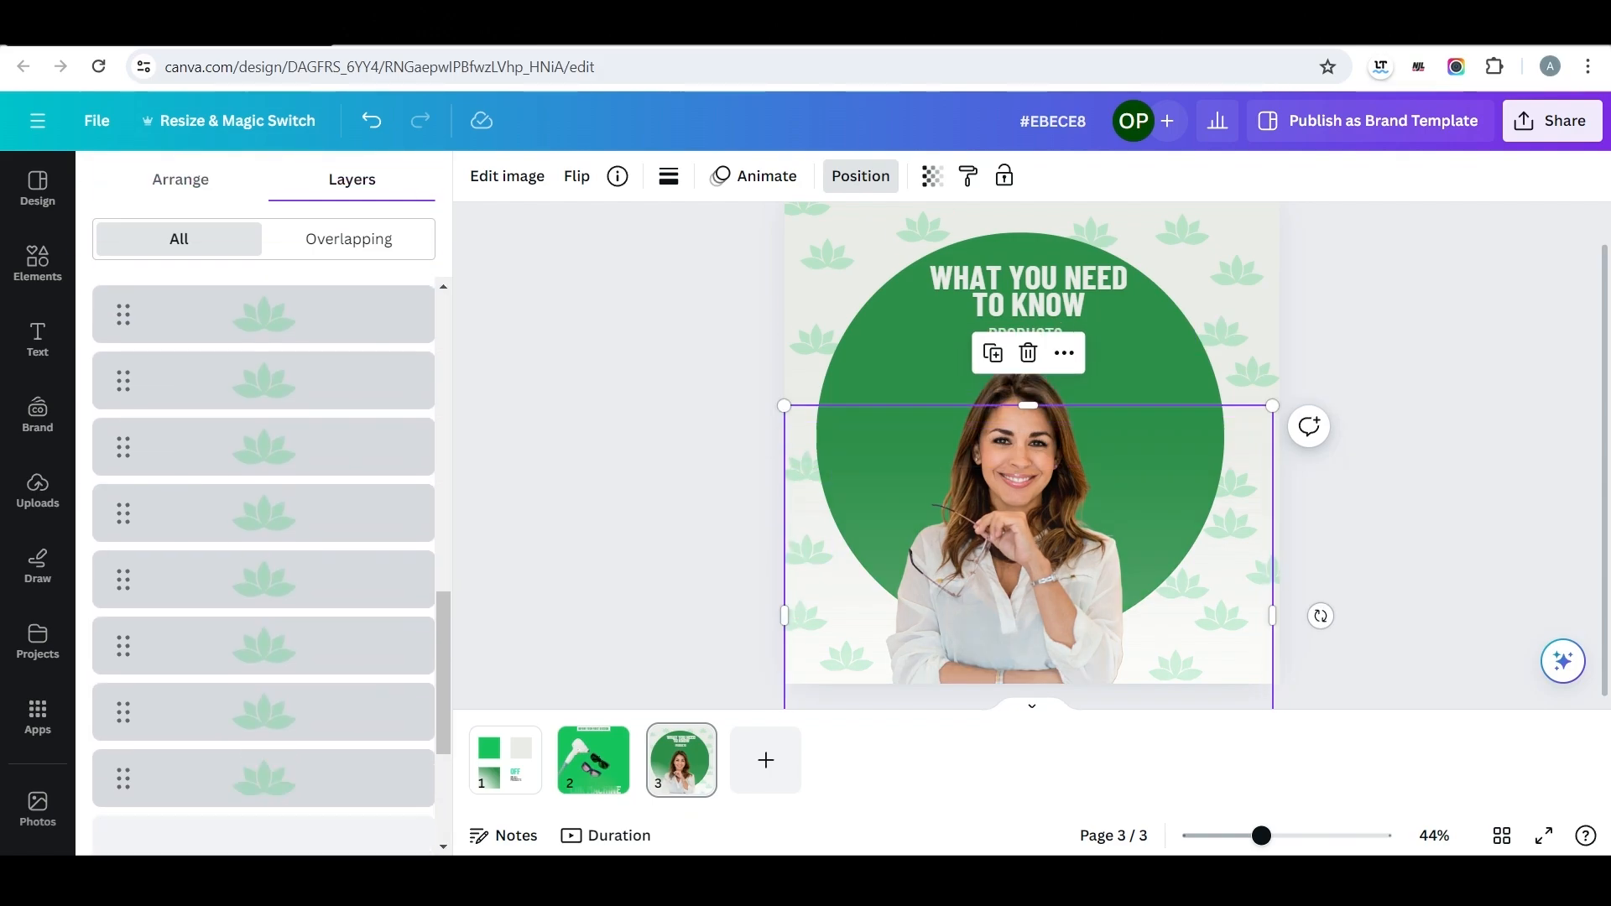
{"action": "left_click_drag", "start_coordinate": [192, 357], "coordinate": [218, 398]}
{"action": "scroll", "coordinate": [264, 512], "scroll_direction": "down", "scroll_amount": 13}
{"action": "left_click_drag", "start_coordinate": [265, 679], "coordinate": [265, 411]}
{"action": "scroll", "coordinate": [265, 525], "scroll_direction": "down", "scroll_amount": 13}
{"action": "scroll", "coordinate": [264, 462], "scroll_direction": "down", "scroll_amount": 13}
{"action": "left_click_drag", "start_coordinate": [264, 745], "coordinate": [280, 344]}
{"action": "left_click_drag", "start_coordinate": [265, 839], "coordinate": [264, 774]}
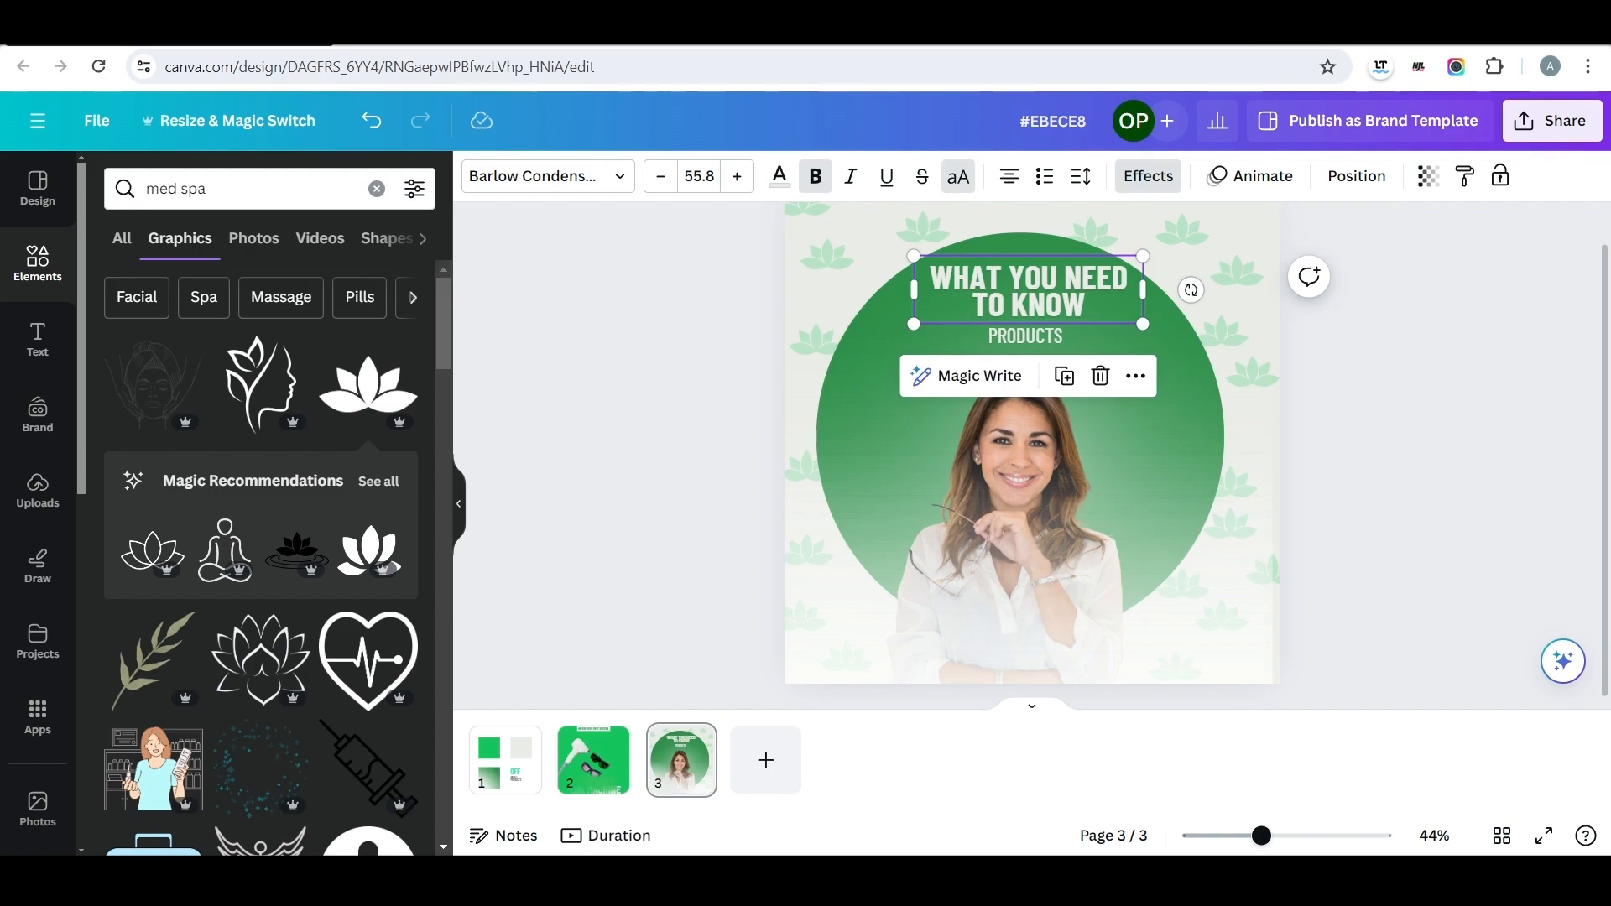
Place a copy of the heading in the page's lower-left corner and colour it dark green.
{"action": "left_click_drag", "start_coordinate": [1027, 289], "coordinate": [886, 632]}
{"action": "left_click", "coordinate": [780, 176]}
{"action": "left_click", "coordinate": [286, 304]}
Change the copied heading's text to "MED SPA" and fit its narrowed box in the page's lower-left corner.
{"action": "double_click", "coordinate": [886, 632]}
{"action": "type", "text": "MED SPA"}
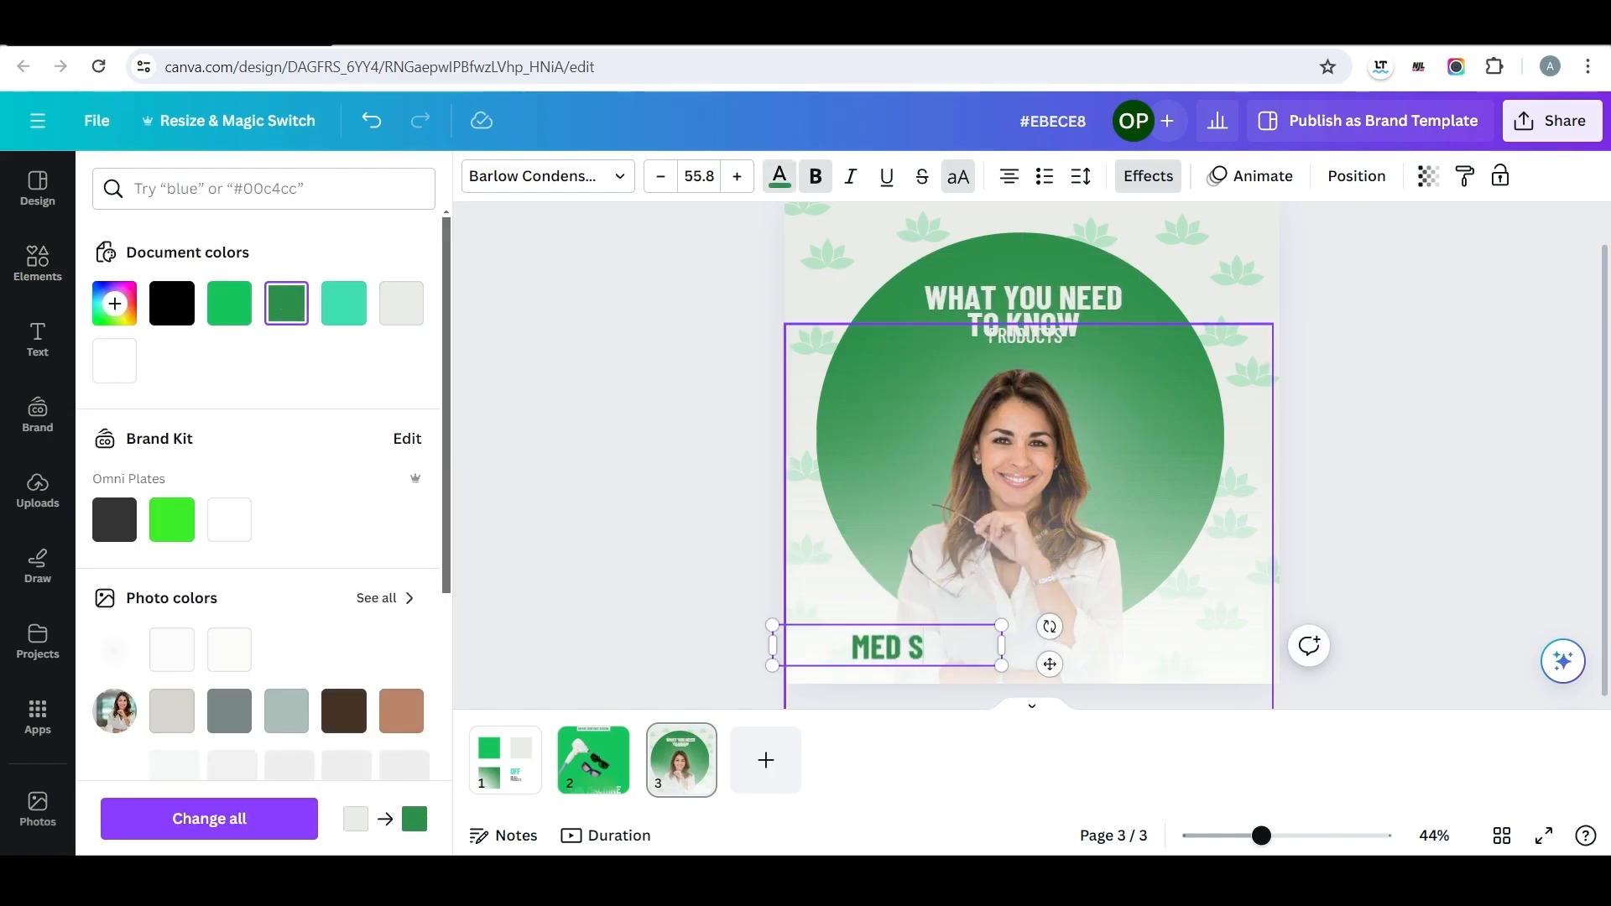
{"action": "key", "text": "Escape"}
Switch to the Microneedling design and examine its fourth page as a layout reference.
{"action": "key", "text": "Escape"}
{"action": "left_click_drag", "start_coordinate": [772, 646], "coordinate": [858, 652]}
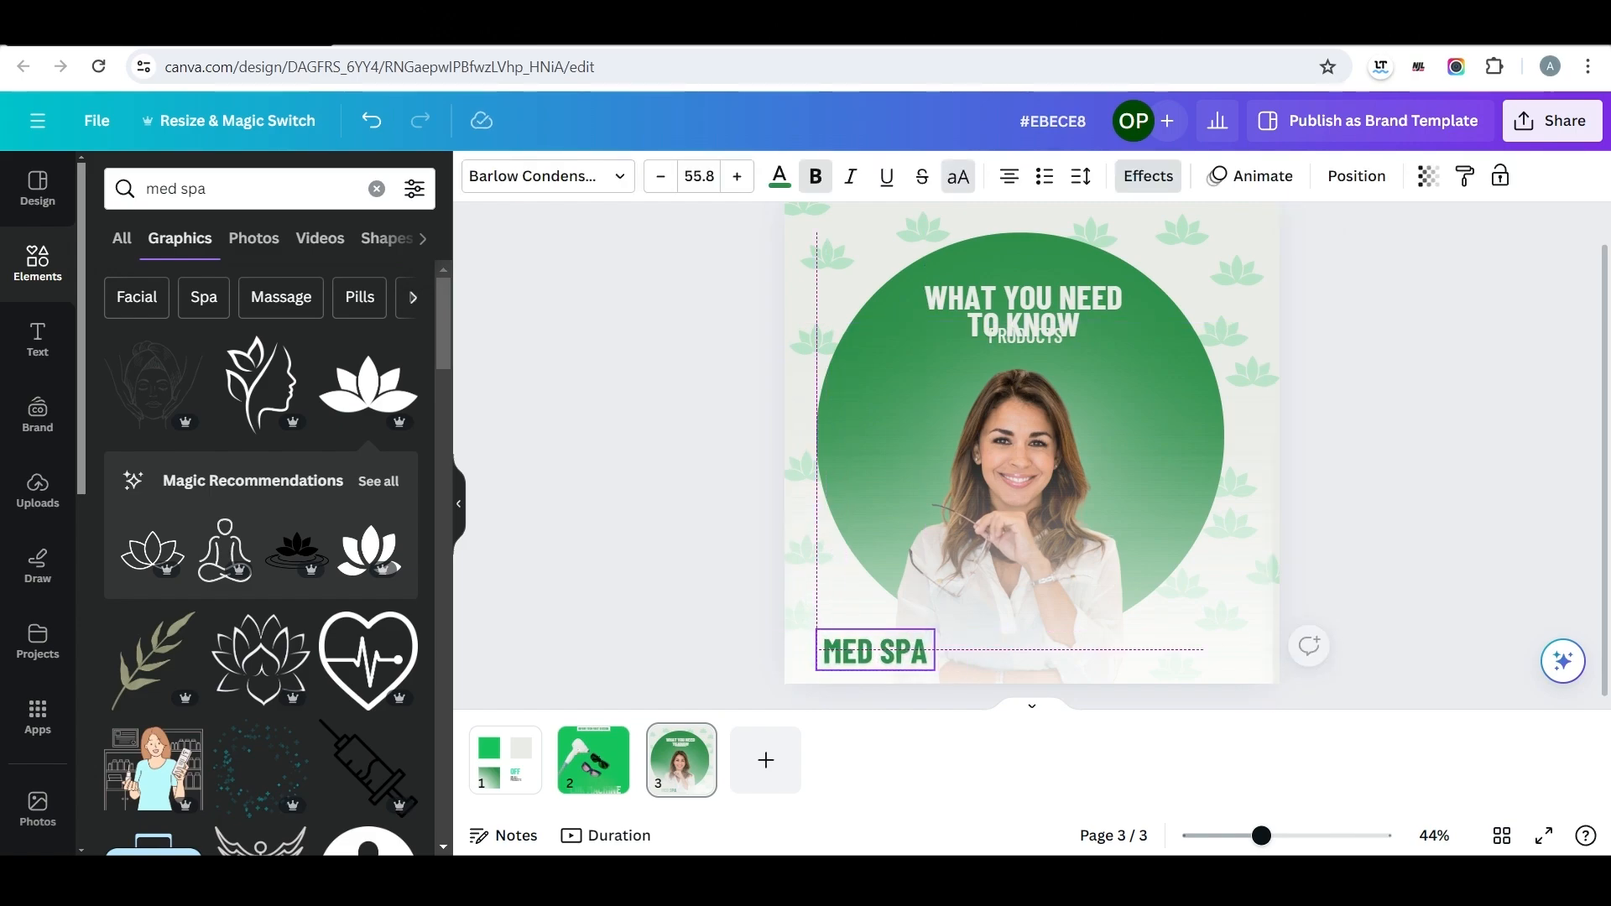
{"action": "key", "text": "Escape"}
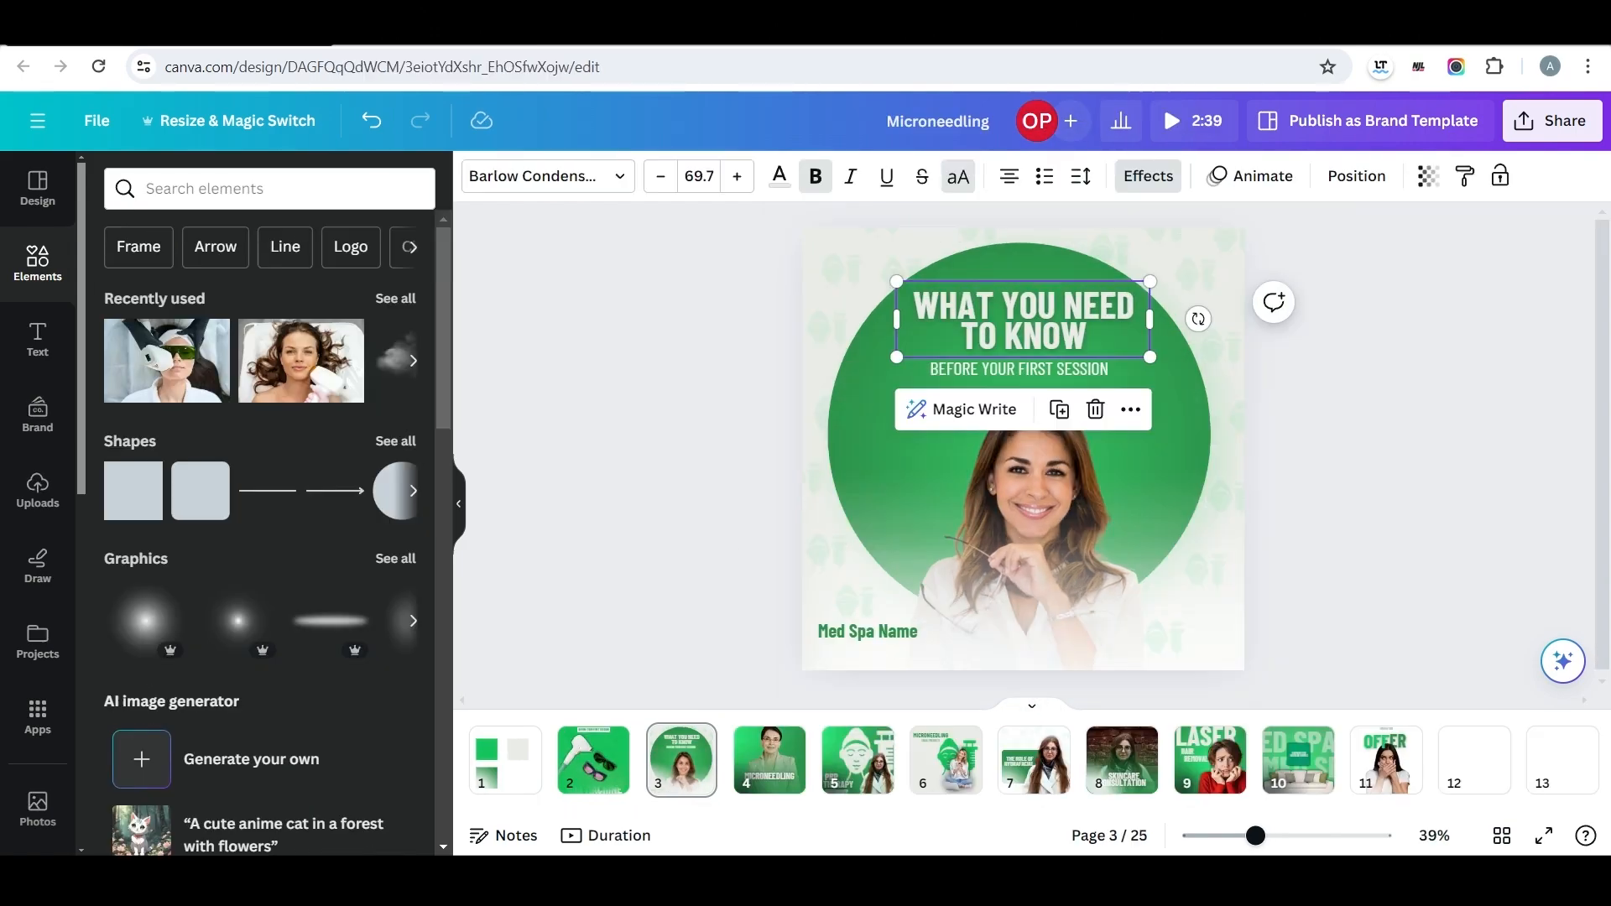
{"action": "left_click", "coordinate": [764, 760]}
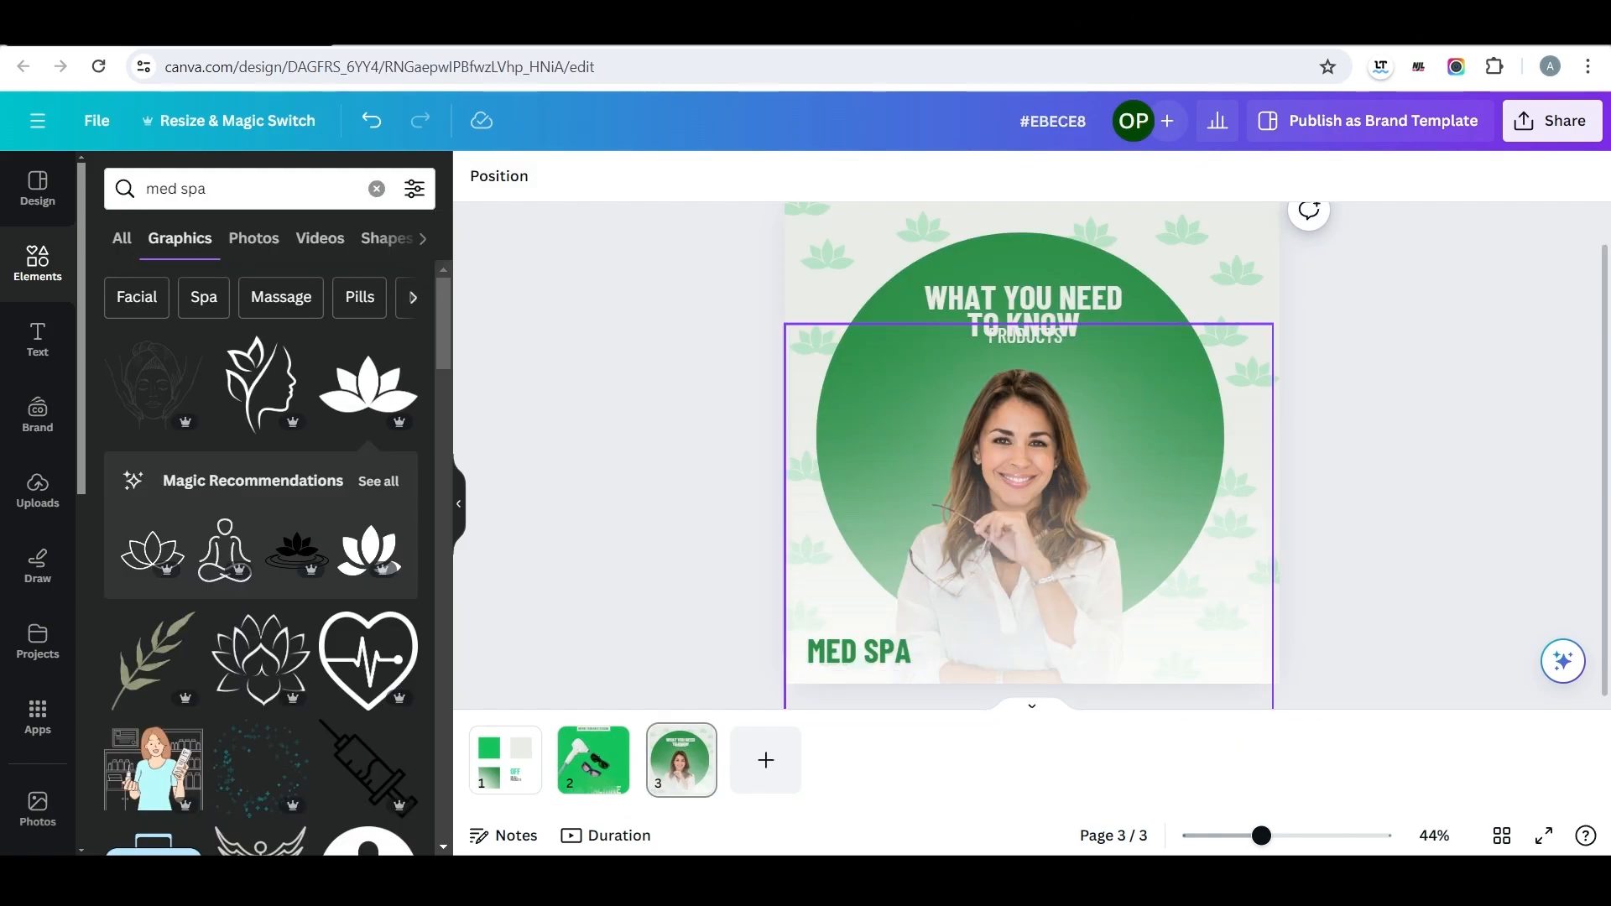
{"action": "left_click", "coordinate": [1027, 516]}
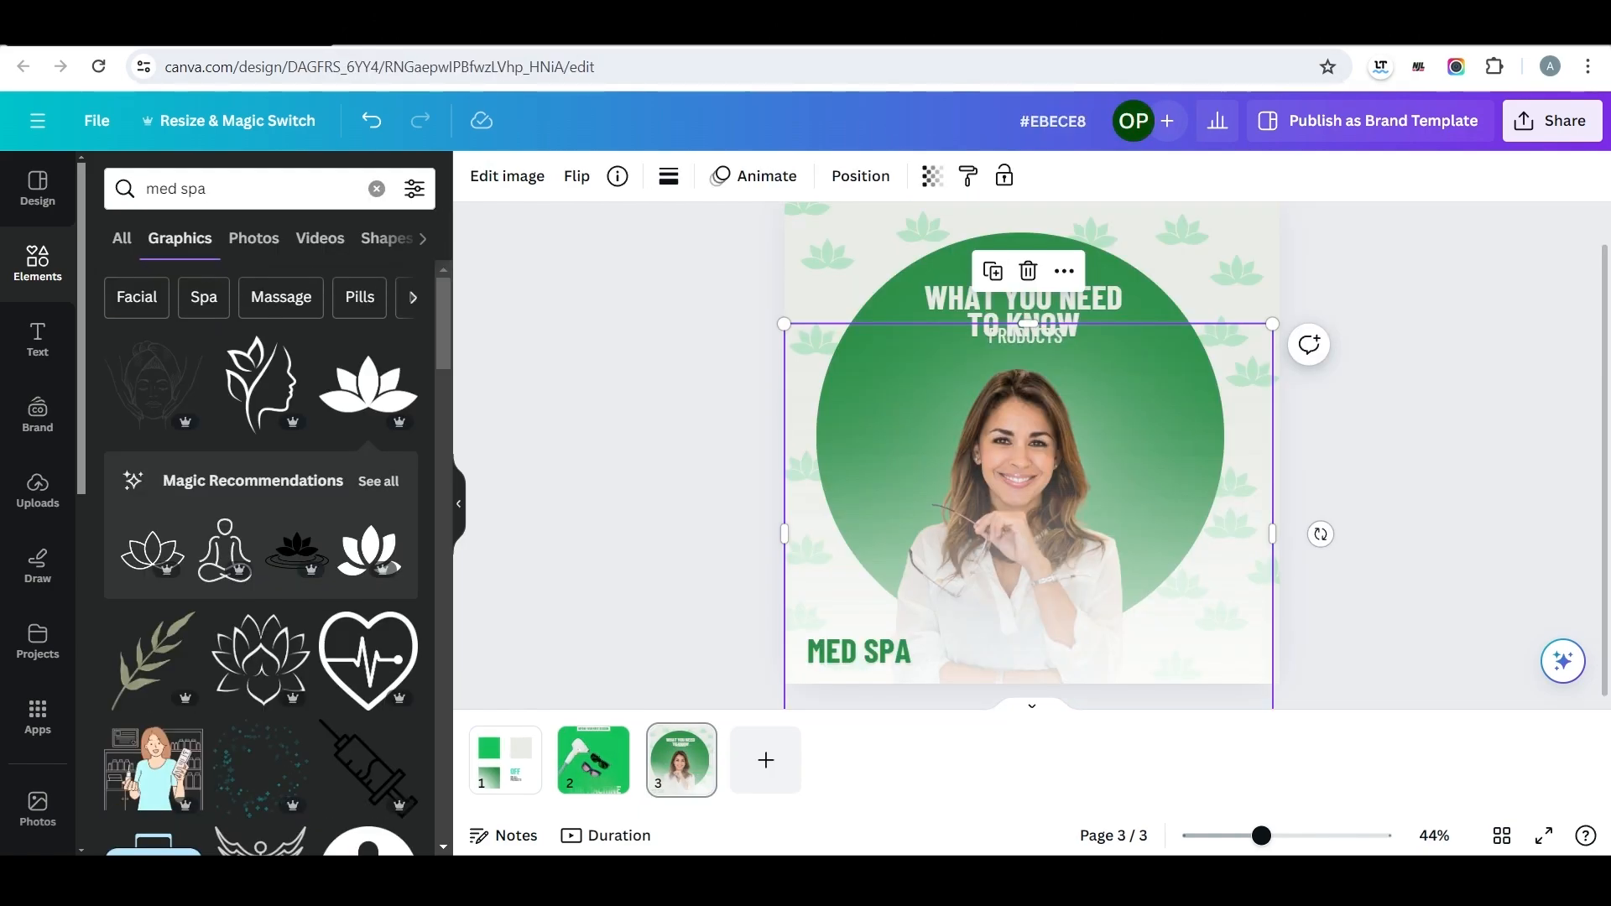
Copy the bright green square's colour code from page one and reopen the image effects for page three's lower white gradient.
{"action": "left_click", "coordinate": [507, 175]}
{"action": "scroll", "coordinate": [268, 503], "scroll_direction": "down", "scroll_amount": 3}
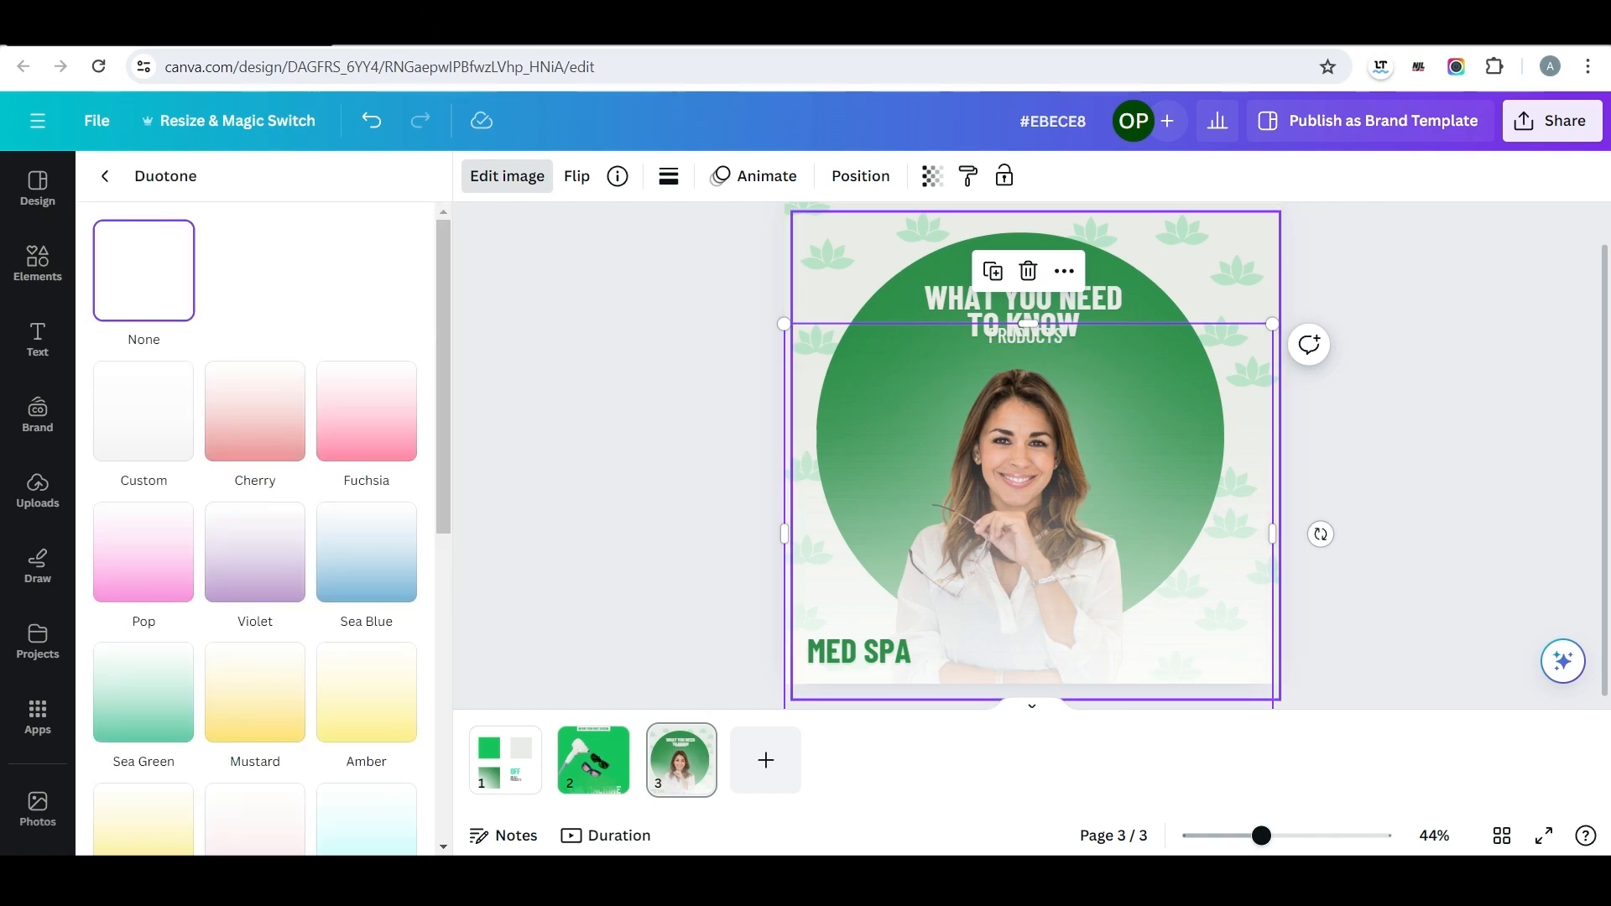
{"action": "left_click", "coordinate": [505, 759]}
{"action": "left_click", "coordinate": [919, 352]}
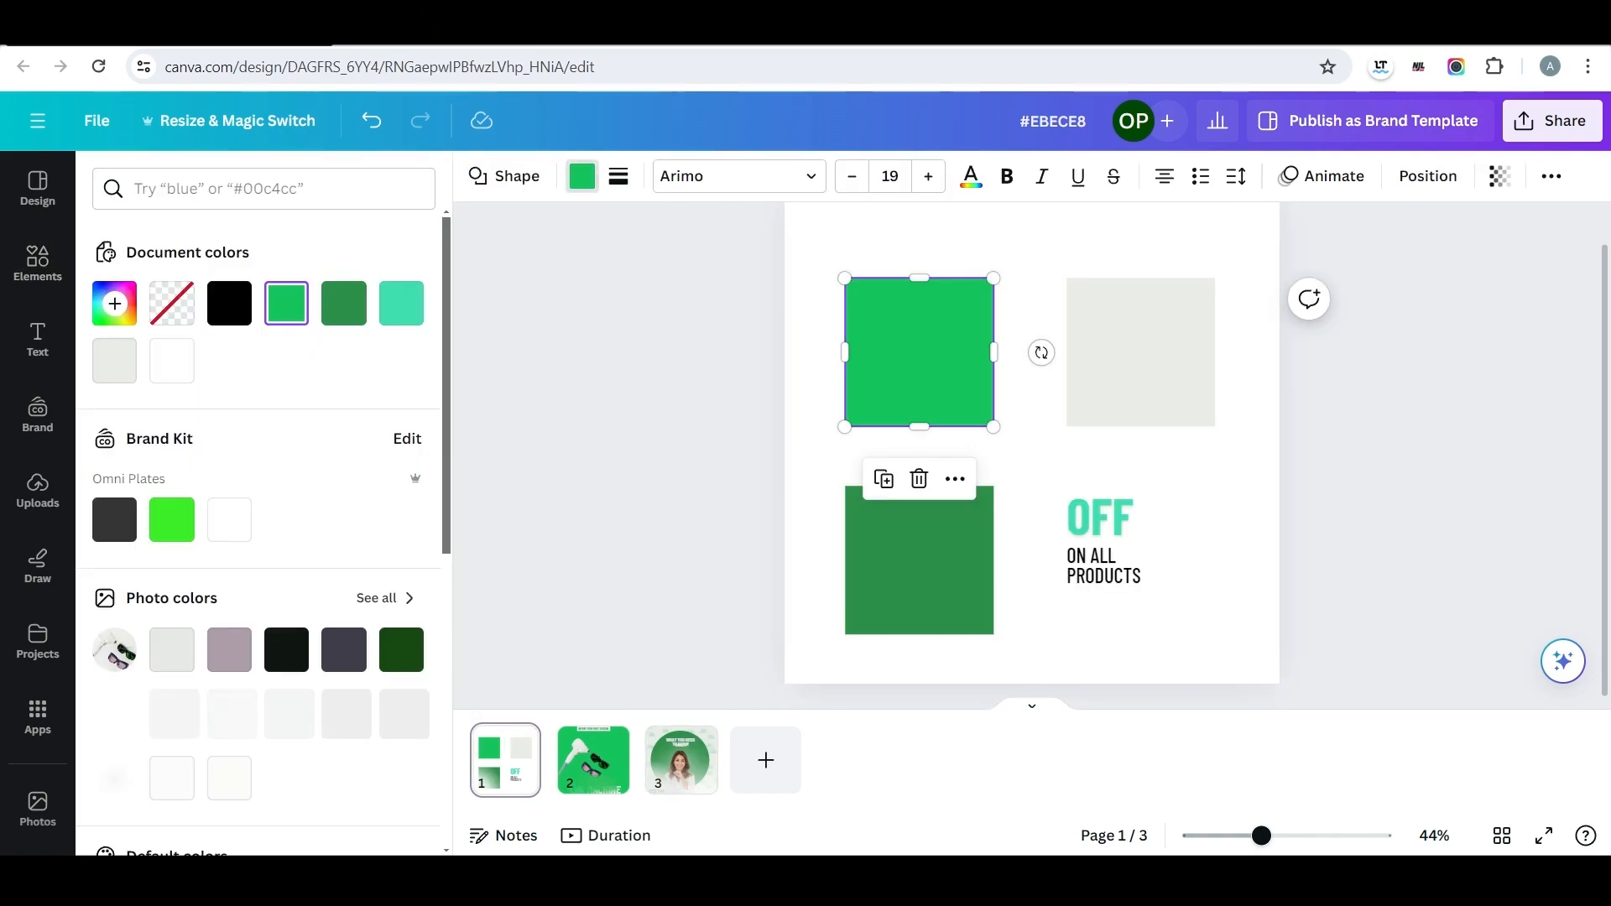
{"action": "left_click", "coordinate": [114, 302]}
{"action": "left_click", "coordinate": [680, 759]}
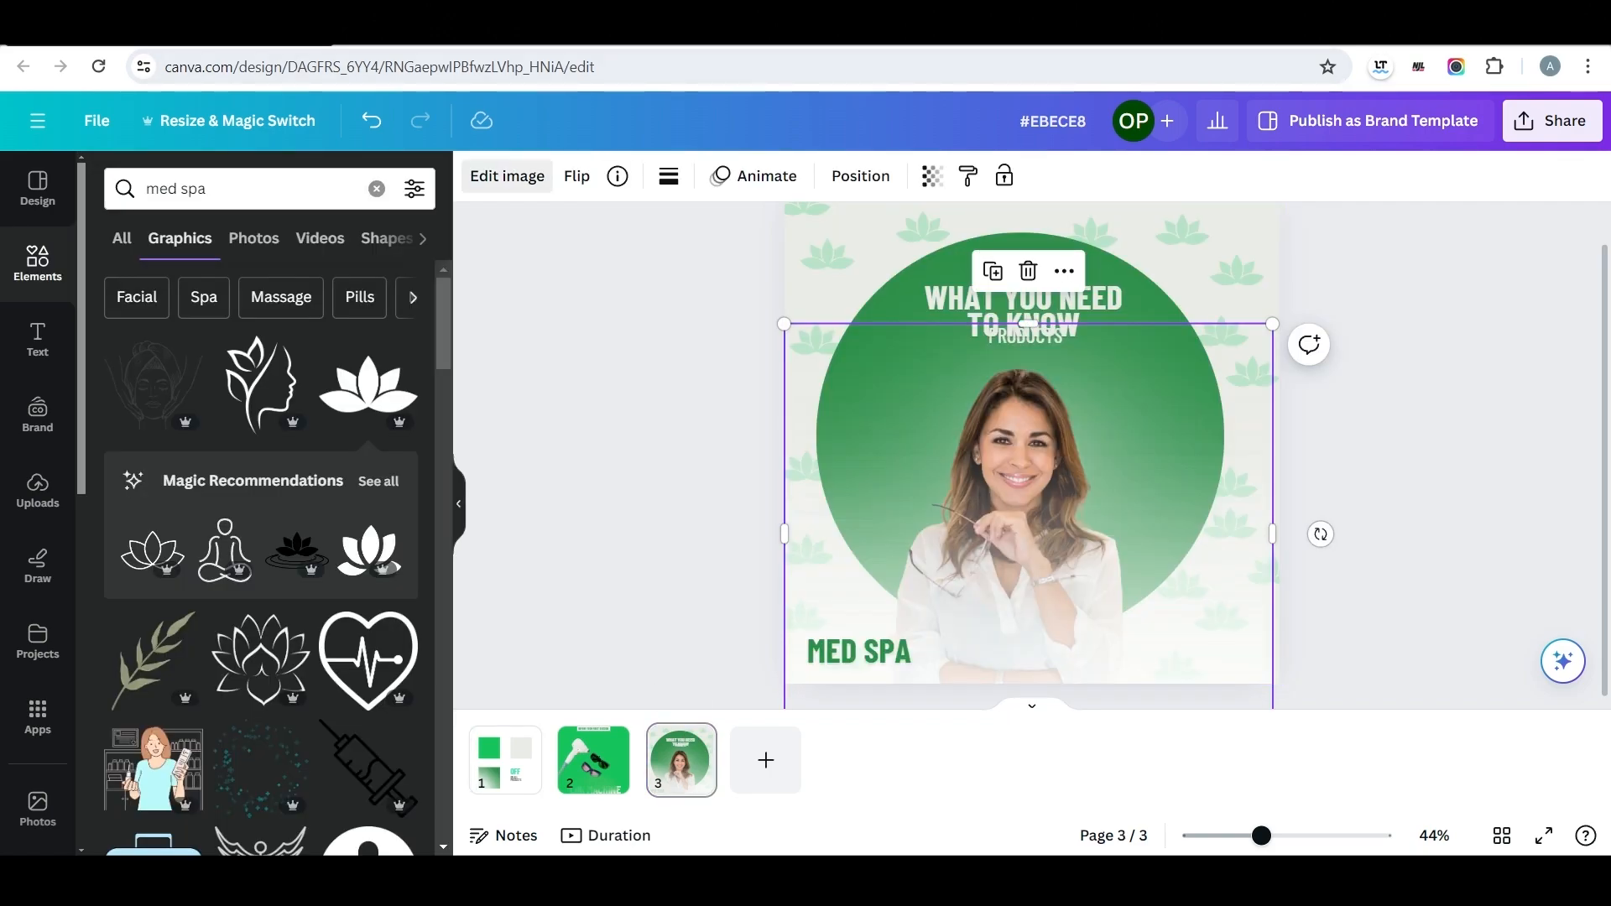
{"action": "left_click", "coordinate": [506, 176]}
{"action": "scroll", "coordinate": [264, 722], "scroll_direction": "down", "scroll_amount": 3}
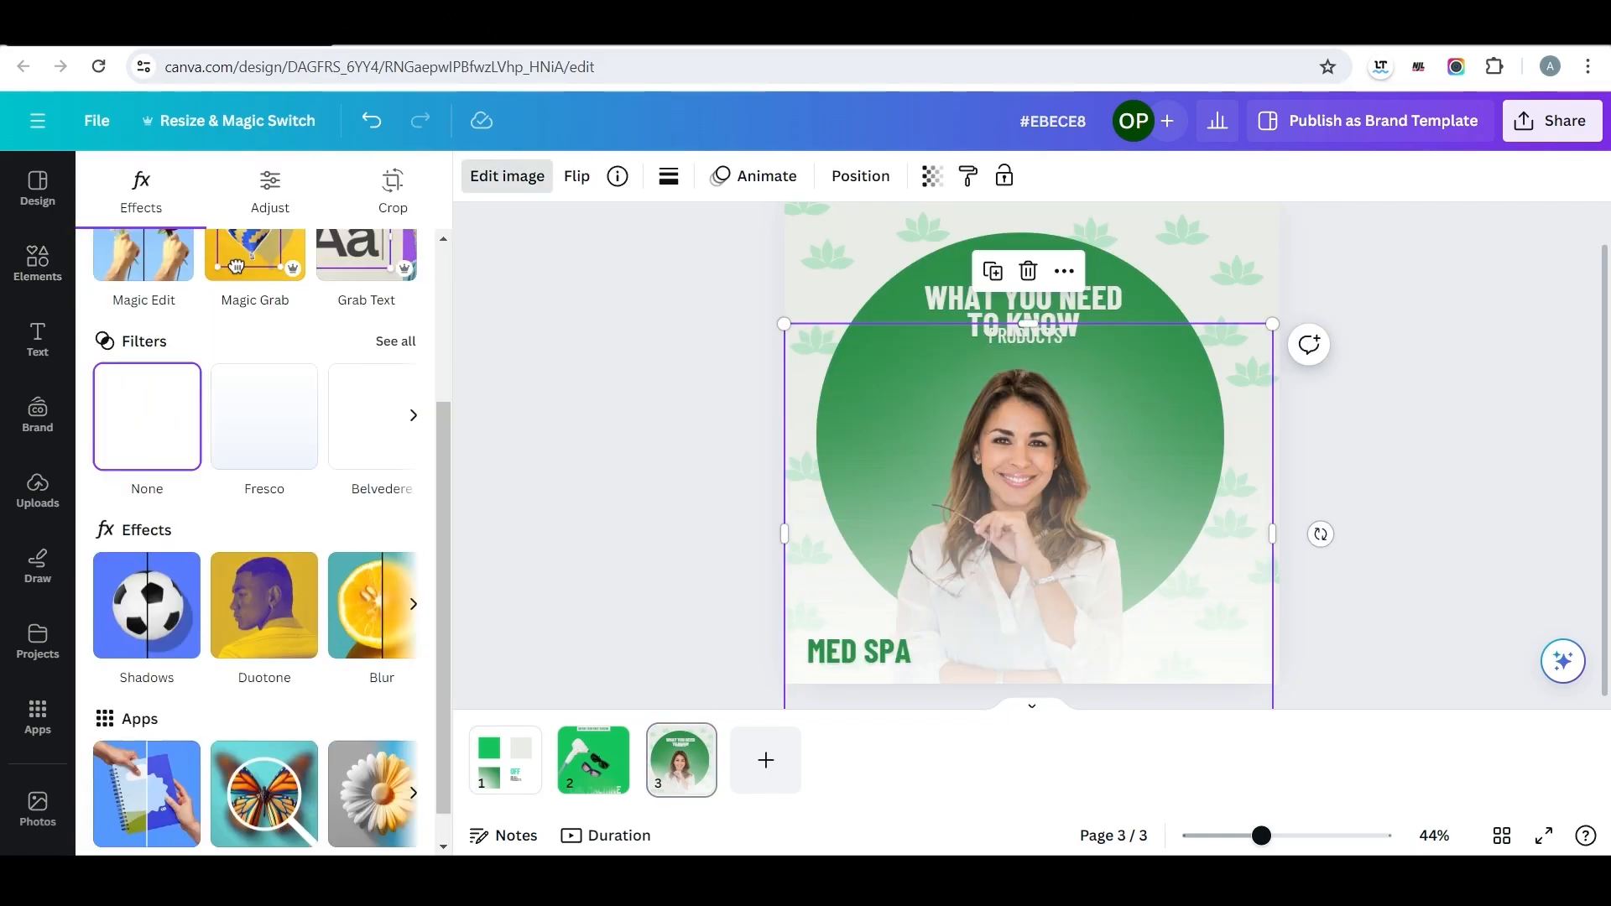
Try to tint the lower white gradient with a Pop duotone, using #16C45D for its highlights and recolouring its shadows.
{"action": "left_click", "coordinate": [264, 602]}
{"action": "left_click", "coordinate": [144, 551]}
{"action": "left_click", "coordinate": [401, 666]}
{"action": "type", "text": "#16C45D"}
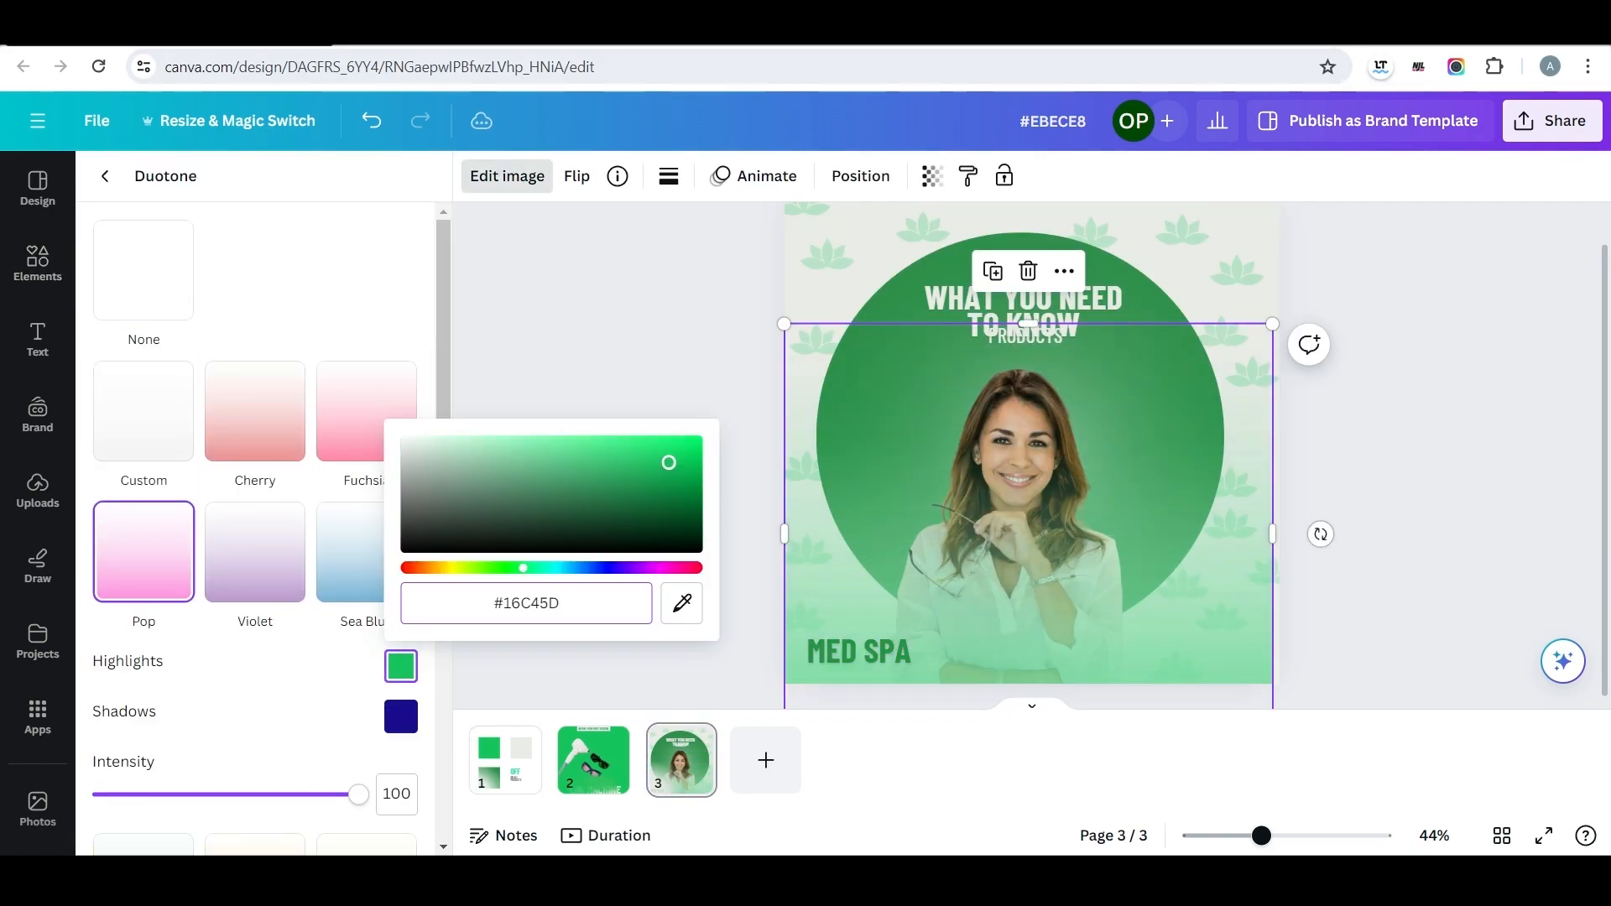
{"action": "left_click", "coordinate": [401, 716]}
{"action": "type", "text": "#16C45D"}
{"action": "left_click", "coordinate": [621, 369]}
{"action": "left_click", "coordinate": [1175, 587]}
{"action": "left_click", "coordinate": [1376, 537]}
{"action": "left_click", "coordinate": [1175, 587]}
{"action": "left_click_drag", "start_coordinate": [1273, 532], "coordinate": [1279, 532]}
{"action": "left_click", "coordinate": [1376, 537]}
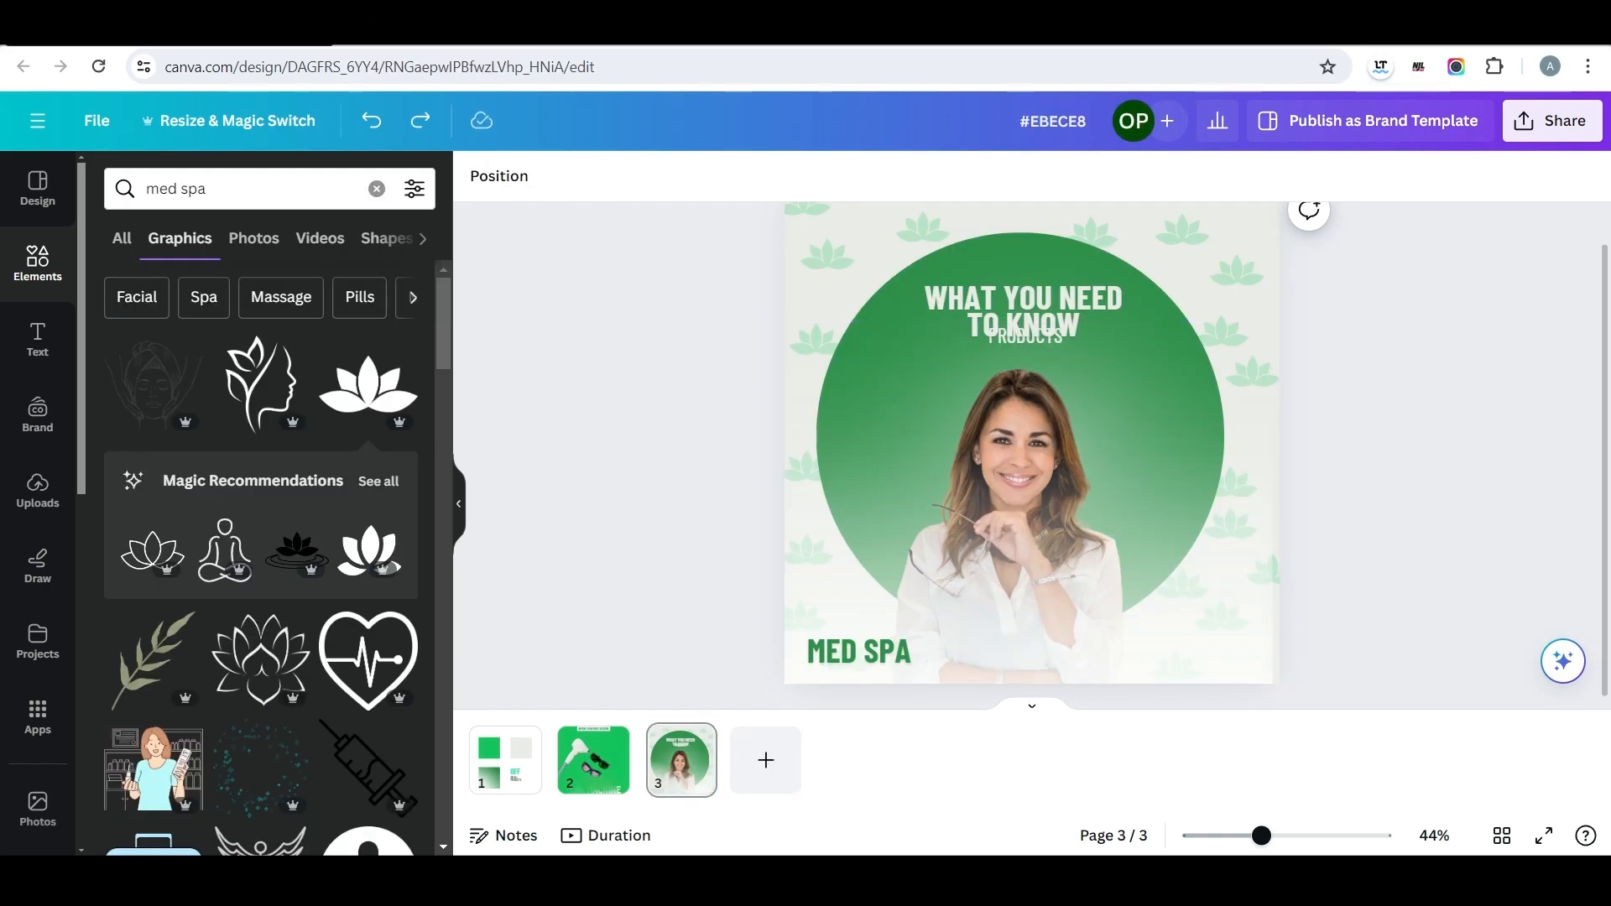
Add a fourth page and fill its background with the dark green document colour.
{"action": "left_click", "coordinate": [765, 760]}
{"action": "left_click", "coordinate": [478, 176]}
{"action": "left_click", "coordinate": [283, 303]}
{"action": "left_click", "coordinate": [621, 503]}
Copy a lotus from page three to page four, enlarge it and let it run past the page's right edge.
{"action": "left_click", "coordinate": [681, 760]}
{"action": "scroll", "coordinate": [805, 251], "scroll_direction": "up", "scroll_amount": 1}
{"action": "left_click", "coordinate": [803, 240]}
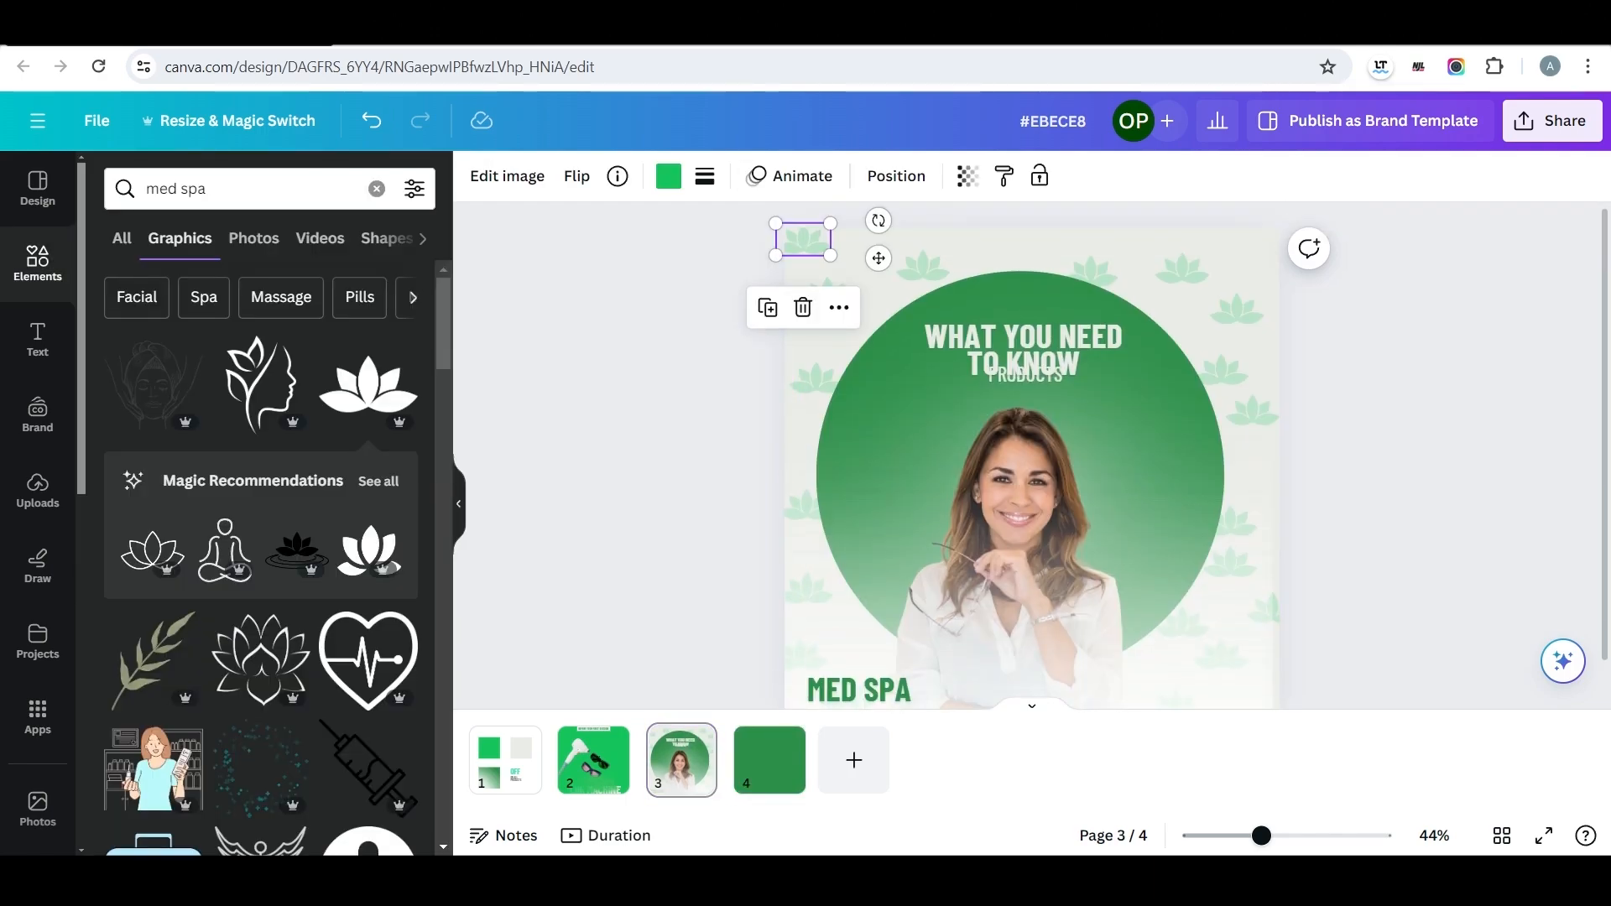
{"action": "left_click", "coordinate": [769, 760]}
{"action": "key", "text": "ctrl+v"}
{"action": "left_click_drag", "start_coordinate": [808, 243], "coordinate": [722, 251]}
{"action": "left_click_drag", "start_coordinate": [924, 370], "coordinate": [821, 308]}
{"action": "left_click_drag", "start_coordinate": [1060, 453], "coordinate": [1164, 469]}
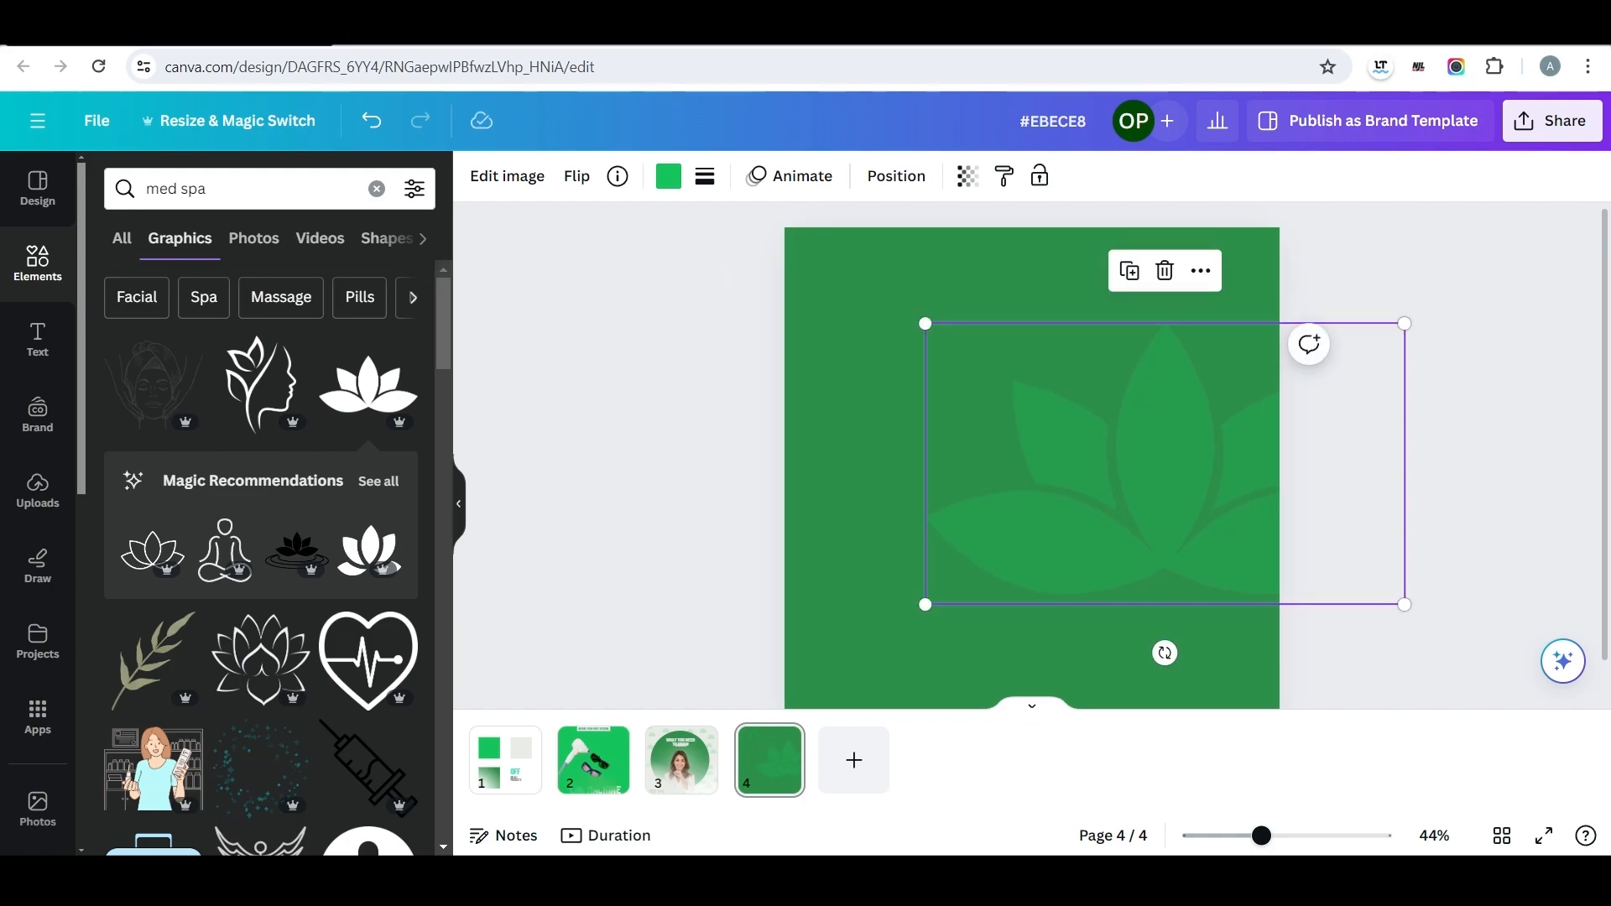
Recolour the large lotus light grey and make it fully opaque.
{"action": "left_click", "coordinate": [668, 176]}
{"action": "left_click", "coordinate": [401, 303]}
{"action": "left_click", "coordinate": [967, 176]}
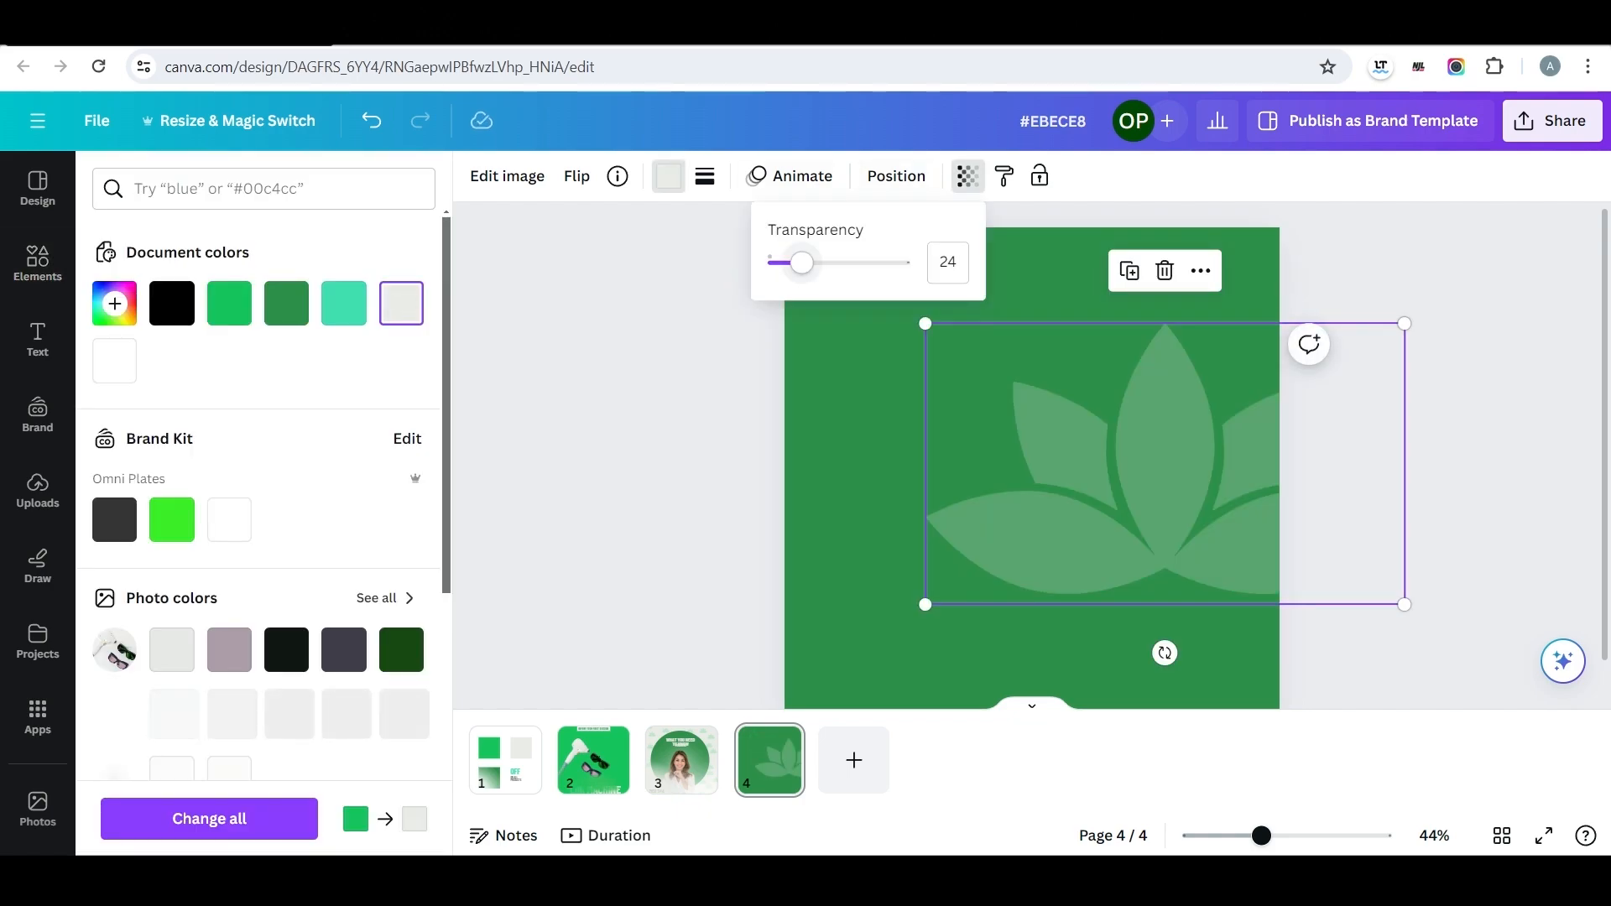
{"action": "left_click_drag", "start_coordinate": [802, 261], "coordinate": [913, 261]}
{"action": "scroll", "coordinate": [1032, 461], "scroll_direction": "down", "scroll_amount": 1}
Add the recently used photo of the long-haired woman in glasses and a white coat to page four.
{"action": "left_click", "coordinate": [38, 263]}
{"action": "left_click", "coordinate": [243, 189]}
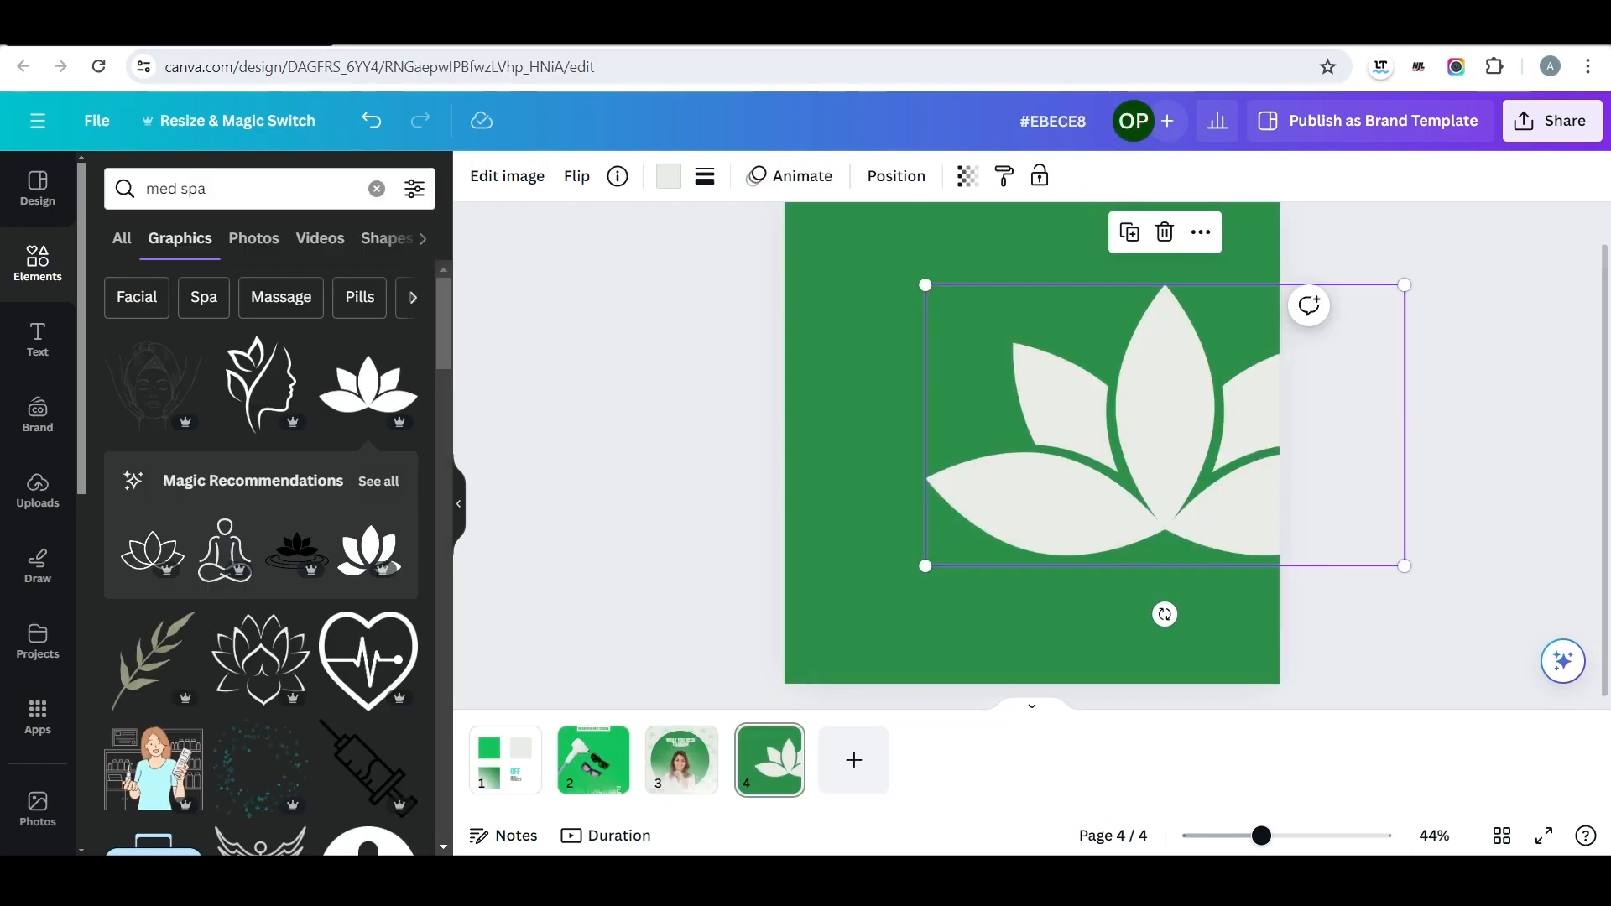
{"action": "left_click", "coordinate": [244, 189]}
{"action": "key", "text": "BackSpace"}
{"action": "key", "text": "Escape"}
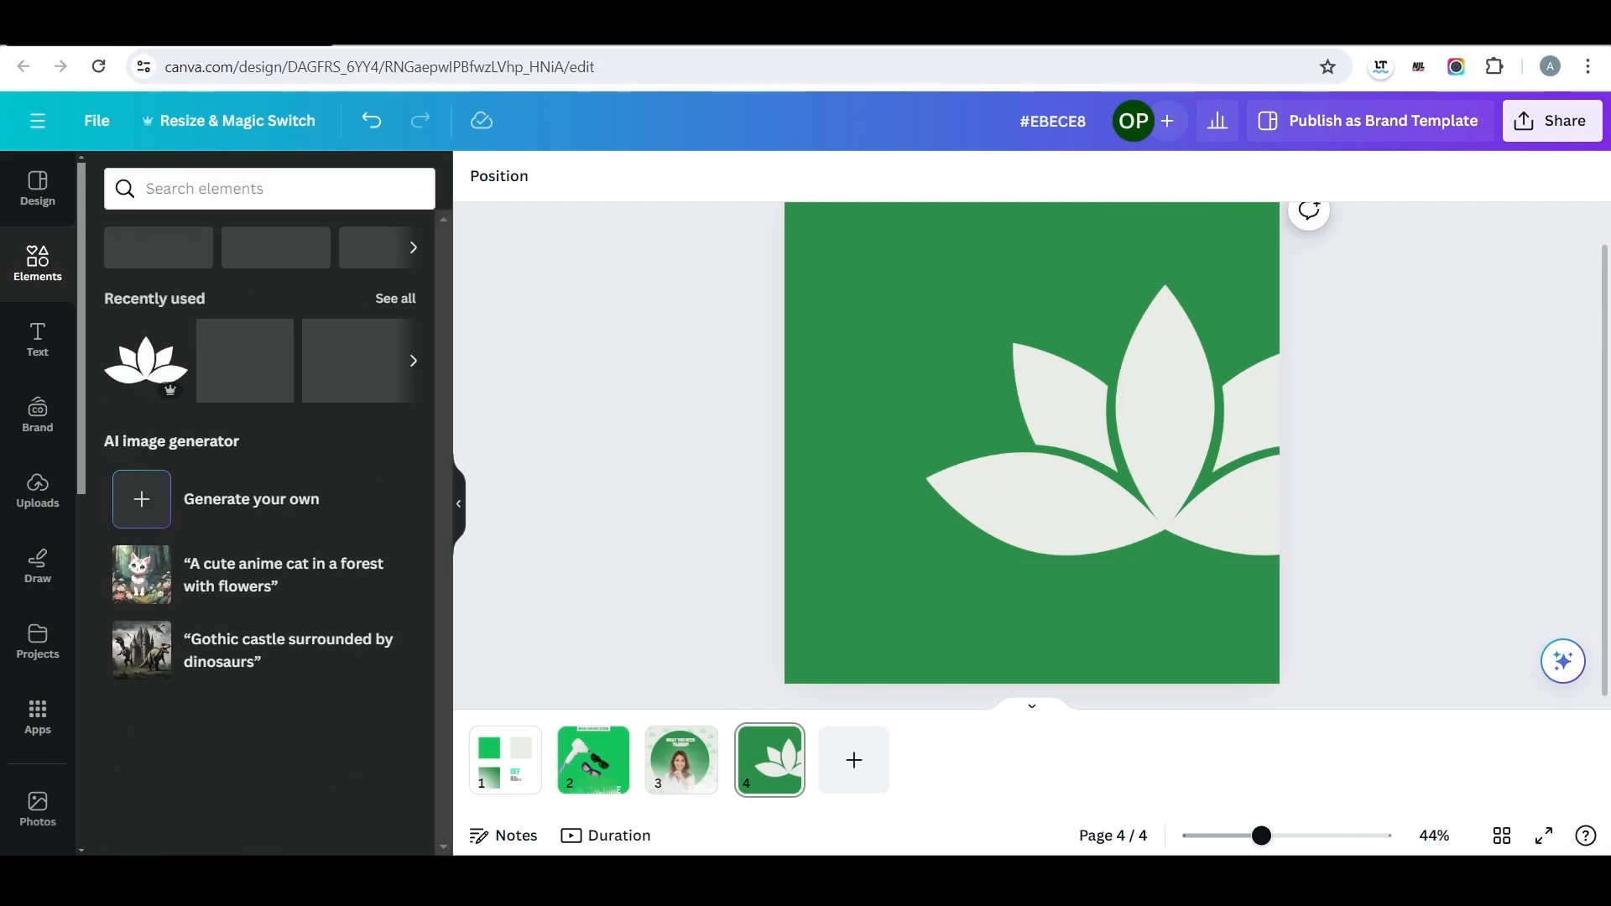
{"action": "left_click", "coordinate": [395, 299]}
{"action": "scroll", "coordinate": [369, 458], "scroll_direction": "down", "scroll_amount": 10}
{"action": "left_click", "coordinate": [370, 620]}
{"action": "key", "text": "Escape"}
{"action": "left_click", "coordinate": [116, 180]}
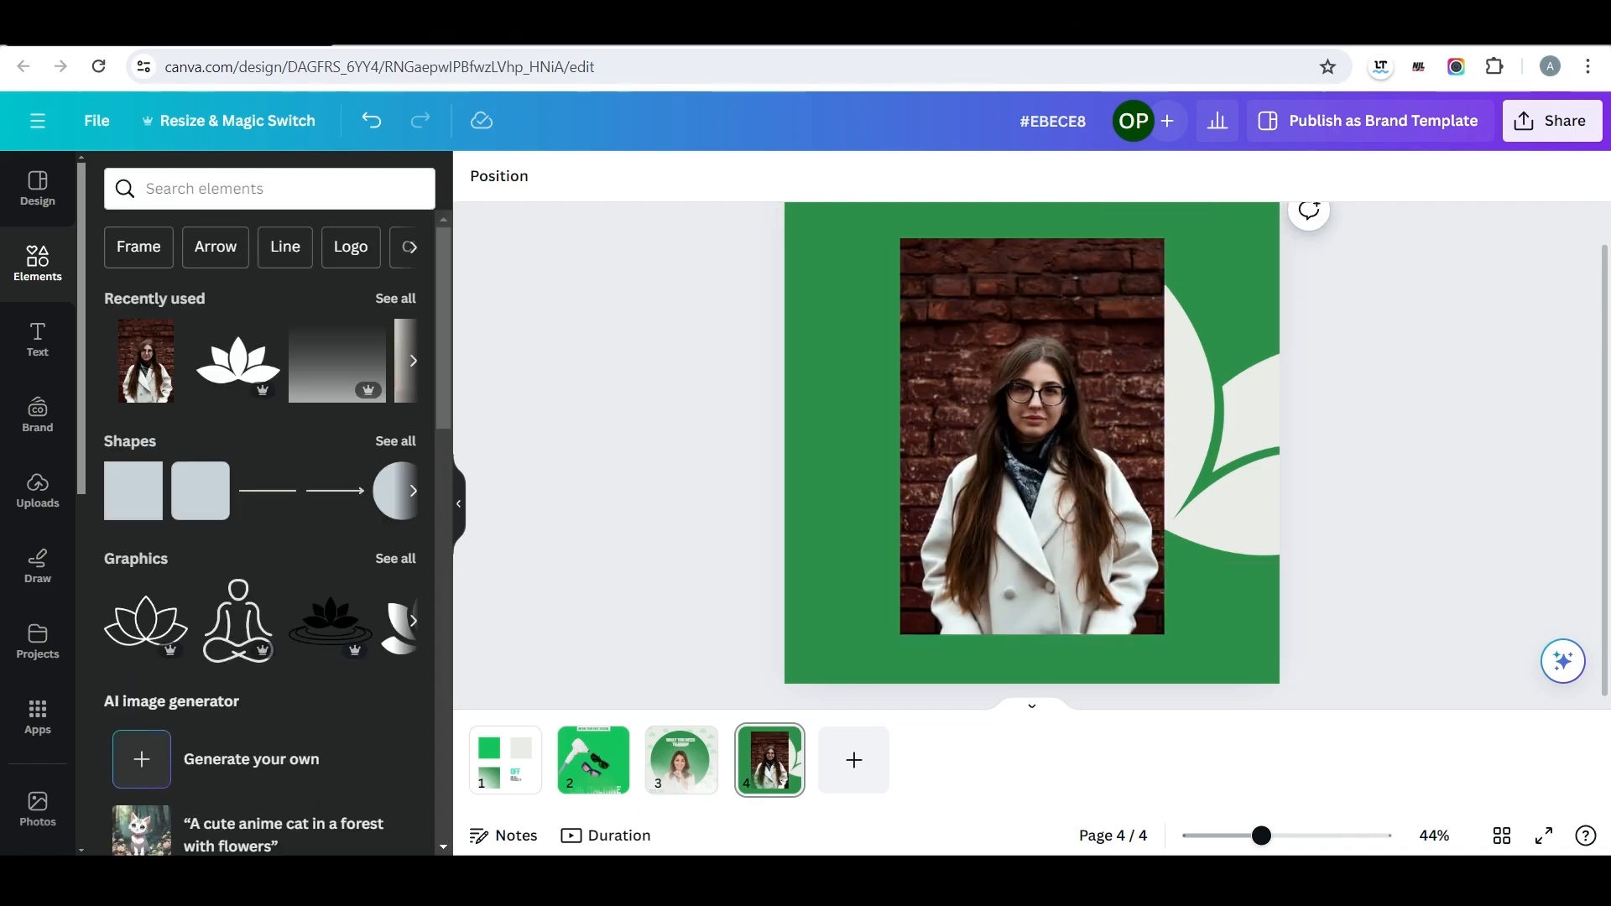
Enlarge the woman's photo, remove its background and place her in front of the lotus in the page's lower-right area.
{"action": "left_click", "coordinate": [1032, 437]}
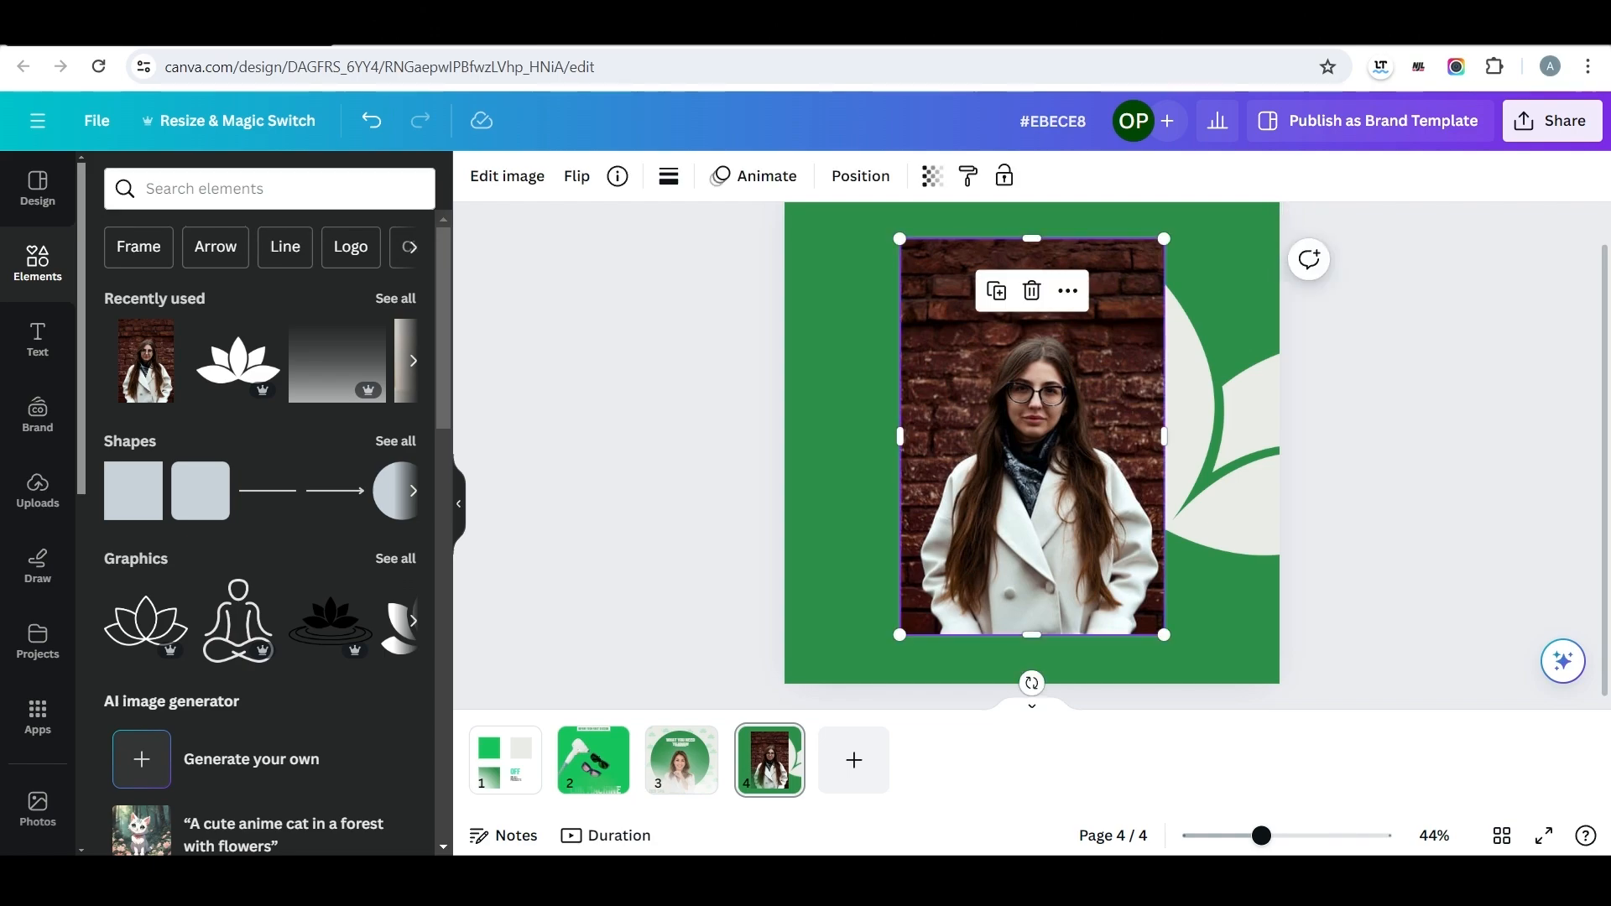
{"action": "left_click_drag", "start_coordinate": [1032, 436], "coordinate": [1132, 498]}
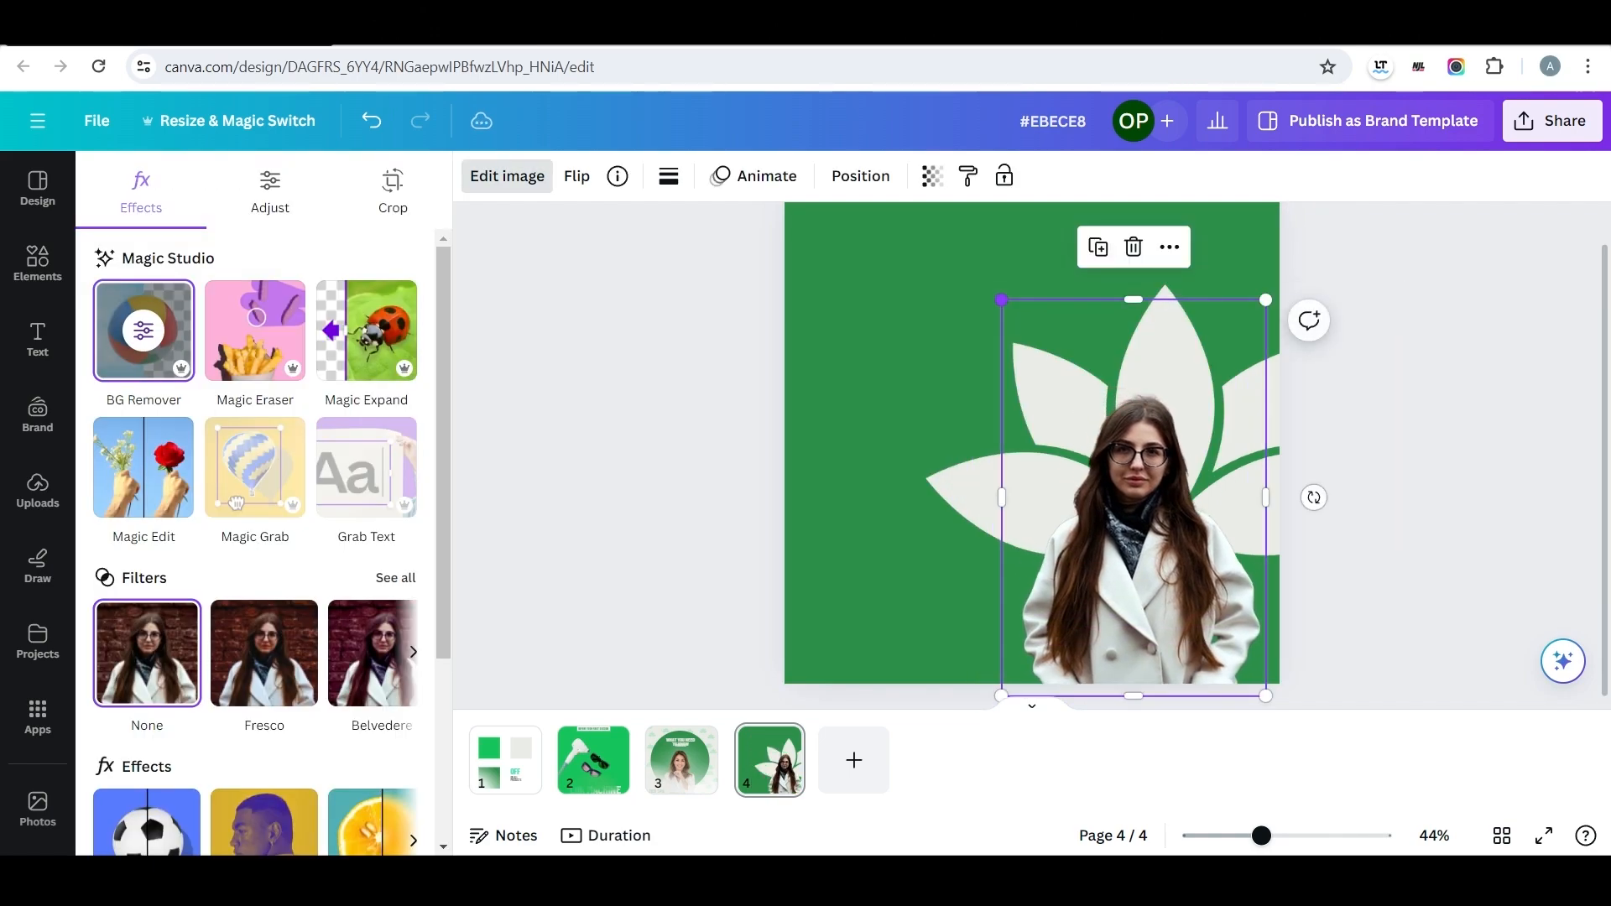
{"action": "left_click_drag", "start_coordinate": [1000, 300], "coordinate": [910, 256]}
{"action": "left_click_drag", "start_coordinate": [1099, 470], "coordinate": [1124, 516]}
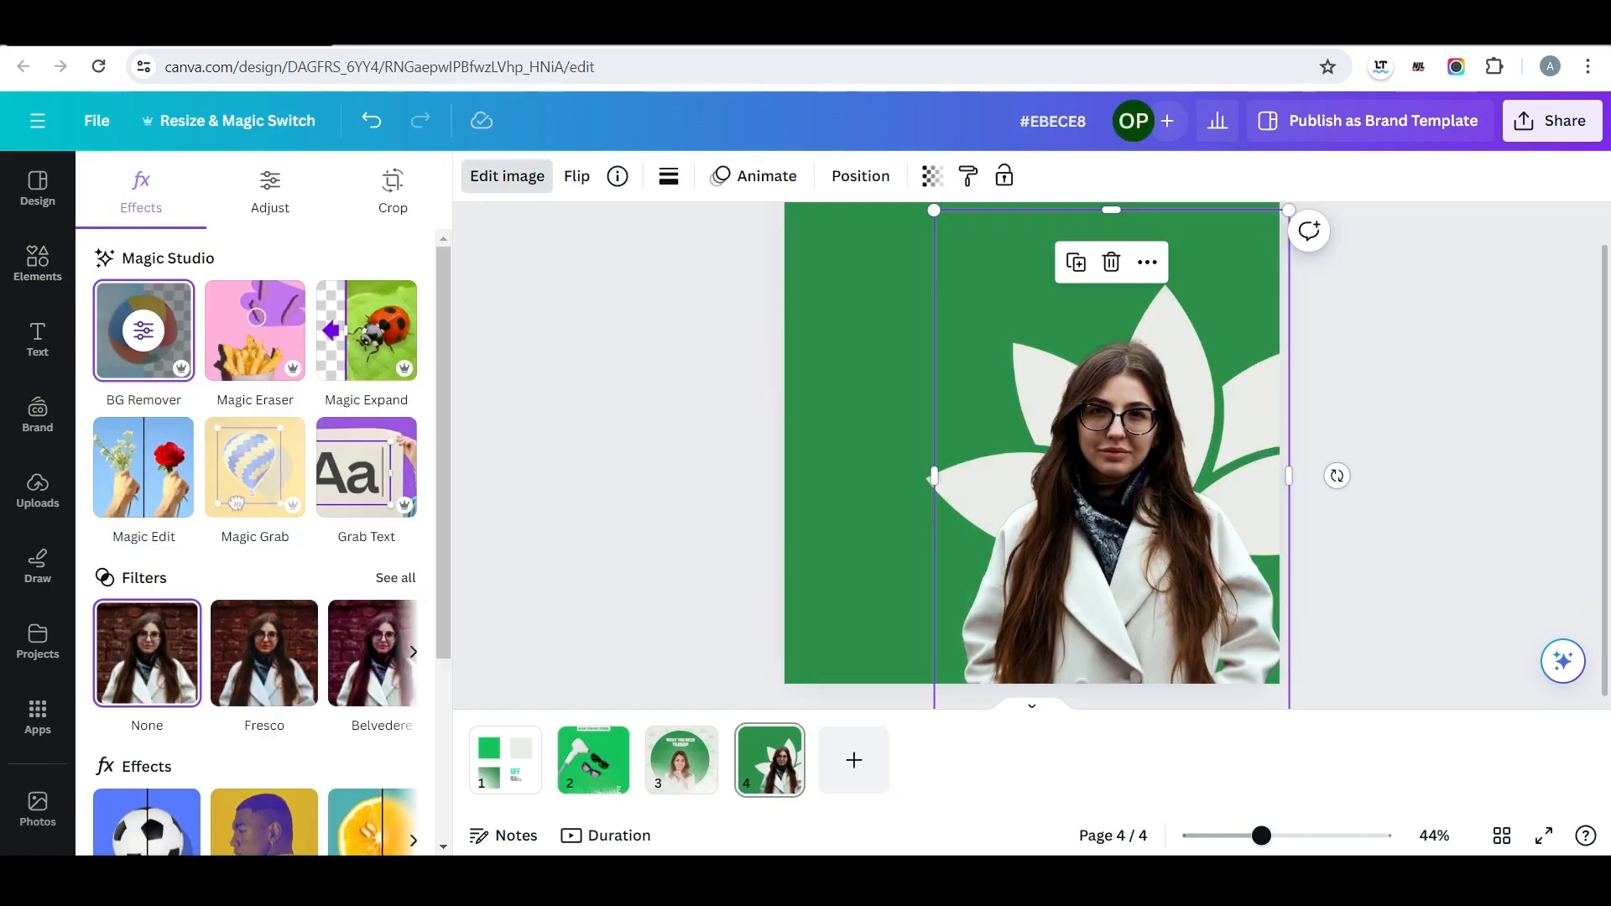
Adjust the woman's cutout to brightness 19, contrast -38, highlights 28 and shadows 13.
{"action": "left_click", "coordinate": [269, 193]}
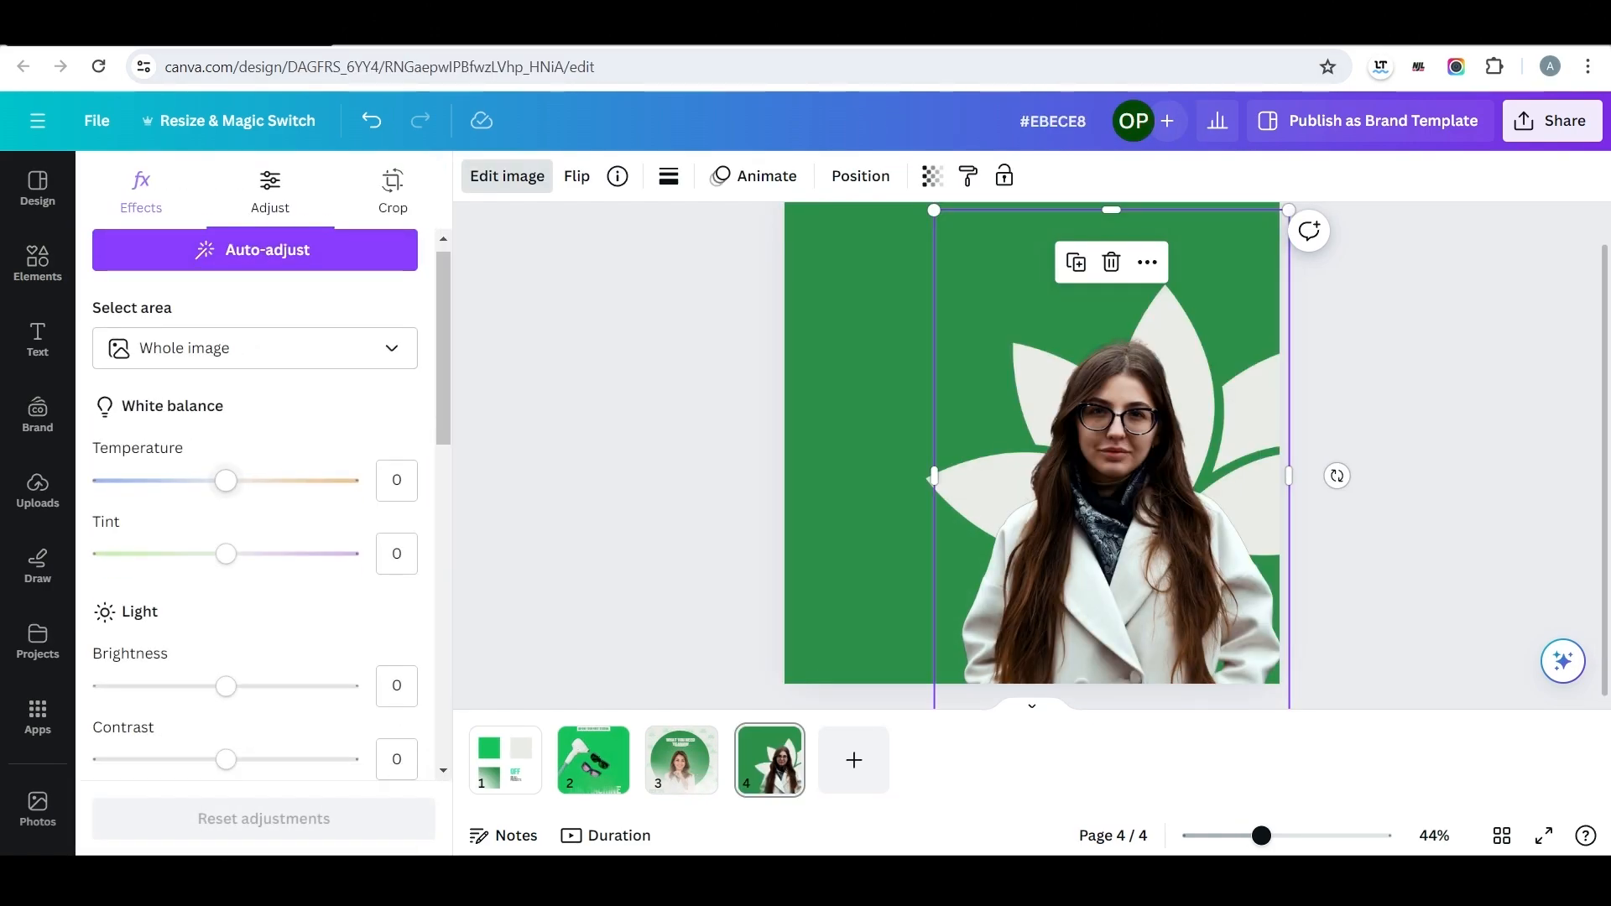
{"action": "scroll", "coordinate": [251, 504], "scroll_direction": "down", "scroll_amount": 3}
{"action": "left_click_drag", "start_coordinate": [226, 457], "coordinate": [251, 457]}
{"action": "left_click_drag", "start_coordinate": [232, 531], "coordinate": [177, 531]}
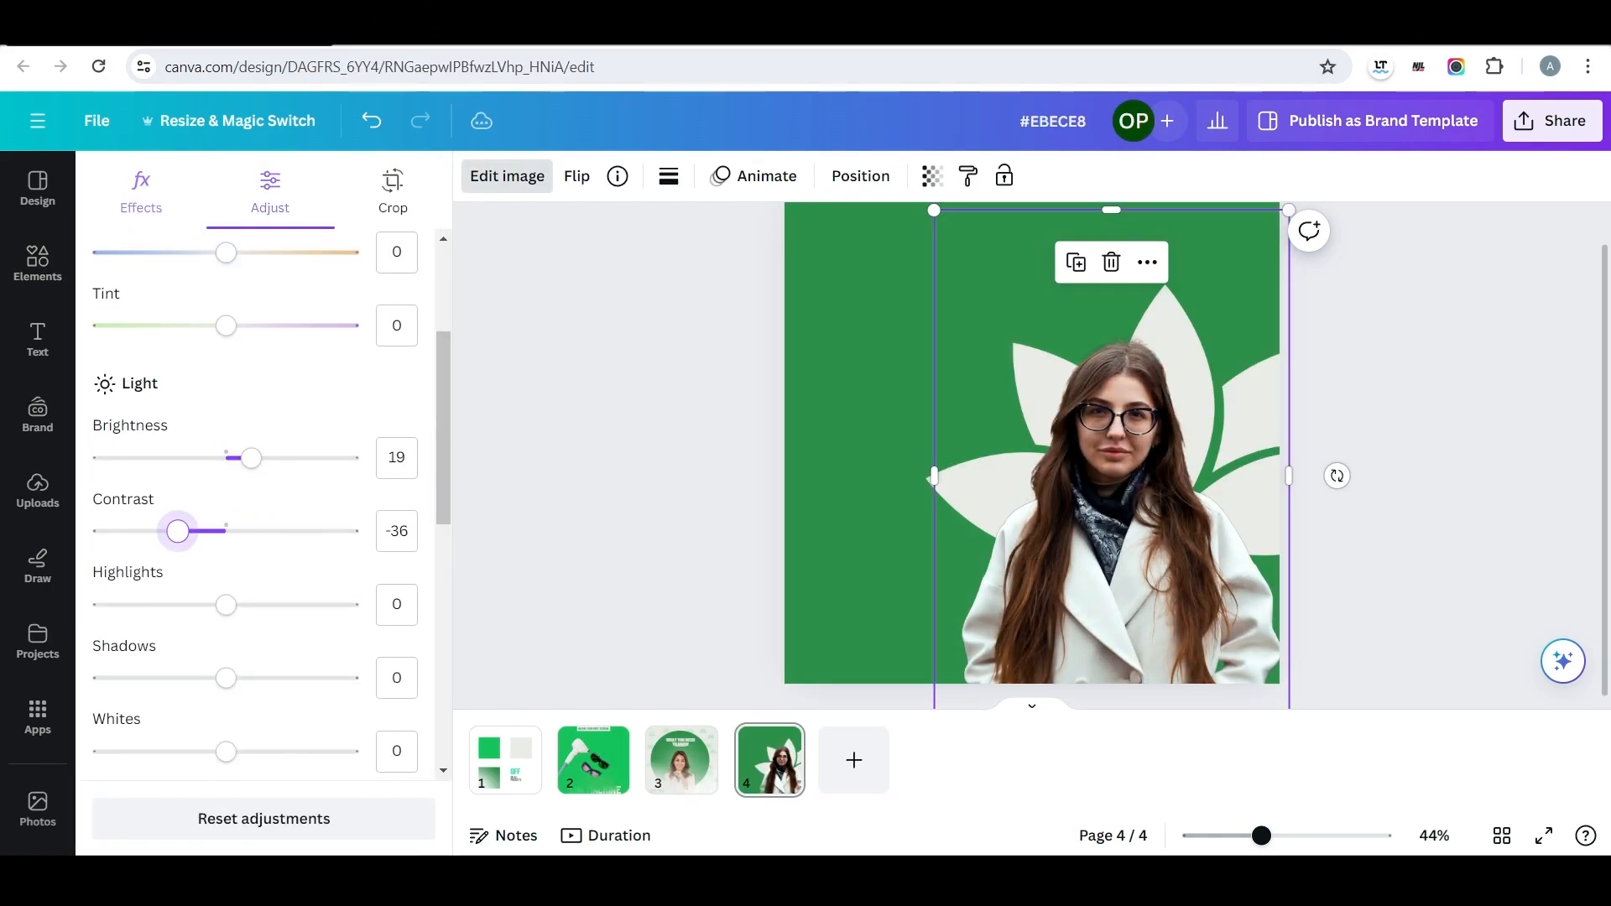
{"action": "scroll", "coordinate": [175, 531], "scroll_direction": "down", "scroll_amount": 3}
{"action": "left_click_drag", "start_coordinate": [226, 360], "coordinate": [224, 361]}
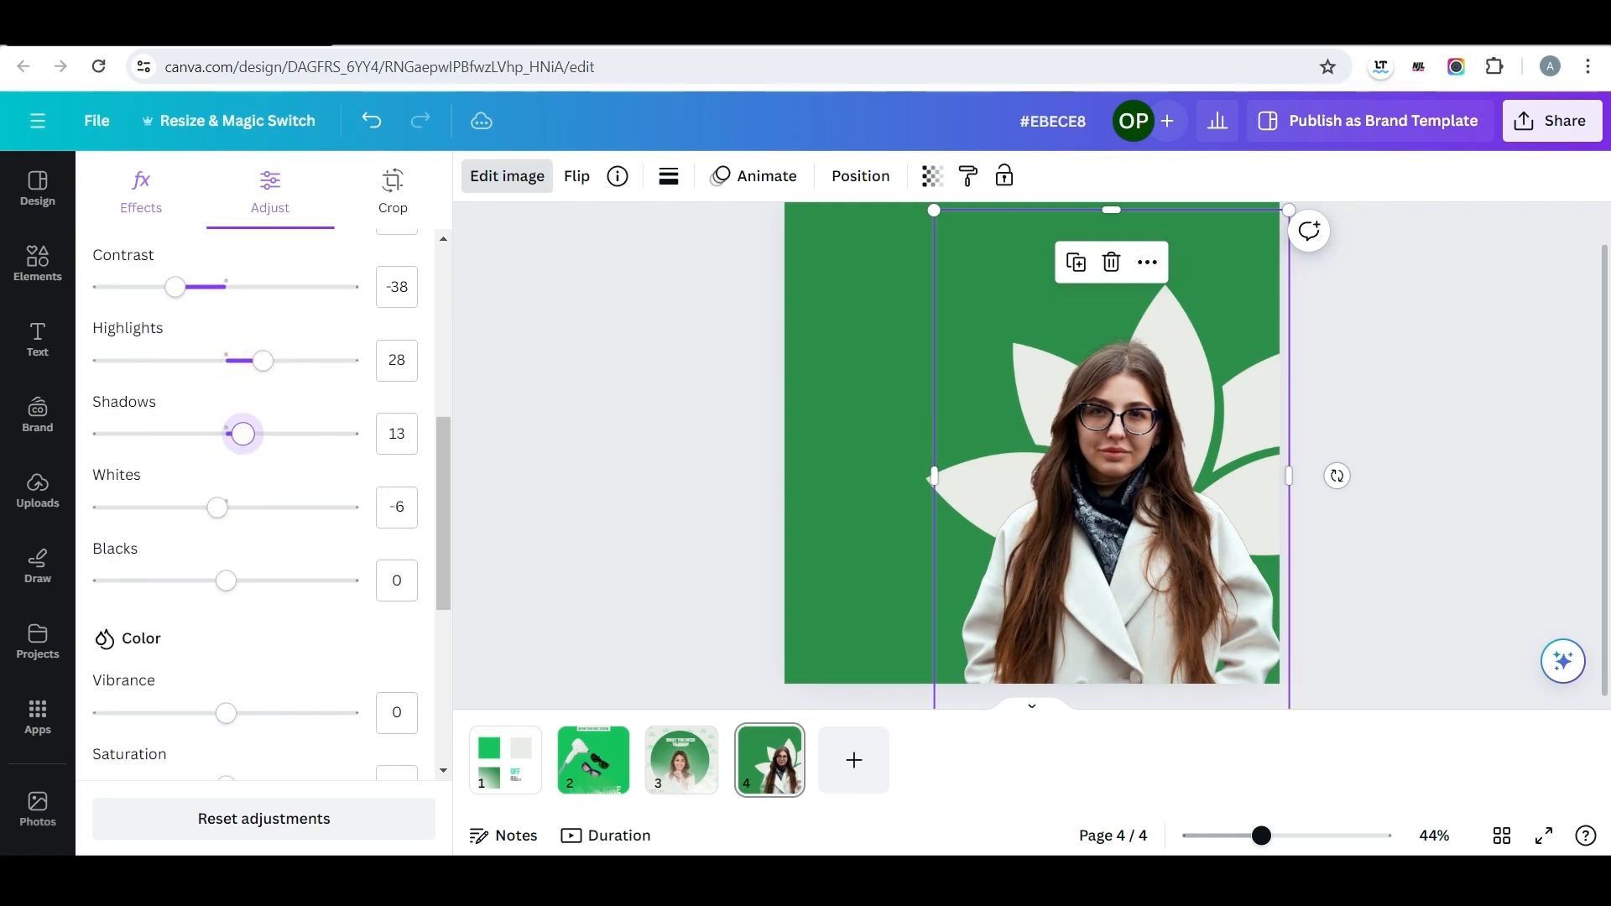
Fine-tune the whites of the woman's cutout and set its sharpness to 25 and clarity to -4.
{"action": "left_click_drag", "start_coordinate": [200, 508], "coordinate": [244, 508]}
{"action": "scroll", "coordinate": [244, 507], "scroll_direction": "down", "scroll_amount": 5}
{"action": "left_click_drag", "start_coordinate": [226, 596], "coordinate": [234, 595]}
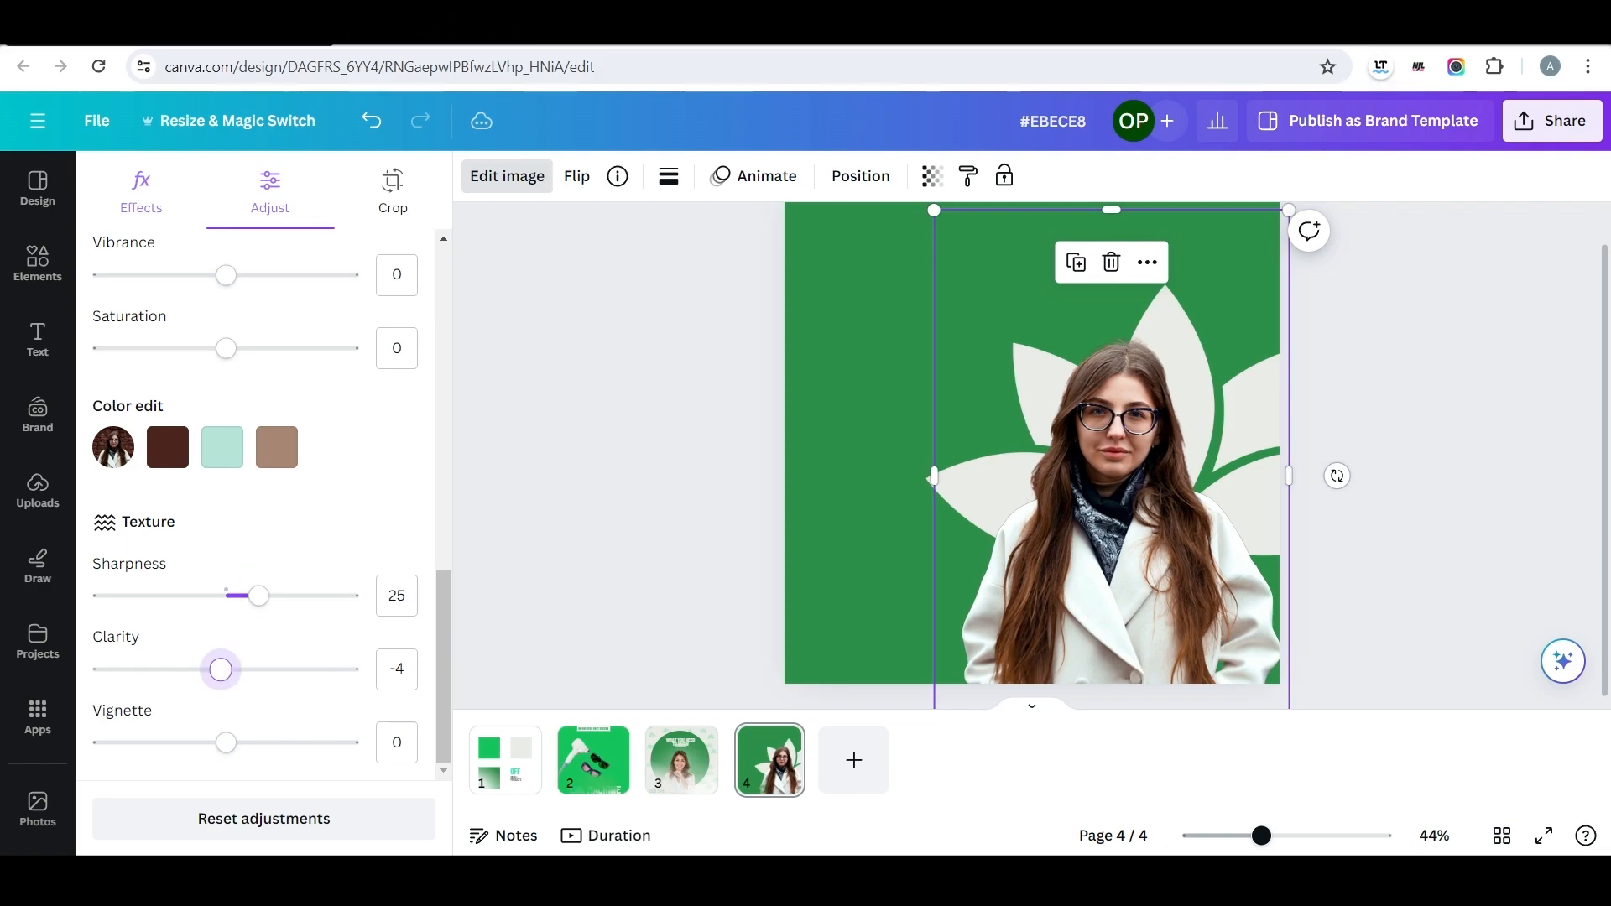
Give the woman's cutout a black Glow shadow with size 15, blur 30 and intensity 24.
{"action": "left_click", "coordinate": [507, 176]}
{"action": "left_click", "coordinate": [507, 177]}
{"action": "scroll", "coordinate": [254, 468], "scroll_direction": "down", "scroll_amount": 3}
{"action": "left_click", "coordinate": [147, 587]}
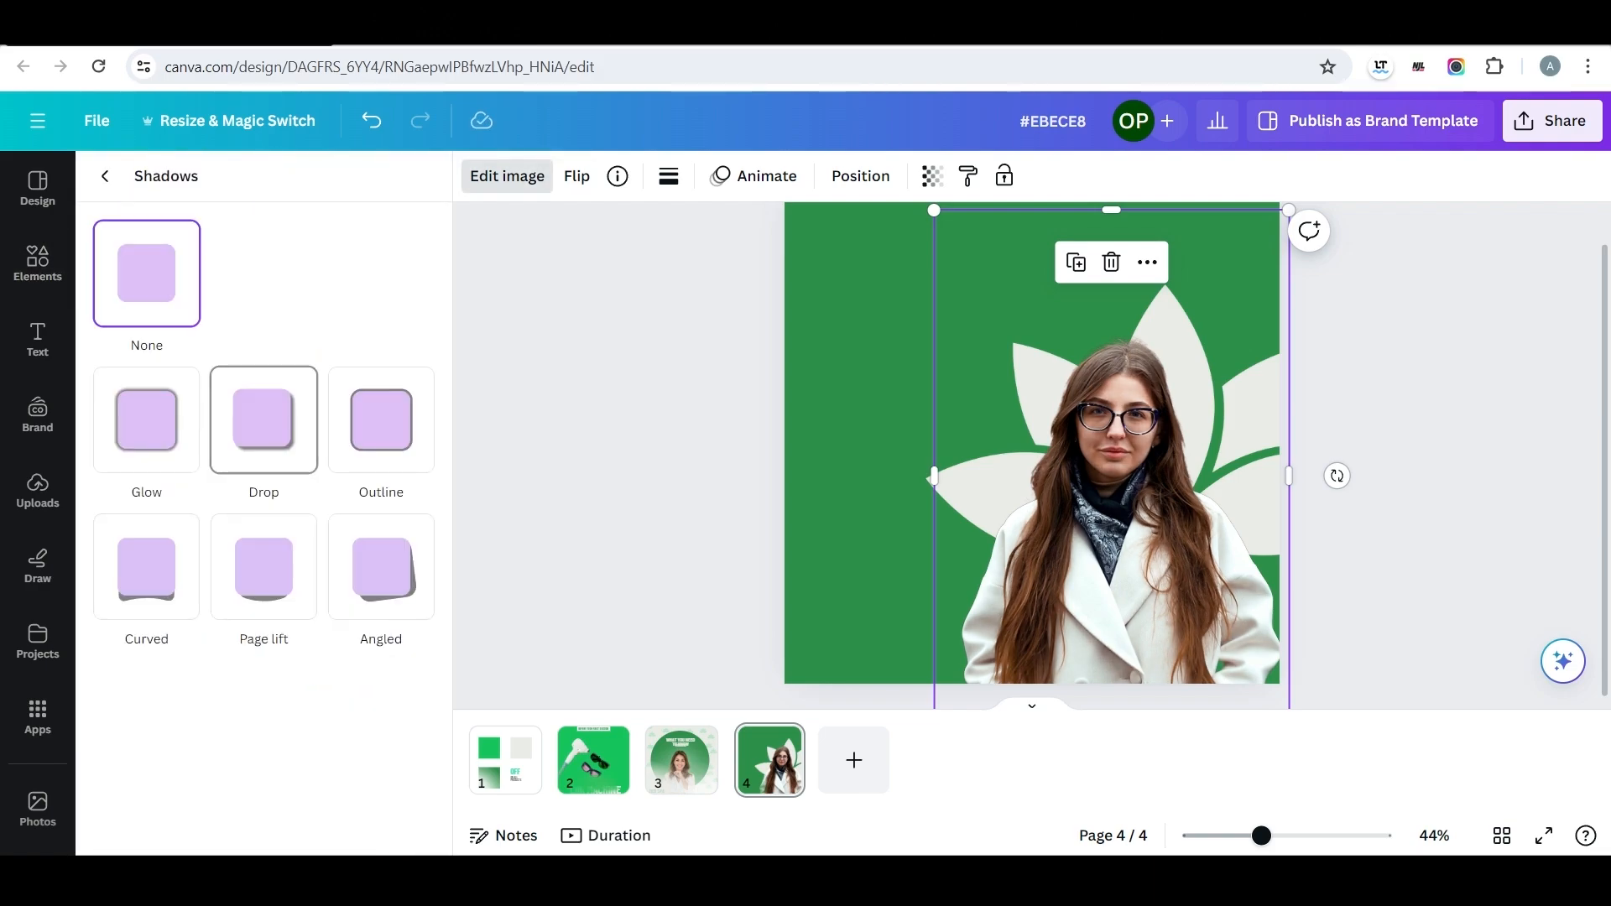
{"action": "left_click", "coordinate": [147, 420]}
{"action": "scroll", "coordinate": [131, 604], "scroll_direction": "down", "scroll_amount": 1}
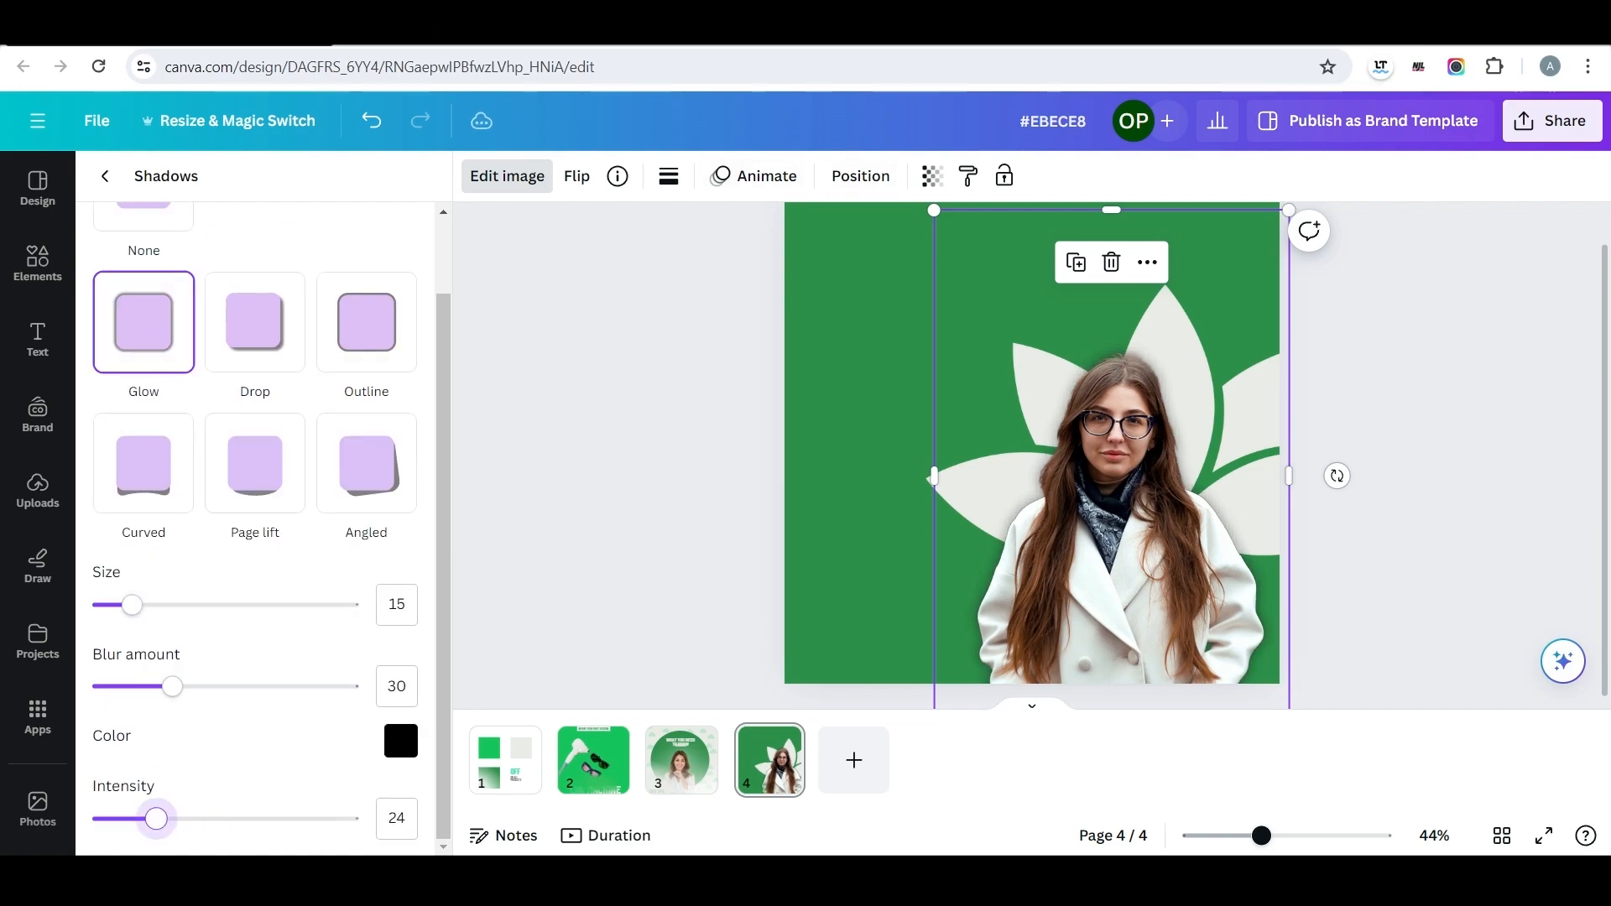
{"action": "scroll", "coordinate": [1031, 455], "scroll_direction": "up", "scroll_amount": 1}
Enlarge the glowing woman's cutout and reposition it in page four's lower-right corner.
{"action": "left_click_drag", "start_coordinate": [933, 248], "coordinate": [900, 198]}
{"action": "left_click_drag", "start_coordinate": [1099, 503], "coordinate": [1124, 521]}
{"action": "left_click", "coordinate": [38, 263]}
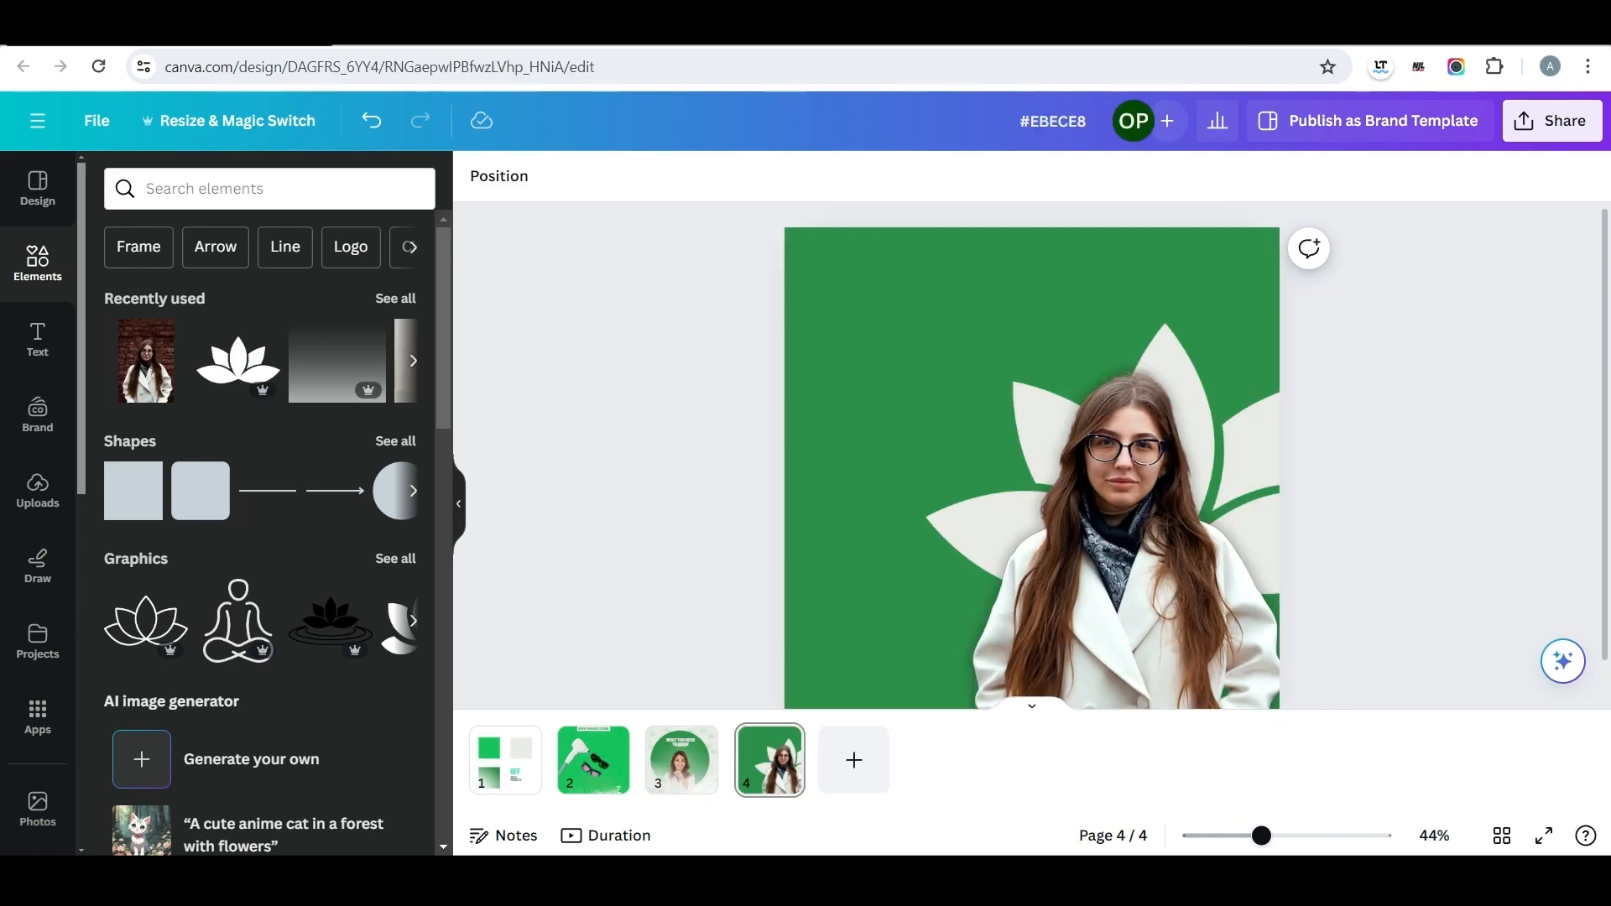
Add a fifth page and search the photos for "person sitting".
{"action": "scroll", "coordinate": [1032, 456], "scroll_direction": "down", "scroll_amount": 1}
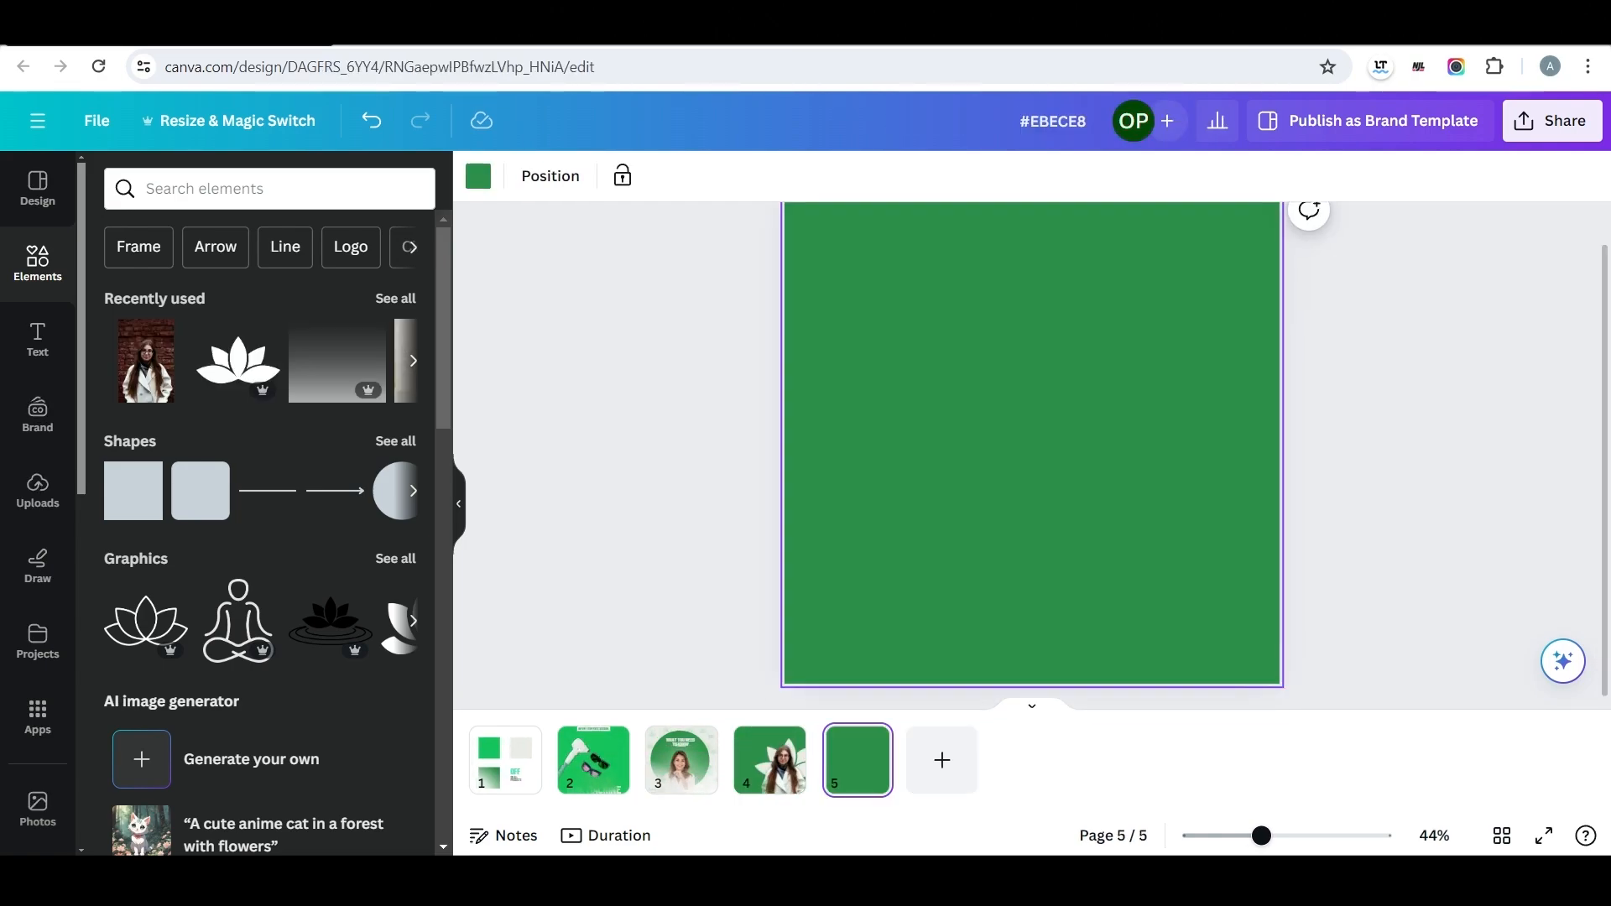
{"action": "type", "text": "perso"}
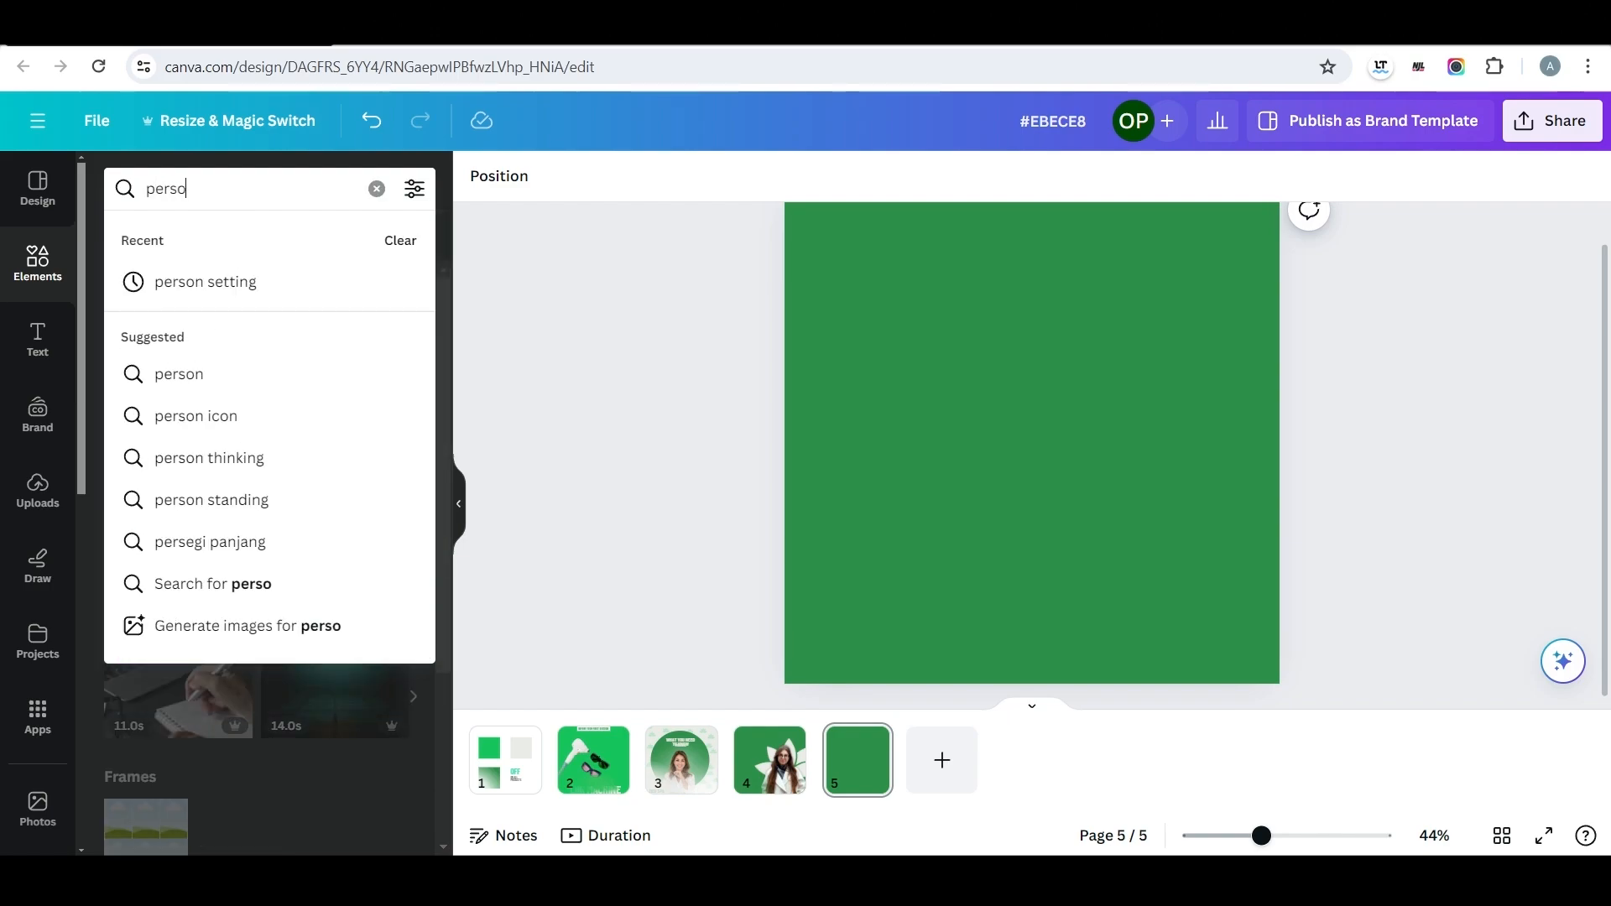
{"action": "type", "text": "n sitting"}
{"action": "key", "text": "Return"}
{"action": "left_click", "coordinate": [253, 239]}
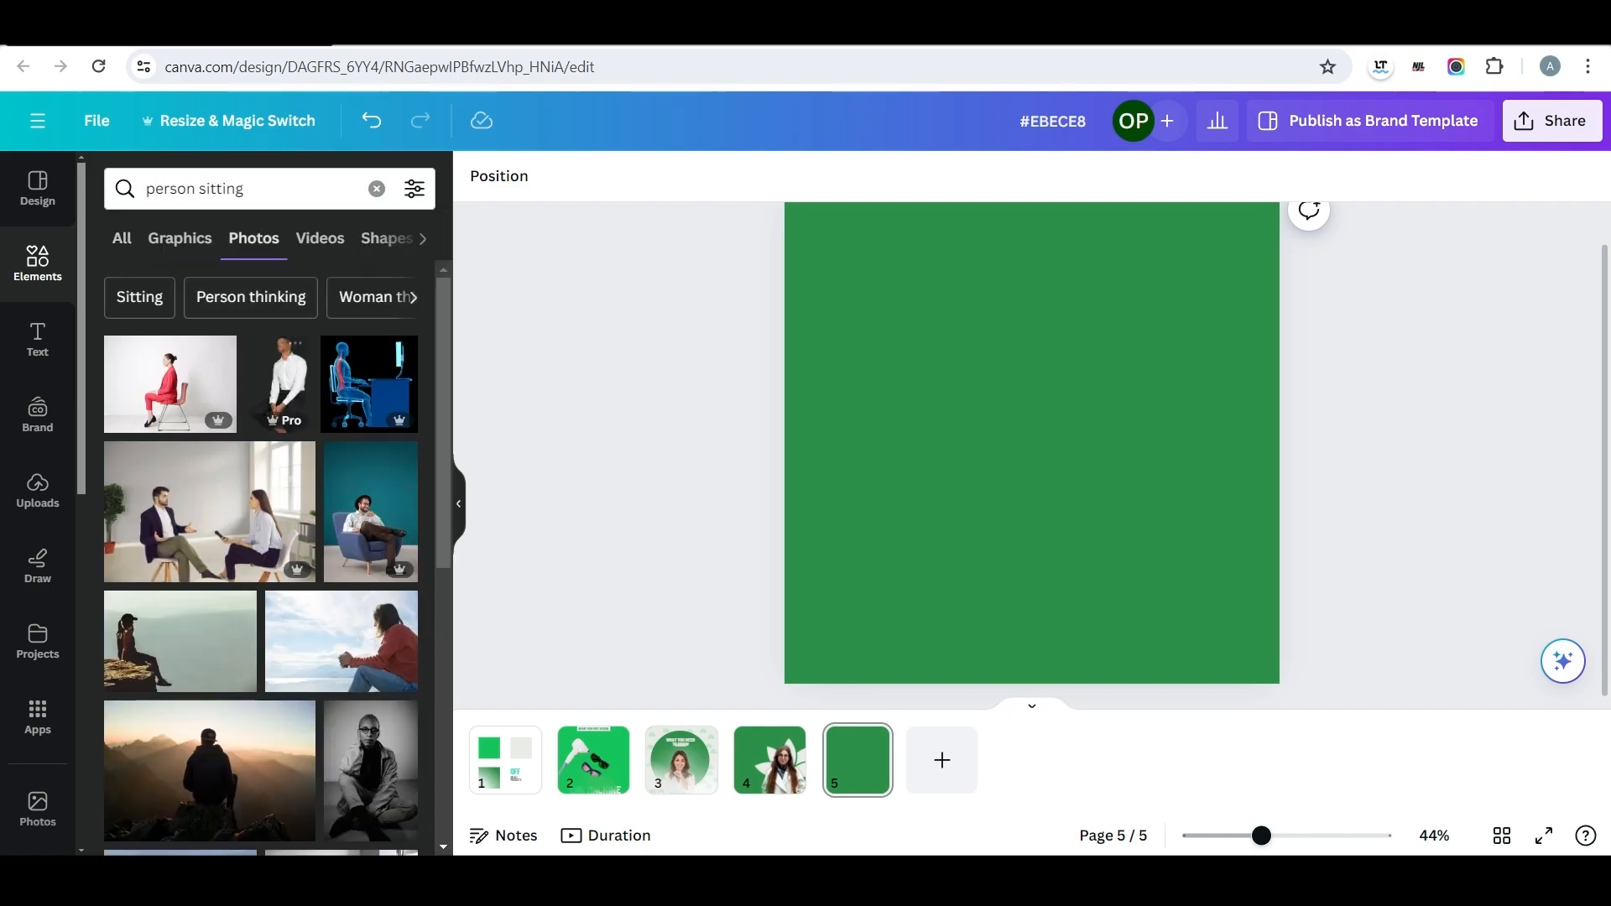
Change page five's background to light grey and insert the photo of the woman in a red suit on a chair.
{"action": "scroll", "coordinate": [352, 504], "scroll_direction": "down", "scroll_amount": 6}
{"action": "scroll", "coordinate": [352, 503], "scroll_direction": "down", "scroll_amount": 10}
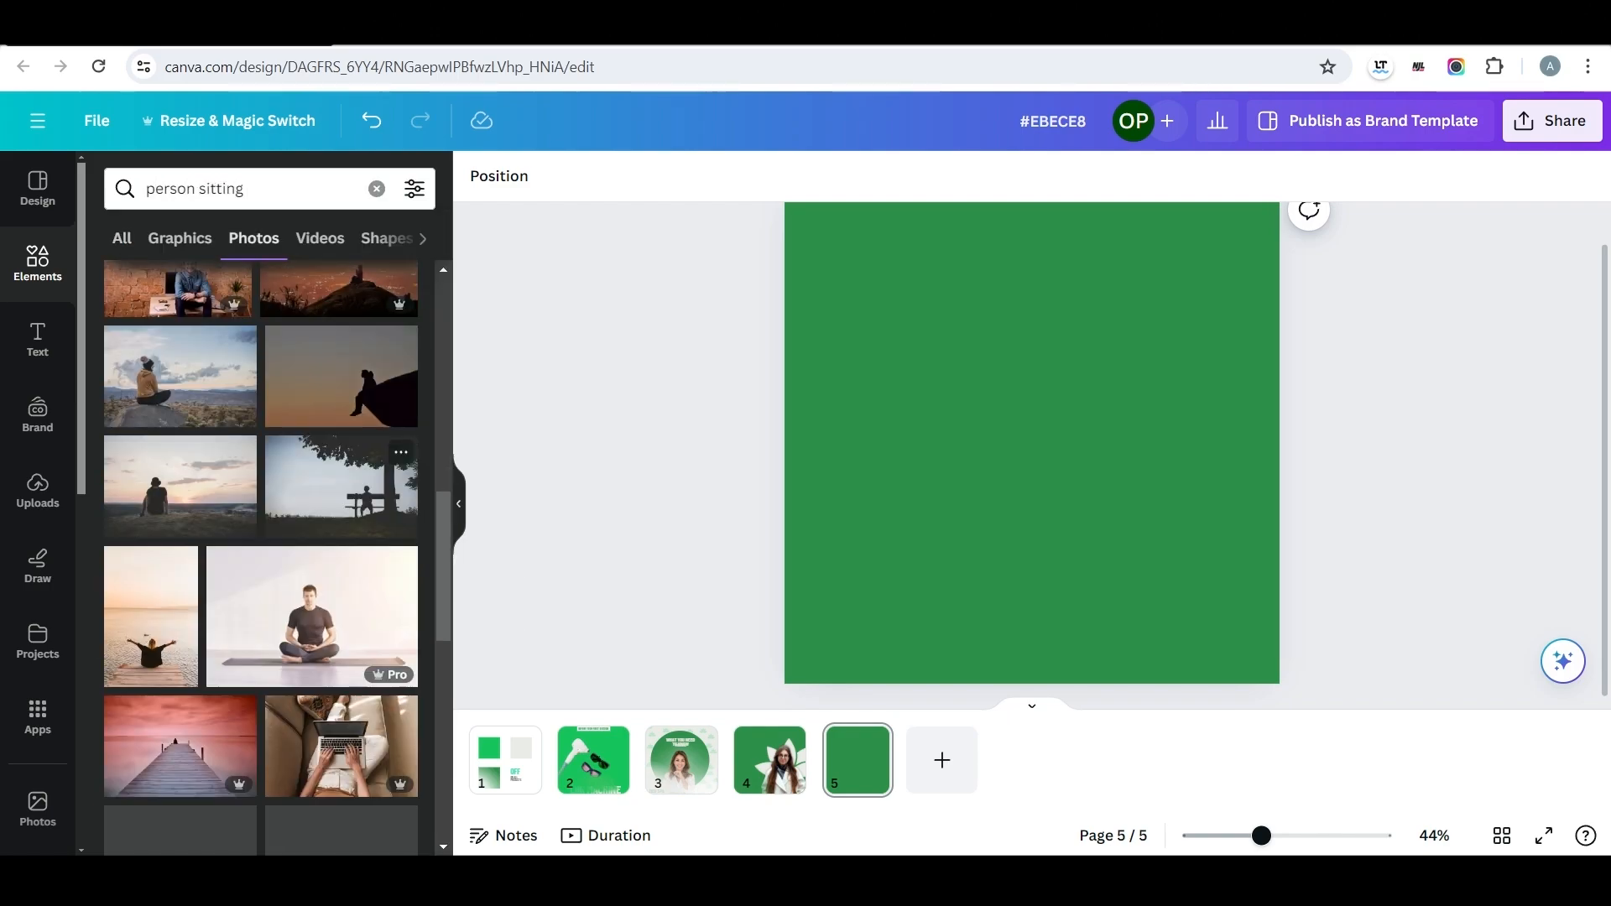
{"action": "scroll", "coordinate": [260, 554], "scroll_direction": "up", "scroll_amount": 3}
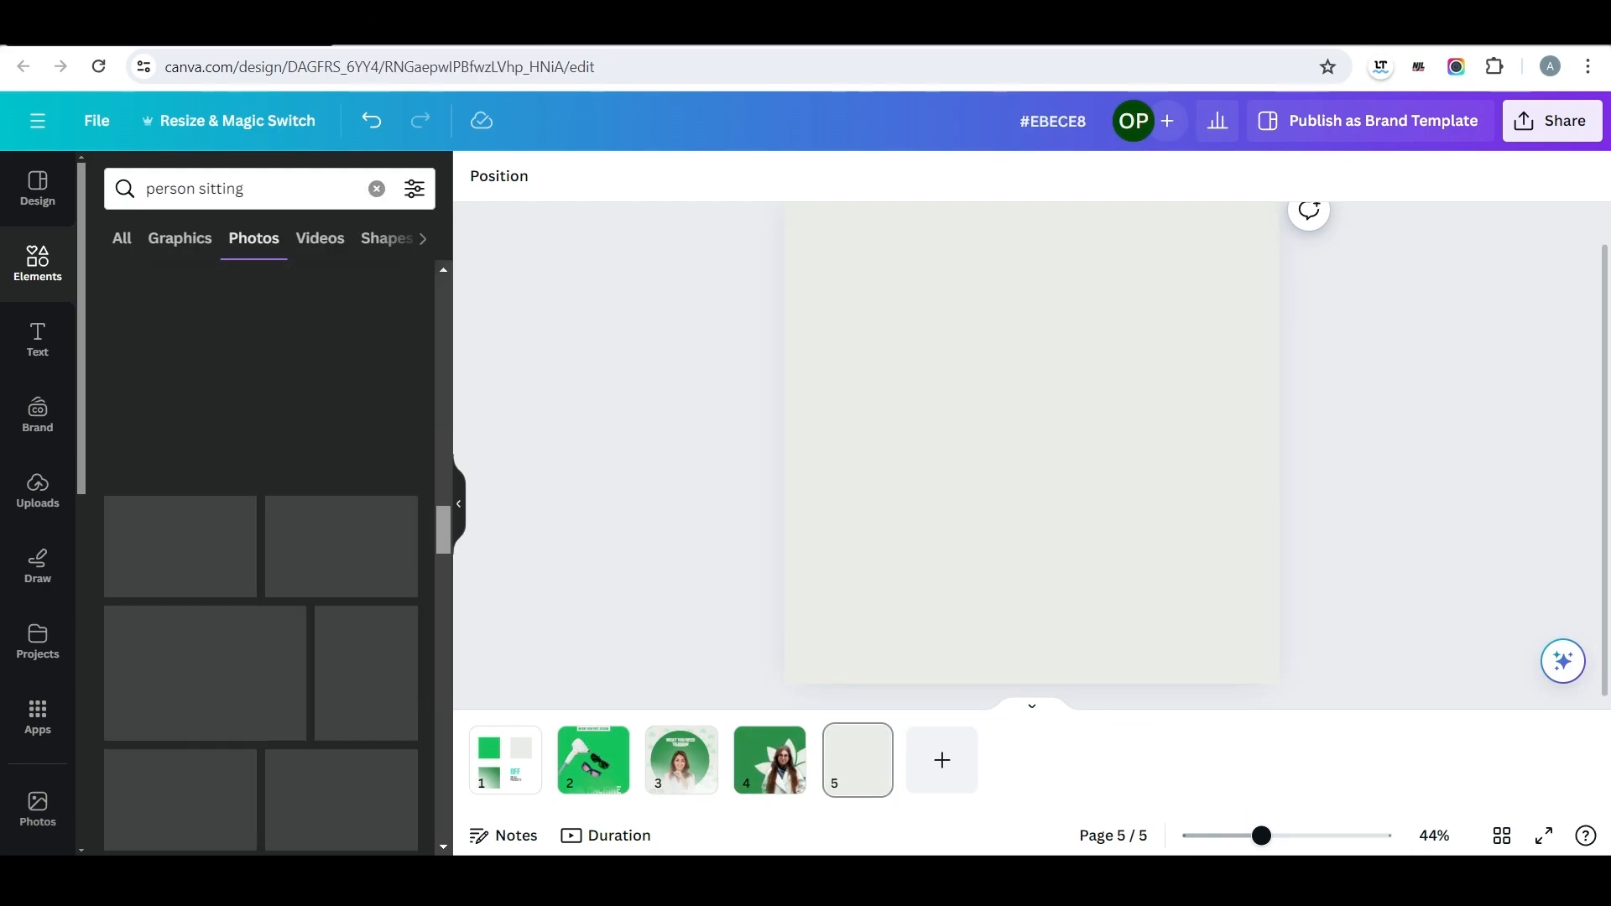
{"action": "left_click", "coordinate": [170, 384]}
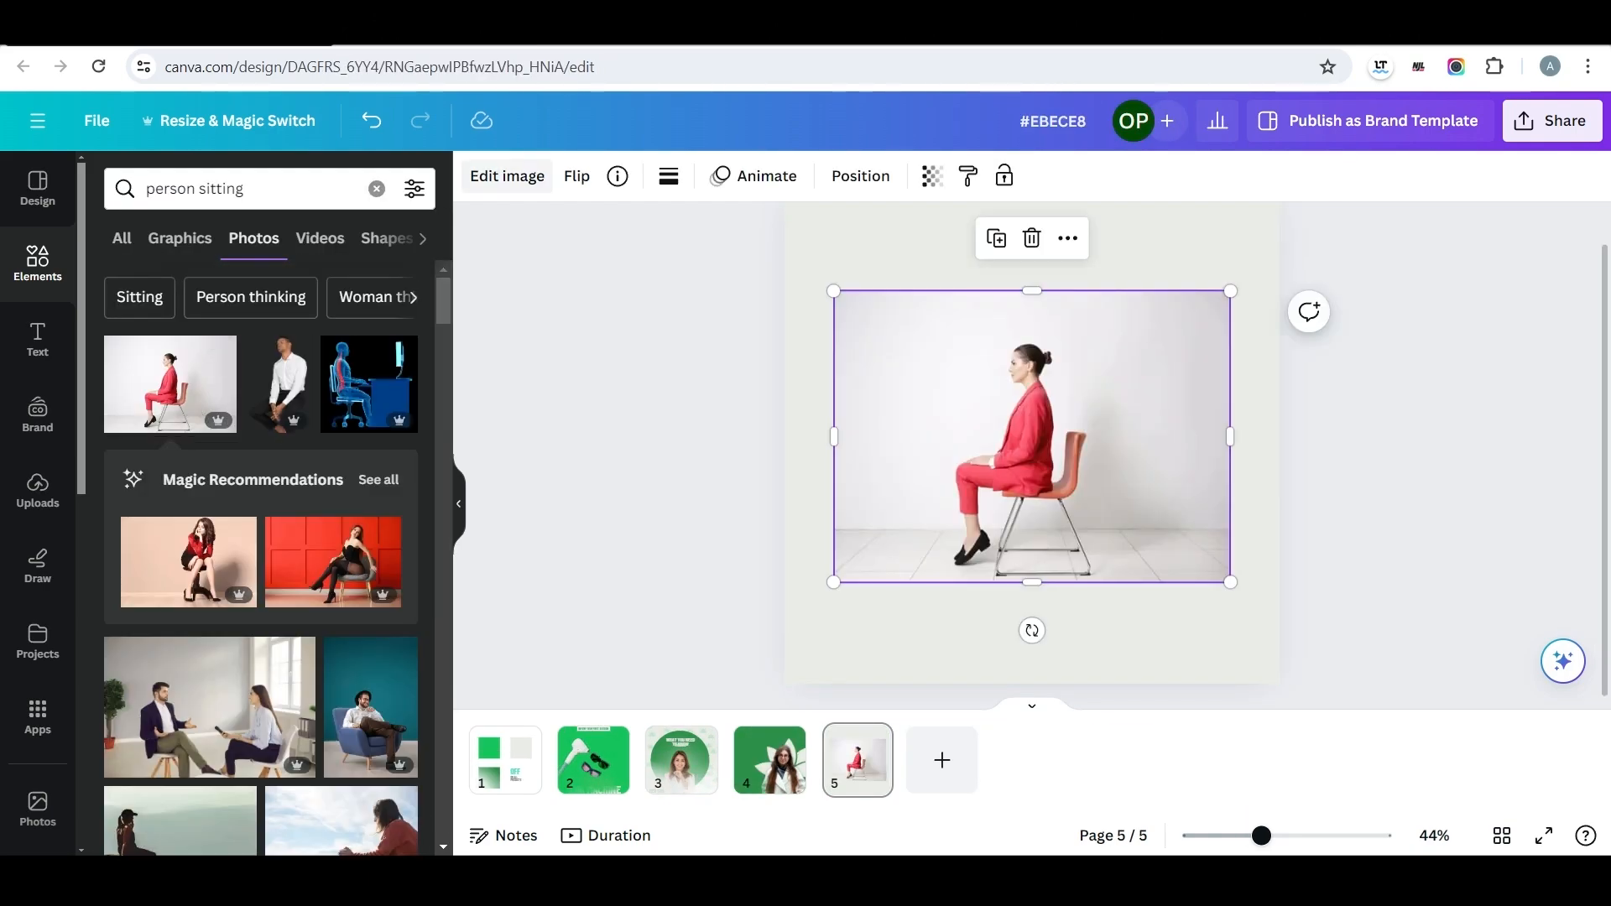
Remove the seated woman's background, enlarge her and place her slightly right of page five's centre.
{"action": "left_click", "coordinate": [507, 177]}
{"action": "left_click", "coordinate": [143, 330]}
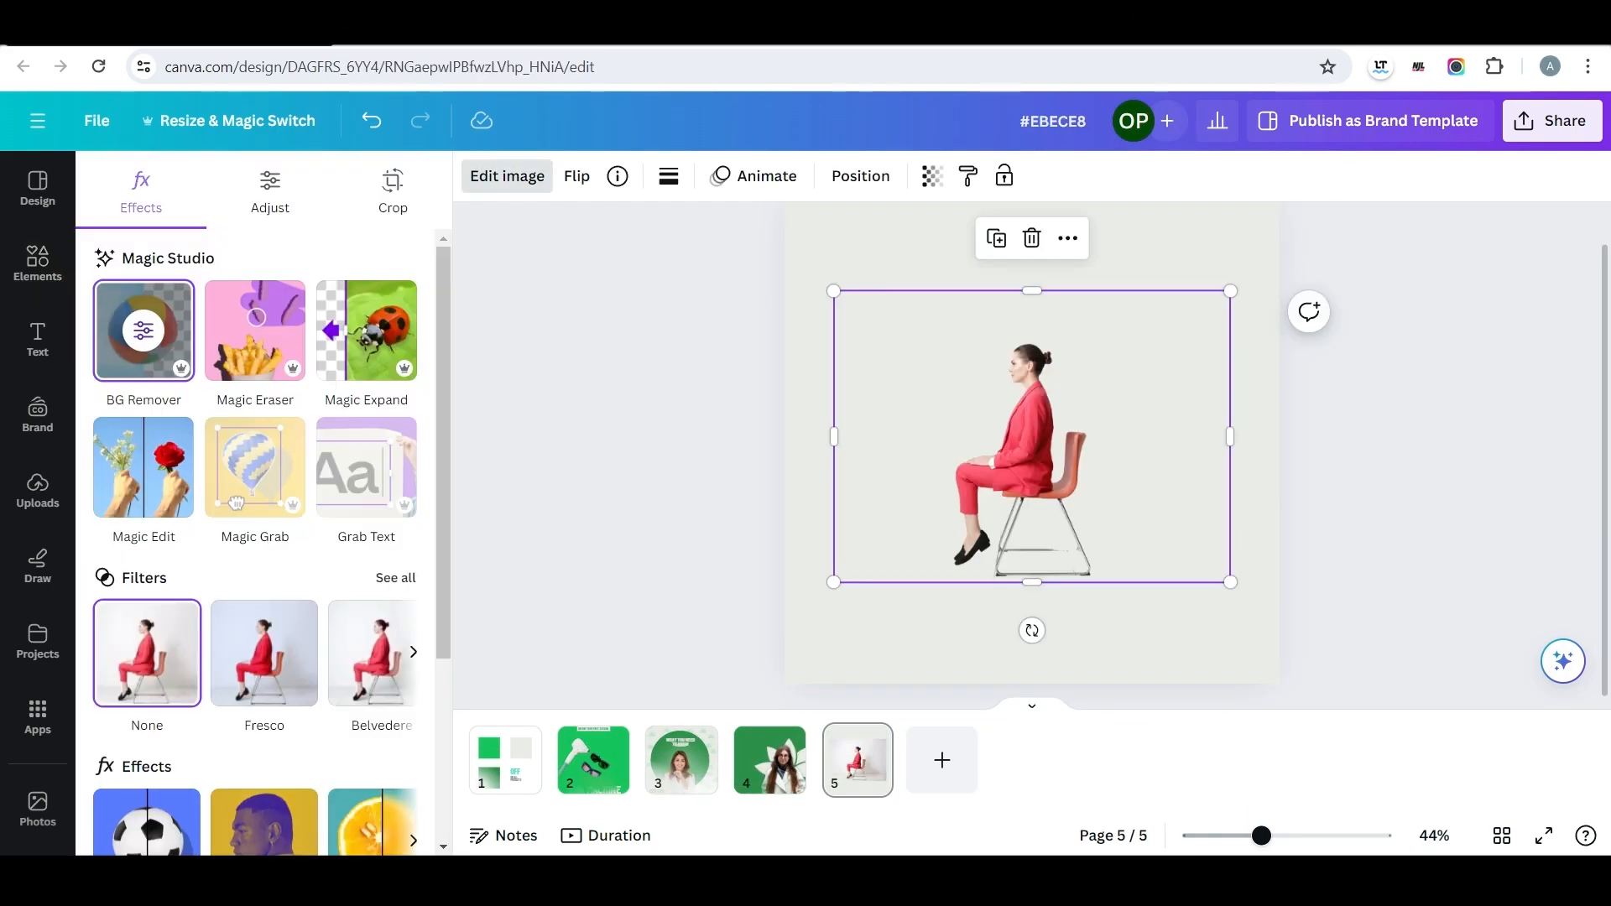
{"action": "left_click_drag", "start_coordinate": [1031, 436], "coordinate": [1125, 499]}
{"action": "left_click_drag", "start_coordinate": [926, 354], "coordinate": [738, 213]}
{"action": "left_click_drag", "start_coordinate": [1031, 428], "coordinate": [1108, 442]}
Give the seated woman a black Glow shadow with size 15, blur 60 and intensity 32.
{"action": "left_click", "coordinate": [507, 176]}
{"action": "left_click", "coordinate": [507, 176]}
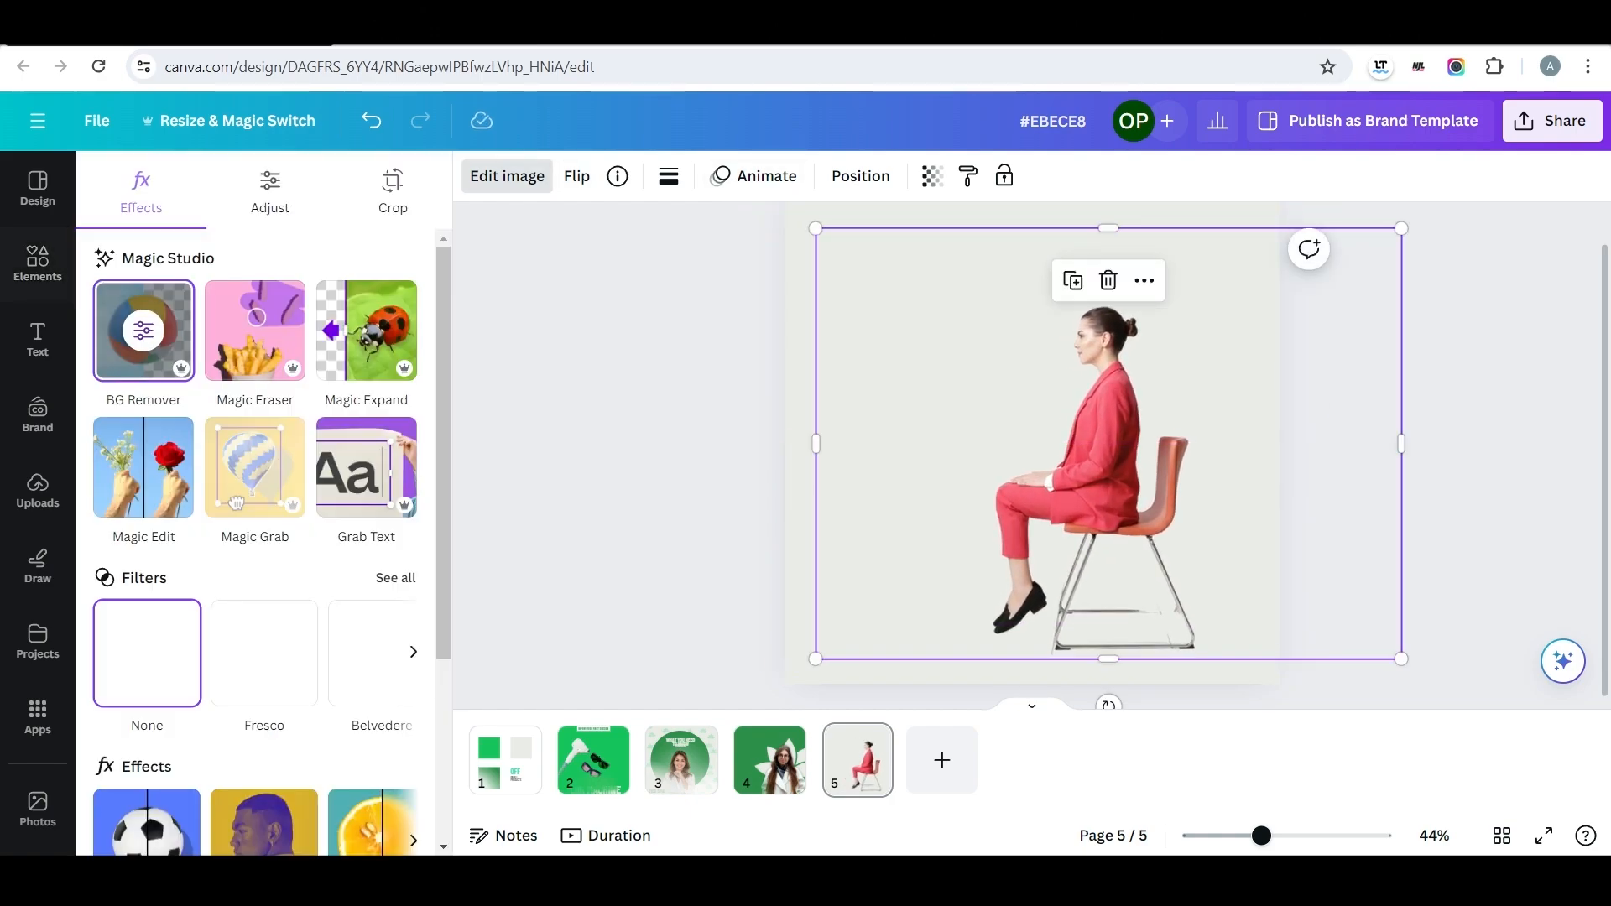
{"action": "scroll", "coordinate": [202, 587], "scroll_direction": "down", "scroll_amount": 3}
{"action": "left_click", "coordinate": [160, 587]}
{"action": "left_click", "coordinate": [144, 411]}
{"action": "scroll", "coordinate": [251, 503], "scroll_direction": "down", "scroll_amount": 1}
{"action": "left_click_drag", "start_coordinate": [172, 686], "coordinate": [249, 686]}
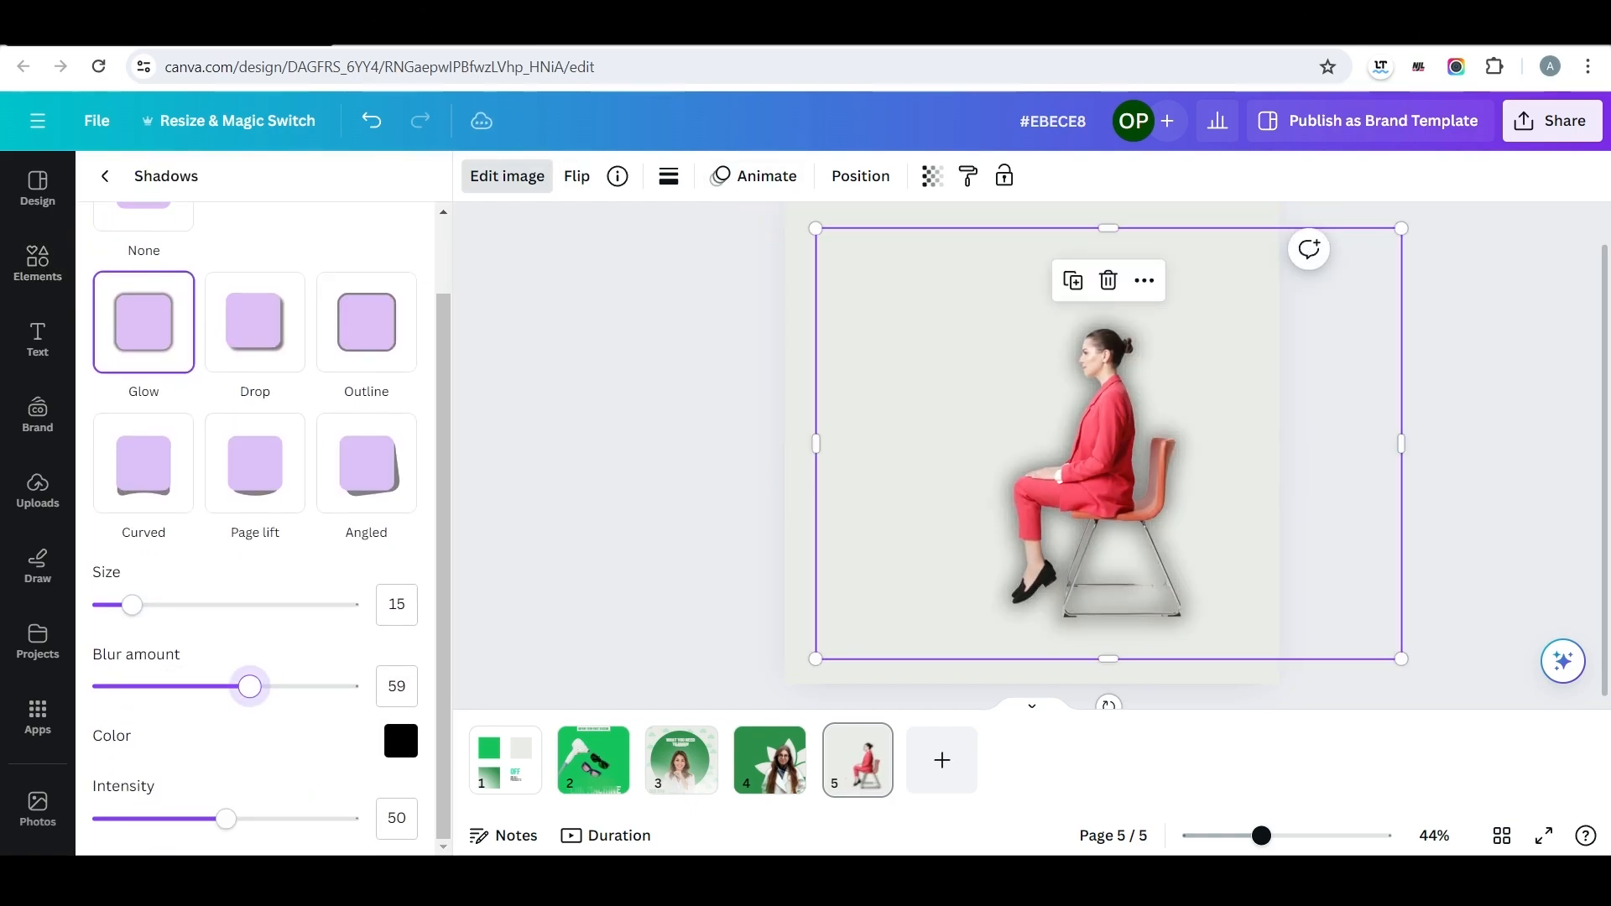
{"action": "left_click_drag", "start_coordinate": [225, 818], "coordinate": [156, 818]}
Enlarge the seated woman's cutout further and reposition it on page five.
{"action": "left_click_drag", "start_coordinate": [1099, 453], "coordinate": [1103, 477]}
{"action": "left_click_drag", "start_coordinate": [818, 253], "coordinate": [730, 237]}
{"action": "left_click_drag", "start_coordinate": [1091, 470], "coordinate": [1130, 471]}
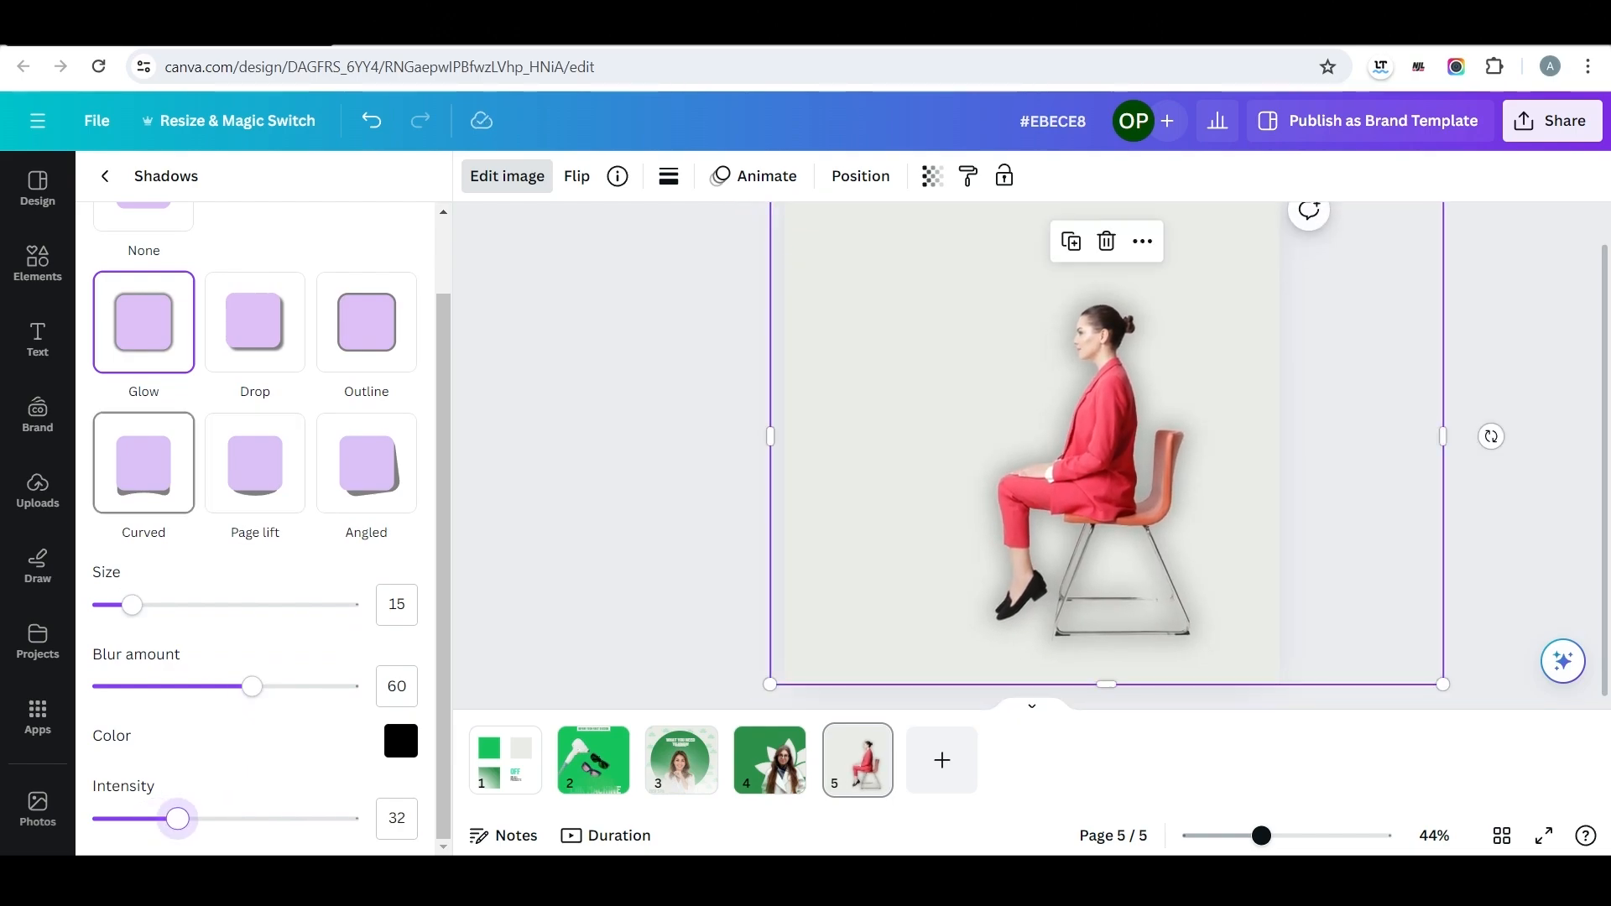
Copy the large lotus from page four onto page five and centre it over the seated woman.
{"action": "left_click", "coordinate": [769, 760]}
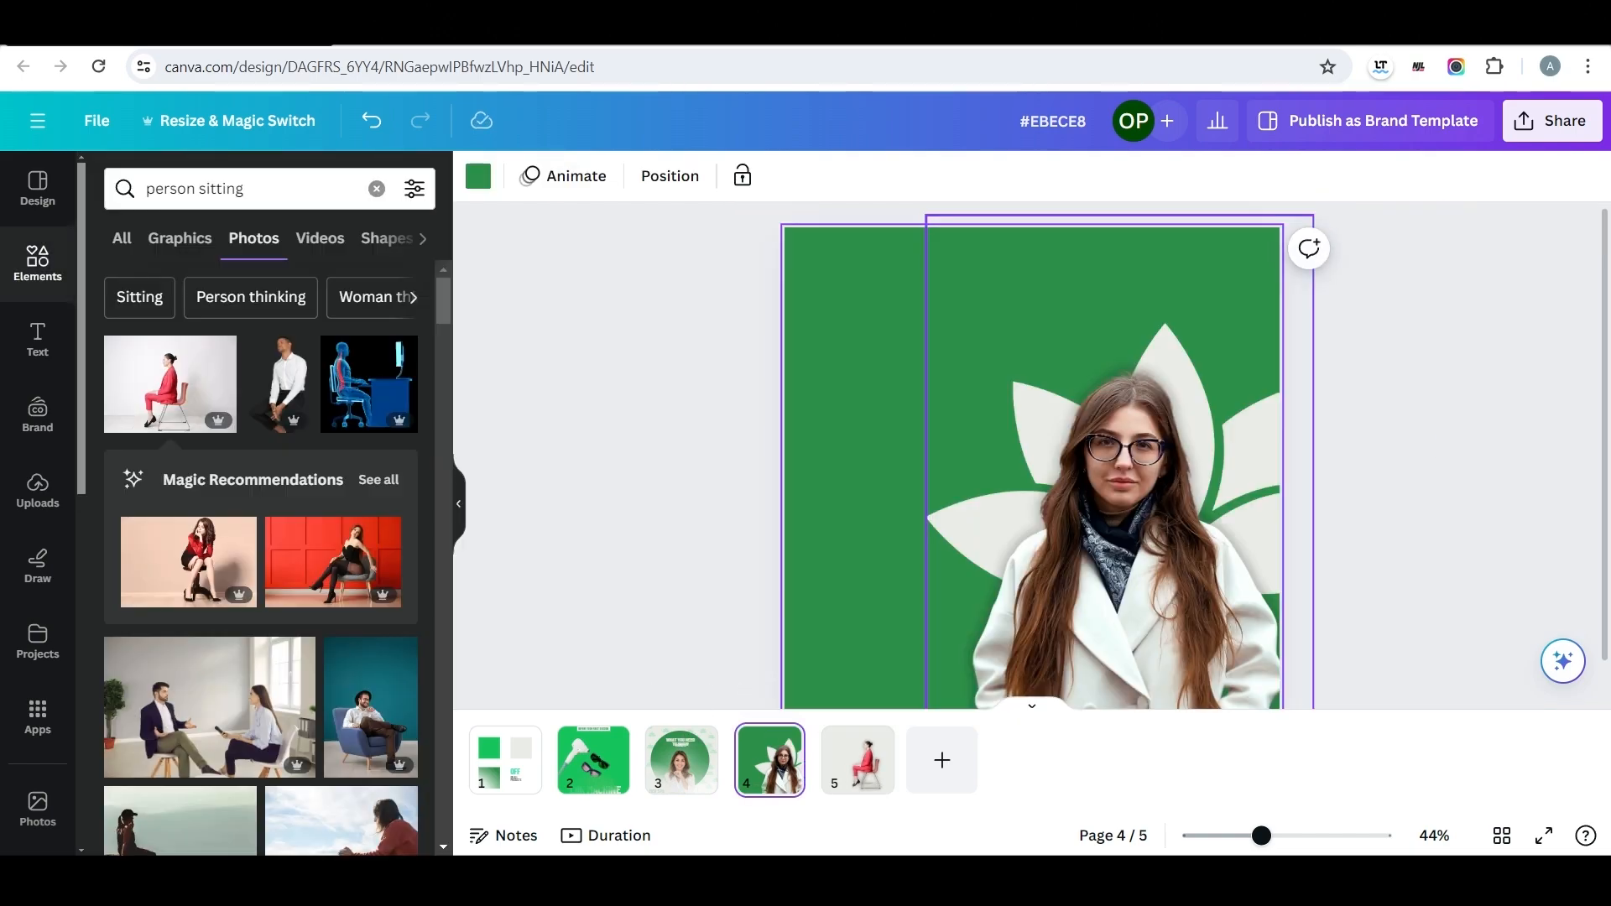
{"action": "left_click", "coordinate": [669, 176]}
{"action": "left_click", "coordinate": [263, 375]}
{"action": "key", "text": "ctrl+c"}
{"action": "left_click", "coordinate": [857, 760]}
{"action": "key", "text": "ctrl+v"}
{"action": "left_click_drag", "start_coordinate": [1164, 463], "coordinate": [1058, 435]}
Move the lotus behind the seated woman and recolour it dark green #2d8f4a.
{"action": "left_click", "coordinate": [896, 176]}
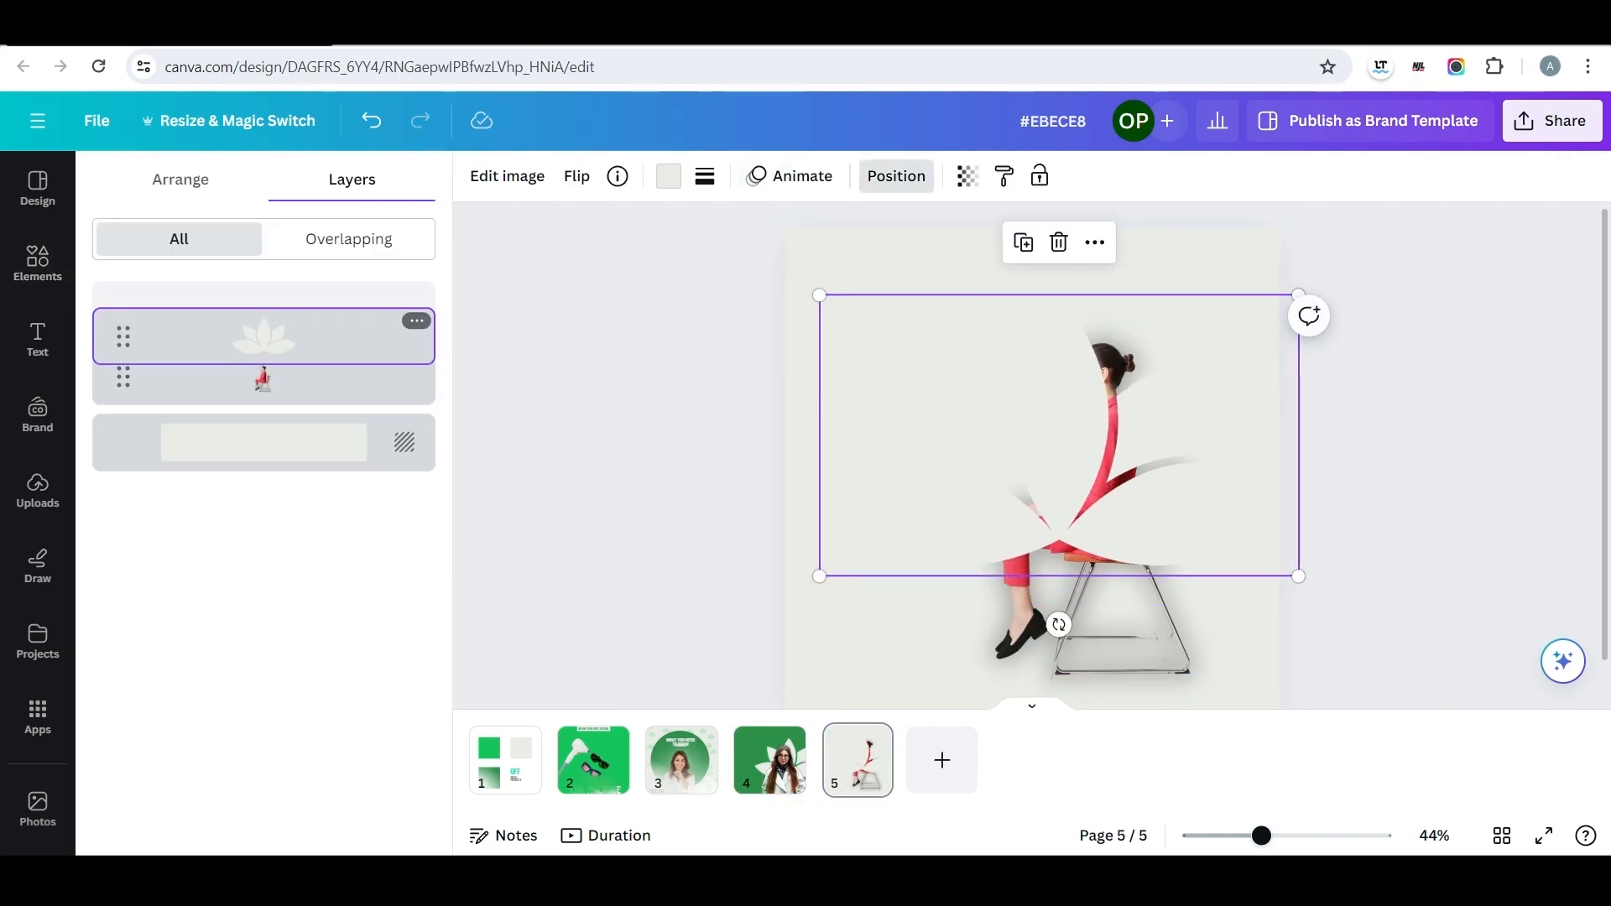
{"action": "left_click_drag", "start_coordinate": [263, 337], "coordinate": [264, 377]}
{"action": "left_click", "coordinate": [668, 177]}
{"action": "left_click", "coordinate": [286, 303]}
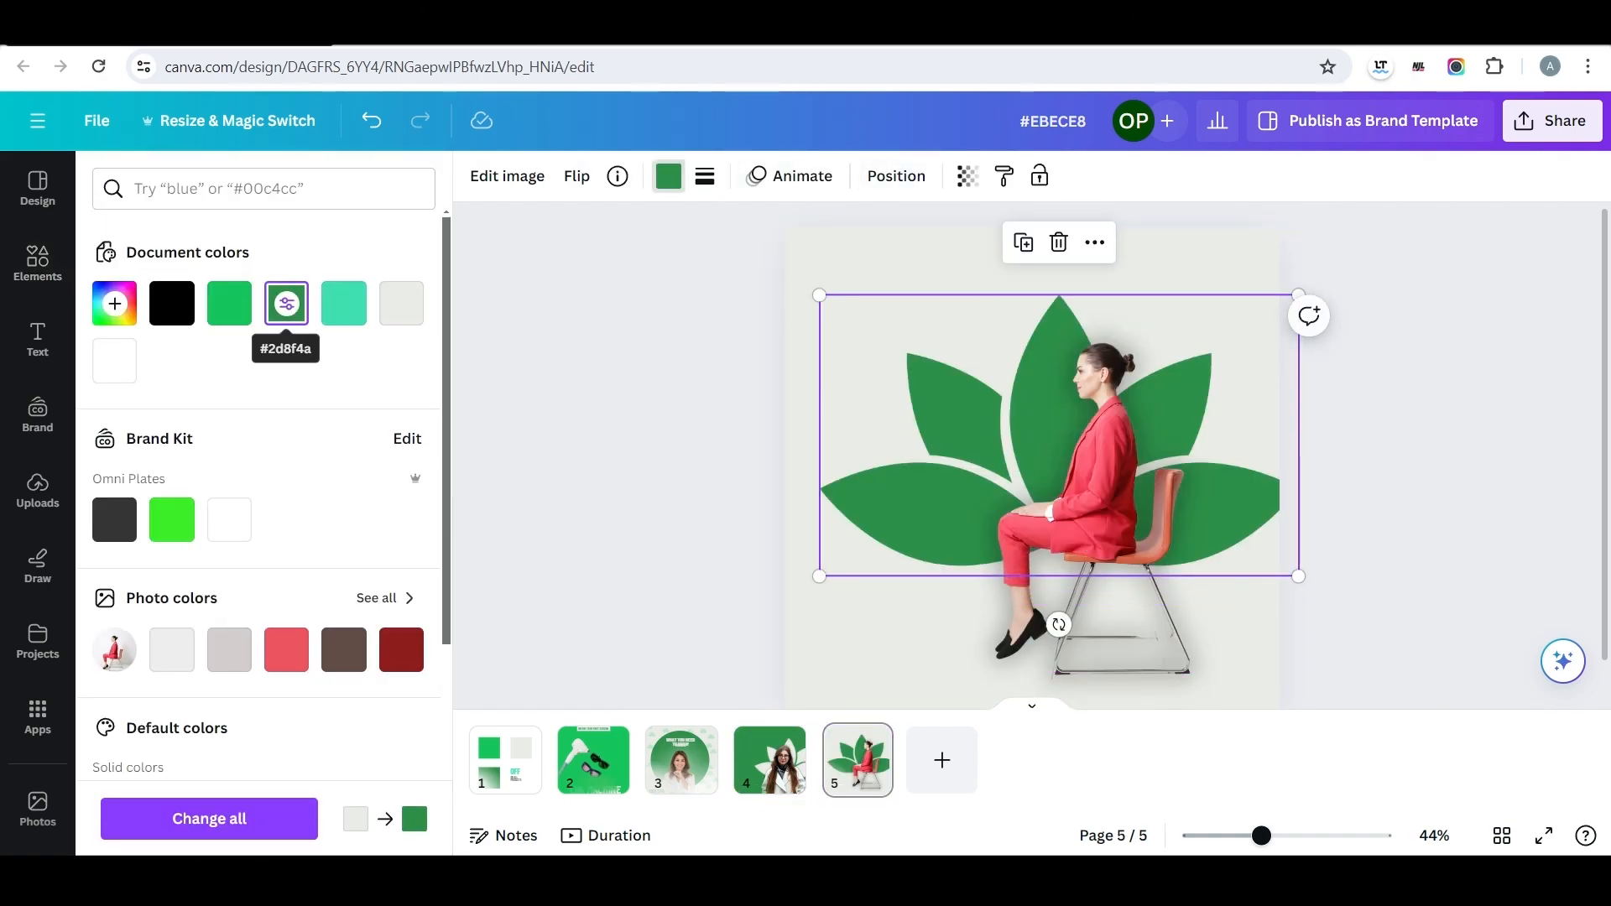
{"action": "key", "text": "Escape"}
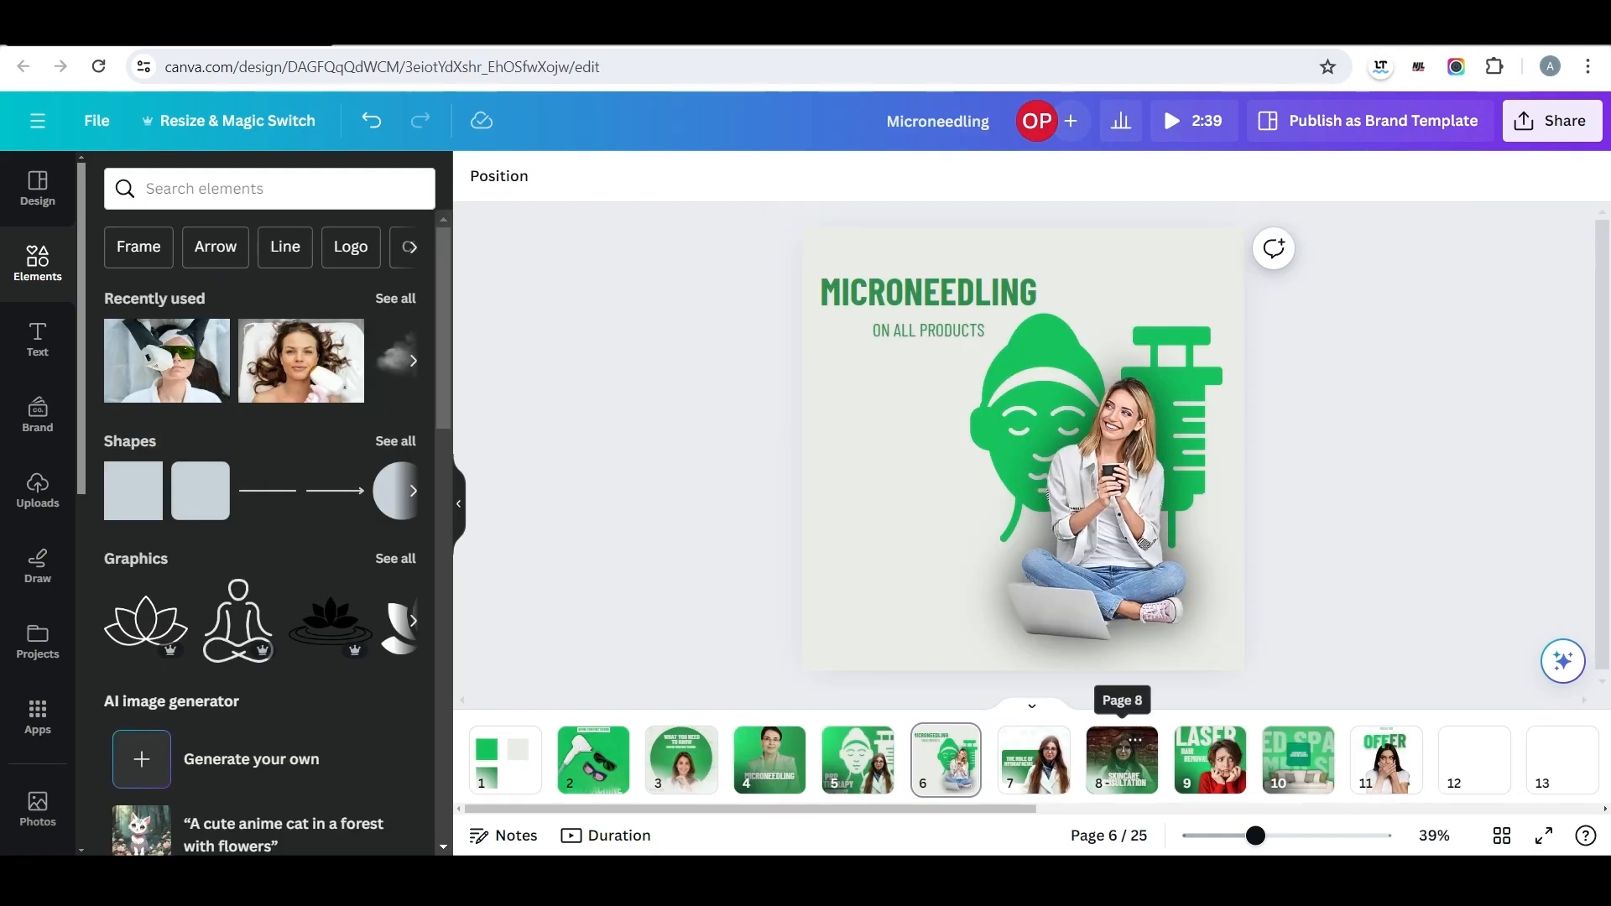
Review pages seven to nine of the Microneedling reference design.
{"action": "left_click_drag", "start_coordinate": [965, 809], "coordinate": [1057, 808]}
{"action": "left_click", "coordinate": [847, 759]}
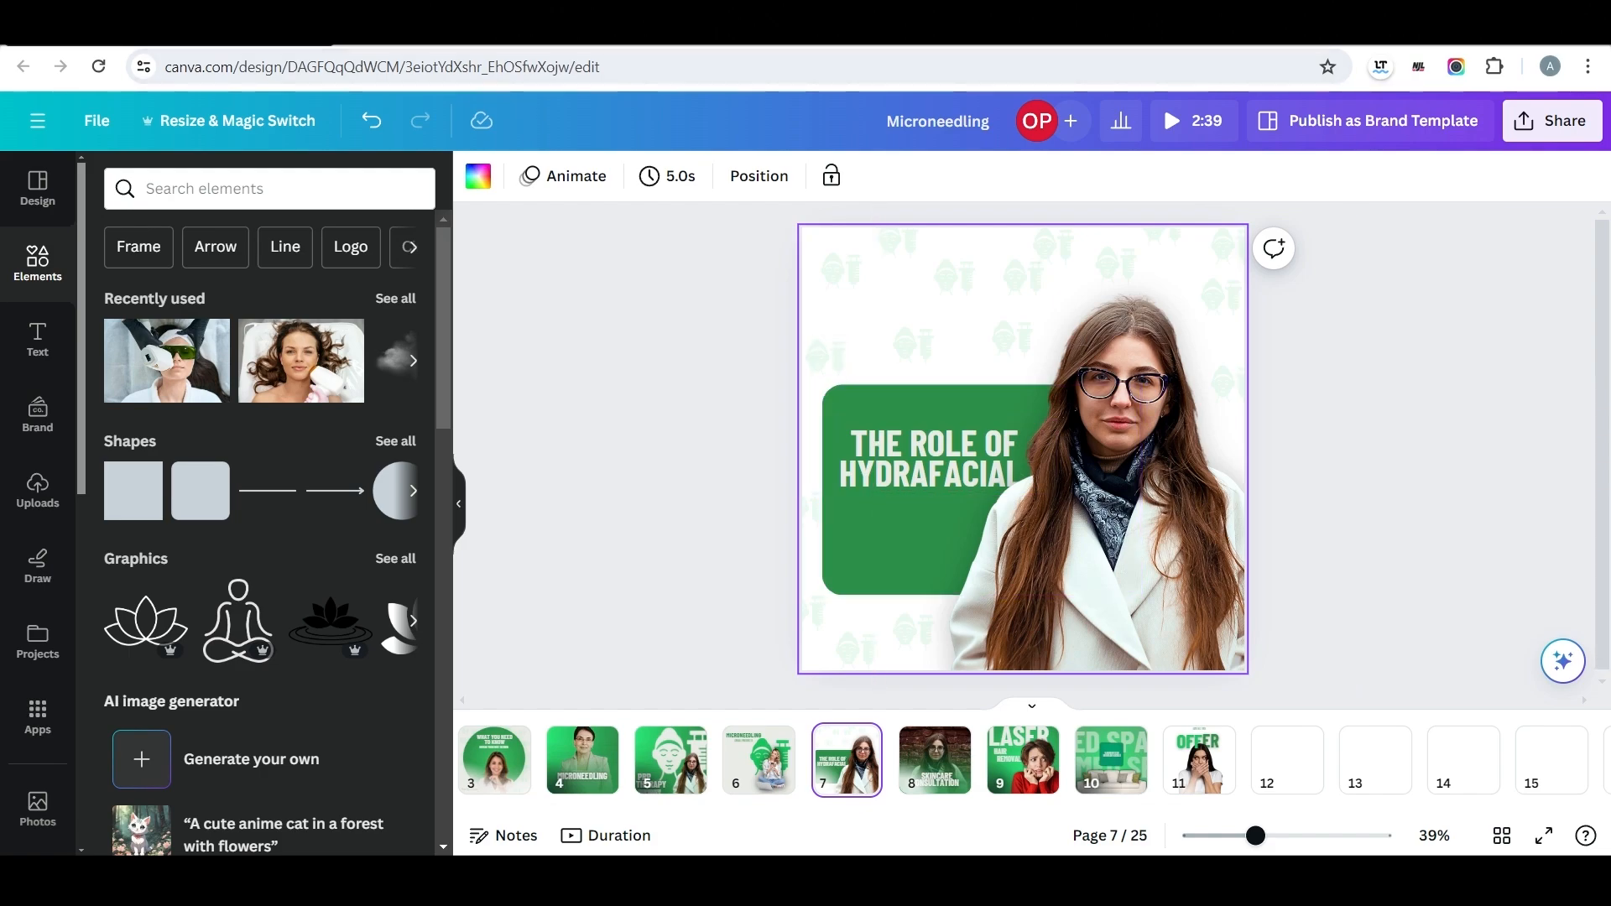
{"action": "left_click", "coordinate": [935, 751]}
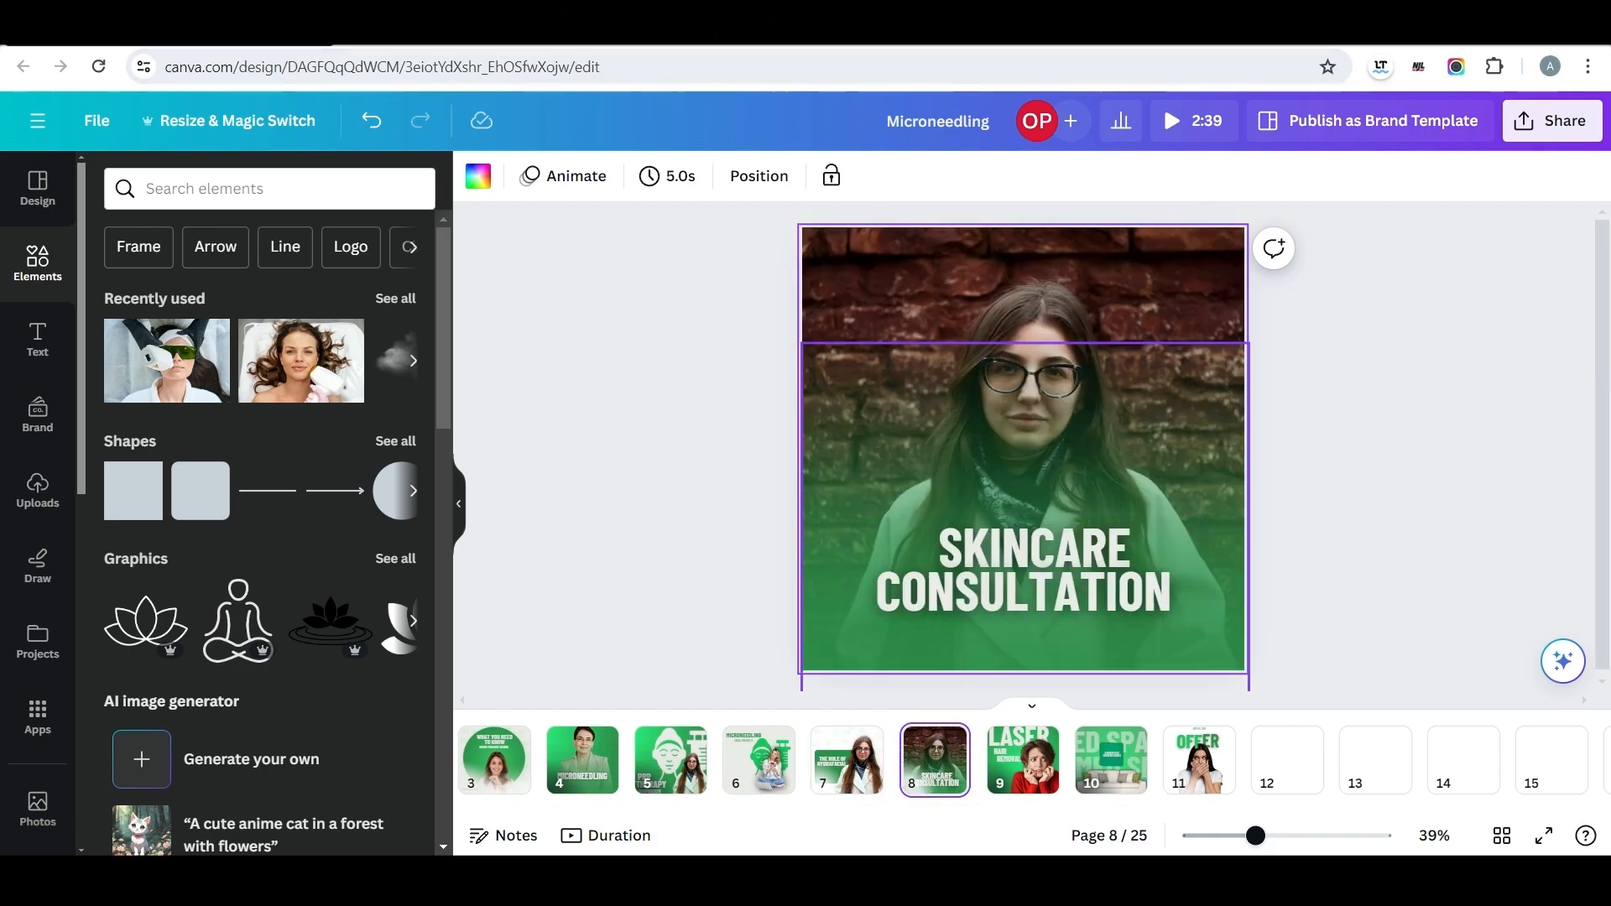
{"action": "left_click", "coordinate": [1022, 751]}
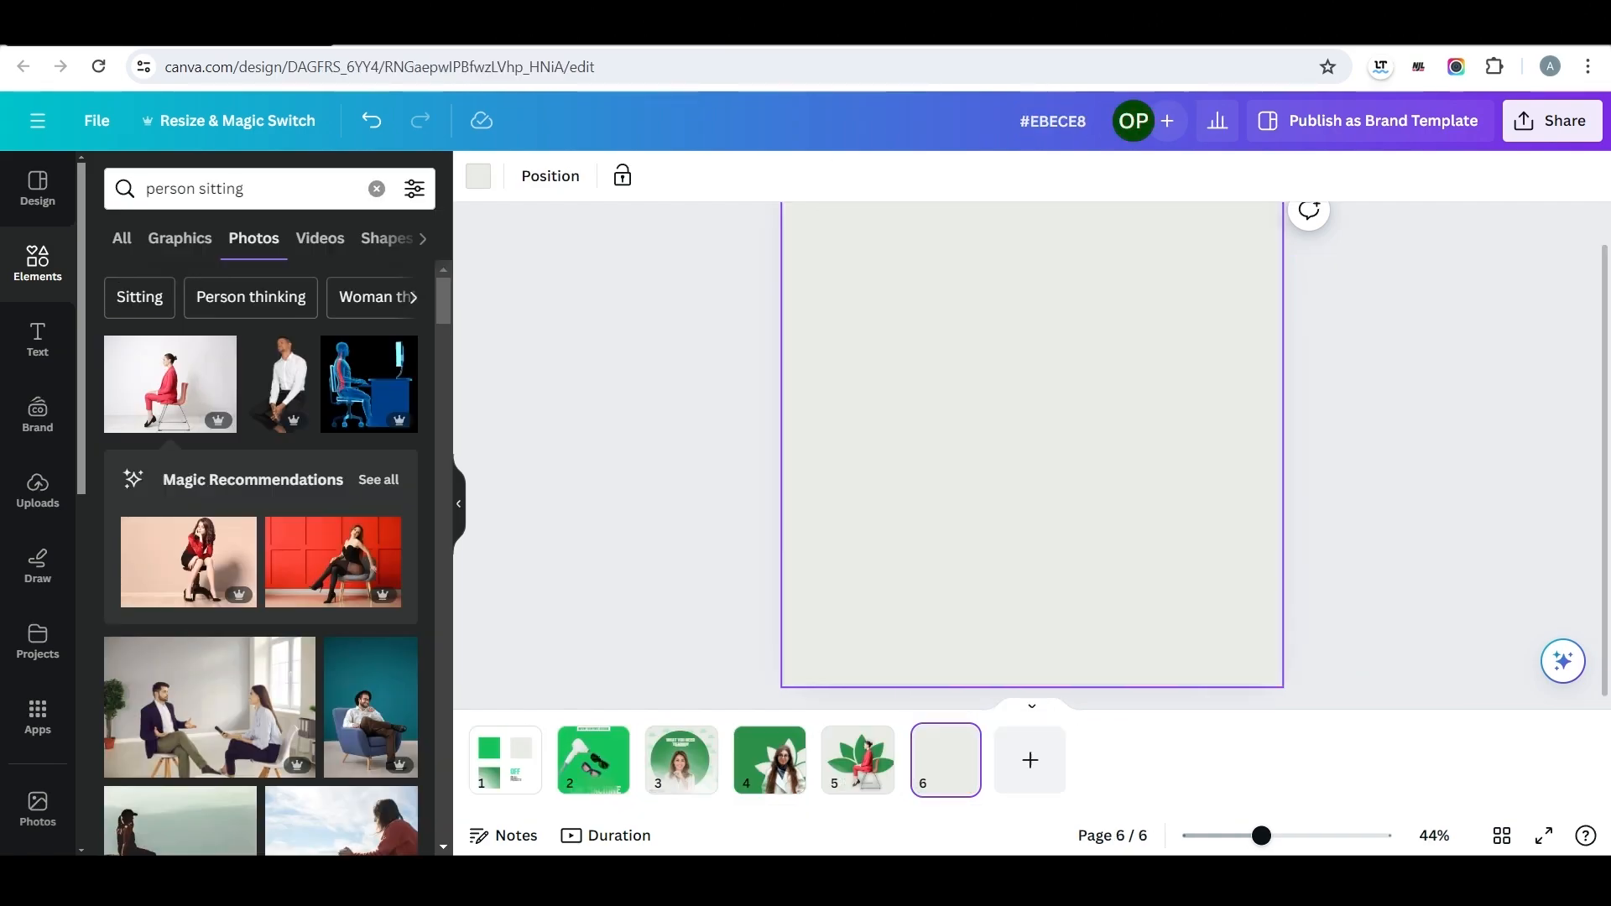
Change page six's background to the default teal-to-green gradient.
{"action": "left_click", "coordinate": [478, 175]}
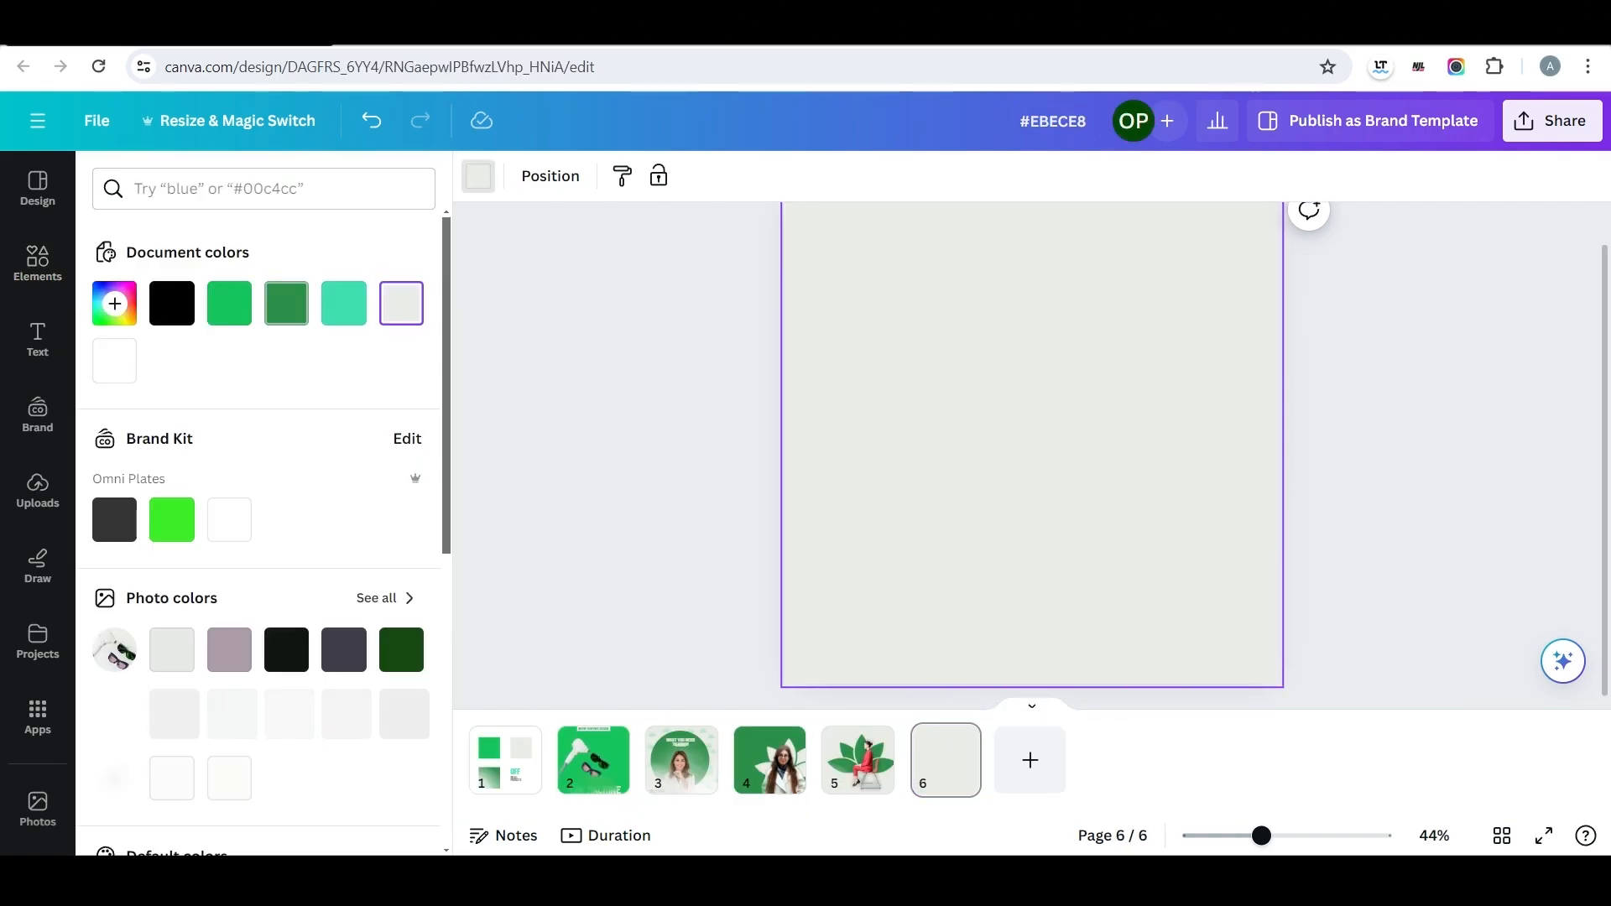
{"action": "left_click", "coordinate": [229, 303]}
{"action": "scroll", "coordinate": [252, 503], "scroll_direction": "down", "scroll_amount": 8}
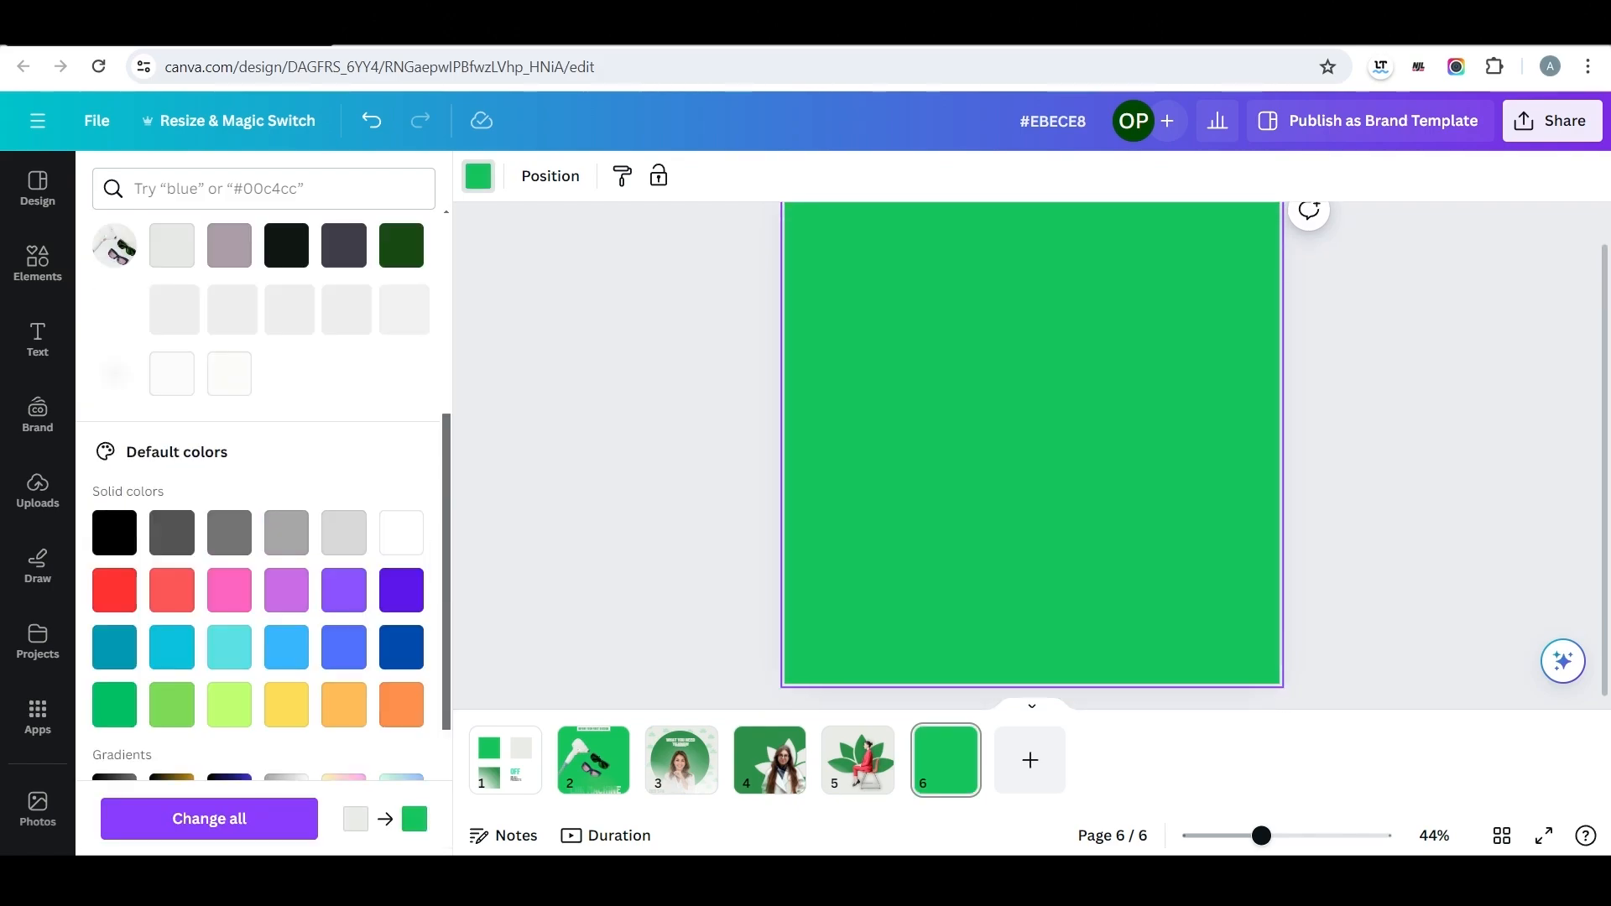
{"action": "left_click", "coordinate": [172, 673]}
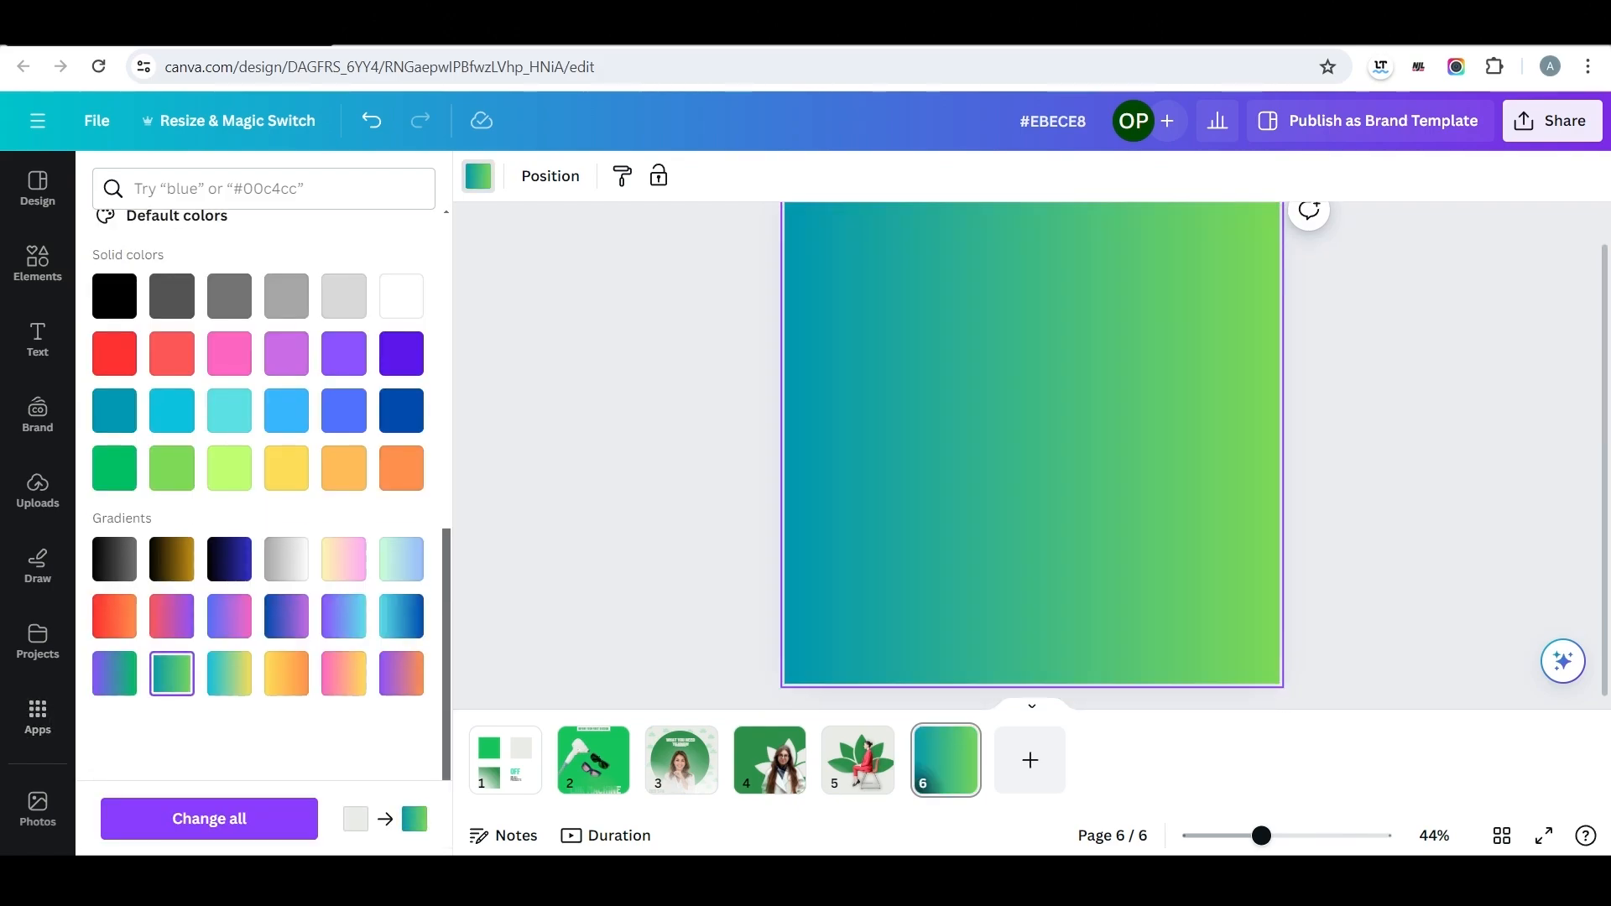
{"action": "scroll", "coordinate": [252, 504], "scroll_direction": "up", "scroll_amount": 8}
Copy the bright green #16C45D from page one's square and use it as page six's first gradient colour.
{"action": "left_click", "coordinate": [505, 755]}
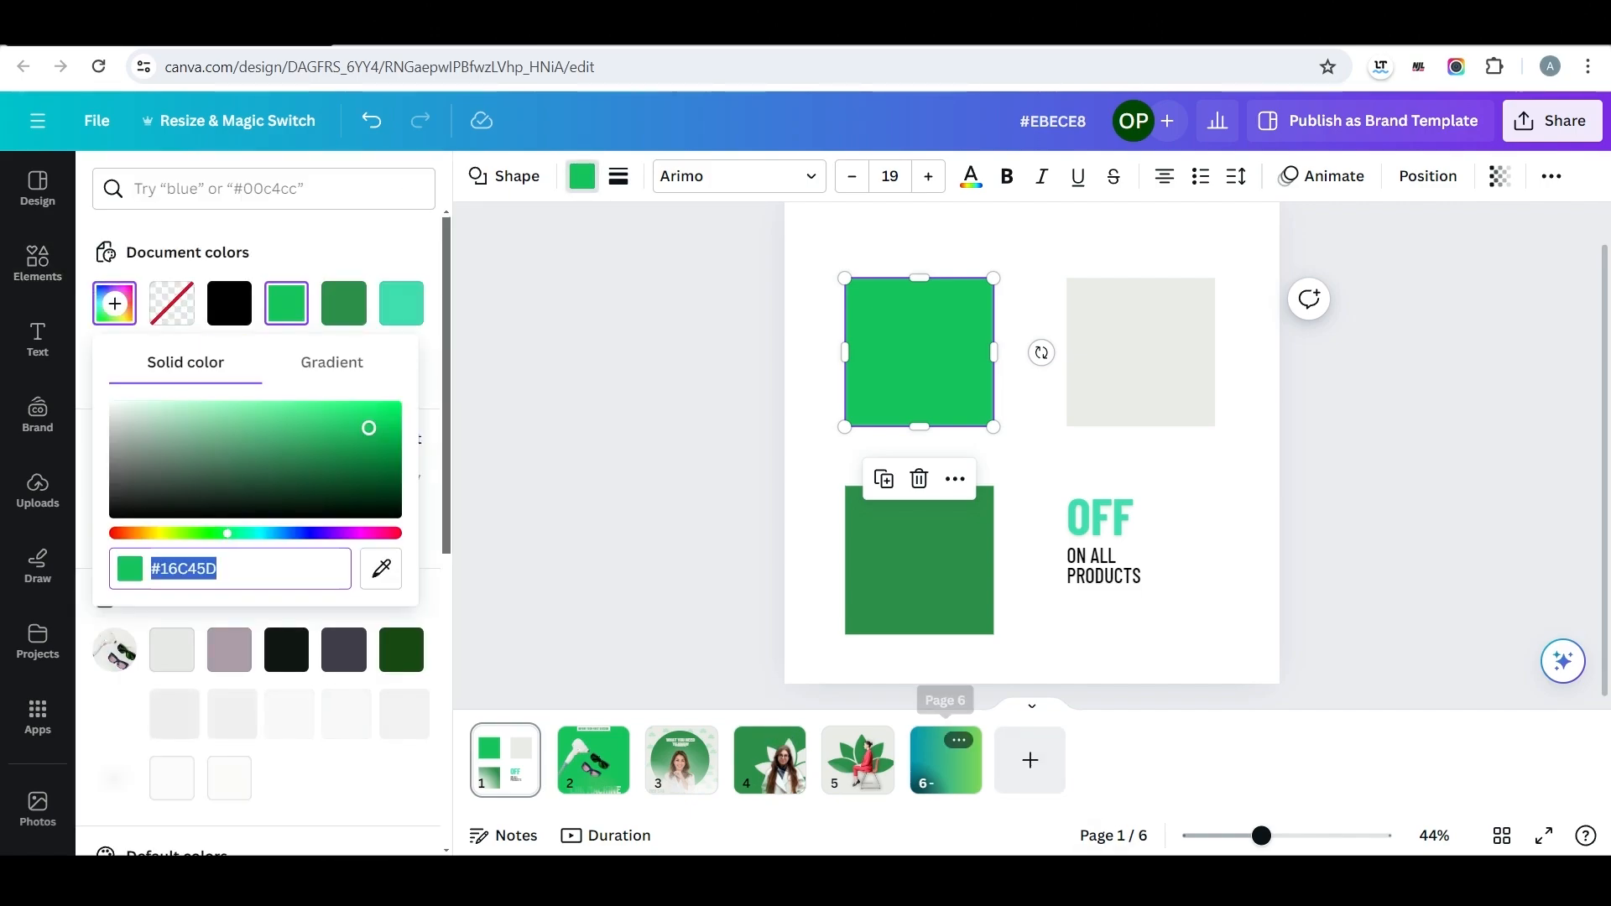
{"action": "left_click", "coordinate": [945, 759]}
{"action": "left_click", "coordinate": [114, 303]}
{"action": "left_click", "coordinate": [130, 458]}
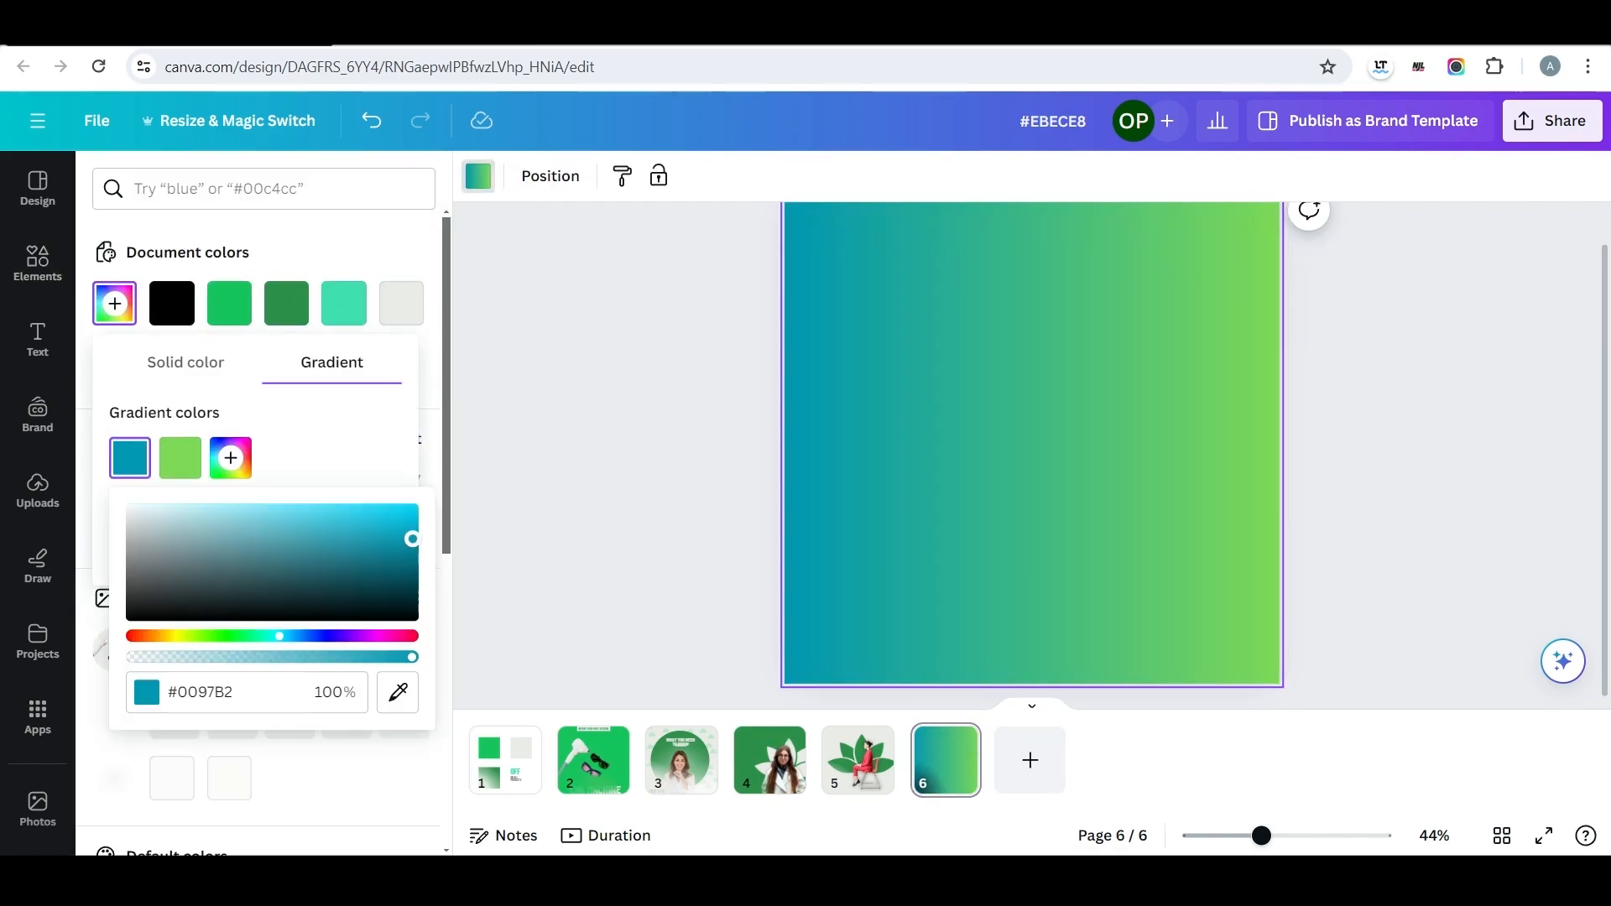
{"action": "key", "text": "ctrl+v"}
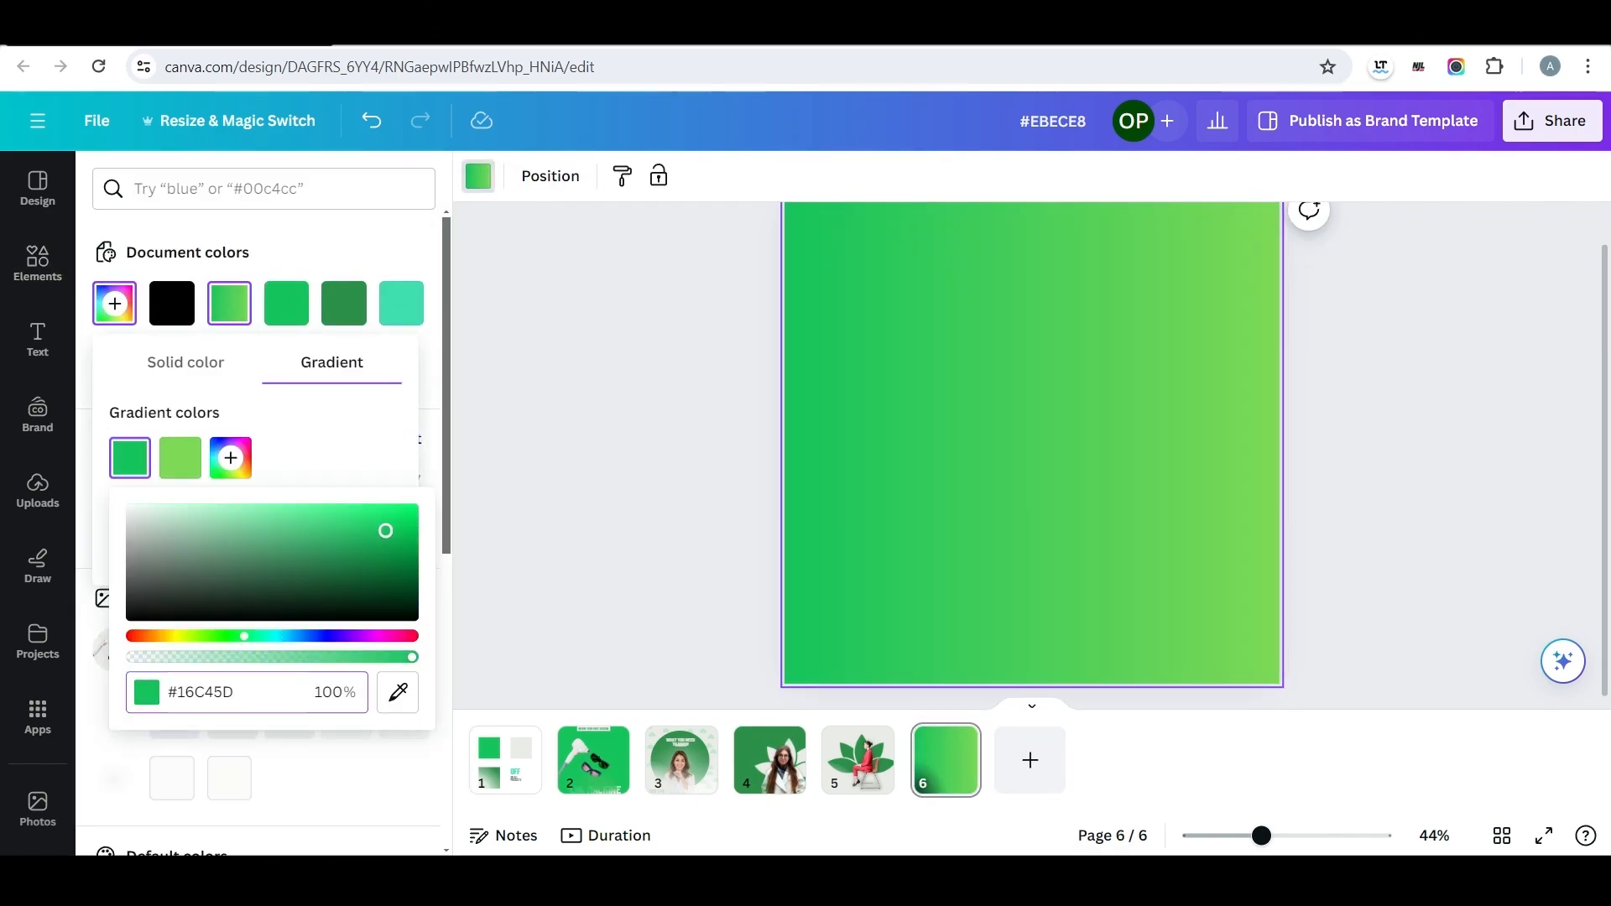
Set the gradient's second colour to #16C45D, lightening it to #57FF9B.
{"action": "left_click", "coordinate": [181, 457]}
{"action": "key", "text": "ctrl+v"}
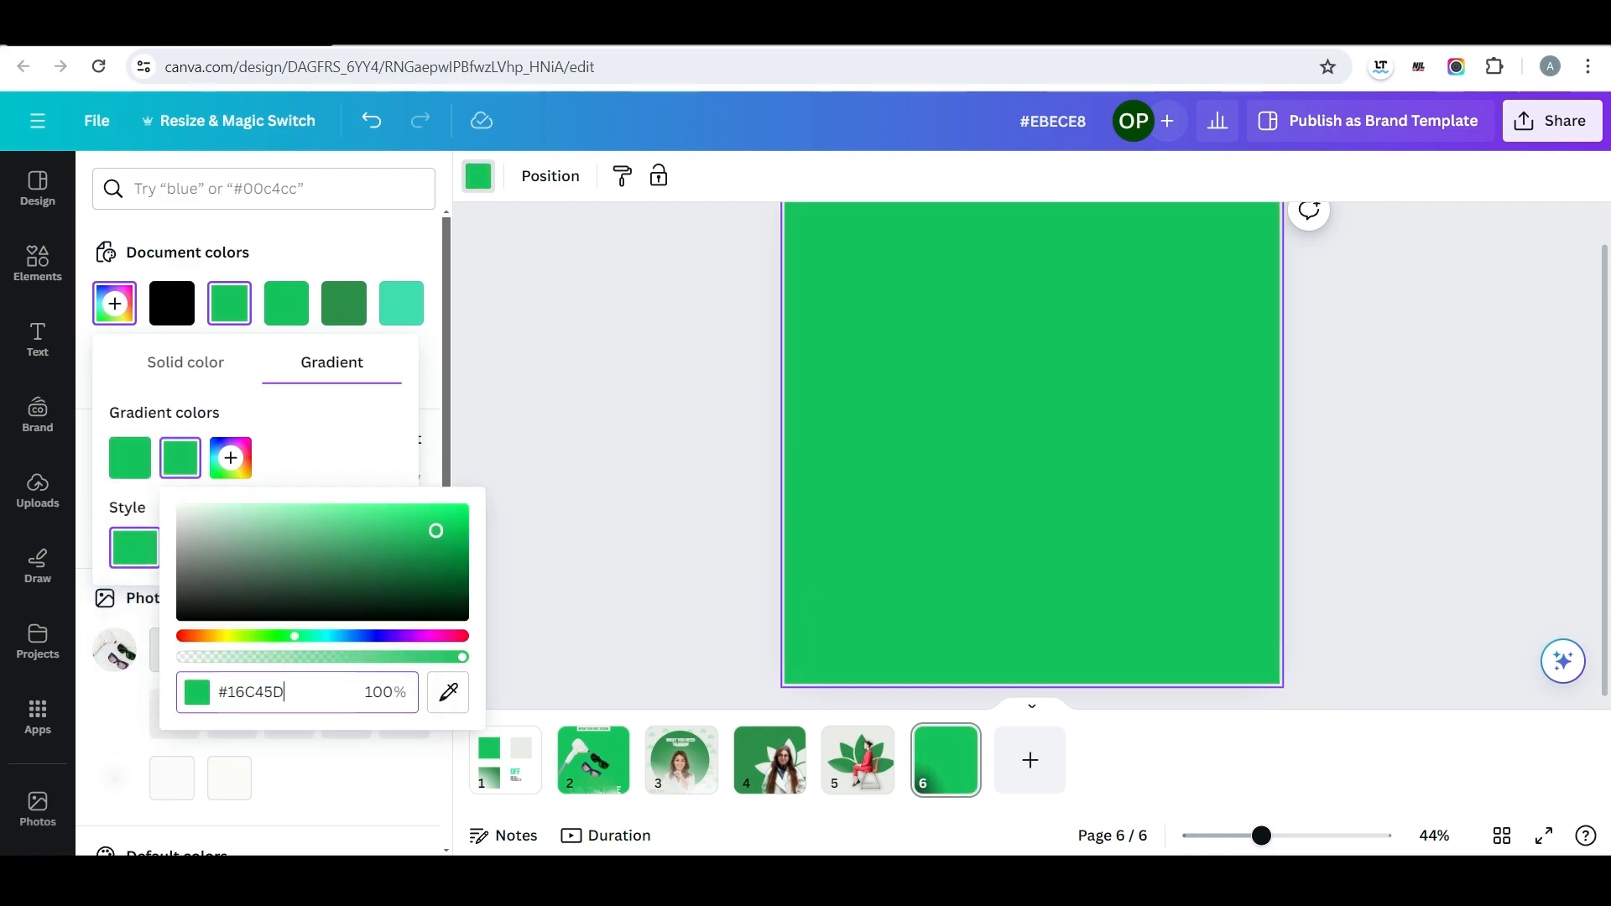
{"action": "left_click_drag", "start_coordinate": [435, 530], "coordinate": [369, 506]}
{"action": "left_click", "coordinate": [340, 466]}
Apply the 135° linear style to page six's gradient and lighten its second colour to #CFFFE2.
{"action": "left_click", "coordinate": [195, 548]}
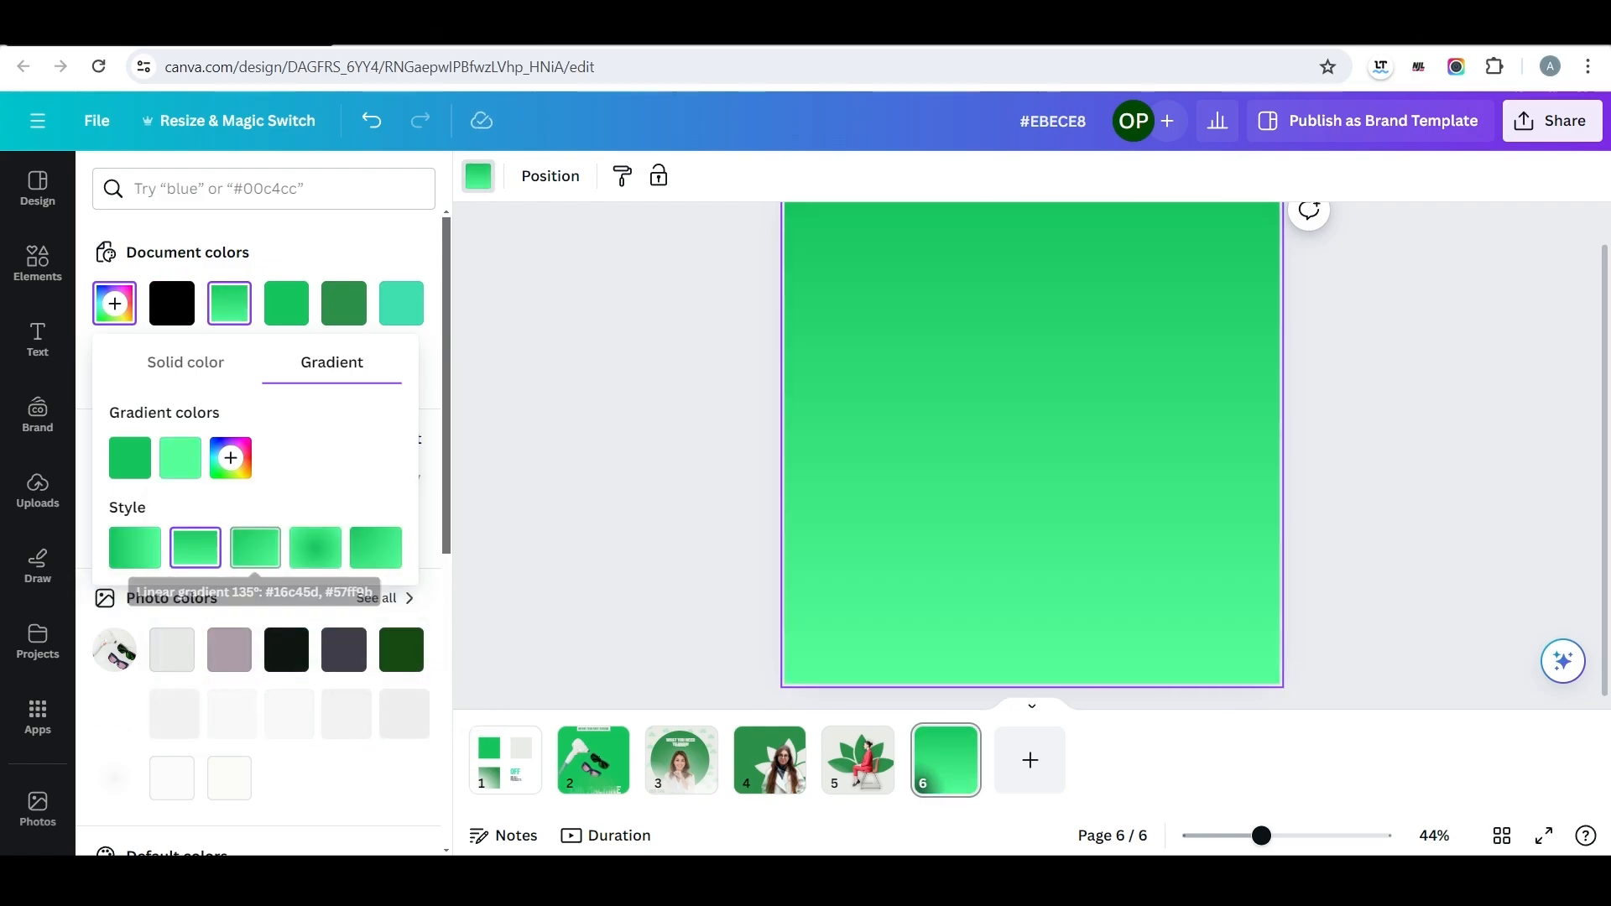
{"action": "left_click", "coordinate": [316, 548]}
{"action": "left_click", "coordinate": [196, 548]}
{"action": "left_click", "coordinate": [255, 547]}
{"action": "left_click", "coordinate": [179, 457]}
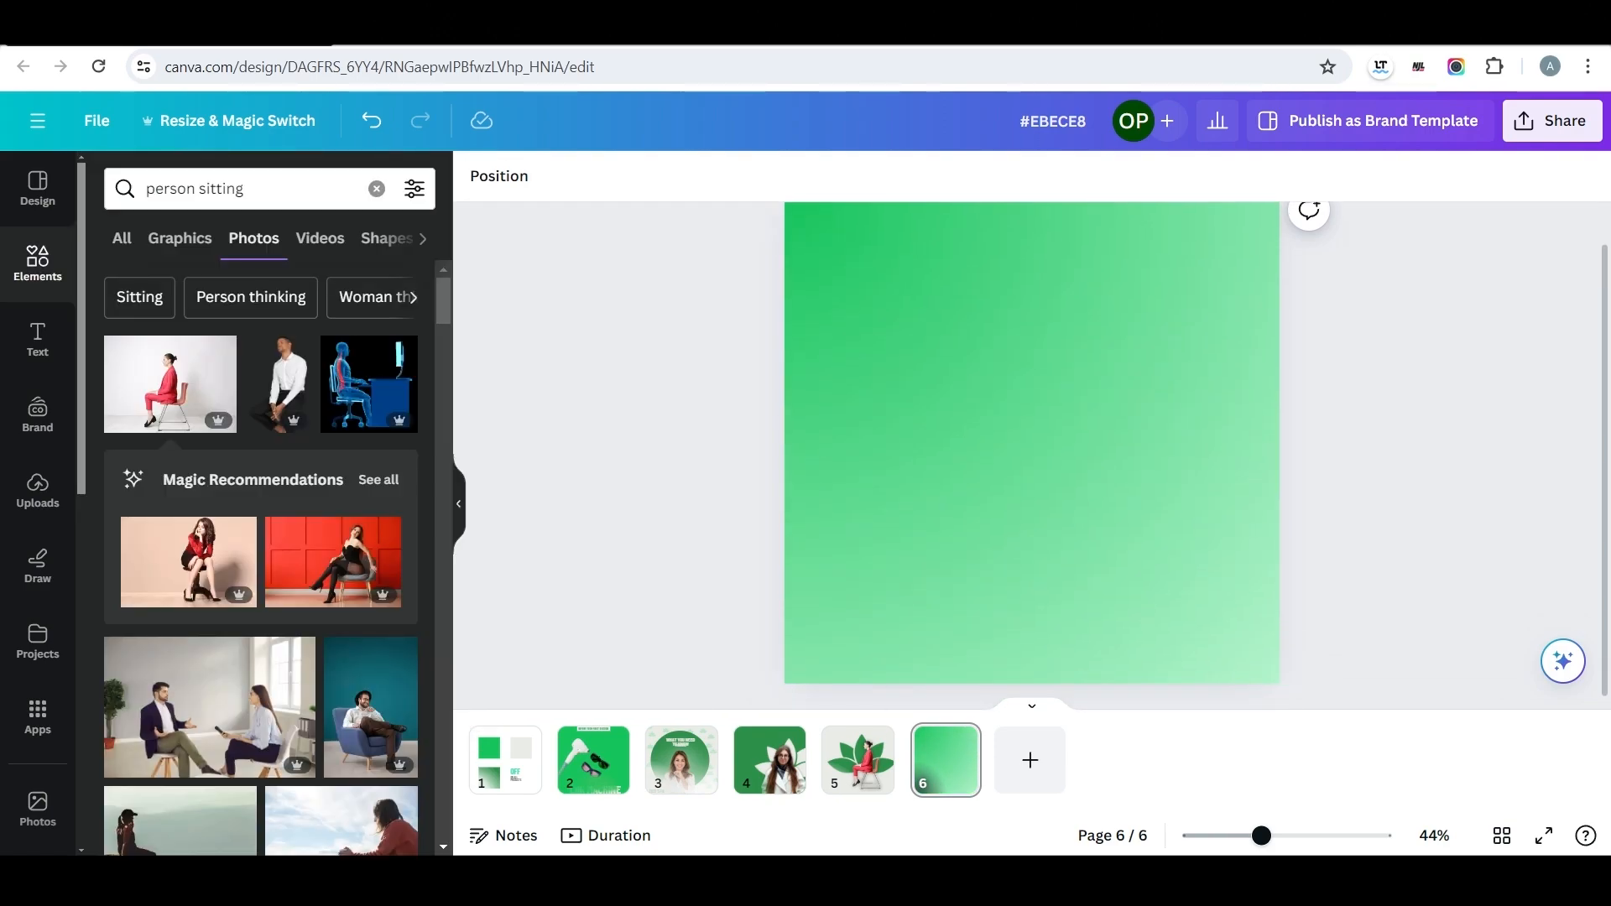
Nudge page three's WHAT YOU NEED TO KNOW heading upward and copy it onto page six.
{"action": "left_click", "coordinate": [681, 759]}
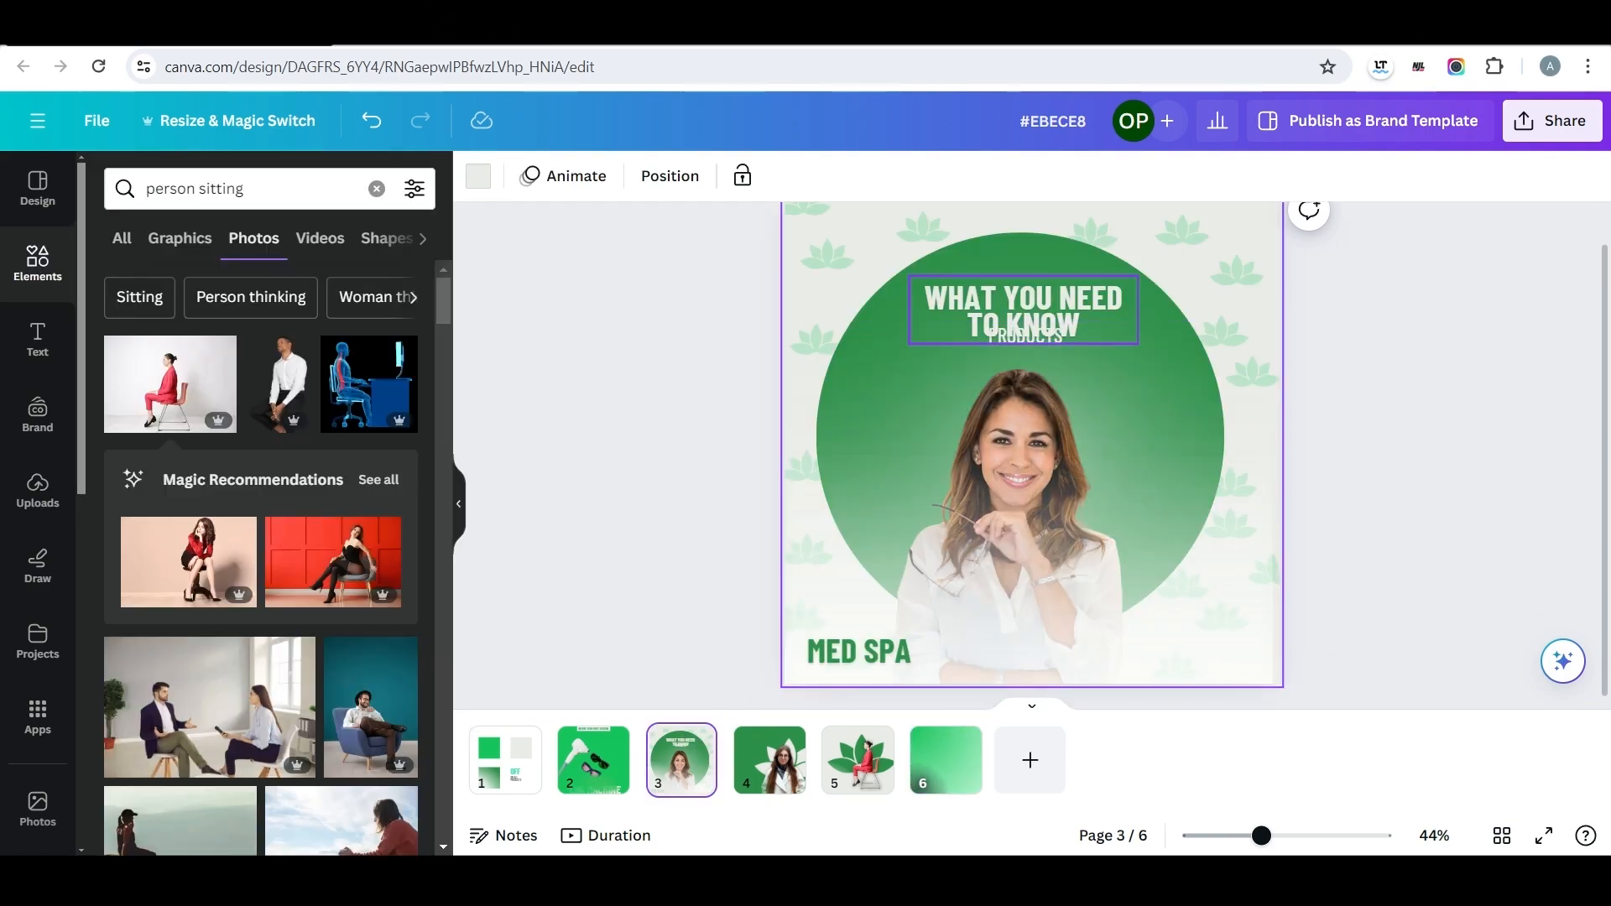
{"action": "left_click", "coordinate": [1024, 311]}
{"action": "left_click_drag", "start_coordinate": [1023, 310], "coordinate": [1020, 290]}
{"action": "left_click", "coordinate": [946, 759]}
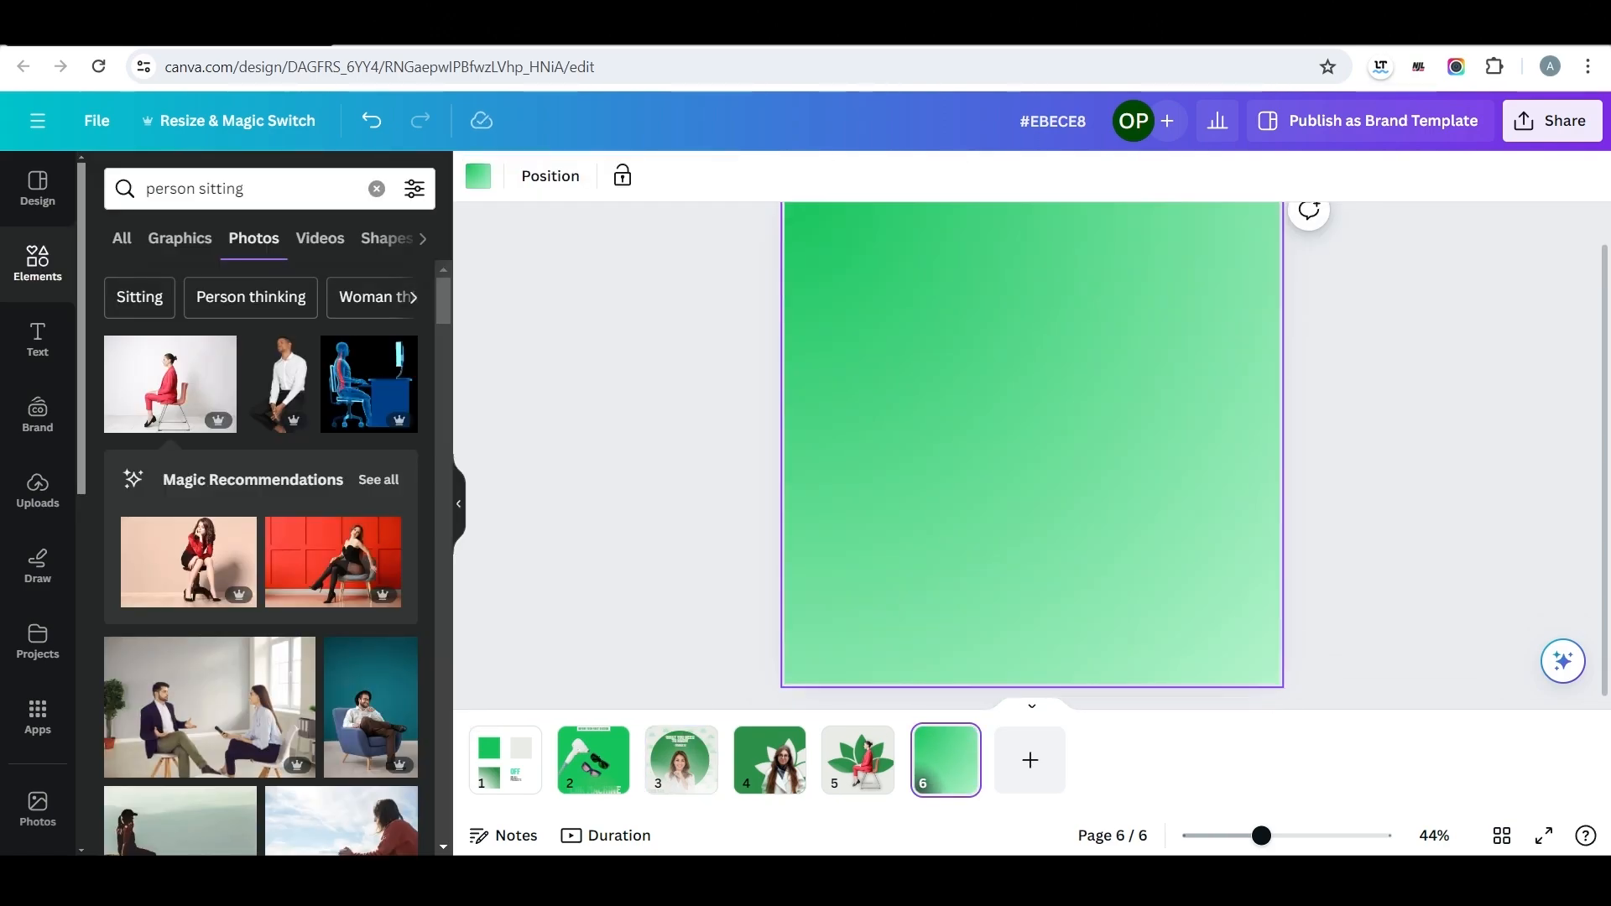
{"action": "key", "text": "ctrl+v"}
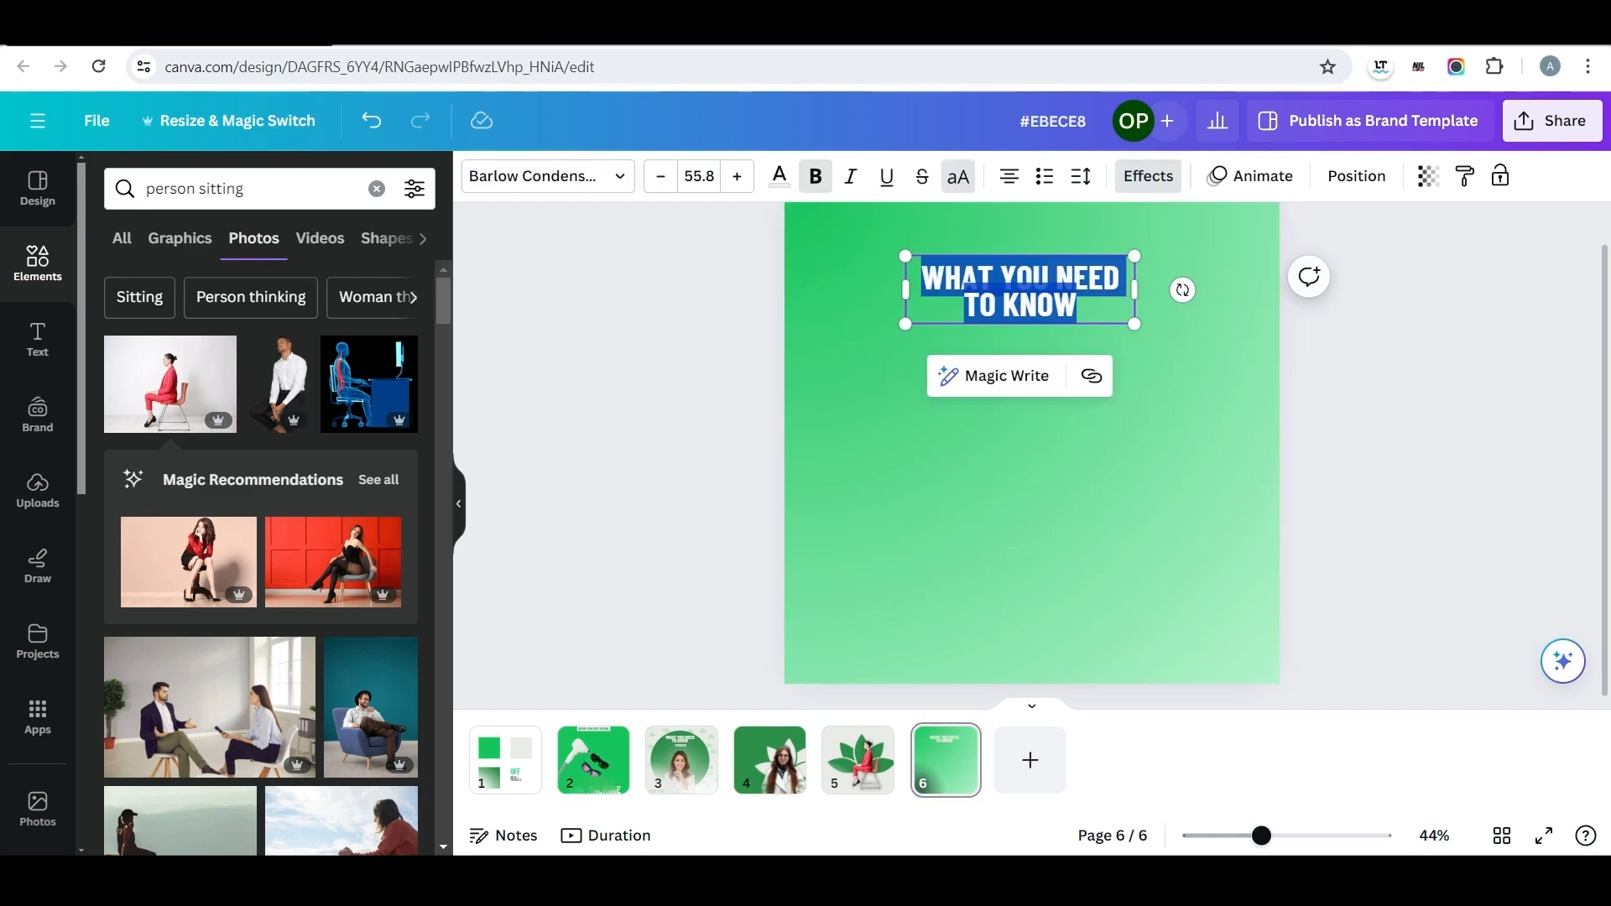
Replace page six's heading with LASER, enlarge it to size 275 and centre it near the page's top.
{"action": "type", "text": "LASER"}
{"action": "left_click_drag", "start_coordinate": [1134, 304], "coordinate": [1324, 484]}
{"action": "left_click", "coordinate": [1344, 495]}
{"action": "left_click_drag", "start_coordinate": [1141, 390], "coordinate": [1060, 274]}
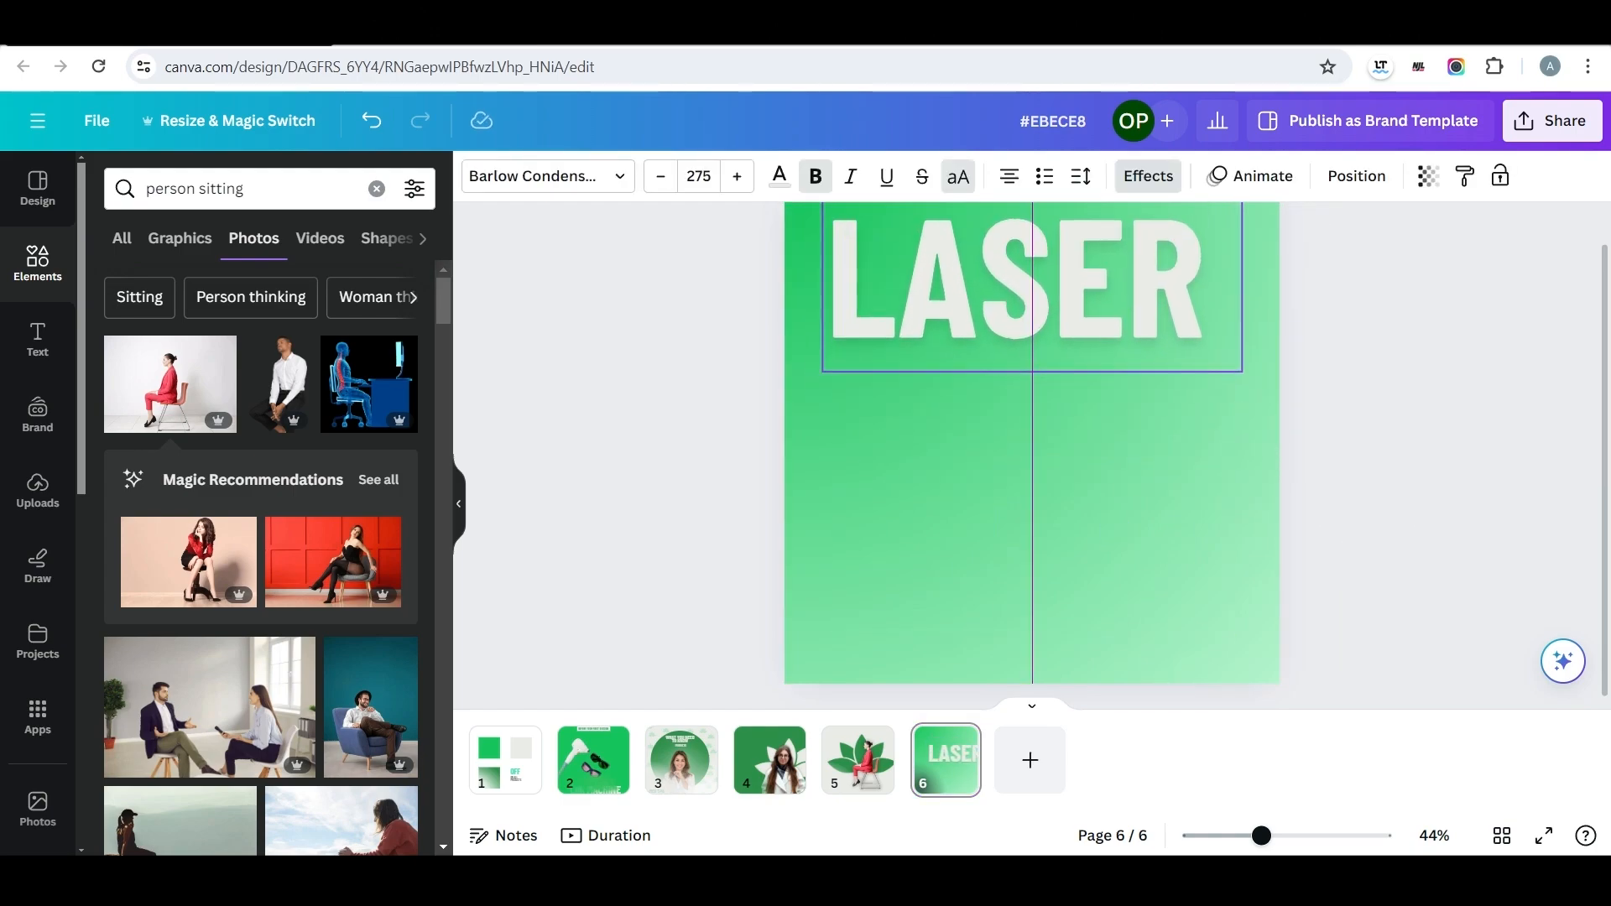
{"action": "left_click", "coordinate": [638, 344]}
Search the photos for "scared" and insert the picture of the worried woman in a red sweater.
{"action": "left_click", "coordinate": [194, 189]}
{"action": "type", "text": "scared"}
{"action": "key", "text": "Return"}
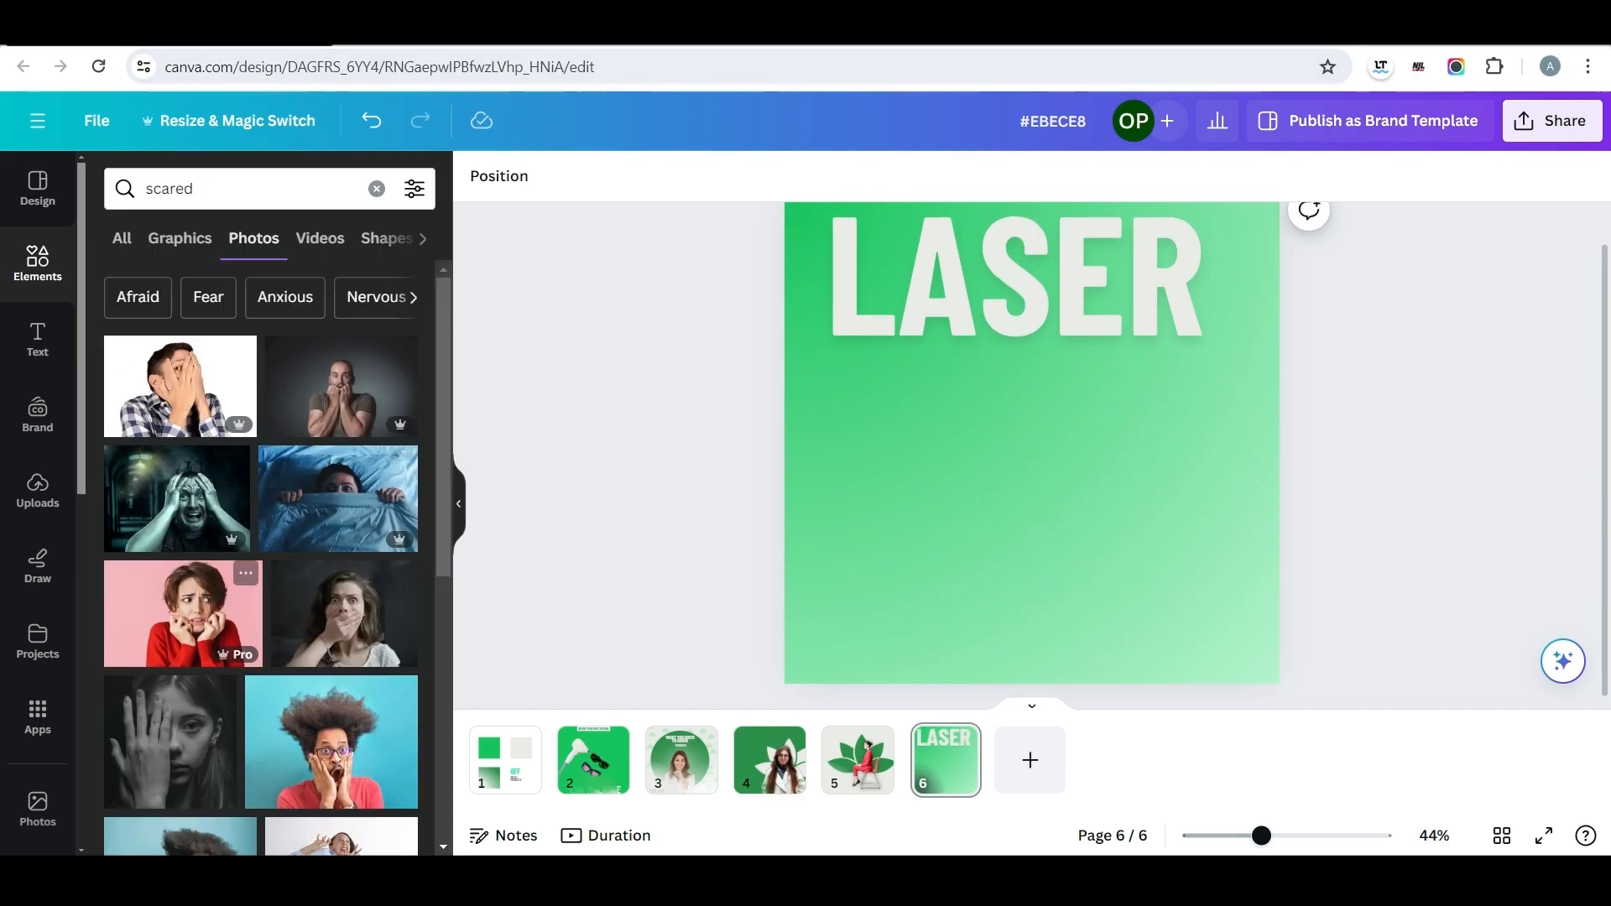
{"action": "left_click", "coordinate": [183, 613]}
Remove the worried woman's background, enlarge her and place her at page six's lower right.
{"action": "left_click", "coordinate": [507, 176]}
{"action": "left_click_drag", "start_coordinate": [1052, 471], "coordinate": [1076, 552]}
{"action": "left_click", "coordinate": [144, 331]}
{"action": "left_click_drag", "start_coordinate": [878, 420], "coordinate": [659, 274]}
{"action": "left_click_drag", "start_coordinate": [967, 480], "coordinate": [1057, 493]}
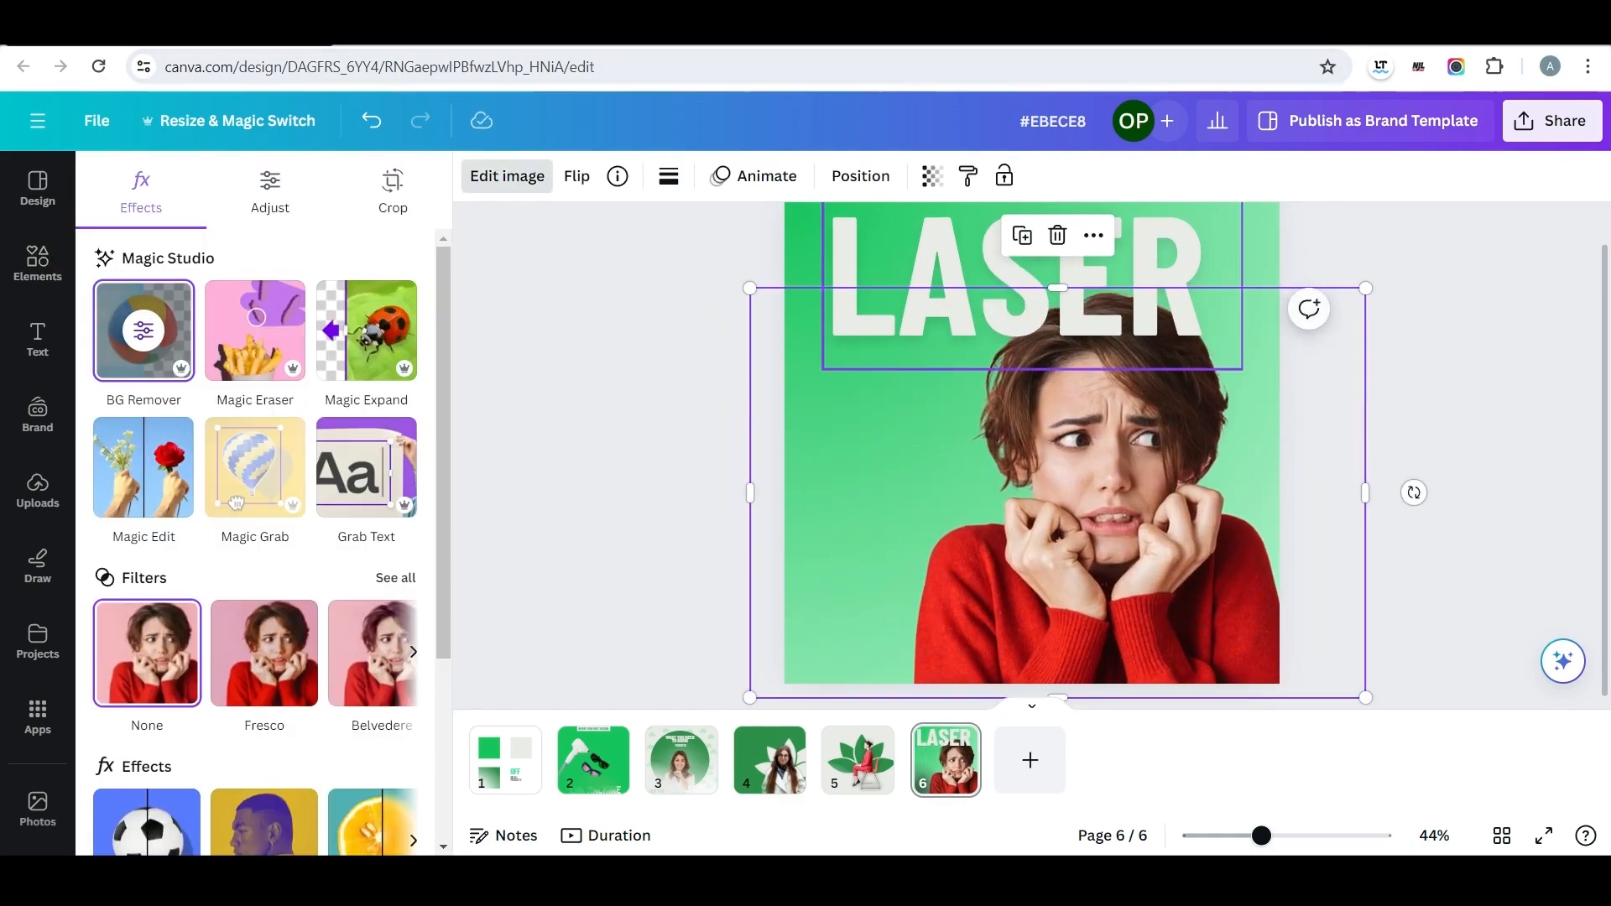
Bring the worried woman in front of the LASER heading and give her a Glow shadow.
{"action": "left_click", "coordinate": [860, 176]}
{"action": "left_click_drag", "start_coordinate": [269, 374], "coordinate": [269, 302]}
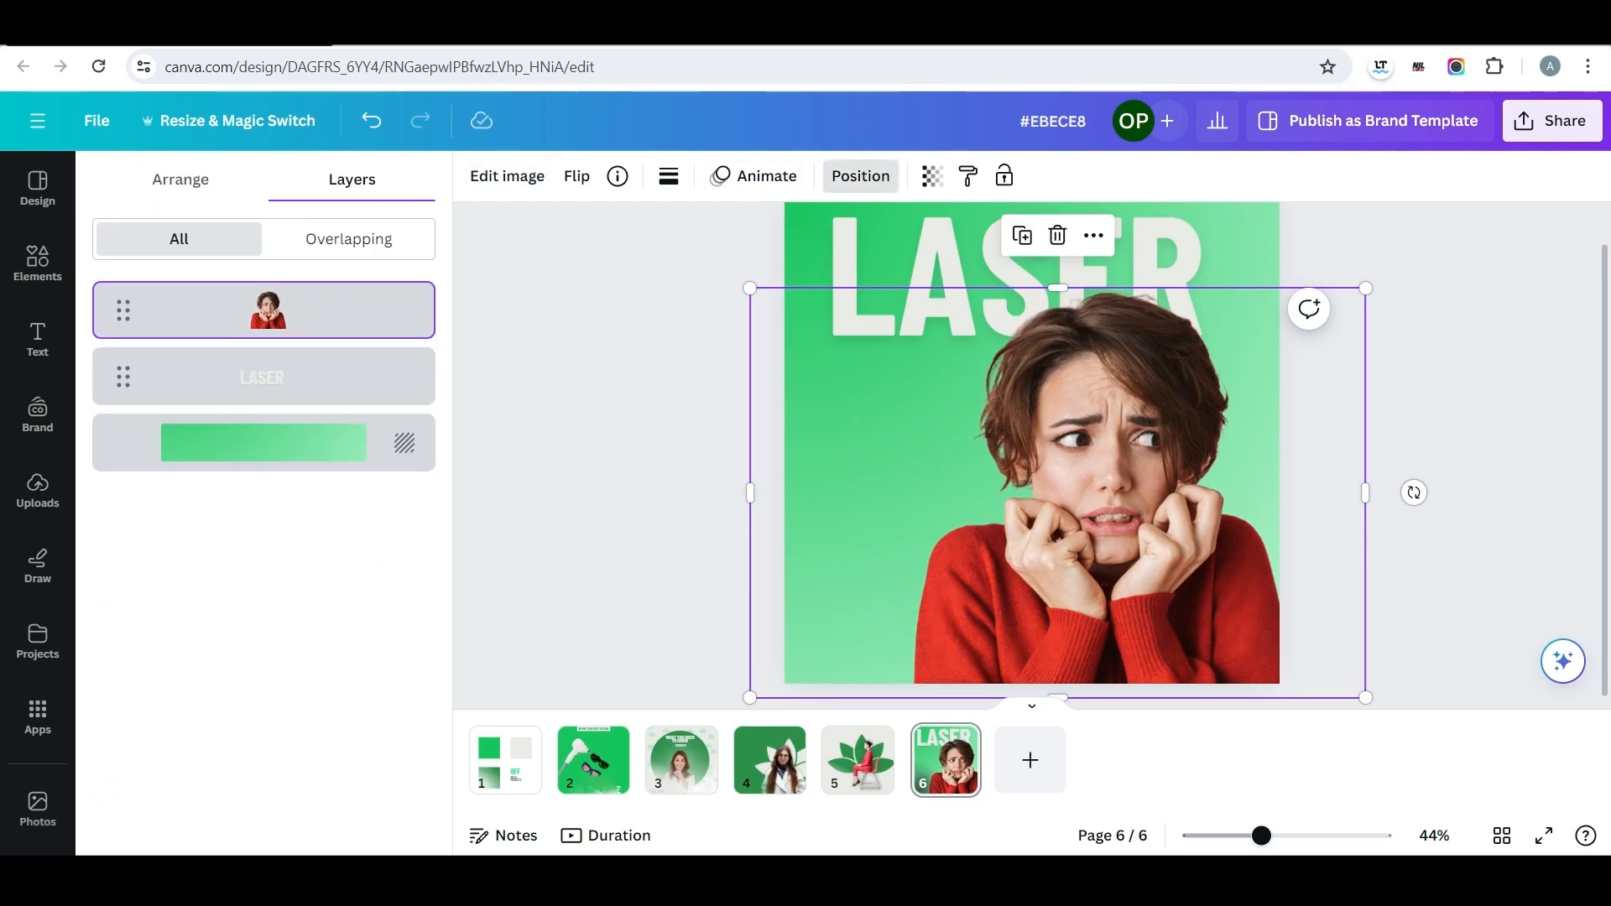
{"action": "left_click", "coordinate": [860, 176]}
{"action": "scroll", "coordinate": [369, 655], "scroll_direction": "down", "scroll_amount": 3}
{"action": "left_click", "coordinate": [147, 569]}
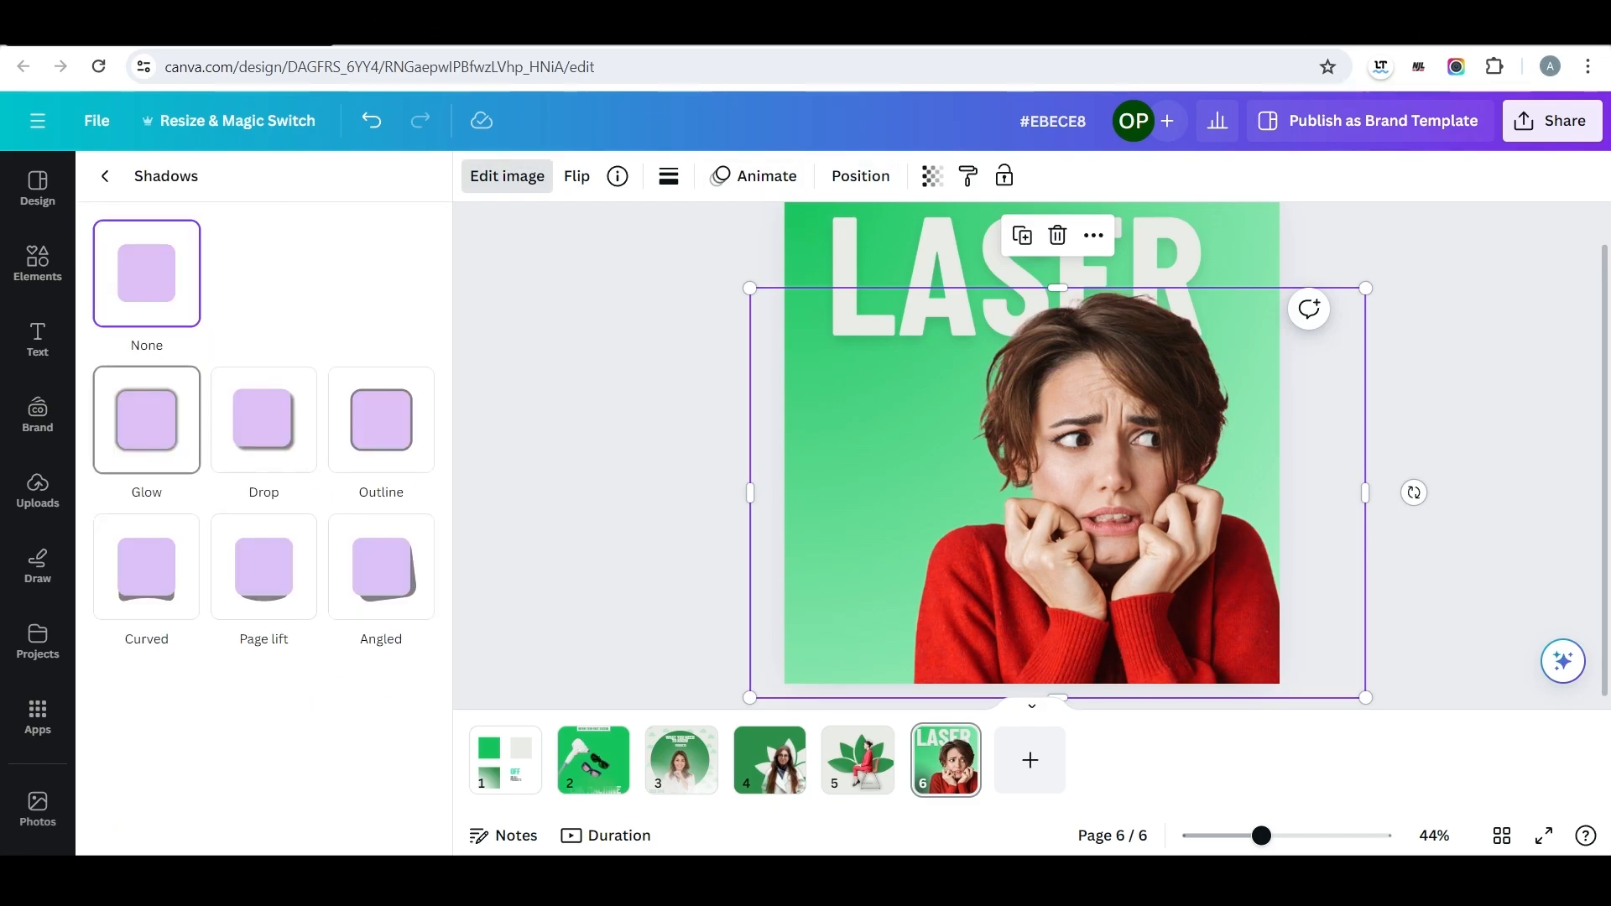
{"action": "left_click", "coordinate": [146, 420]}
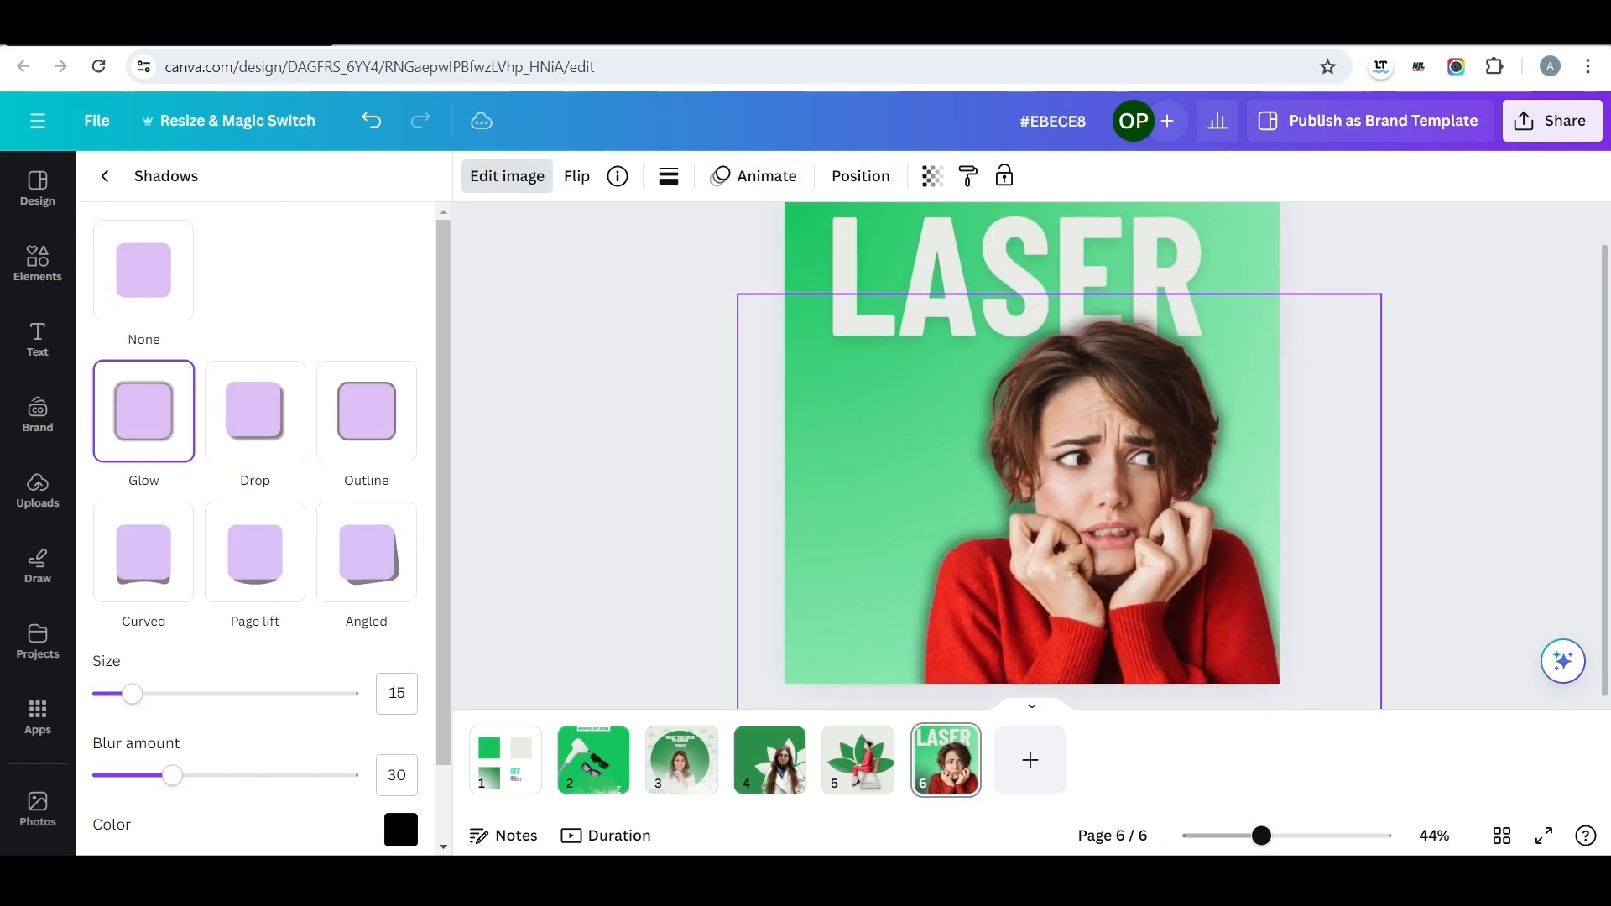
Nudge the worried woman slightly and open her Glow shadow settings.
{"action": "left_click_drag", "start_coordinate": [1103, 511], "coordinate": [1107, 512]}
{"action": "left_click", "coordinate": [507, 176]}
{"action": "scroll", "coordinate": [251, 545], "scroll_direction": "down", "scroll_amount": 3}
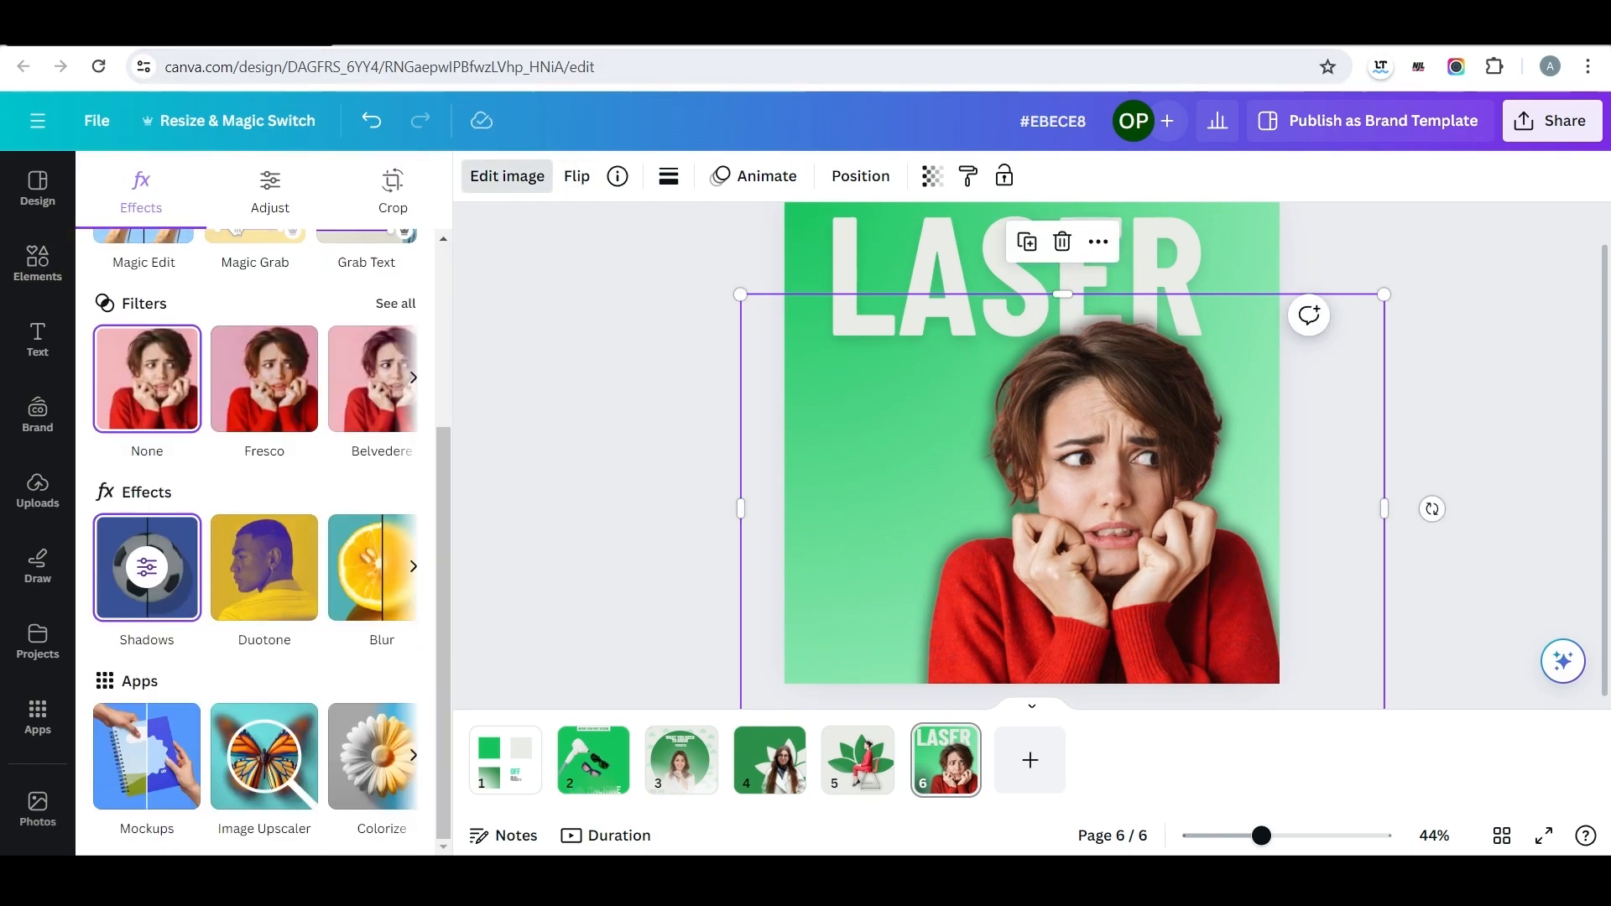
{"action": "left_click", "coordinate": [147, 569]}
{"action": "scroll", "coordinate": [172, 671], "scroll_direction": "down", "scroll_amount": 2}
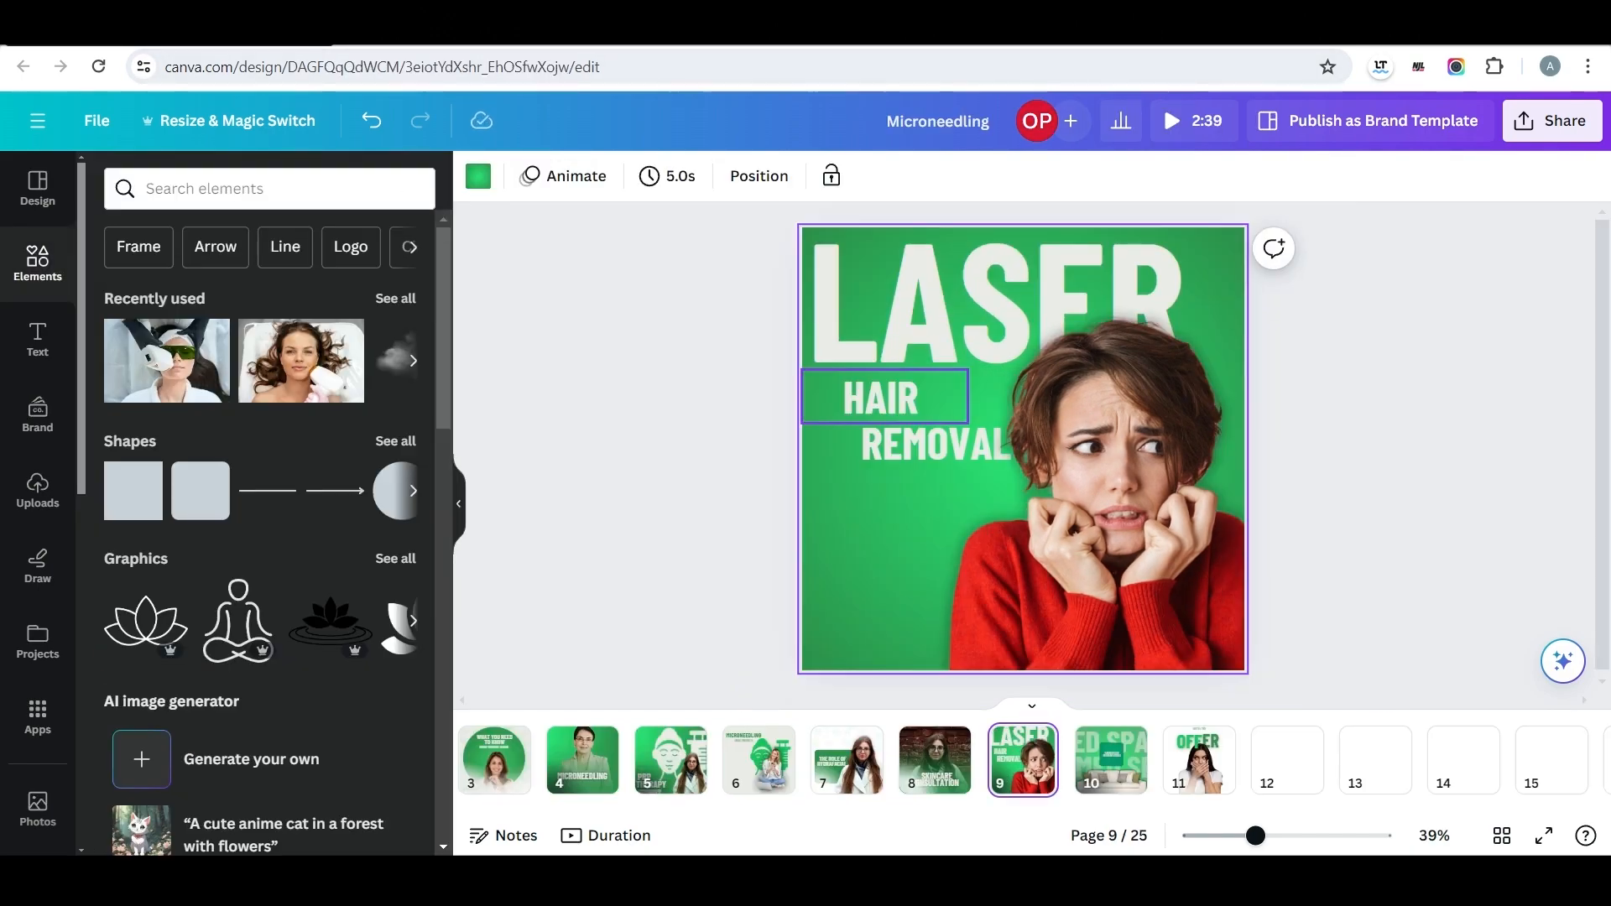
Review pages ten and eleven of the Microneedling reference design and return to the working design.
{"action": "left_click", "coordinate": [1110, 761]}
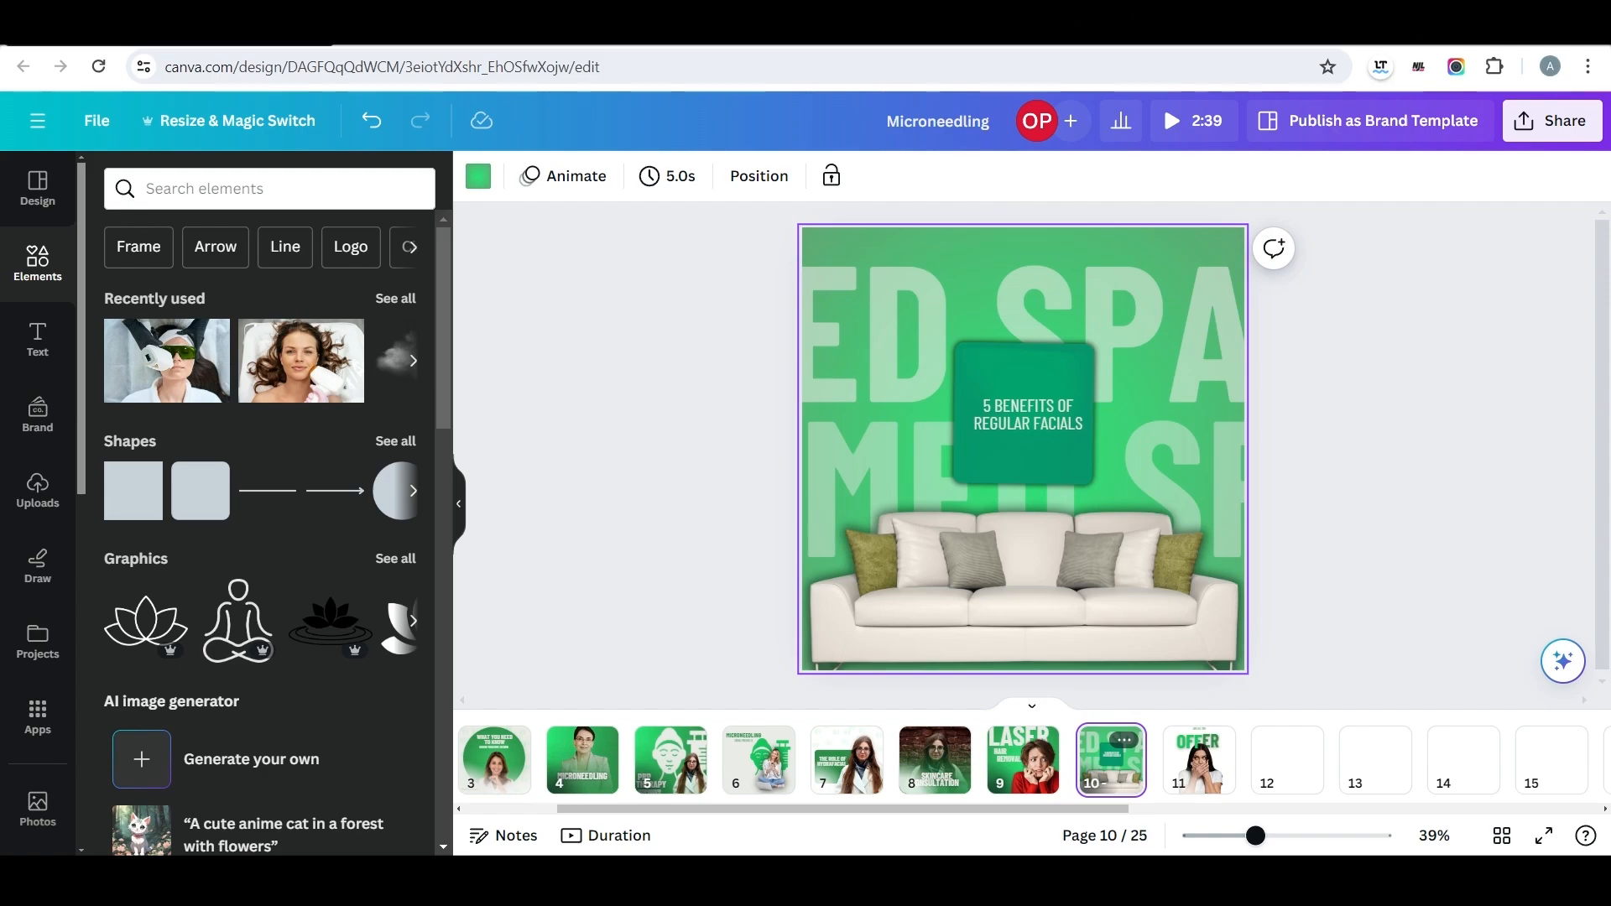
{"action": "left_click", "coordinate": [1199, 760]}
{"action": "left_click", "coordinate": [1111, 760]}
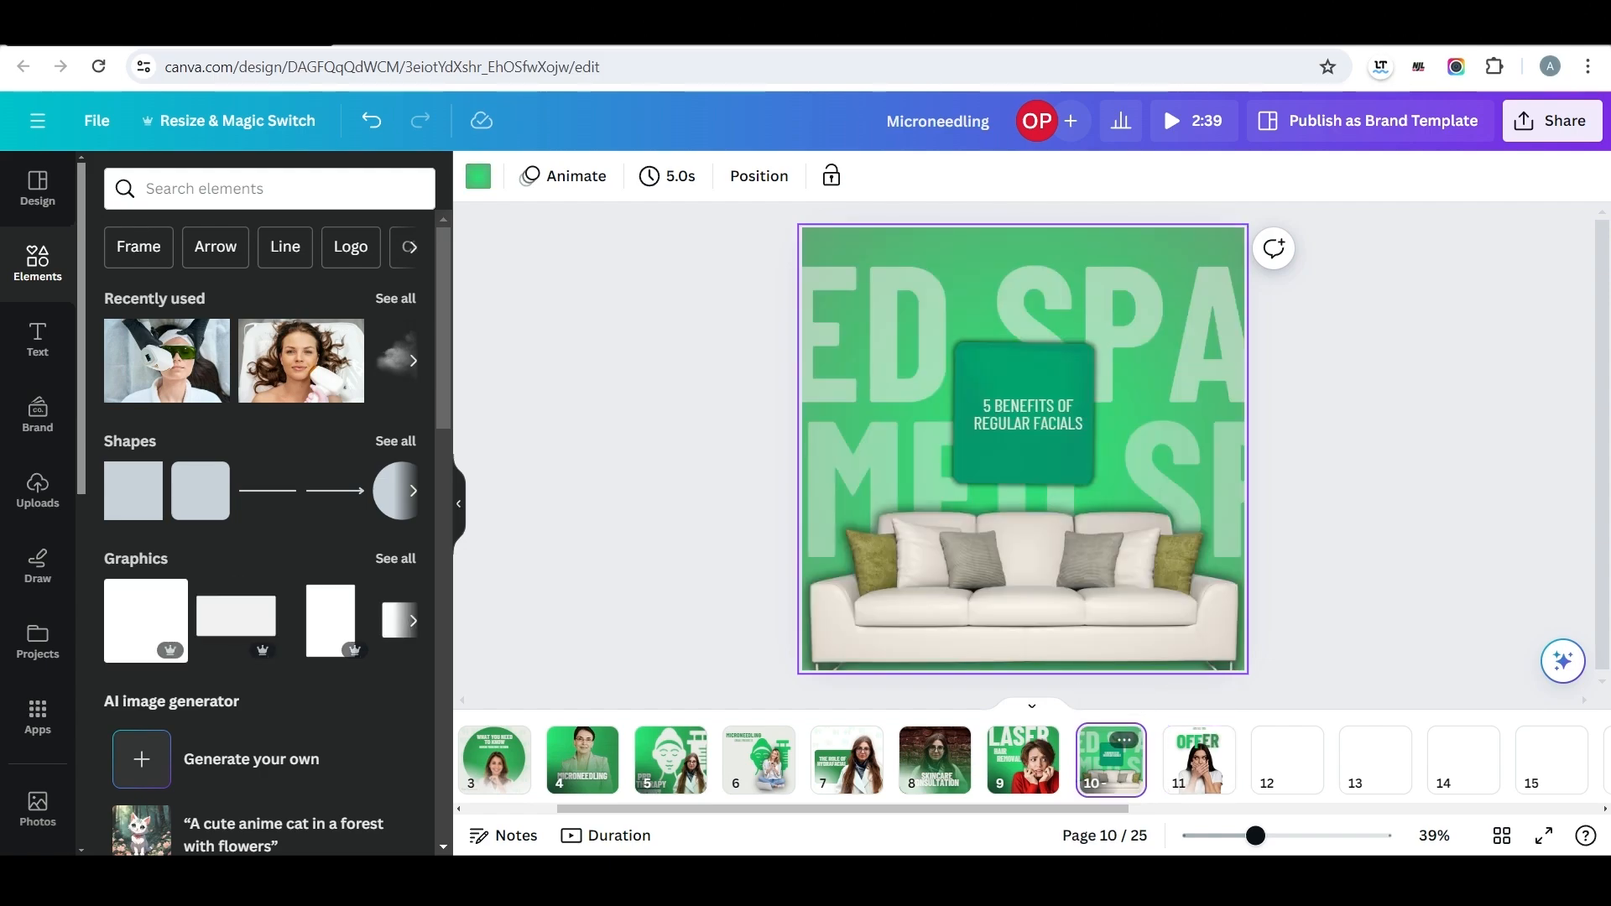
{"action": "left_click", "coordinate": [361, 25]}
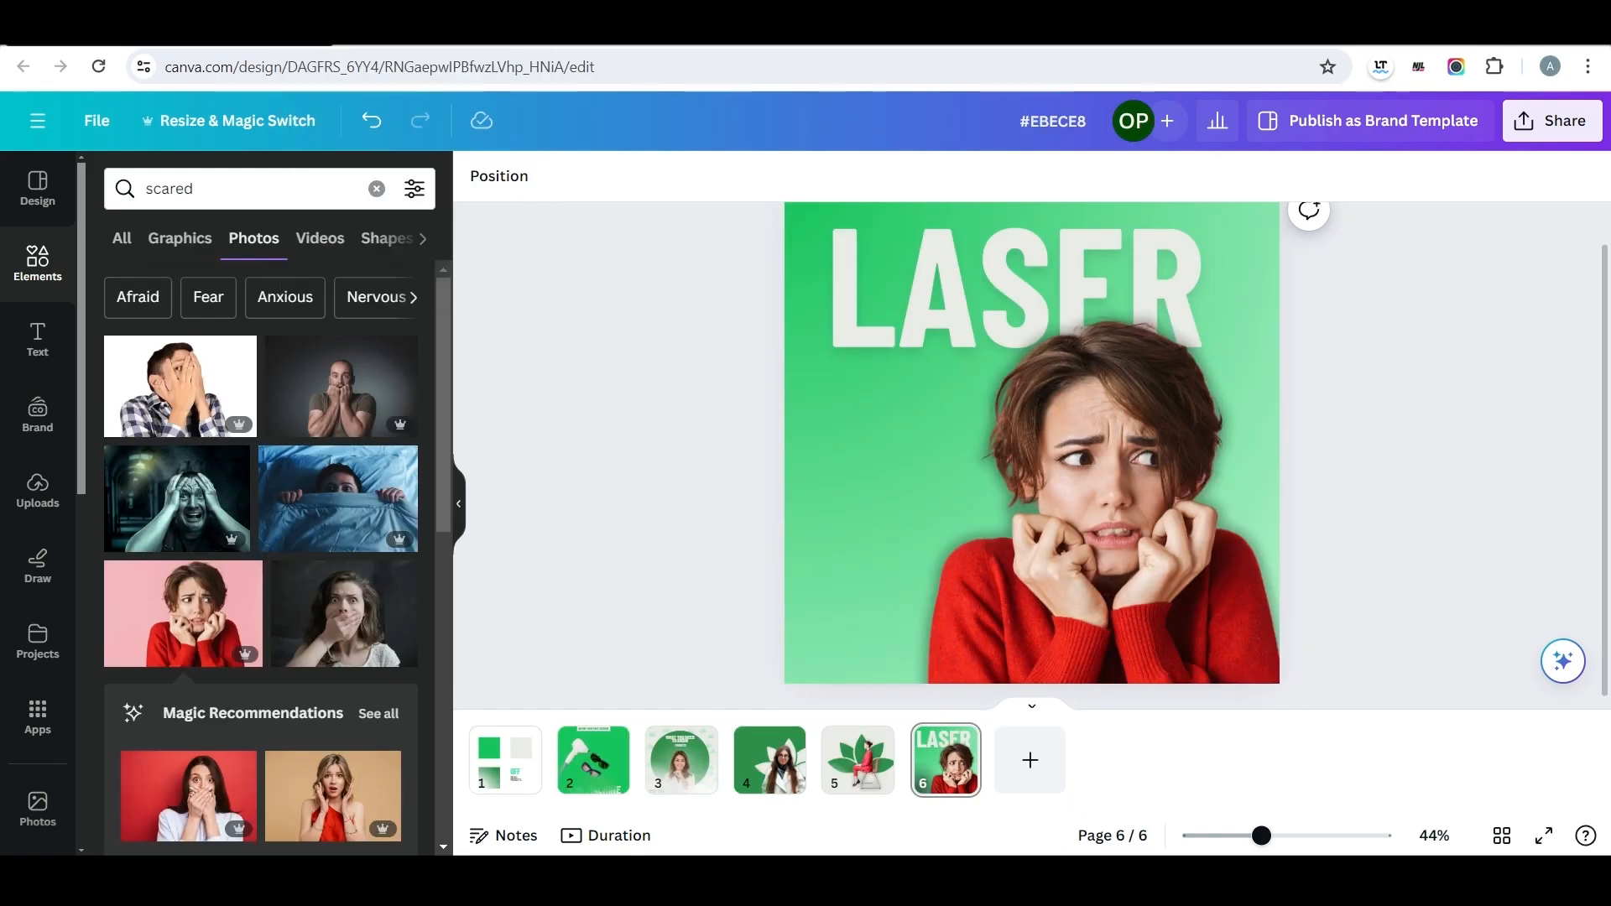
Add page seven and change its background to solid dark green #2d8f4a.
{"action": "left_click", "coordinate": [1029, 760]}
{"action": "left_click", "coordinate": [478, 176]}
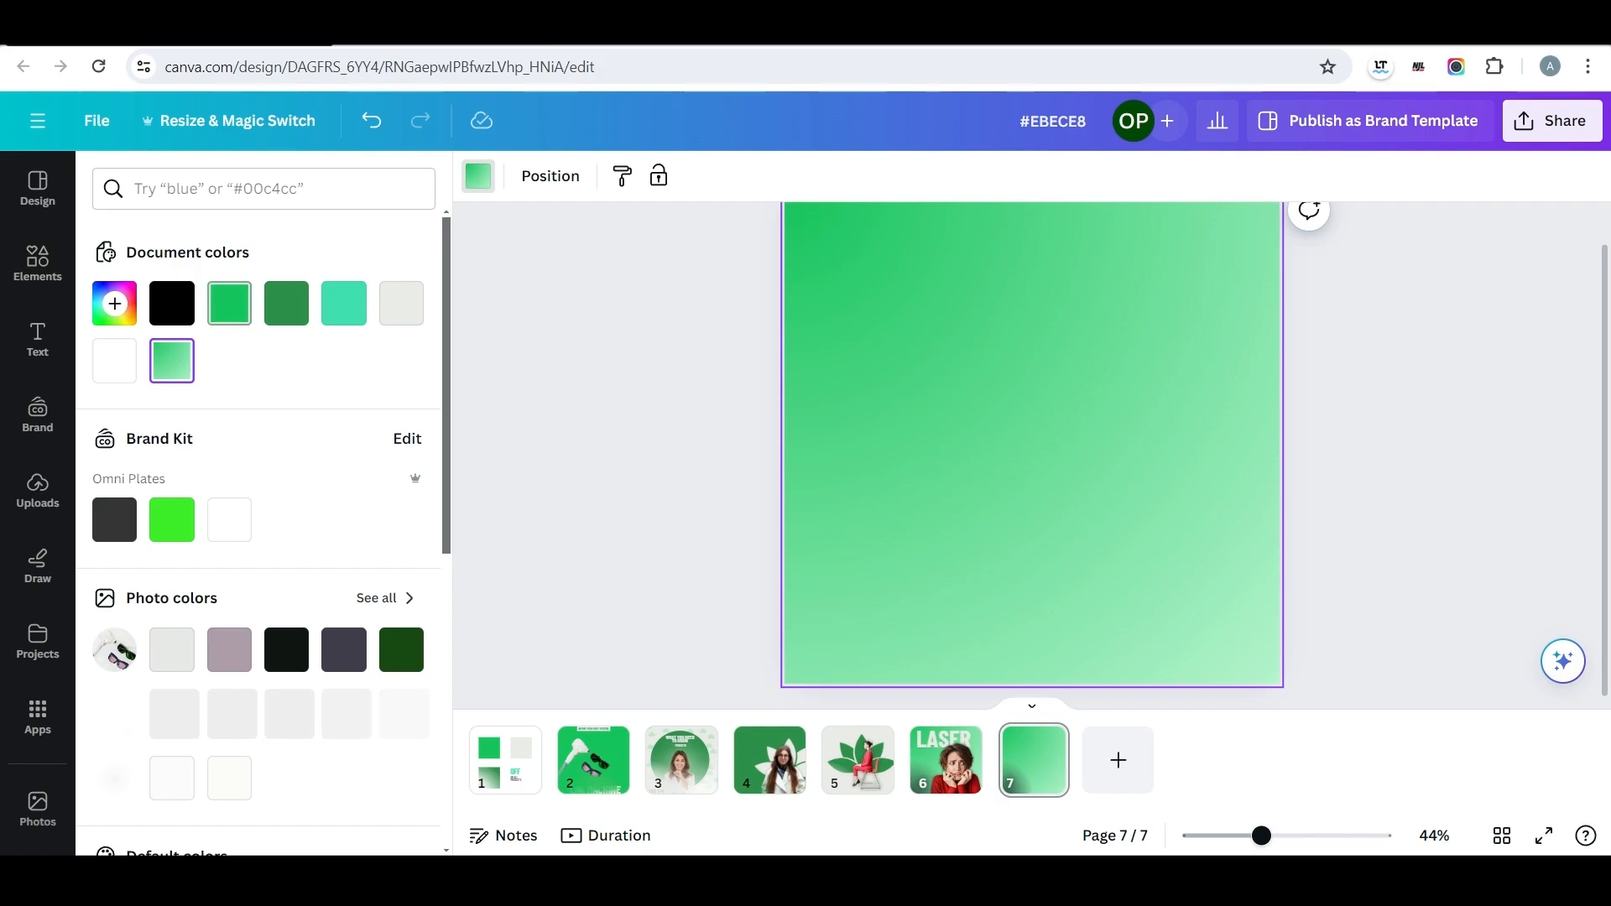
{"action": "left_click", "coordinate": [286, 303]}
Search the photos for "sofa" and insert the green sofa with patterned cushions on page seven.
{"action": "left_click", "coordinate": [38, 263]}
{"action": "left_click_drag", "start_coordinate": [206, 189], "coordinate": [51, 183]}
{"action": "type", "text": "sofa"}
{"action": "key", "text": "Return"}
{"action": "left_click", "coordinate": [339, 470]}
Enlarge the green sofa to nearly the page's width and place it along page seven's bottom.
{"action": "left_click_drag", "start_coordinate": [1032, 436], "coordinate": [1018, 583]}
{"action": "left_click_drag", "start_coordinate": [821, 483], "coordinate": [782, 463]}
{"action": "left_click_drag", "start_coordinate": [1217, 464], "coordinate": [1260, 442]}
{"action": "mouse_move", "coordinate": [1124, 521]}
{"action": "left_mouse_down"}
{"action": "mouse_move", "coordinate": [1135, 530]}
{"action": "mouse_move", "coordinate": [1135, 516]}
{"action": "left_mouse_up"}
Give the sofa a Drop shadow and adjust its position slightly on page seven.
{"action": "left_click", "coordinate": [507, 177]}
{"action": "scroll", "coordinate": [184, 588], "scroll_direction": "down", "scroll_amount": 1}
{"action": "left_click", "coordinate": [147, 772]}
{"action": "left_click", "coordinate": [143, 411]}
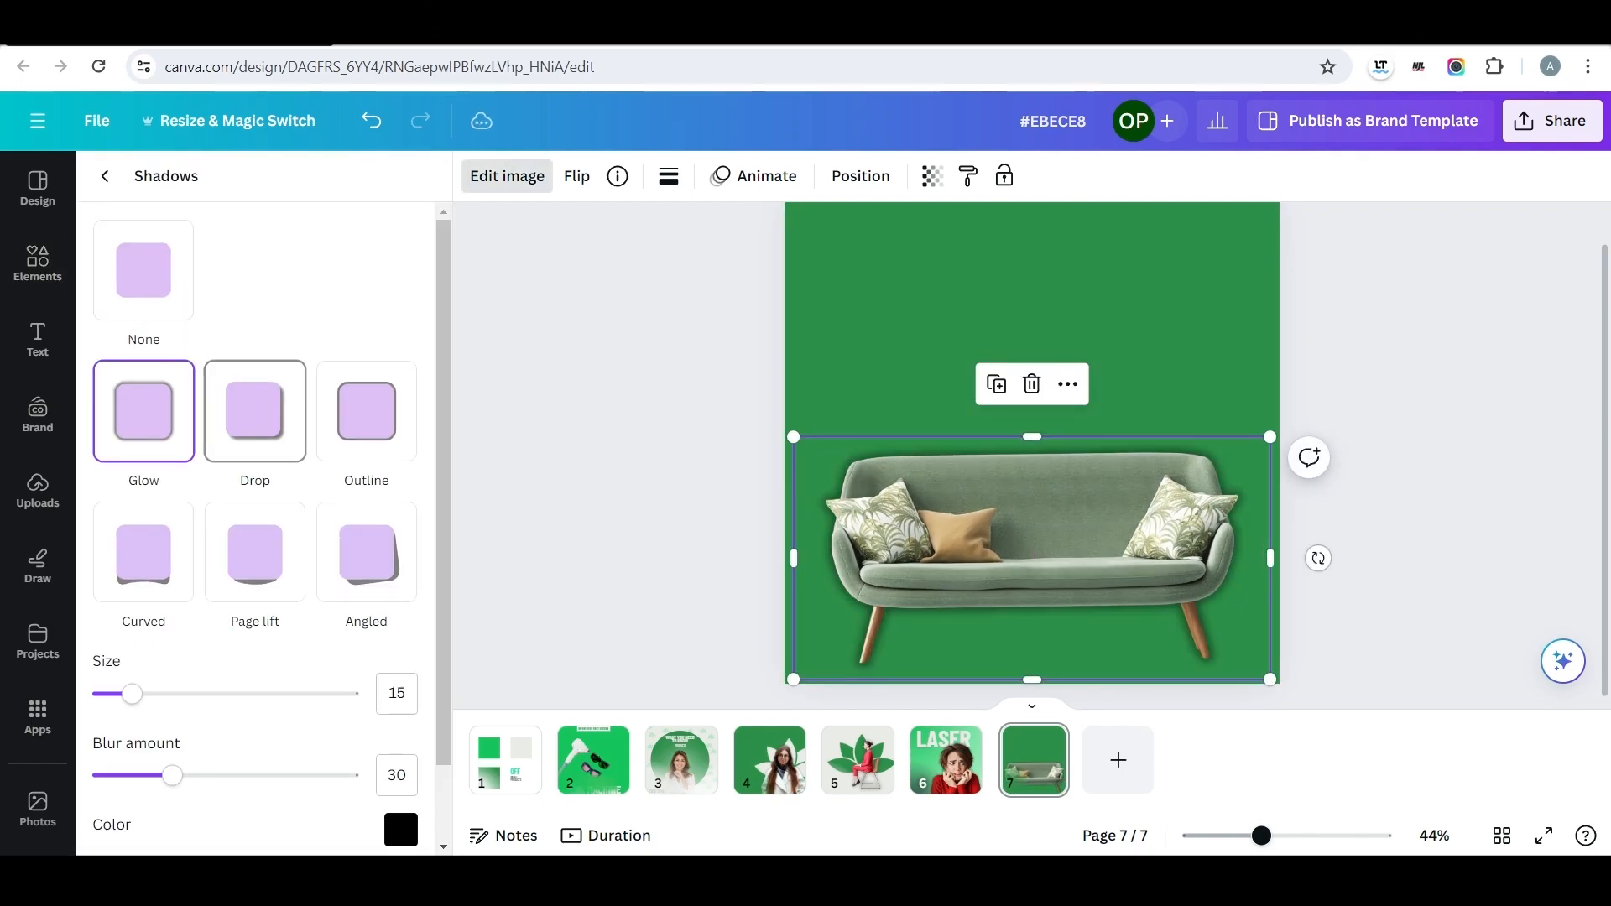
{"action": "left_click", "coordinate": [254, 411]}
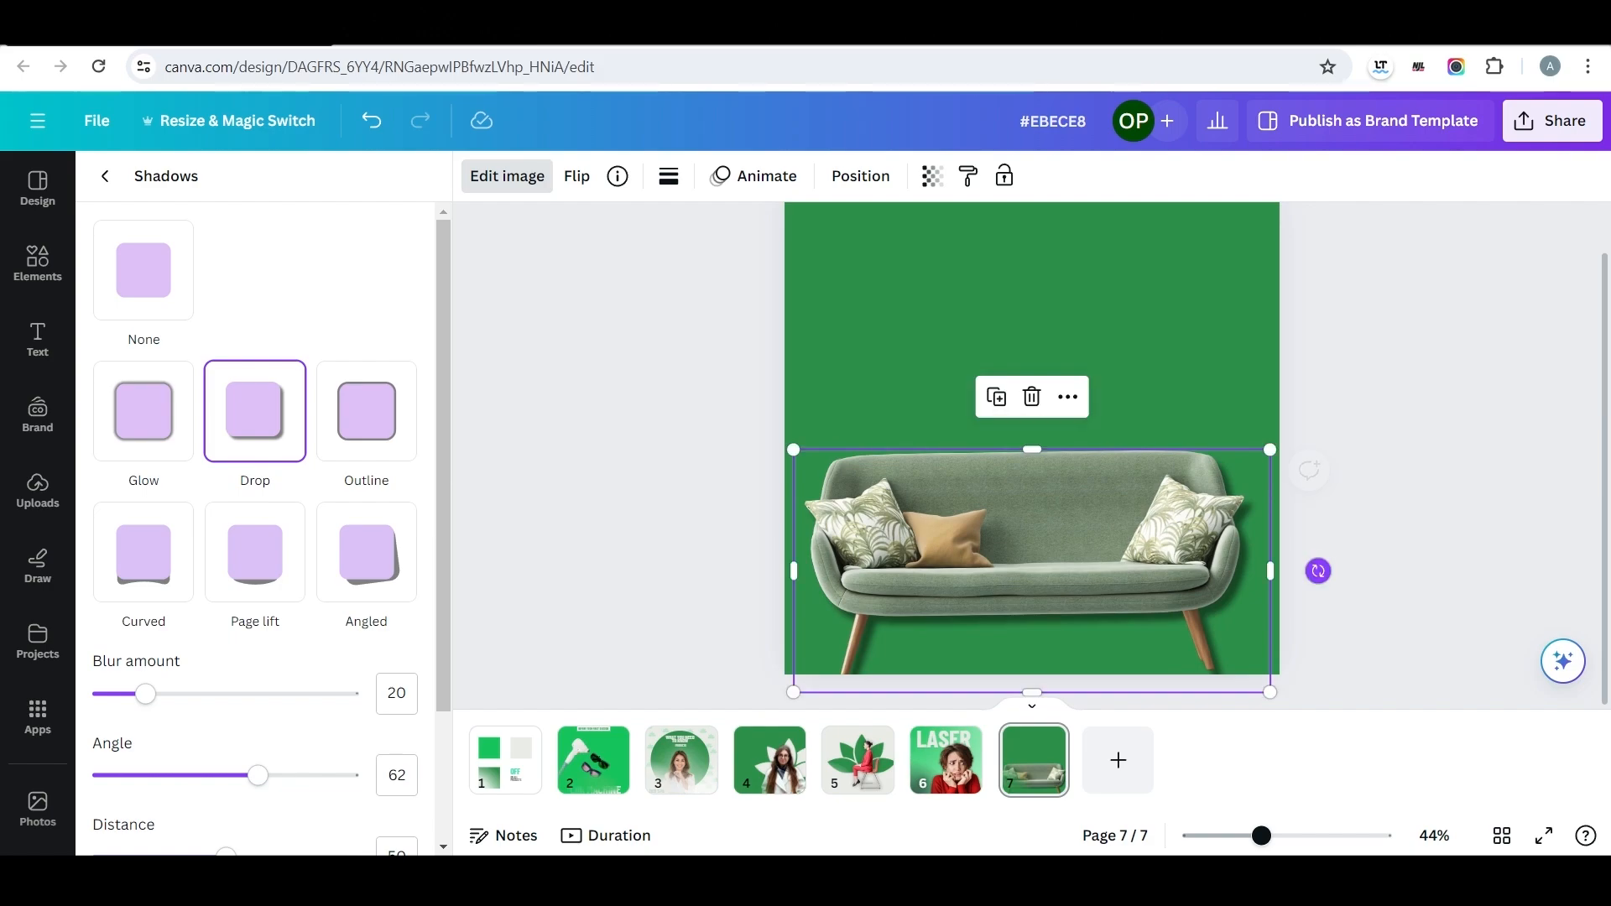
{"action": "left_click", "coordinate": [1208, 562]}
{"action": "left_click_drag", "start_coordinate": [1175, 553], "coordinate": [1183, 556]}
{"action": "left_click", "coordinate": [1410, 536]}
Copy the LASER heading from page six onto page seven and change its text to MED SPA.
{"action": "left_click", "coordinate": [945, 760]}
{"action": "left_click", "coordinate": [1015, 294]}
{"action": "key", "text": "ctrl+c"}
{"action": "left_click", "coordinate": [1033, 760]}
{"action": "key", "text": "ctrl+v"}
{"action": "double_click", "coordinate": [1020, 294]}
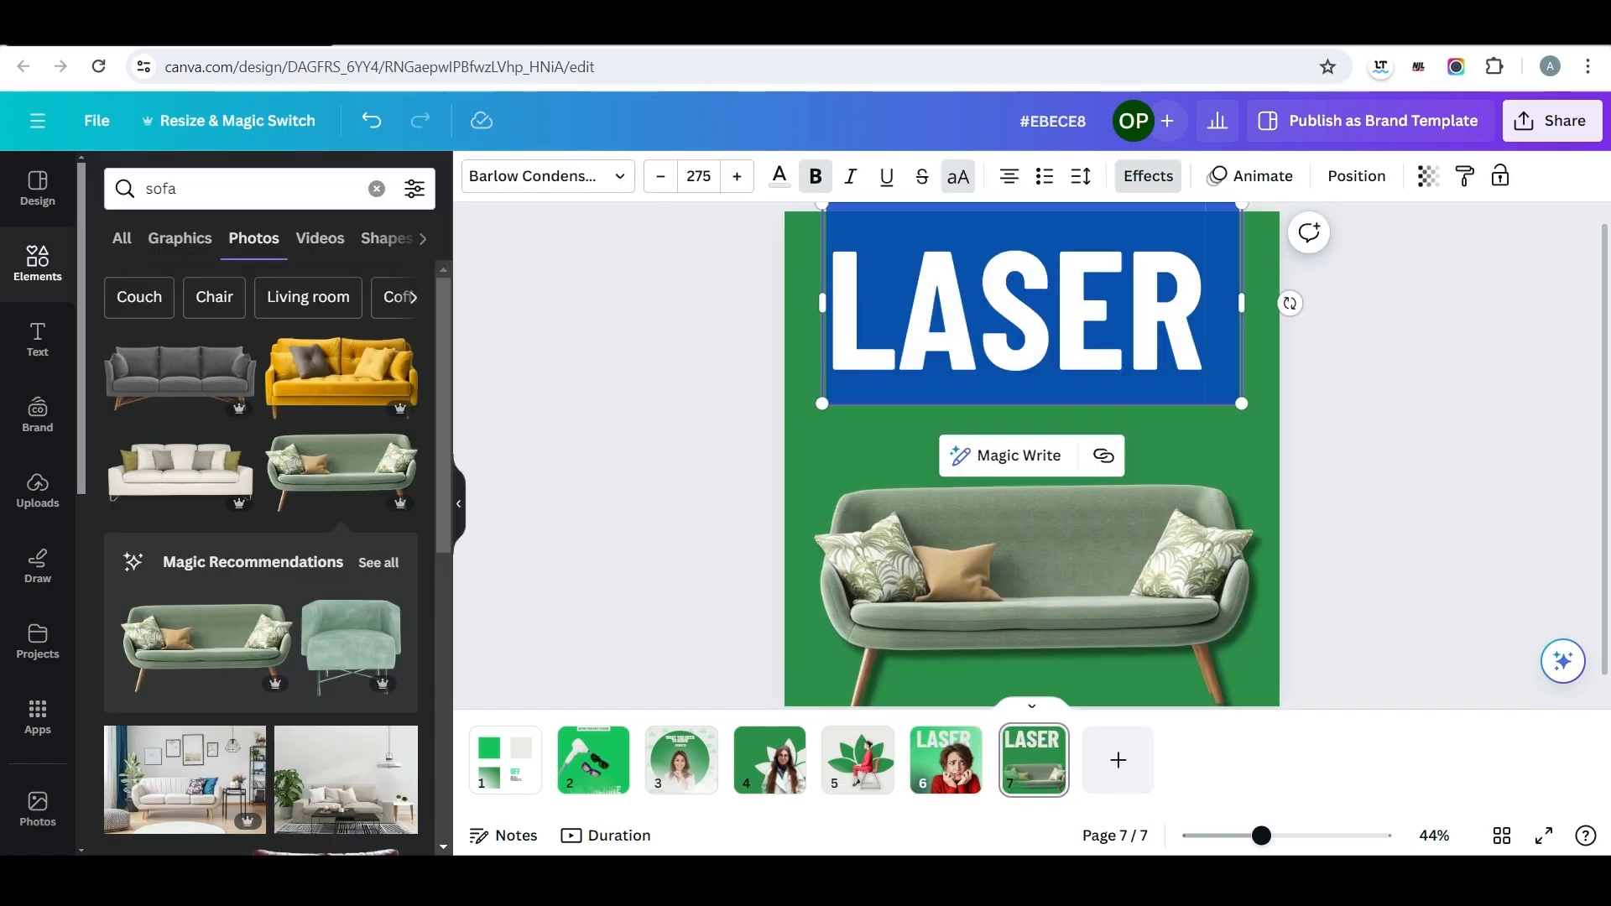
{"action": "type", "text": "MED SPA"}
{"action": "left_click", "coordinate": [1409, 470]}
Fit MED SPA on one line at size 202 and place it above the sofa, running off the page's left edge.
{"action": "left_click", "coordinate": [1027, 336]}
{"action": "left_click_drag", "start_coordinate": [1027, 336], "coordinate": [1017, 455]}
{"action": "left_click_drag", "start_coordinate": [1229, 371], "coordinate": [1434, 370]}
{"action": "left_click_drag", "start_coordinate": [1435, 539], "coordinate": [1312, 498]}
{"action": "left_click_drag", "start_coordinate": [1066, 420], "coordinate": [983, 319]}
{"action": "left_click_drag", "start_coordinate": [1231, 398], "coordinate": [1189, 384]}
{"action": "left_click_drag", "start_coordinate": [1007, 317], "coordinate": [1010, 314]}
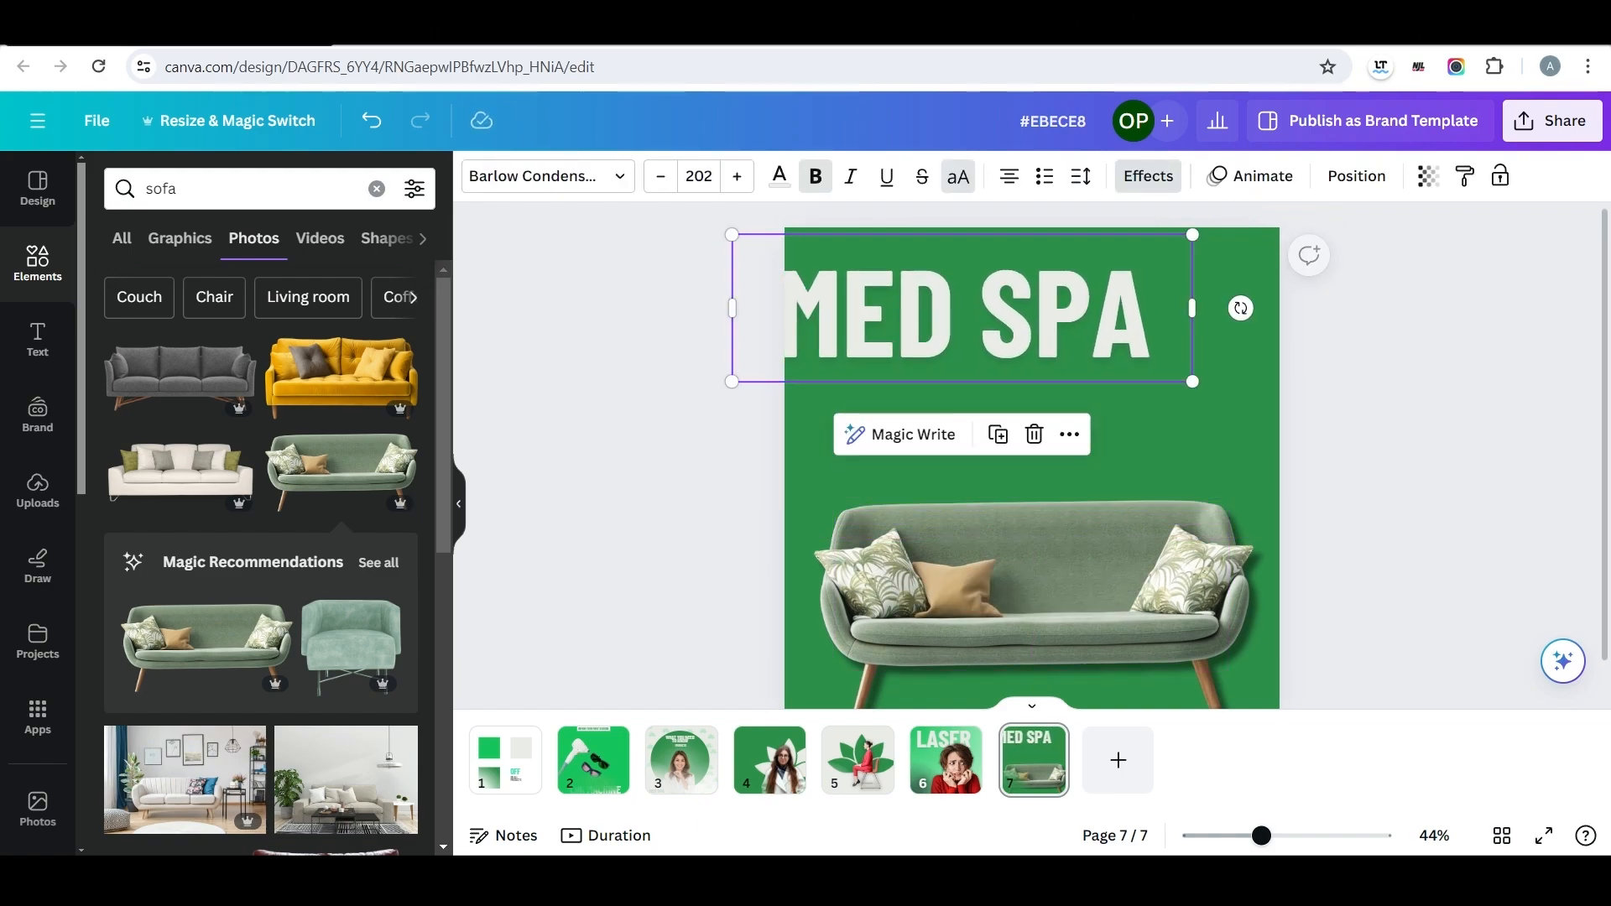
Enlarge MED SPA to size 365 and duplicate it into two staggered rows running off opposite page edges.
{"action": "left_click_drag", "start_coordinate": [1193, 382], "coordinate": [1609, 515]}
{"action": "left_click_drag", "start_coordinate": [1099, 377], "coordinate": [1063, 286]}
{"action": "left_click_drag", "start_coordinate": [1576, 424], "coordinate": [1443, 381]}
{"action": "left_click_drag", "start_coordinate": [1074, 281], "coordinate": [911, 464]}
{"action": "left_click_drag", "start_coordinate": [1279, 565], "coordinate": [1365, 592]}
{"action": "left_click_drag", "start_coordinate": [1162, 293], "coordinate": [1194, 303]}
{"action": "left_click_drag", "start_coordinate": [1082, 470], "coordinate": [1061, 469]}
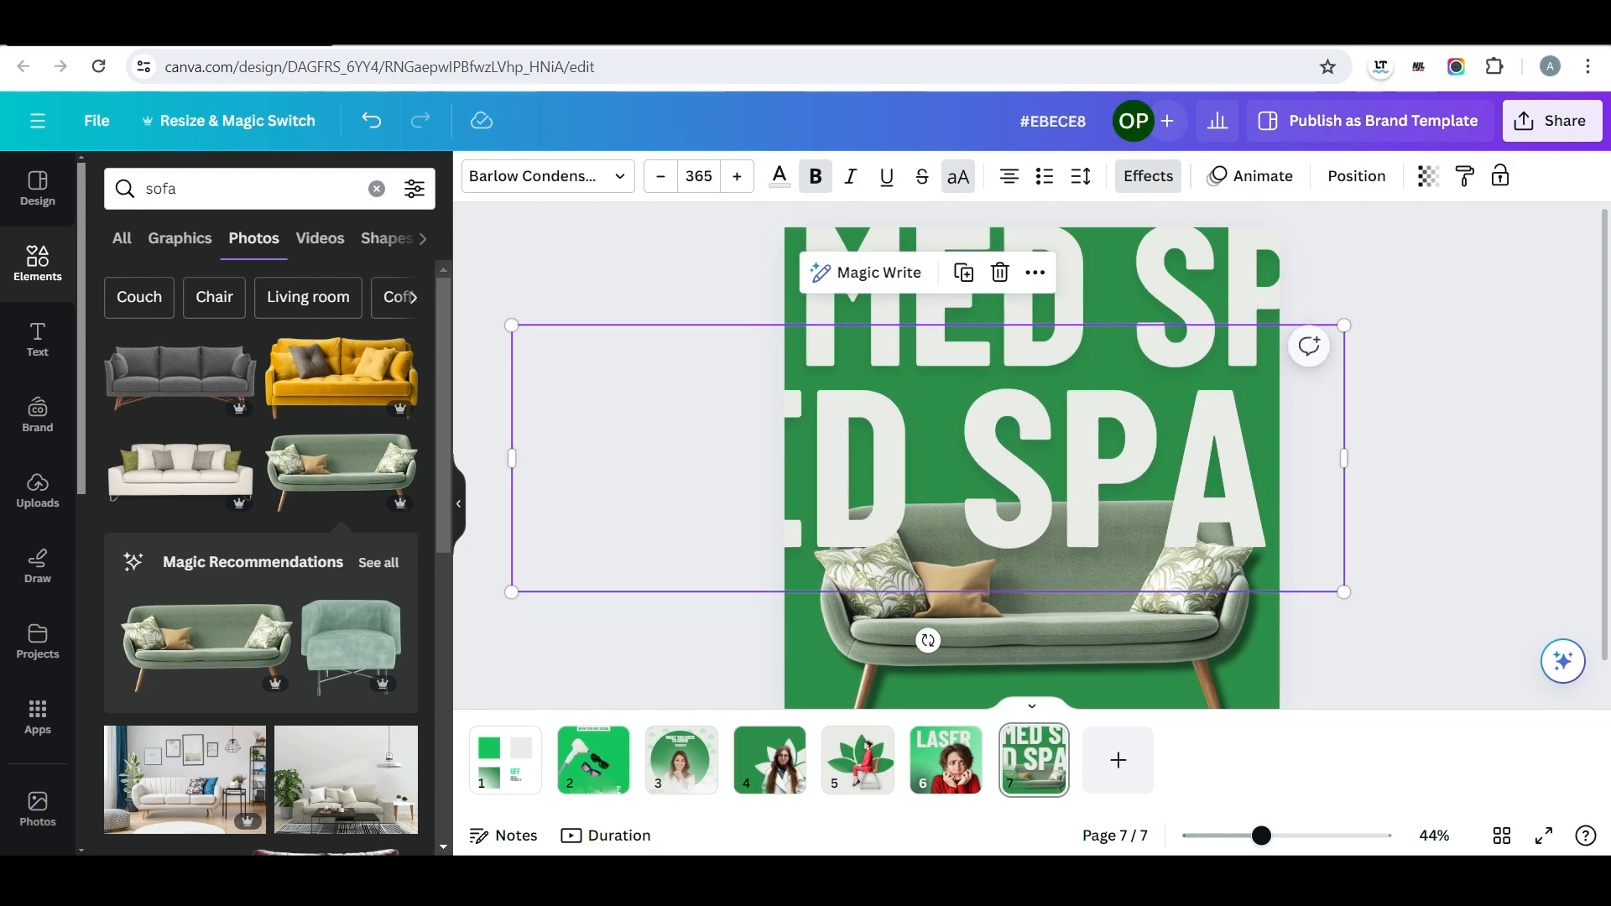
Bring the green sofa in front of both MED SPA rows on page seven.
{"action": "left_click", "coordinate": [1250, 177]}
{"action": "left_click", "coordinate": [1357, 176]}
{"action": "left_click_drag", "start_coordinate": [252, 436], "coordinate": [268, 302]}
{"action": "left_click", "coordinate": [625, 394]}
{"action": "scroll", "coordinate": [1032, 453], "scroll_direction": "down", "scroll_amount": 1}
{"action": "scroll", "coordinate": [1032, 453], "scroll_direction": "up", "scroll_amount": 1}
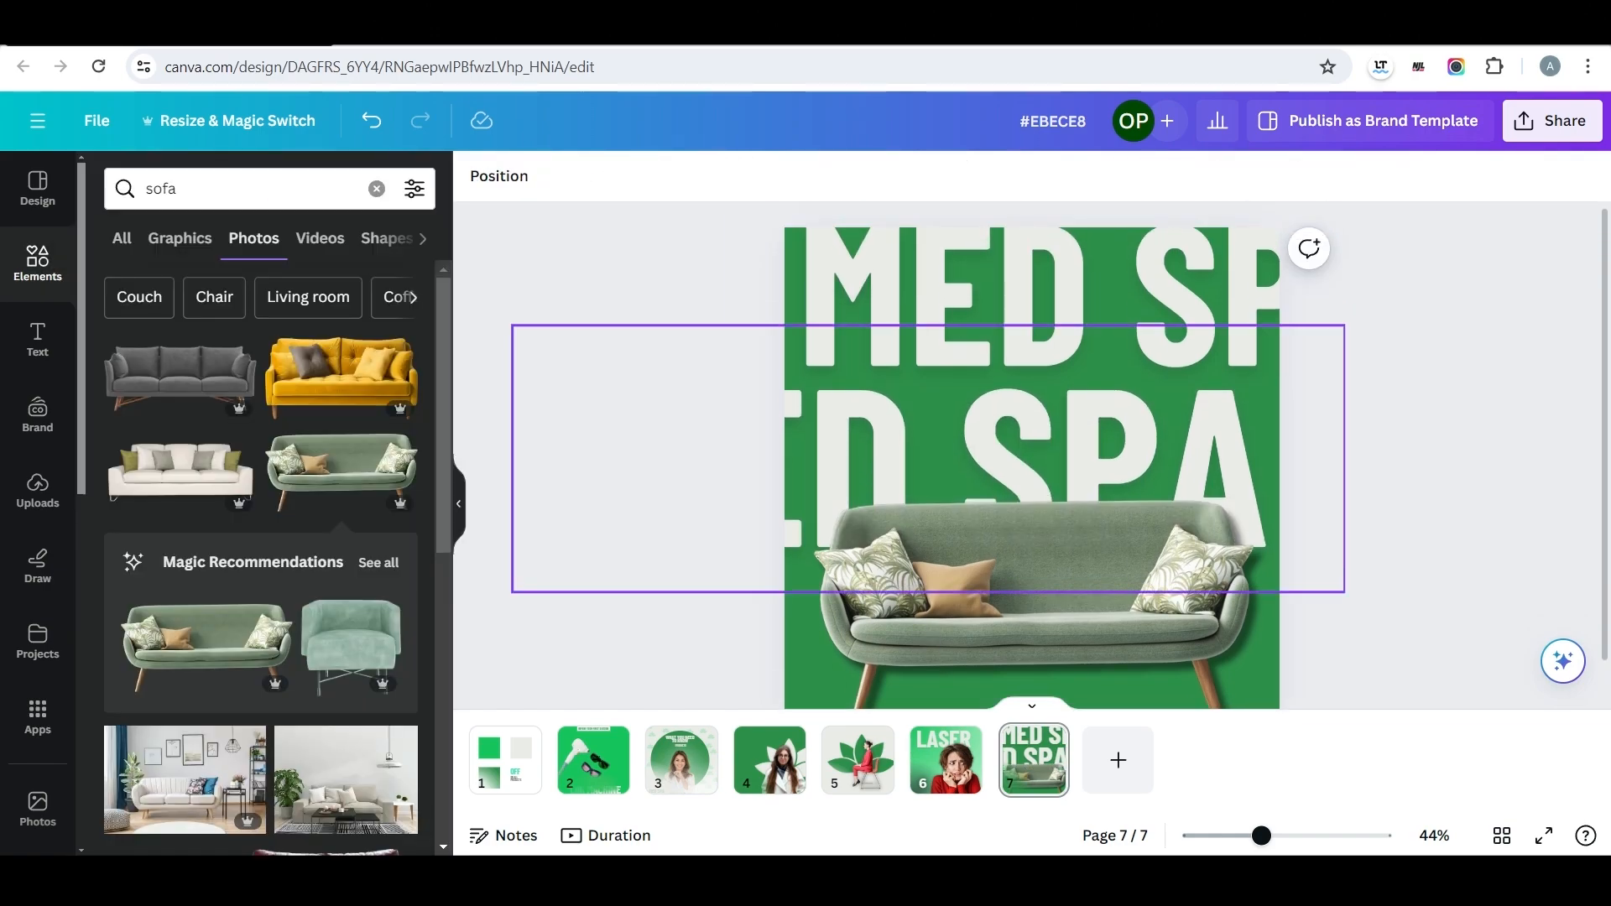
Set the transparency of both MED SPA rows to 42.
{"action": "left_click", "coordinate": [1175, 327]}
{"action": "left_click", "coordinate": [1428, 176]}
{"action": "left_click_drag", "start_coordinate": [1370, 262], "coordinate": [1287, 263]}
{"action": "left_click", "coordinate": [1216, 424]}
{"action": "left_click", "coordinate": [1428, 176]}
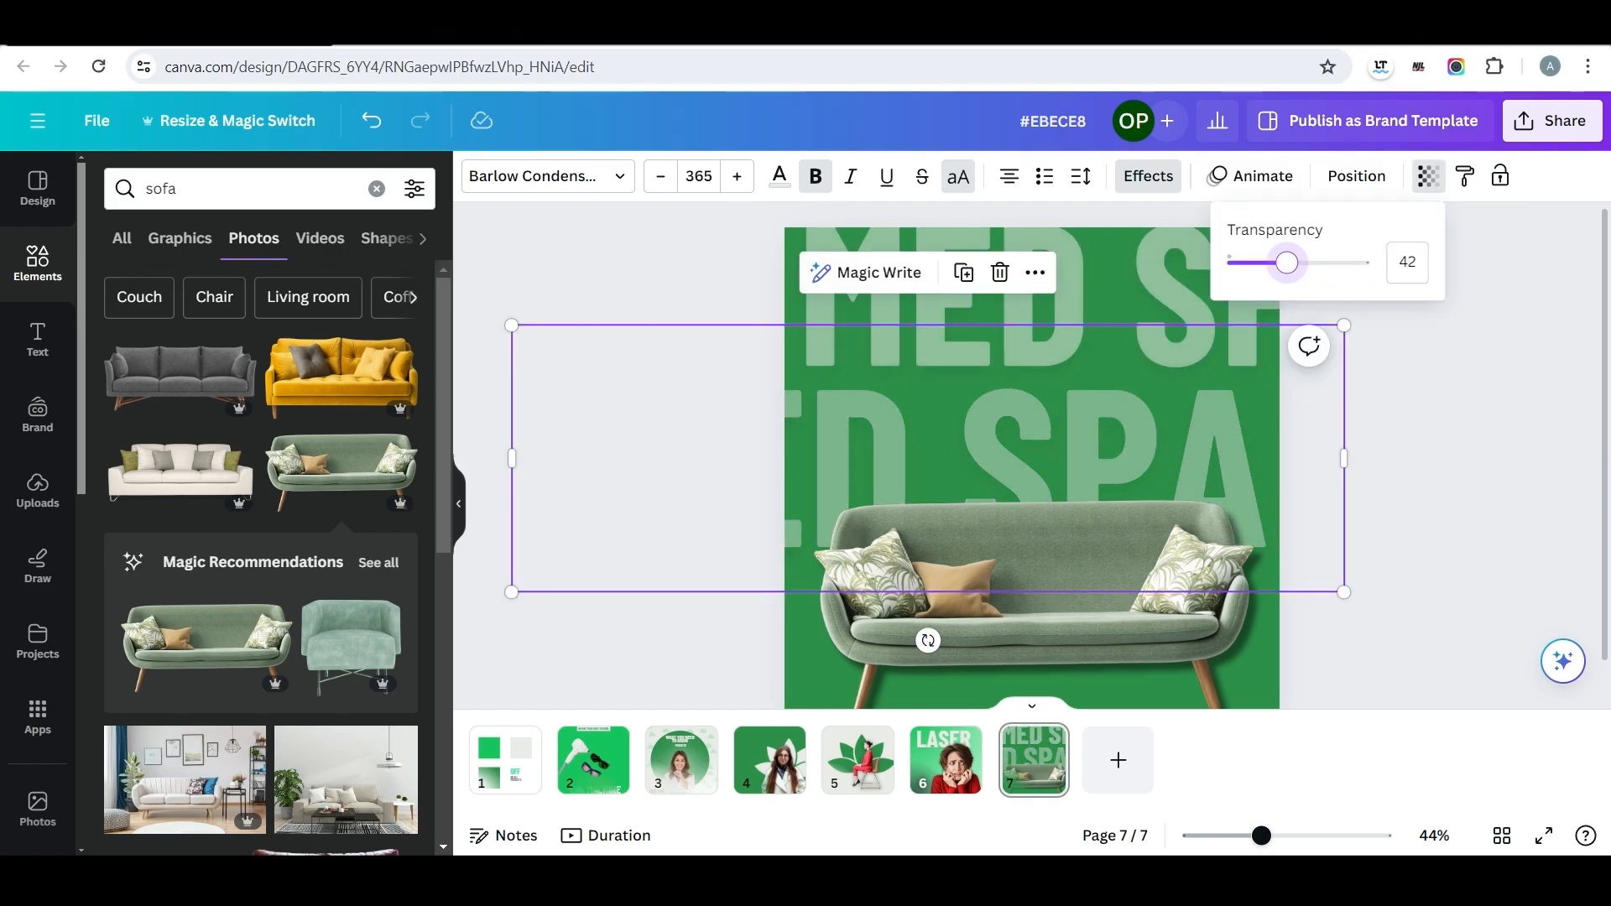
{"action": "left_click", "coordinate": [1443, 395]}
{"action": "left_click", "coordinate": [1443, 394]}
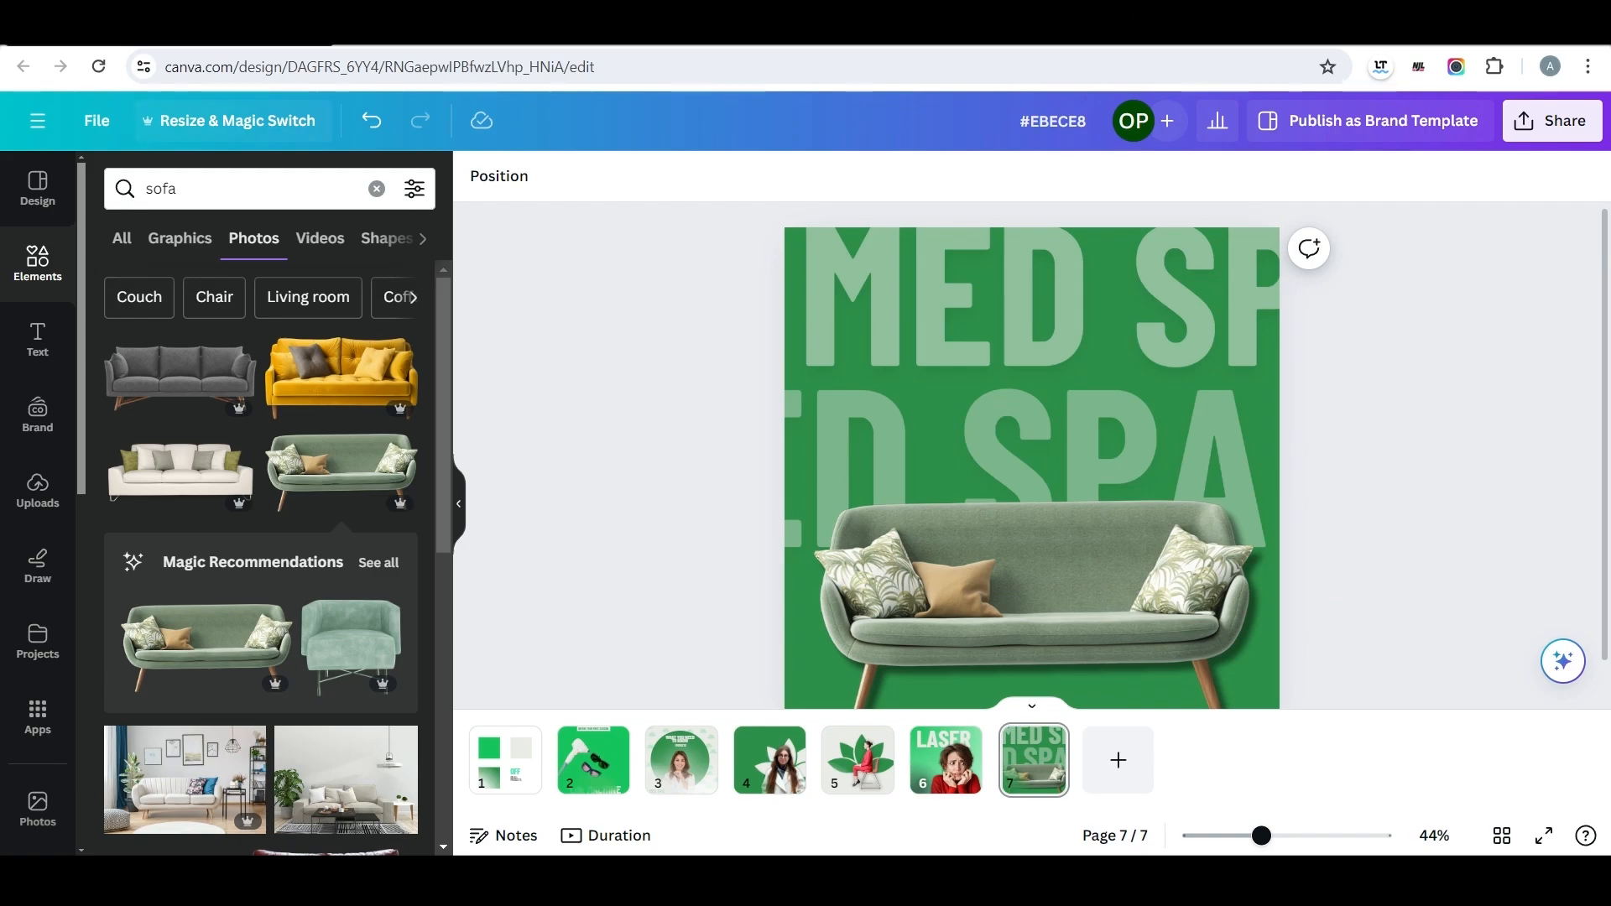
Add the white square found by searching photos for "square", shrink it and centre it above the sofa.
{"action": "double_click", "coordinate": [161, 189]}
{"action": "type", "text": "square"}
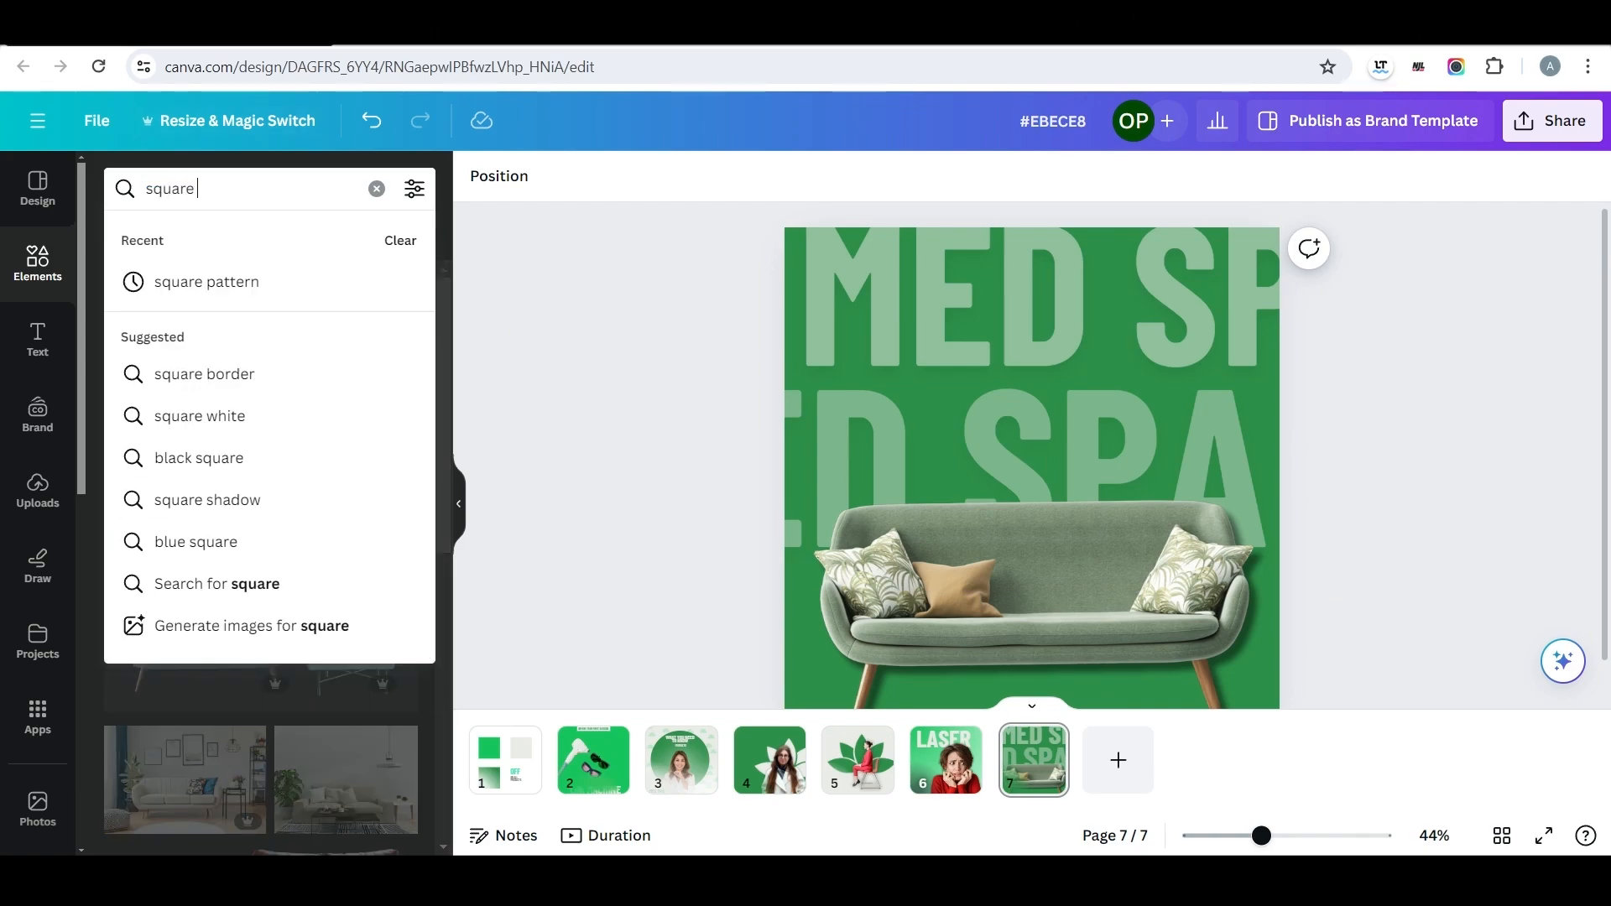
{"action": "key", "text": "Return"}
{"action": "left_click", "coordinate": [260, 381]}
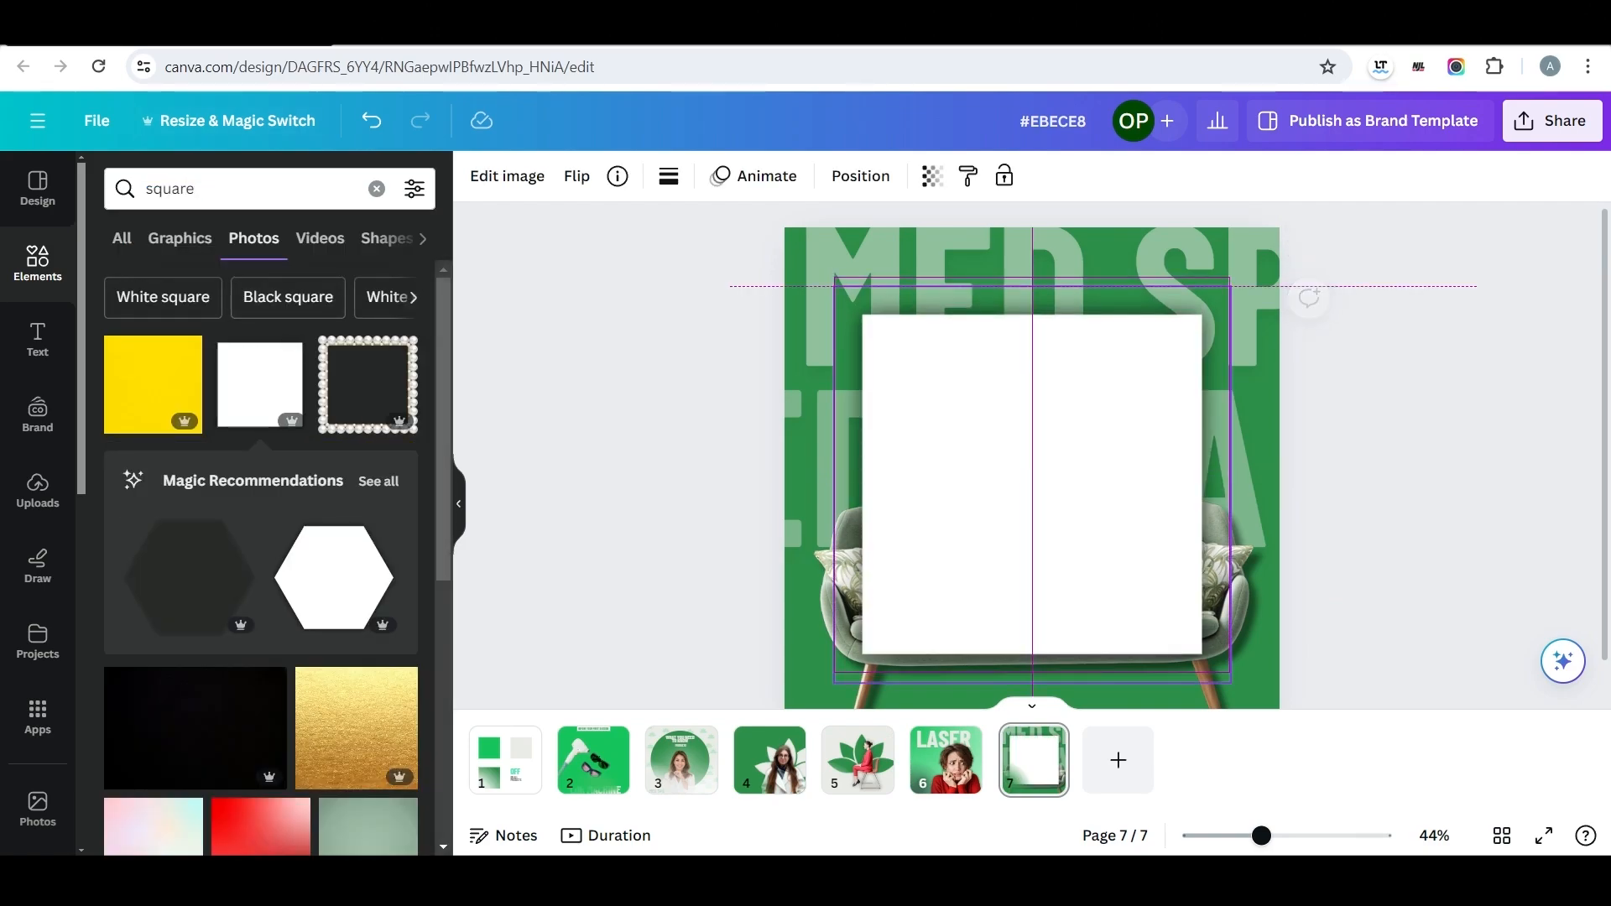
{"action": "left_click_drag", "start_coordinate": [1220, 660], "coordinate": [1021, 461]}
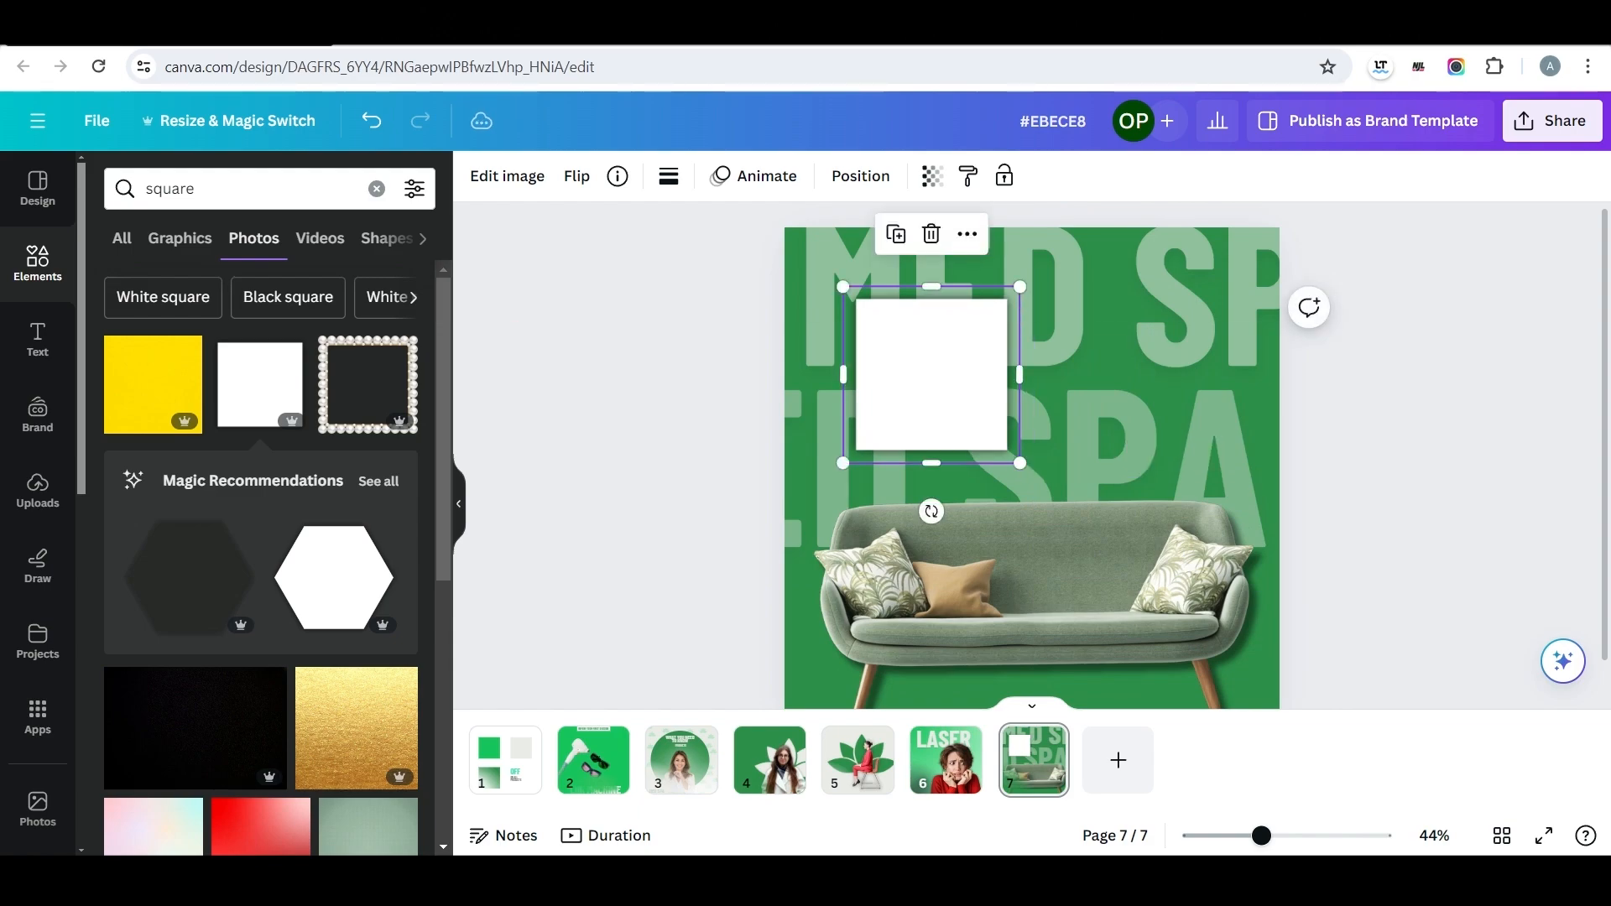
{"action": "left_click_drag", "start_coordinate": [964, 386], "coordinate": [1068, 403]}
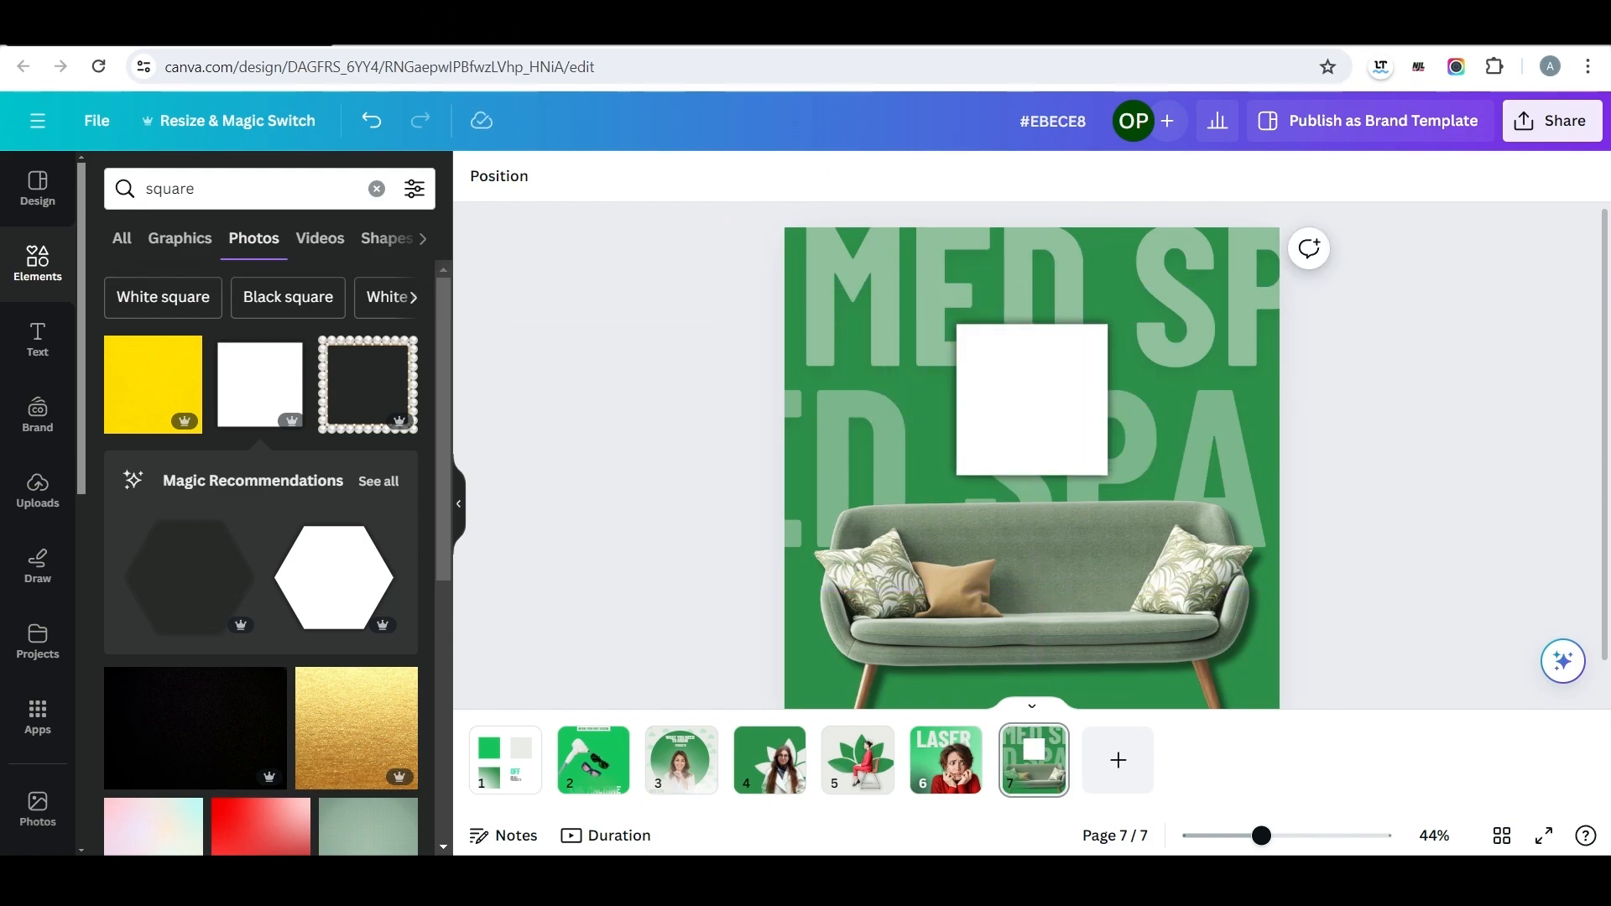
Apply the Duotone effect in dark green and a shadow to the white square, and enlarge it slightly.
{"action": "left_click", "coordinate": [506, 175]}
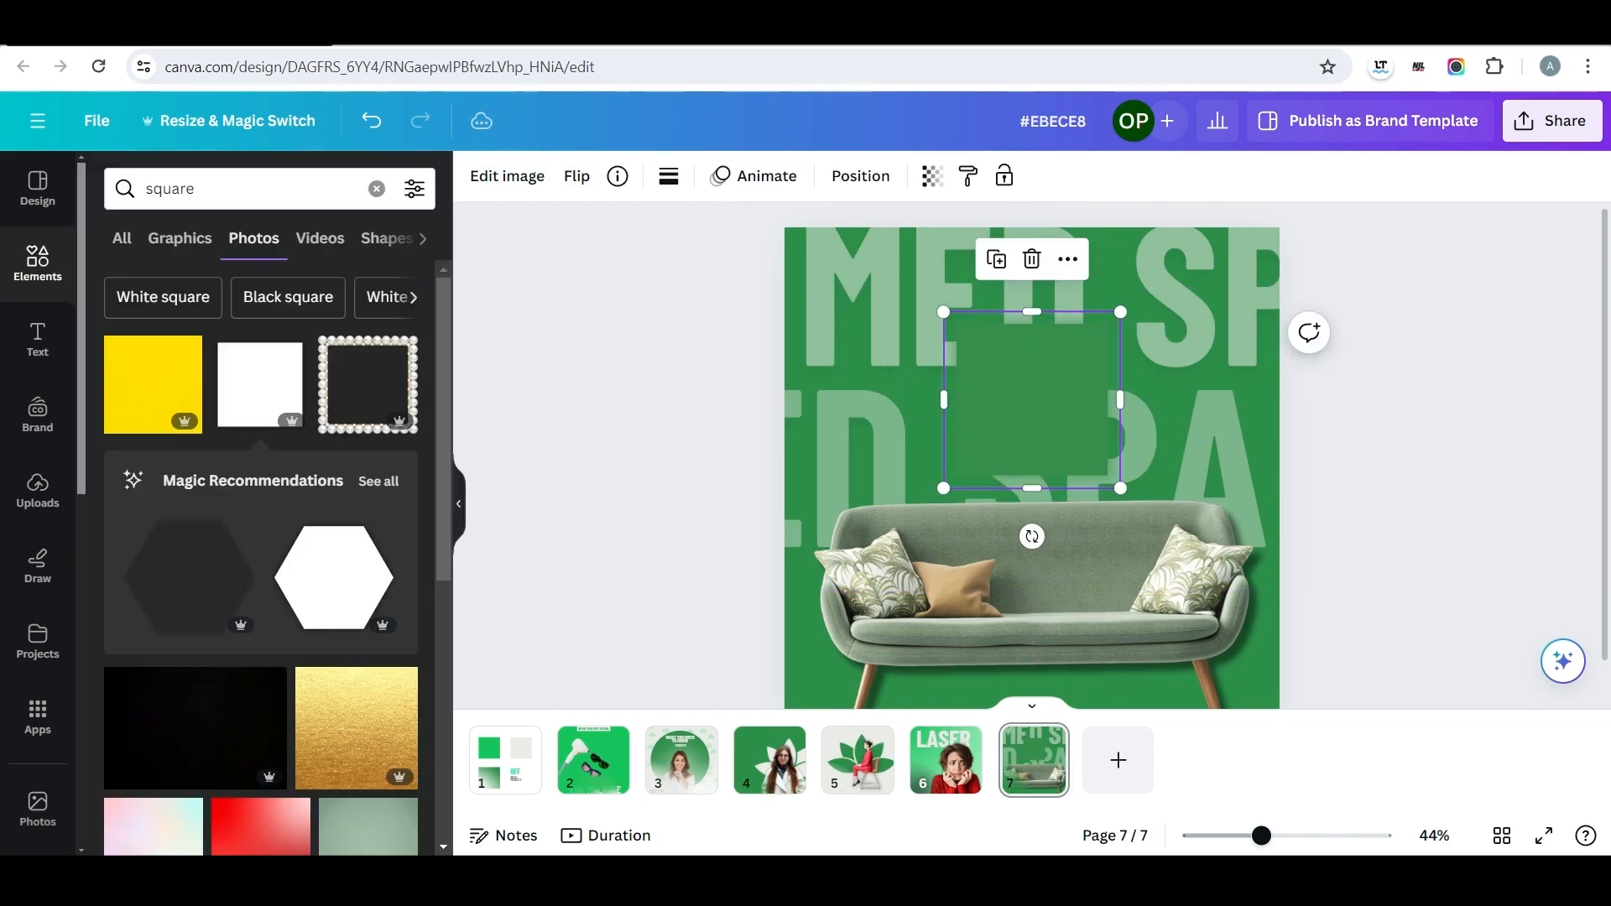
{"action": "left_click", "coordinate": [507, 175]}
{"action": "scroll", "coordinate": [252, 545], "scroll_direction": "down", "scroll_amount": 5}
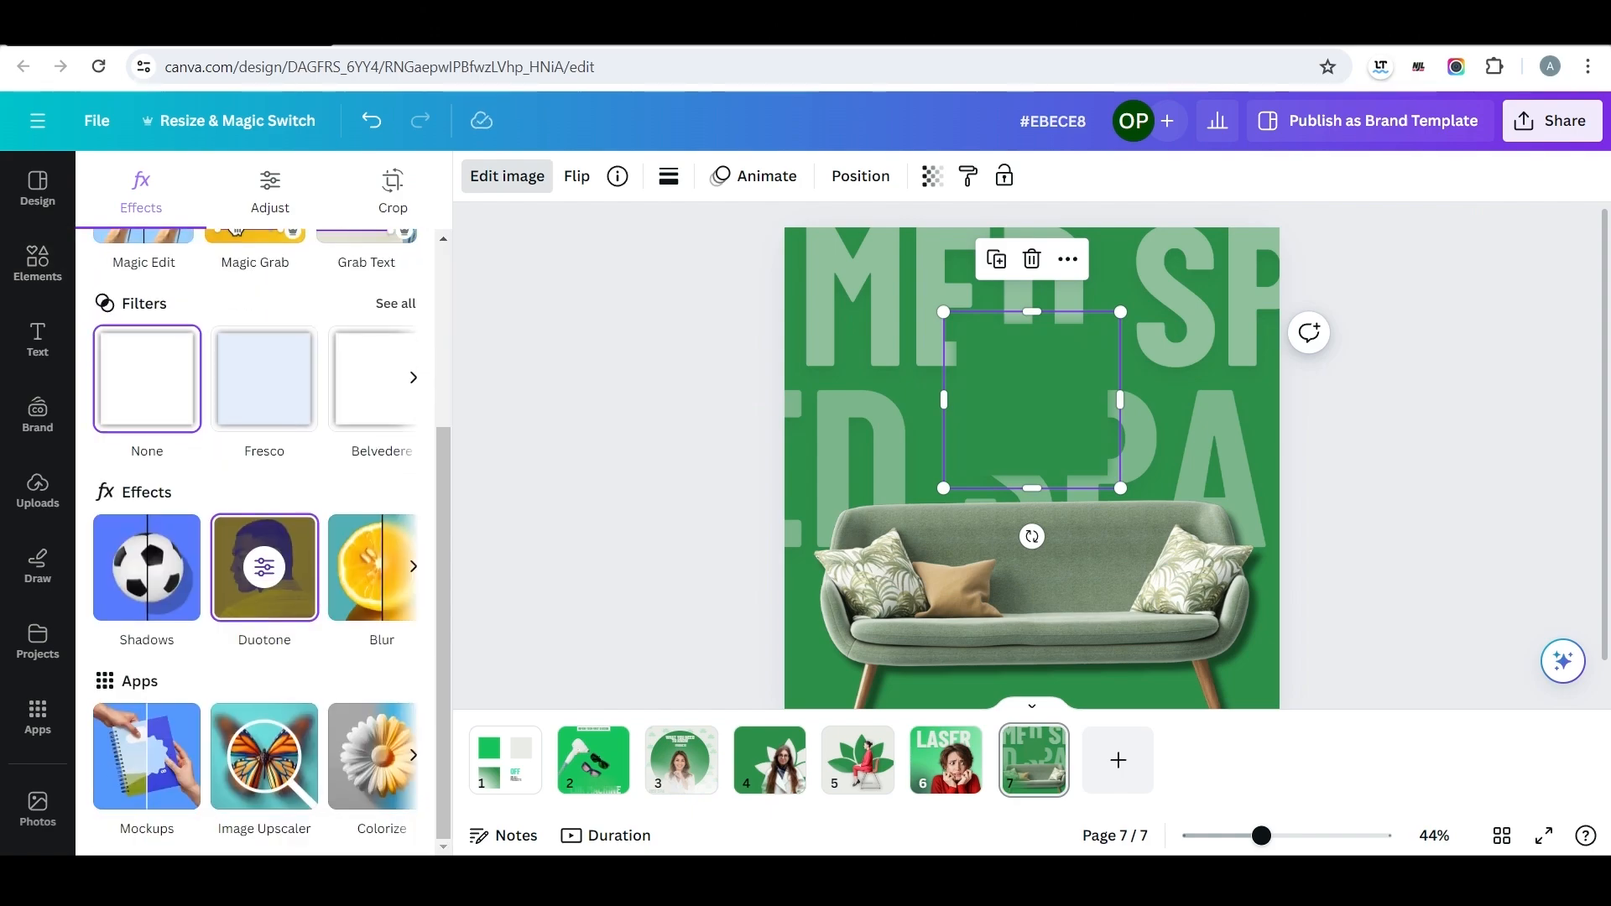
{"action": "left_click", "coordinate": [147, 567]}
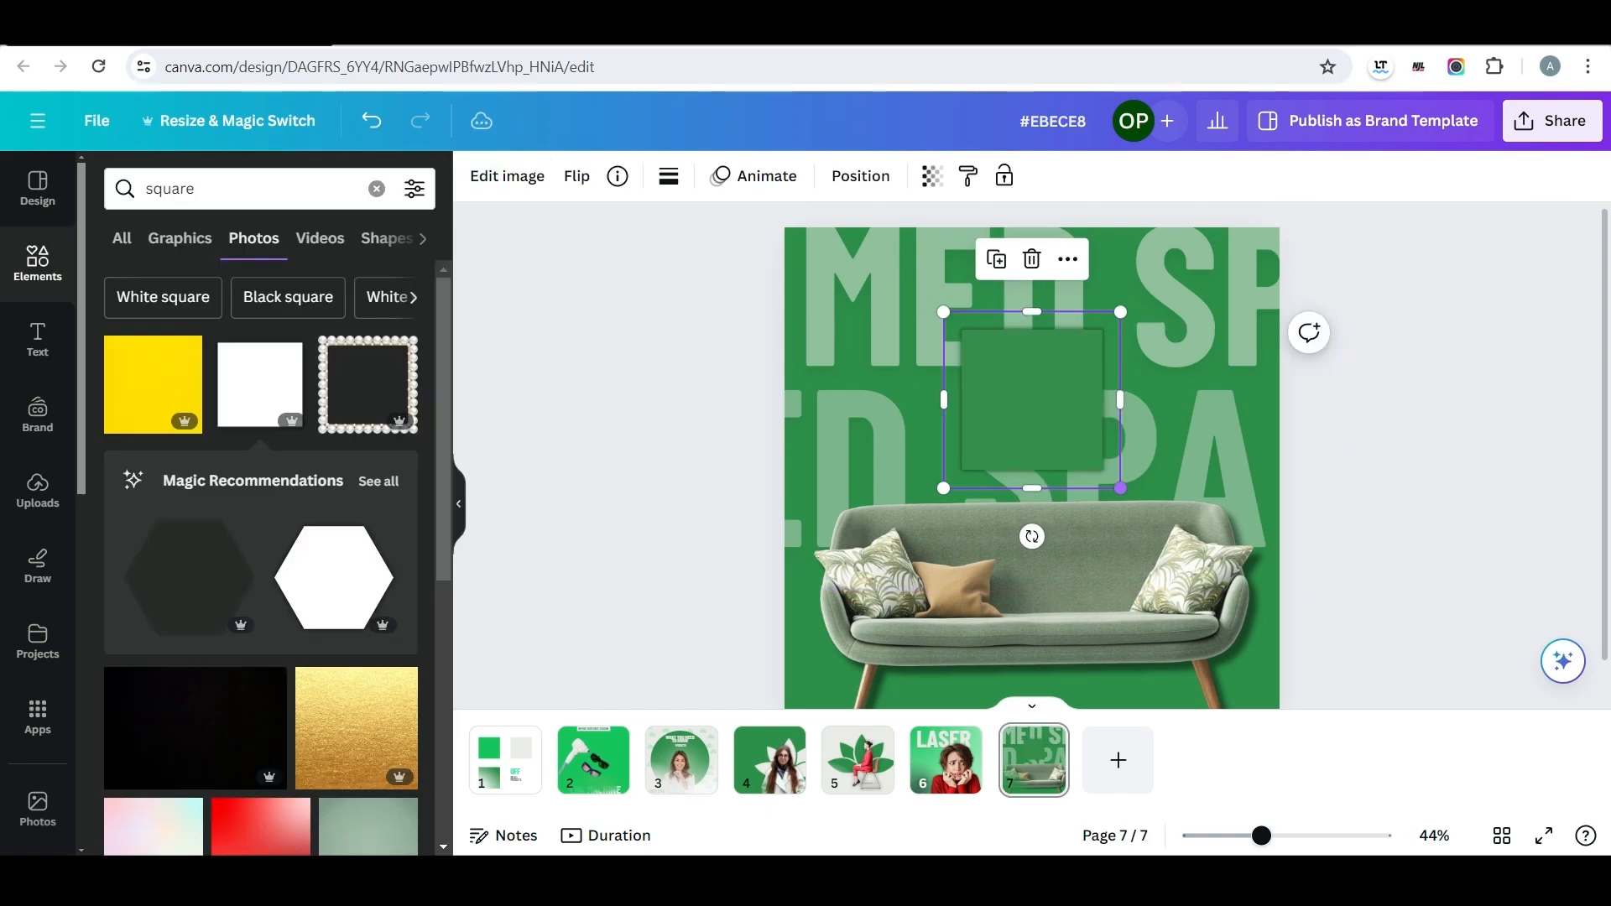
{"action": "left_click_drag", "start_coordinate": [1119, 487], "coordinate": [1124, 499]}
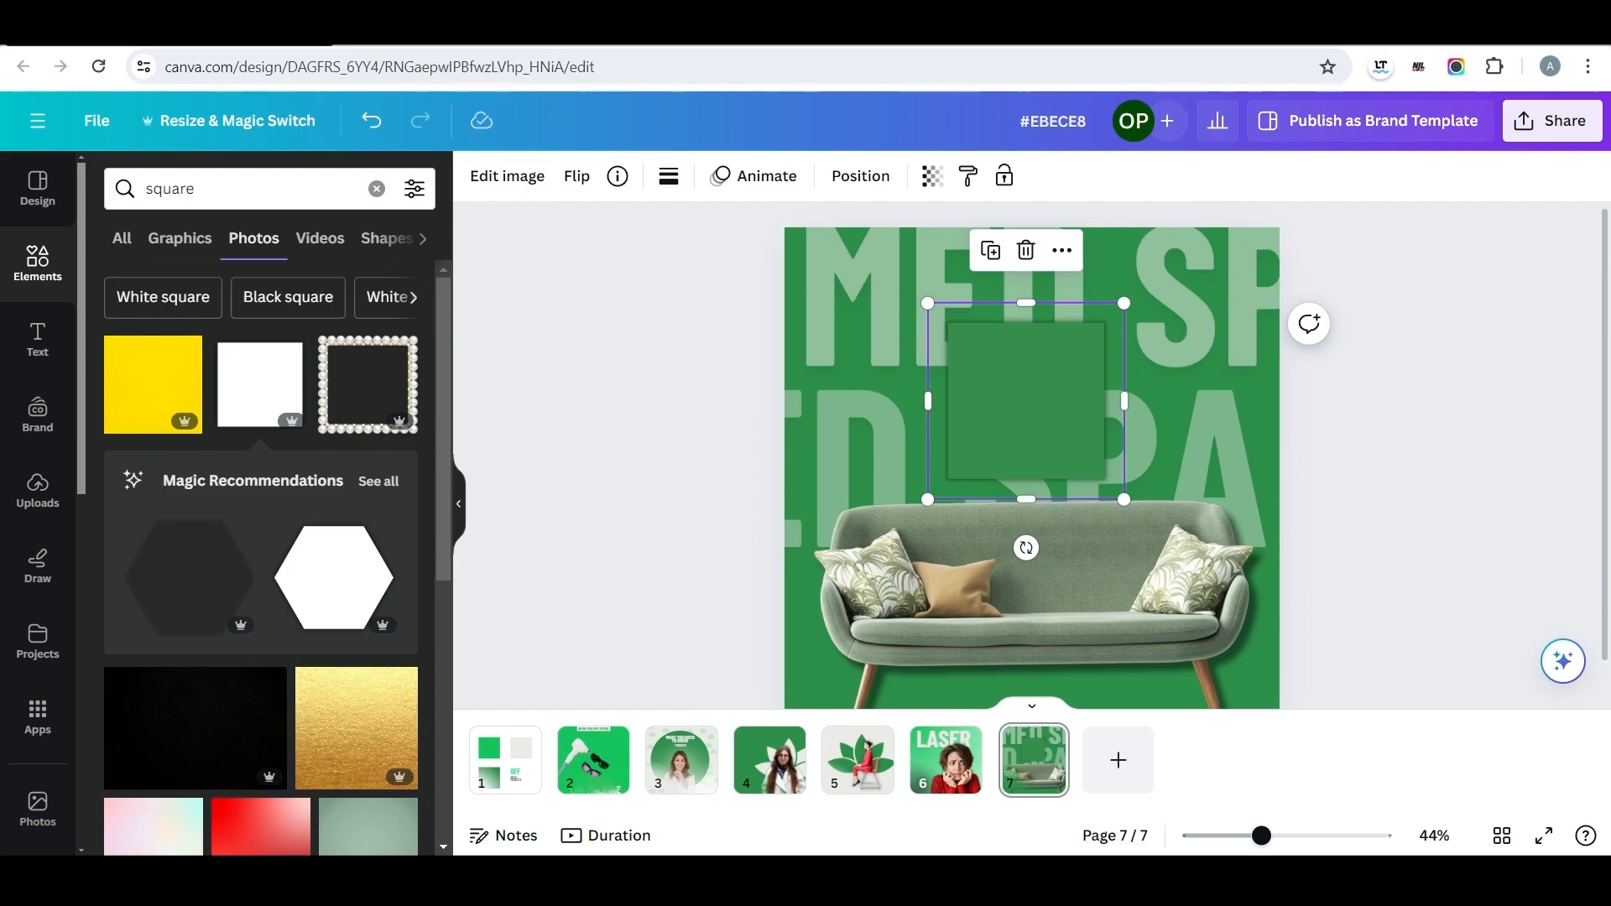
Recolour the square above the sofa to a brighter green.
{"action": "left_click", "coordinate": [506, 175]}
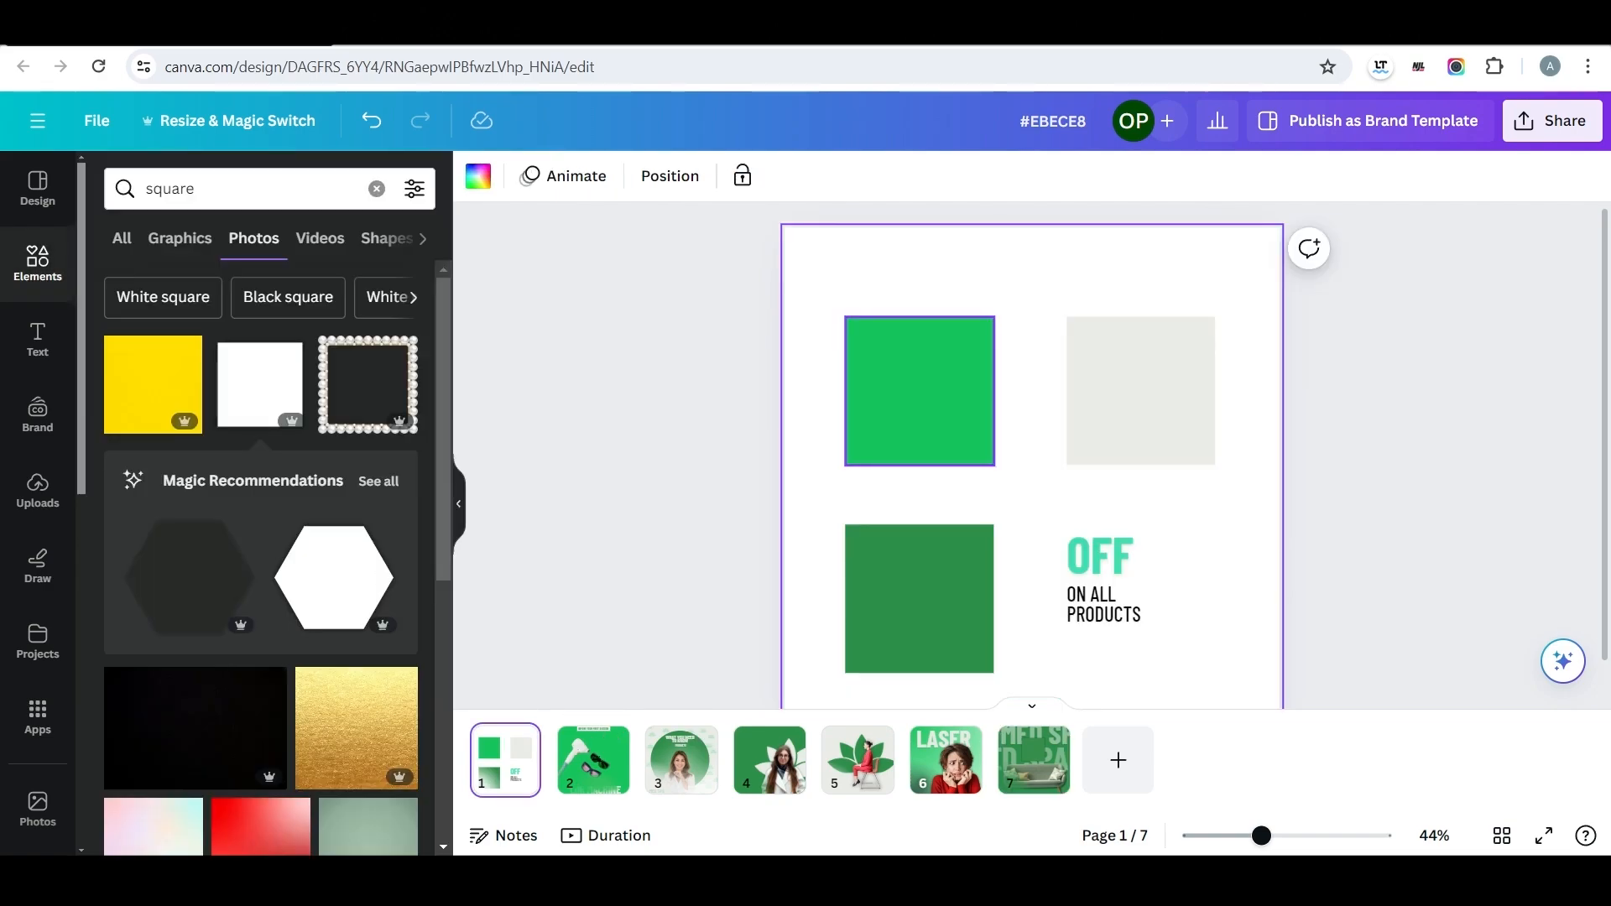
{"action": "left_click", "coordinate": [919, 390]}
{"action": "left_click", "coordinate": [581, 175]}
{"action": "left_click", "coordinate": [114, 303]}
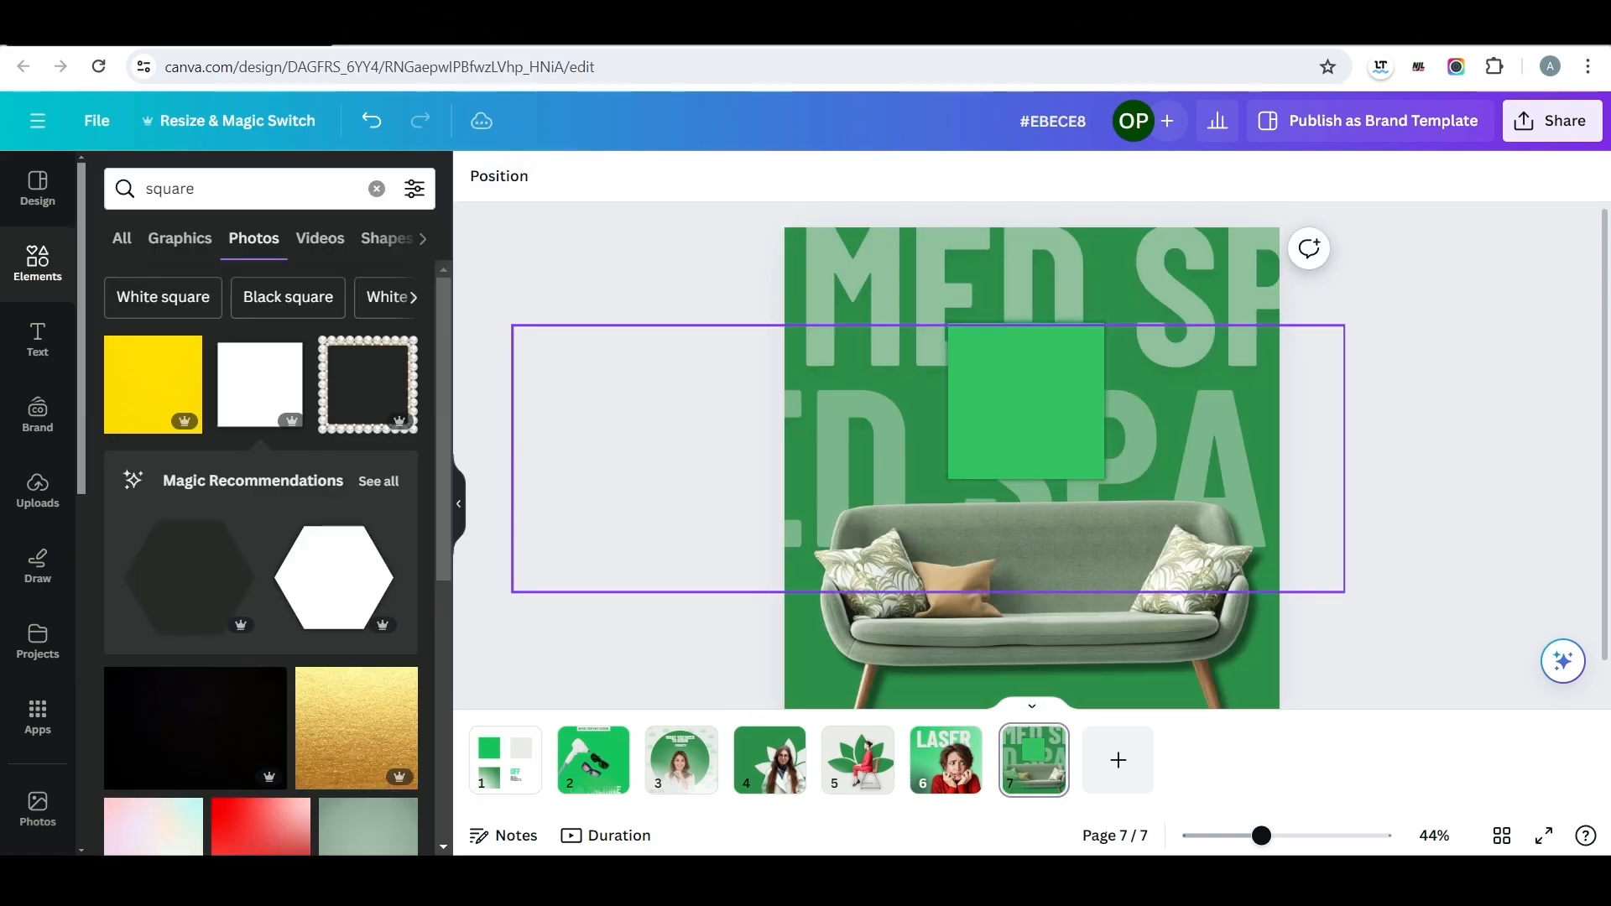
{"action": "key", "text": "Escape"}
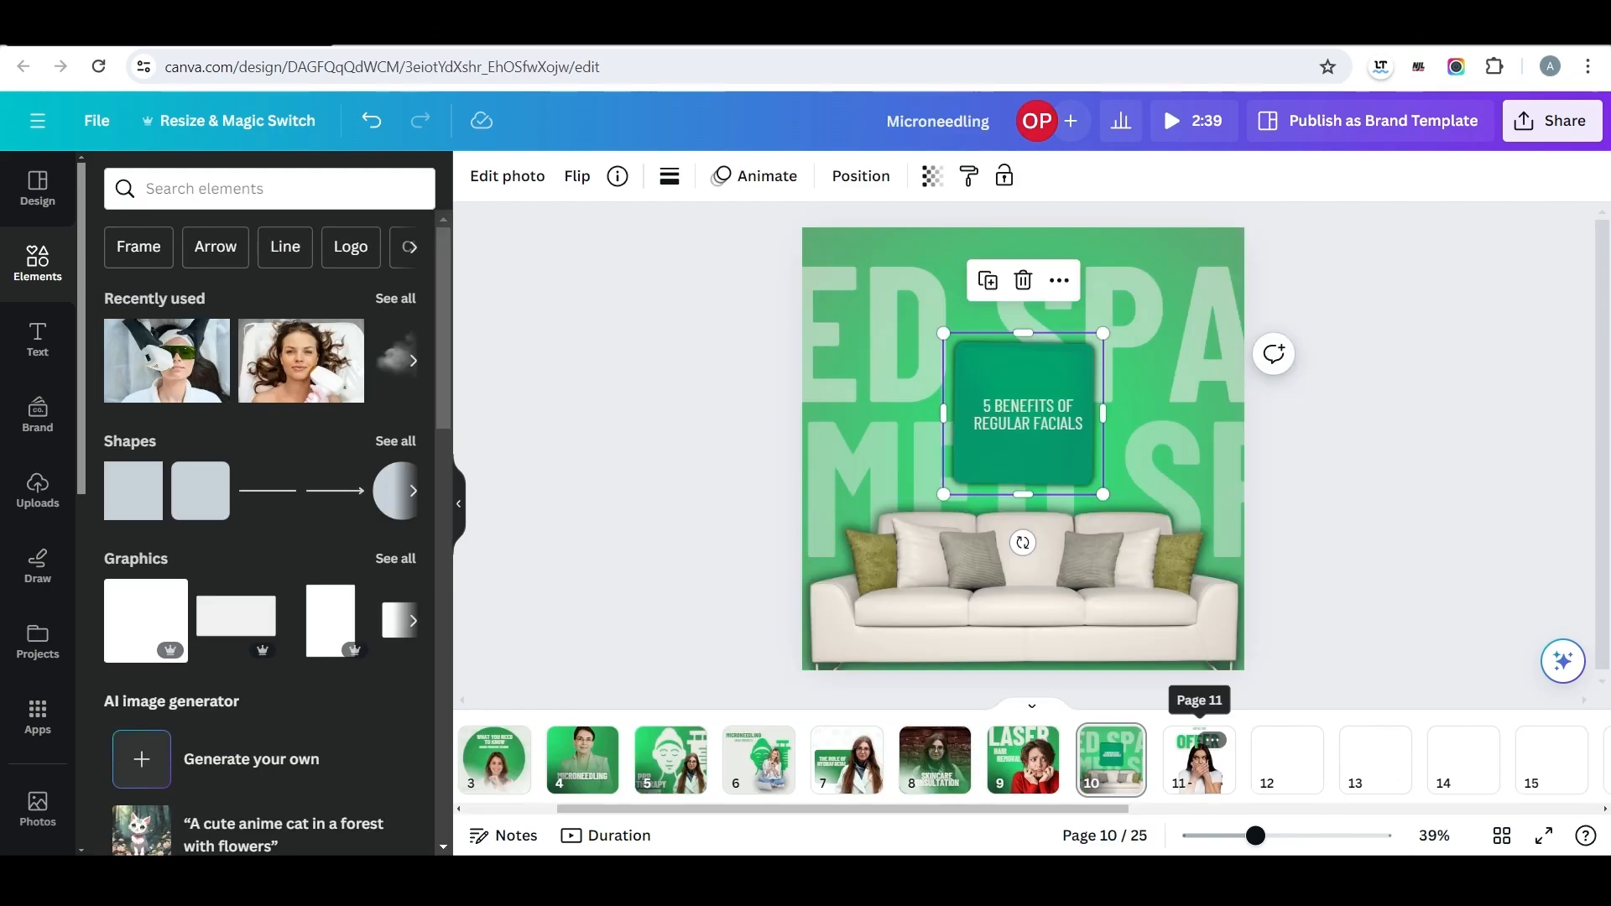
Check the OFFER example on page 11 of the Microneedling design, search photos for "happy person" and add page eight.
{"action": "left_click", "coordinate": [1200, 759]}
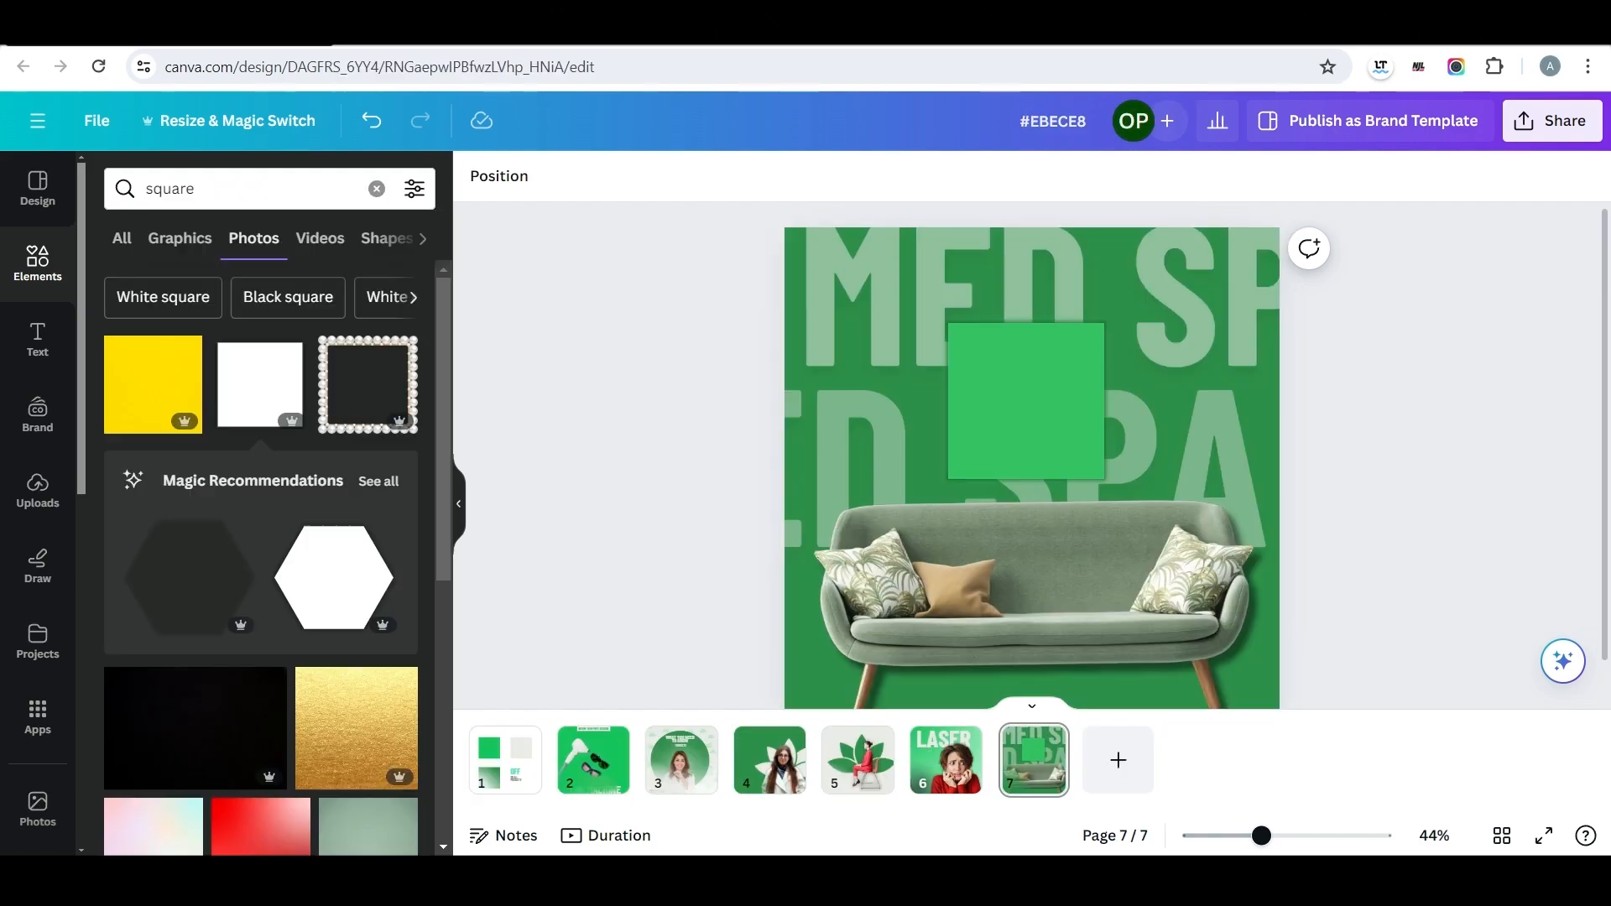
{"action": "key", "text": "ctrl+a"}
{"action": "key", "text": "BackSpace"}
{"action": "type", "text": "ha"}
{"action": "type", "text": "ppt"}
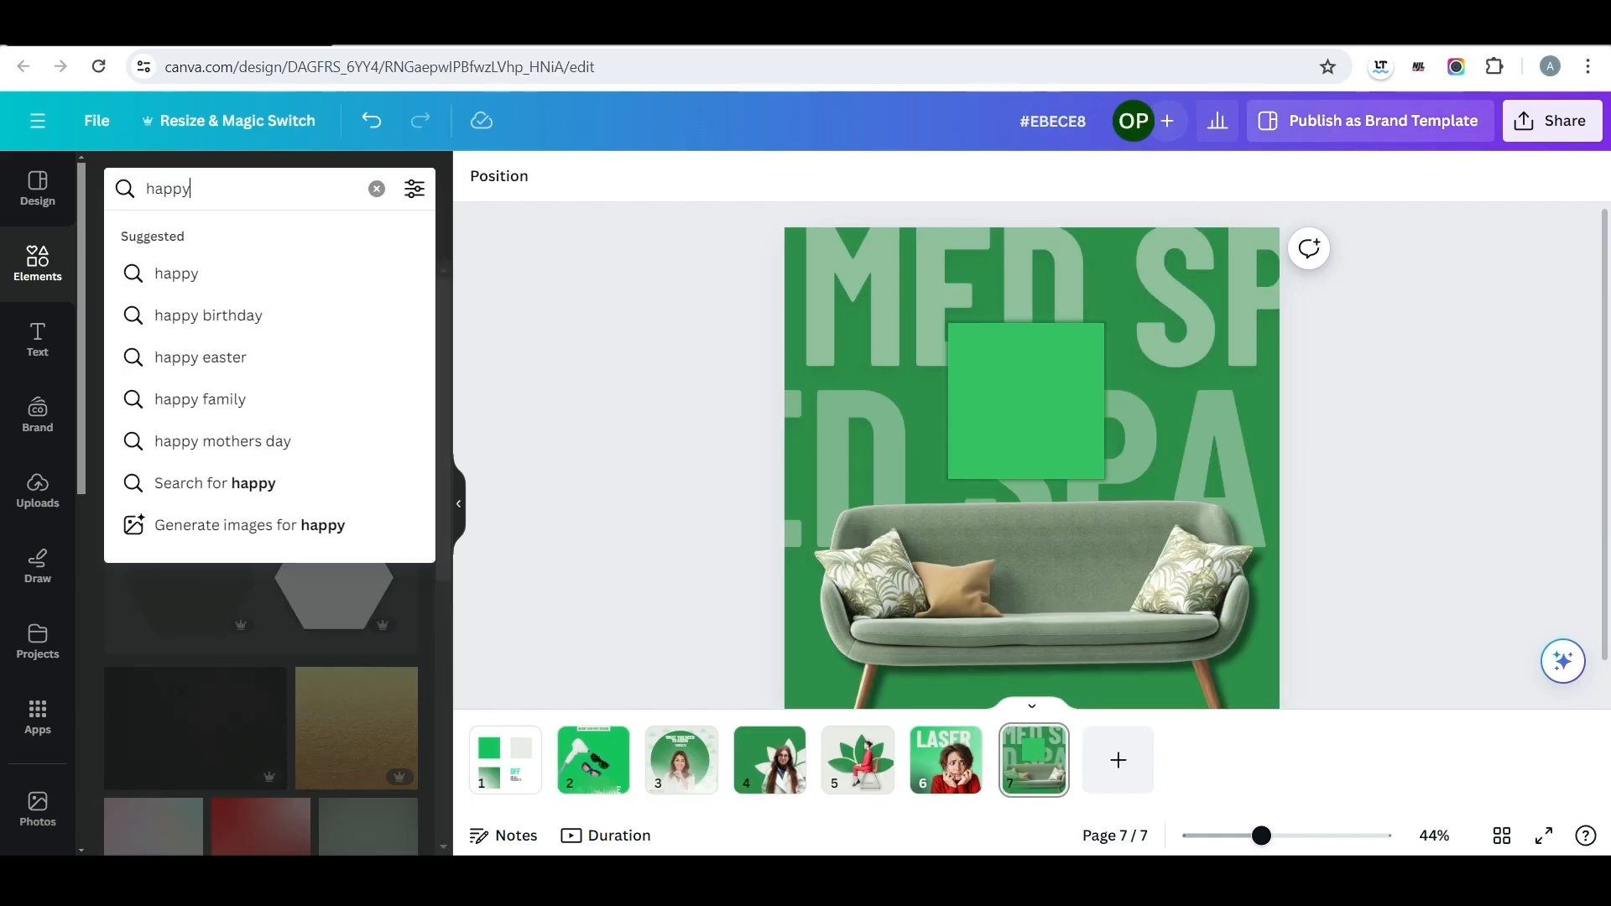
{"action": "key", "text": "Return"}
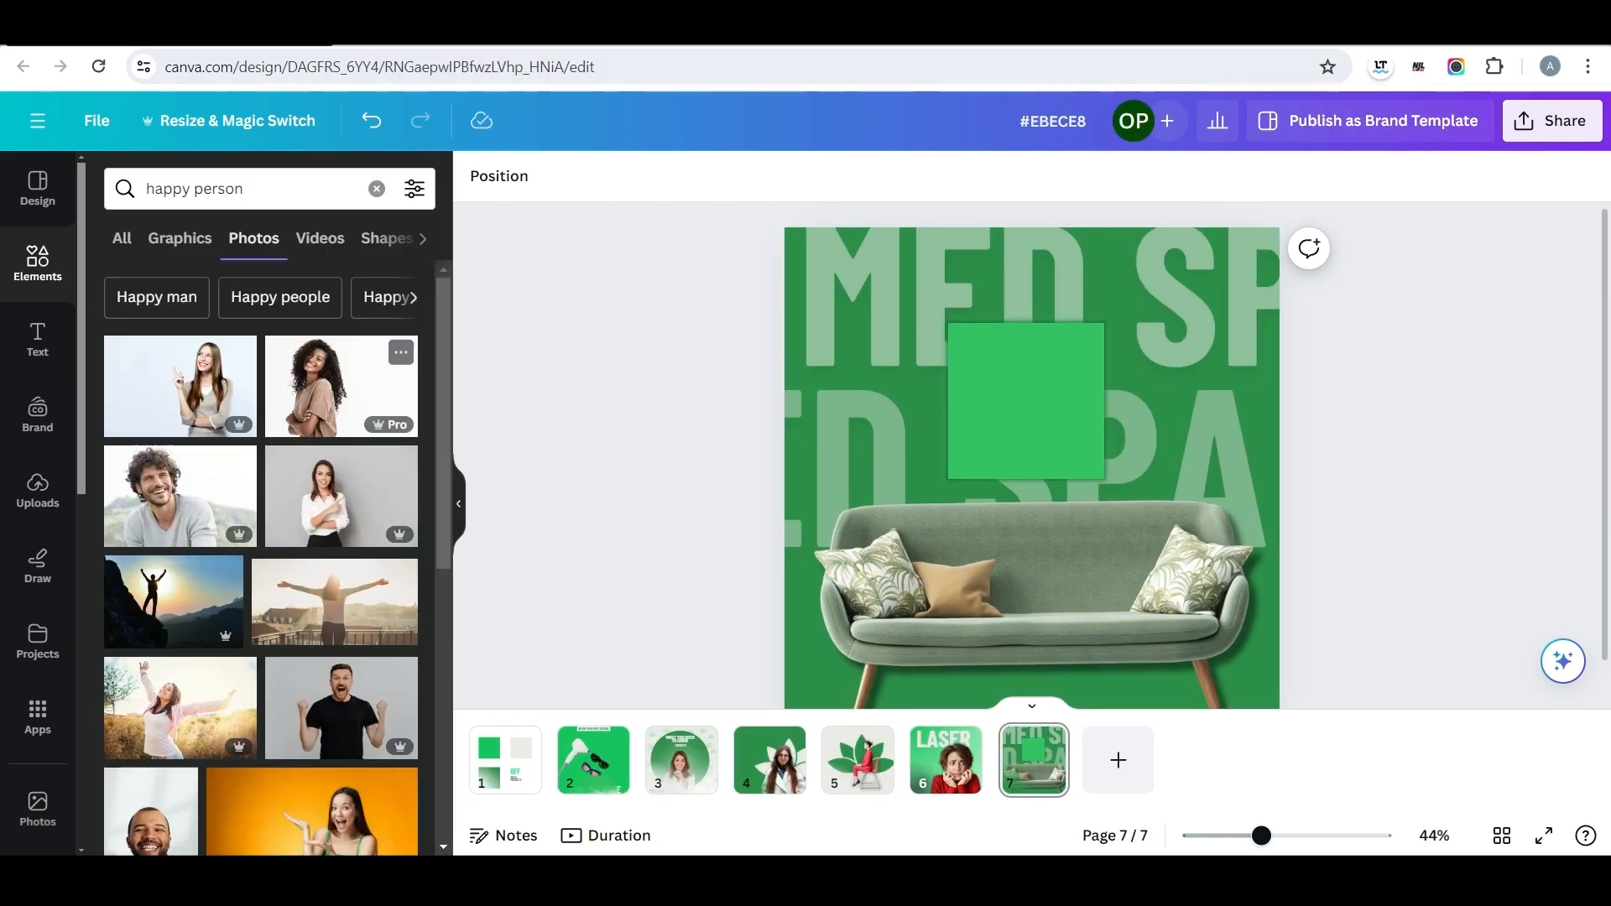
{"action": "left_click", "coordinate": [1119, 760]}
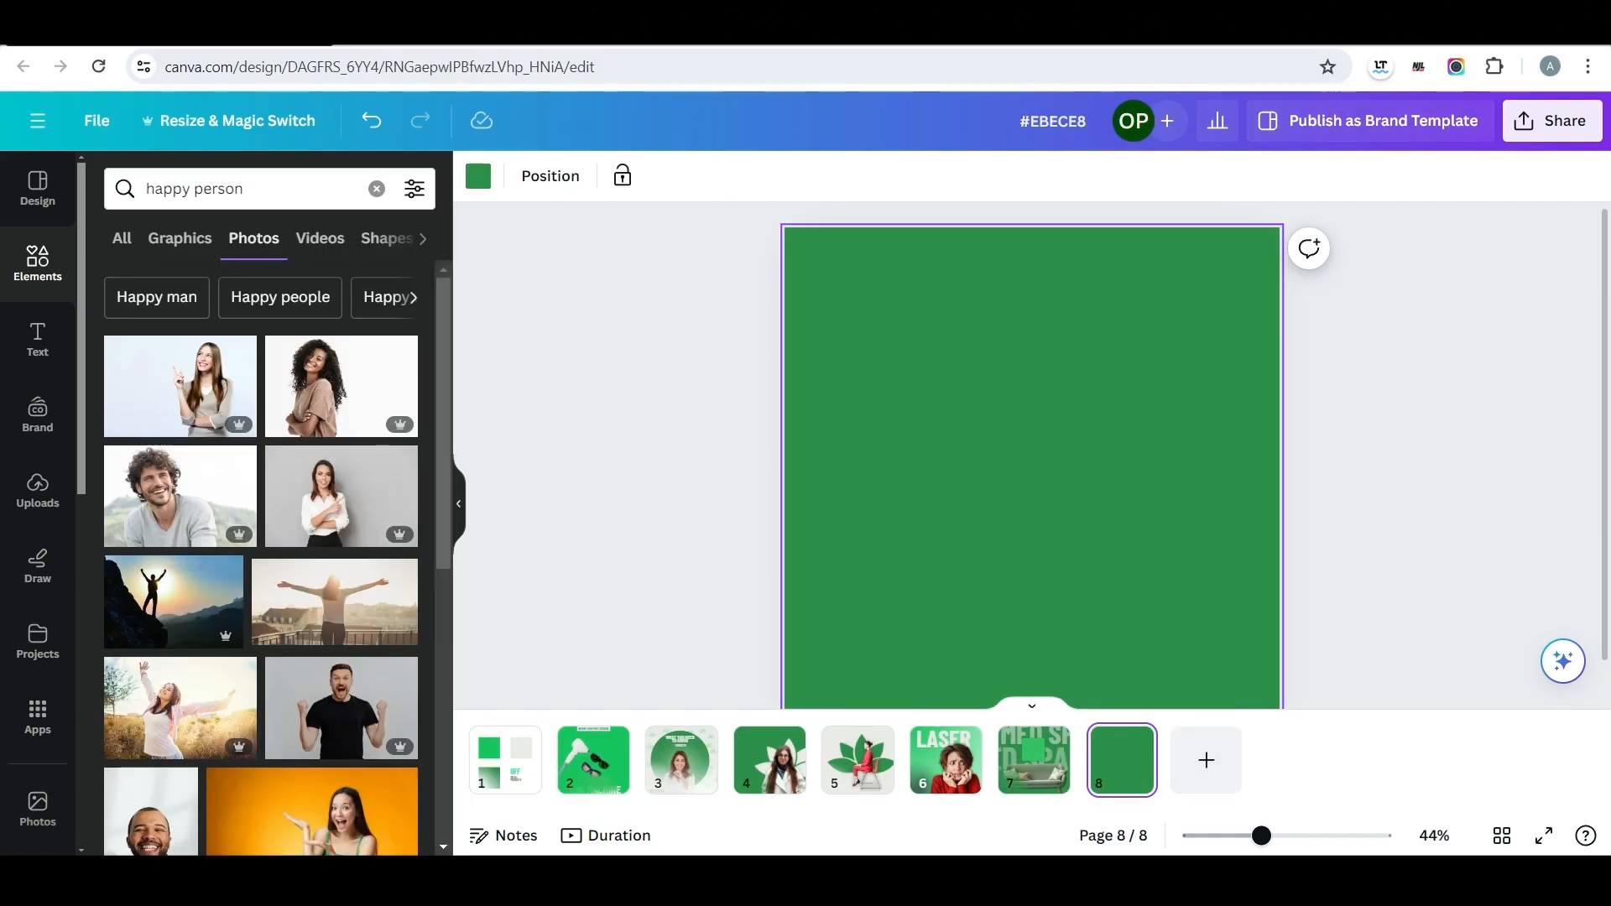
Insert the photo of the astonished woman in a yellow sweater on page eight and enlarge it across the page.
{"action": "scroll", "coordinate": [260, 558], "scroll_direction": "down", "scroll_amount": 3}
{"action": "scroll", "coordinate": [260, 558], "scroll_direction": "down", "scroll_amount": 6}
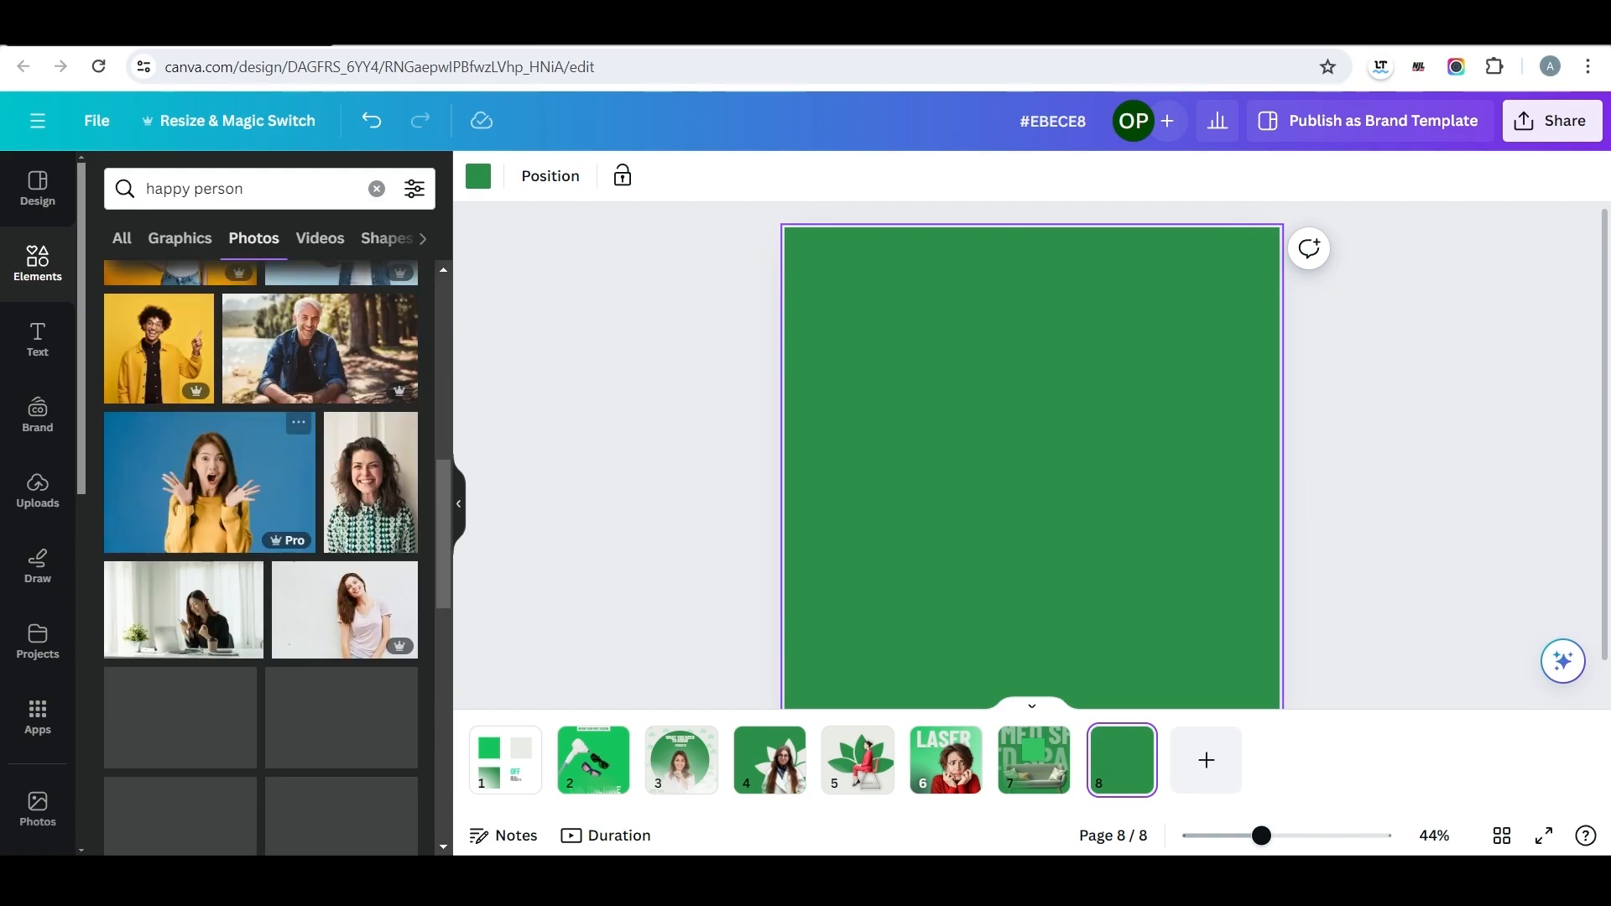
{"action": "left_click", "coordinate": [209, 481]}
{"action": "left_click_drag", "start_coordinate": [1040, 495], "coordinate": [1033, 516]}
{"action": "scroll", "coordinate": [1033, 516], "scroll_direction": "down", "scroll_amount": 1}
{"action": "left_click_drag", "start_coordinate": [834, 345], "coordinate": [587, 277]}
{"action": "left_click_drag", "start_coordinate": [923, 394], "coordinate": [1019, 468]}
{"action": "left_click_drag", "start_coordinate": [708, 272], "coordinate": [632, 223]}
{"action": "left_click_drag", "start_coordinate": [923, 419], "coordinate": [965, 435]}
Set page eight's background to light grey and remove the background from the woman's photo.
{"action": "left_click", "coordinate": [956, 218]}
{"action": "left_click", "coordinate": [478, 176]}
{"action": "left_click", "coordinate": [401, 303]}
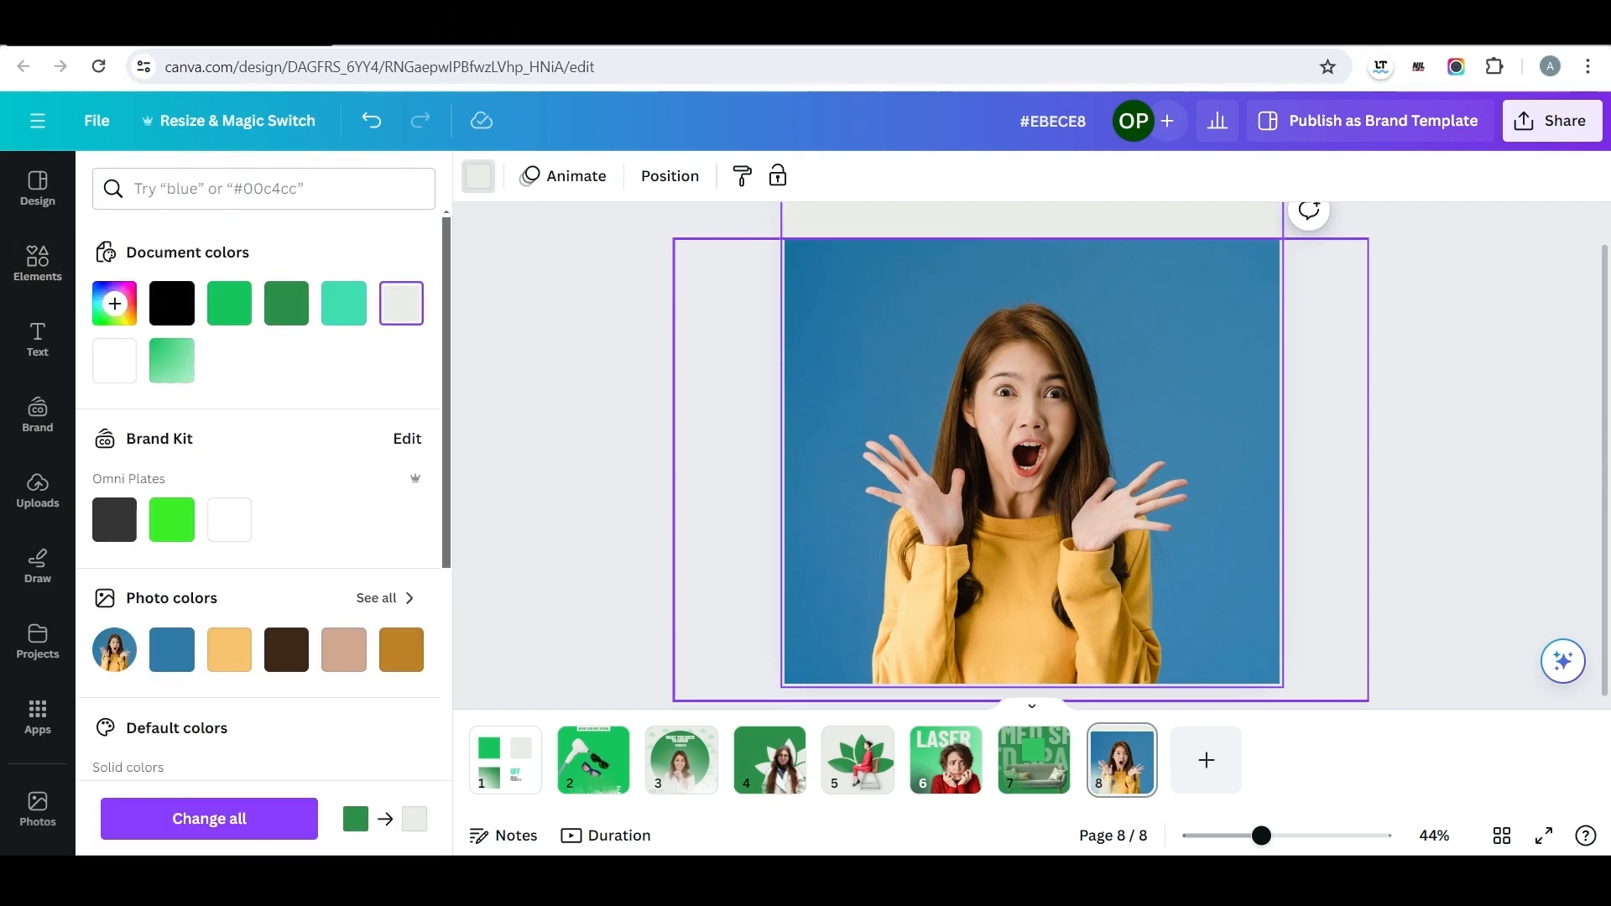
{"action": "left_click", "coordinate": [914, 369]}
{"action": "left_click", "coordinate": [507, 177]}
{"action": "left_click", "coordinate": [143, 330]}
{"action": "left_click_drag", "start_coordinate": [923, 394], "coordinate": [935, 405]}
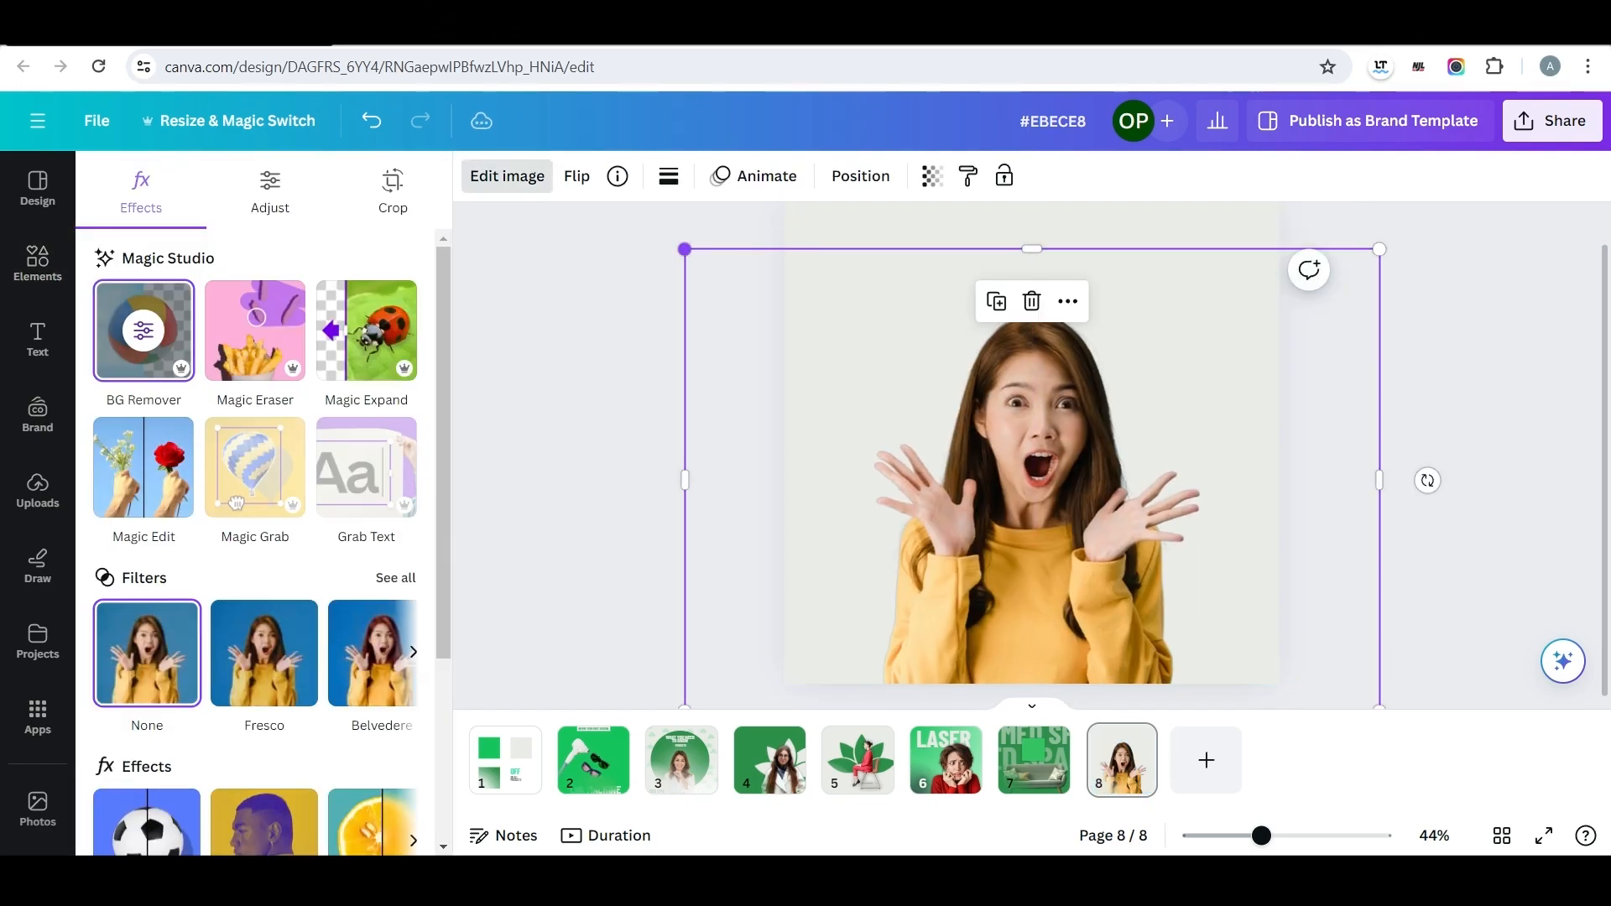
Enlarge the woman's cutout, crop its empty sides and centre it on page eight.
{"action": "left_click_drag", "start_coordinate": [684, 249], "coordinate": [629, 213]}
{"action": "left_click_drag", "start_coordinate": [629, 461], "coordinate": [797, 461]}
{"action": "left_click_drag", "start_coordinate": [1379, 462], "coordinate": [1206, 461]}
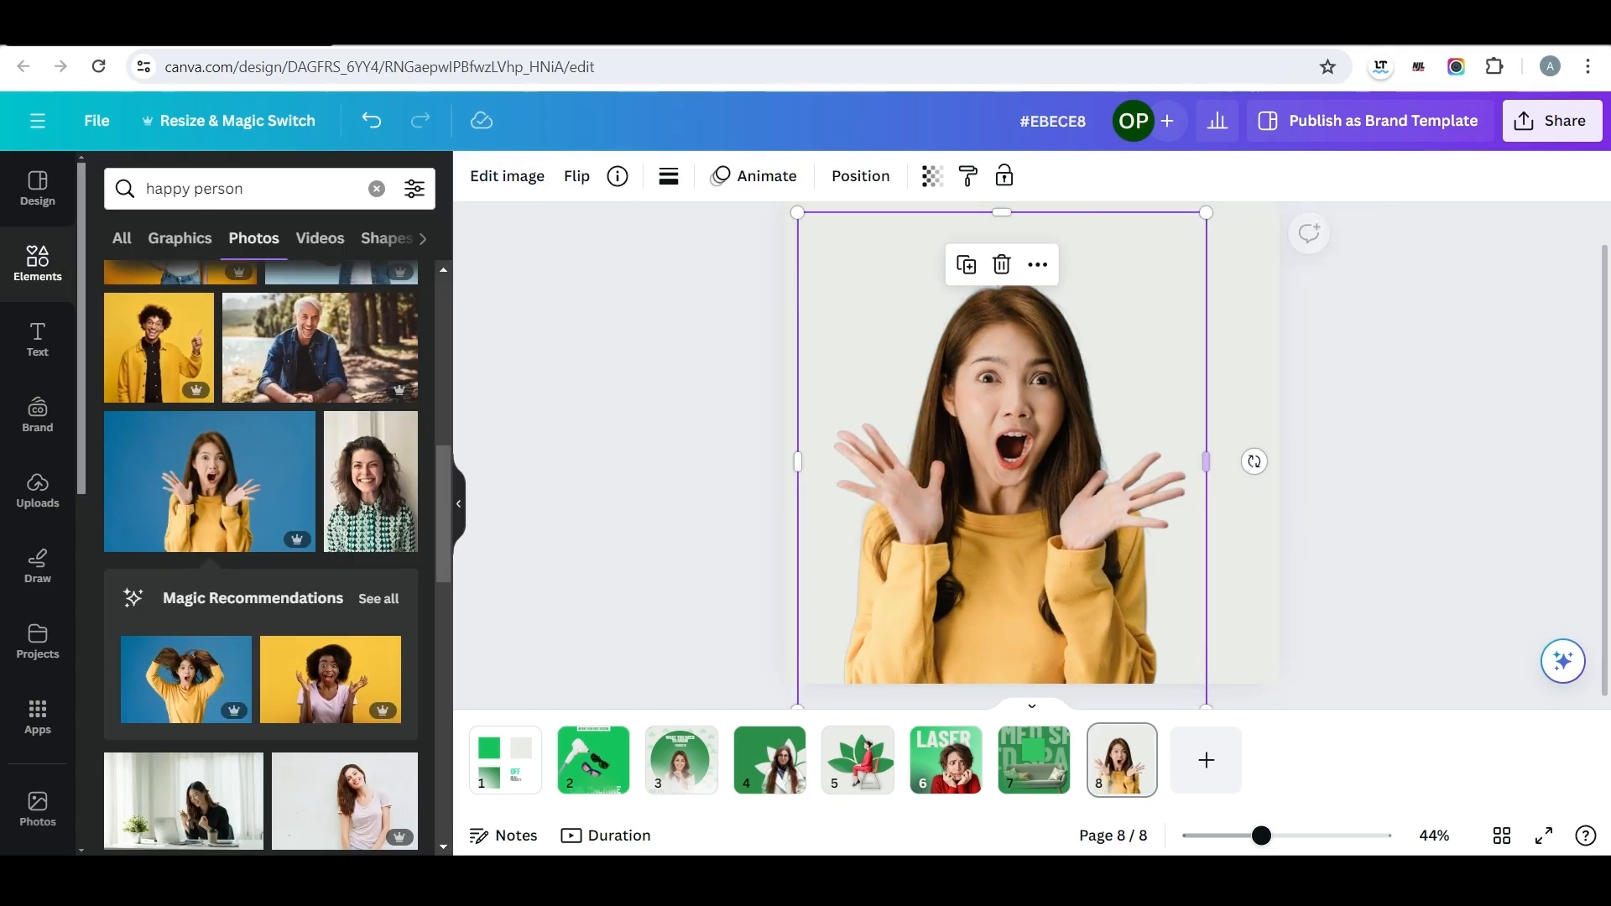
{"action": "left_click_drag", "start_coordinate": [1032, 503], "coordinate": [1056, 506]}
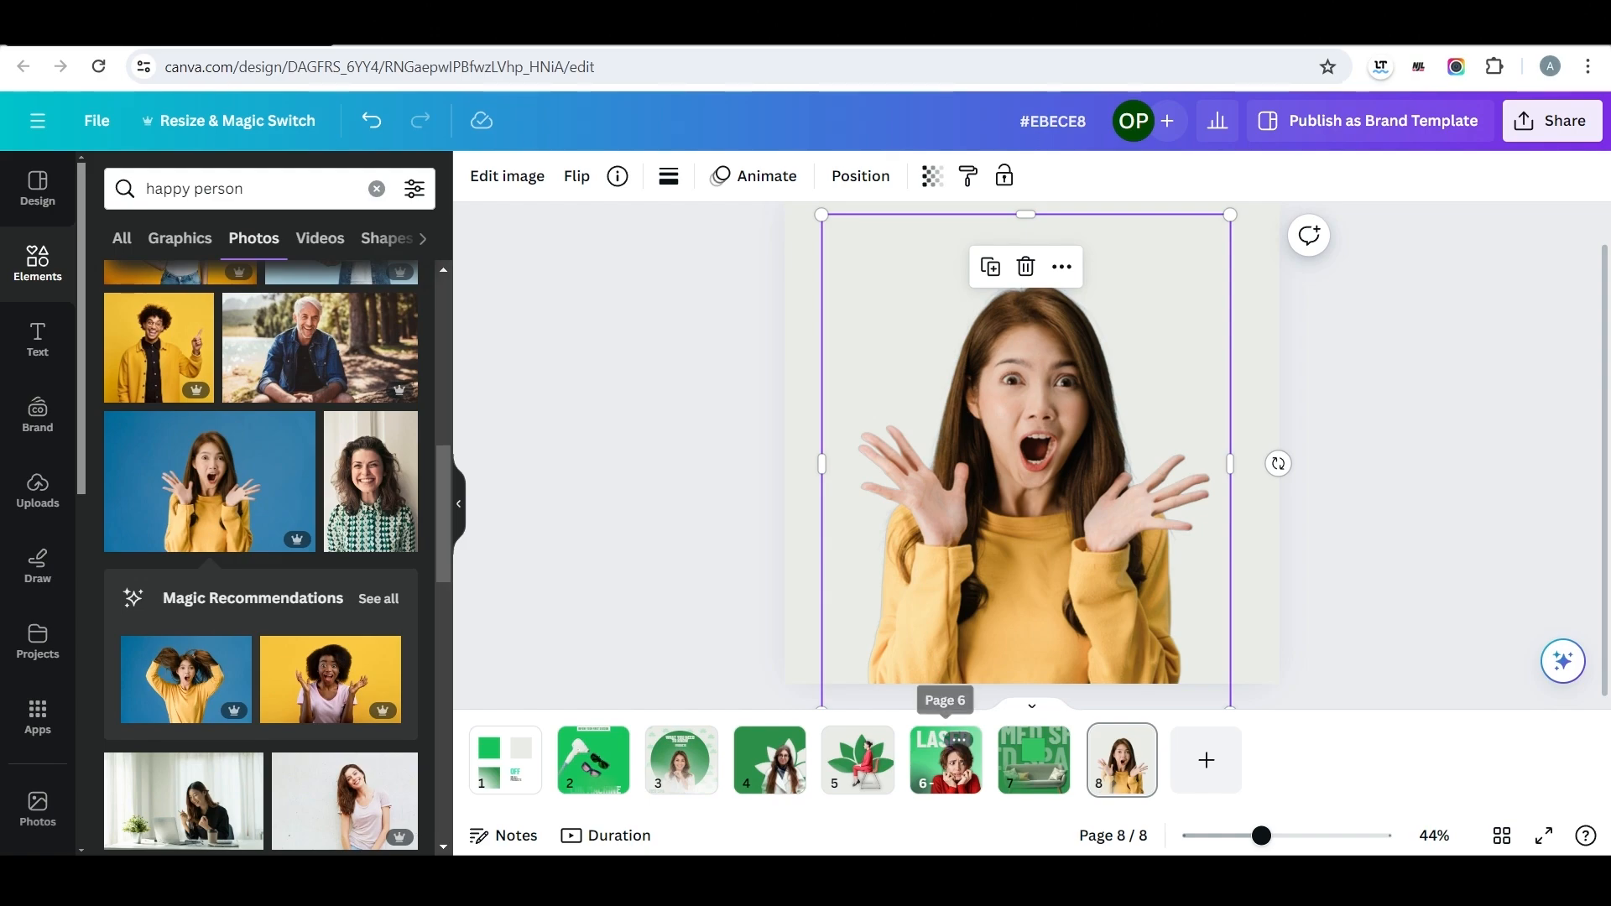
Copy the LASER heading from page six onto the top of page eight and colour it dark green.
{"action": "left_click", "coordinate": [945, 760]}
{"action": "left_click", "coordinate": [1015, 294]}
{"action": "key", "text": "ctrl+c"}
{"action": "left_click", "coordinate": [1122, 760]}
{"action": "key", "text": "ctrl+v"}
{"action": "left_click_drag", "start_coordinate": [1031, 294], "coordinate": [1044, 291]}
{"action": "left_click", "coordinate": [778, 176]}
{"action": "left_click", "coordinate": [286, 303]}
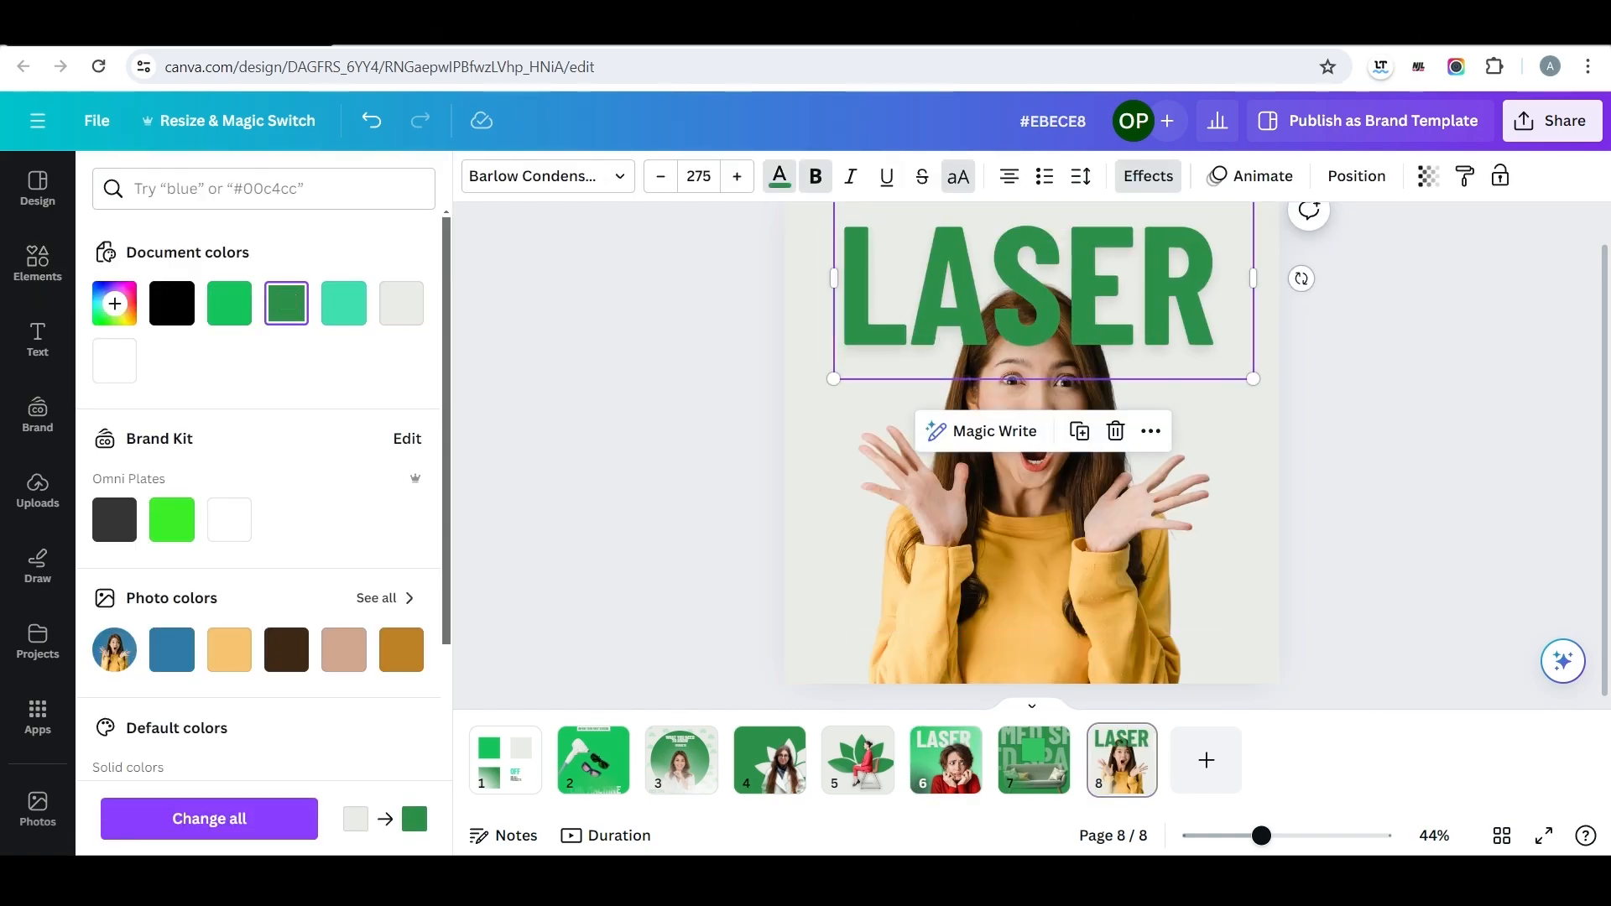
Strengthen the heading's shadow effect and change its text to OFF.
{"action": "left_click", "coordinate": [1250, 177]}
{"action": "left_click", "coordinate": [1148, 176]}
{"action": "left_click_drag", "start_coordinate": [119, 448], "coordinate": [289, 448]}
{"action": "key", "text": "Return"}
{"action": "type", "text": "OFFER"}
{"action": "key", "text": "shift+Left"}
{"action": "key", "text": "shift+Left"}
{"action": "key", "text": "BackSpace"}
Add a separate ER text with OFF's style copied onto it and place it right after OFF.
{"action": "left_click_drag", "start_coordinate": [1139, 310], "coordinate": [946, 308]}
{"action": "left_click", "coordinate": [1376, 369]}
{"action": "key", "text": "t"}
{"action": "left_click", "coordinate": [946, 309]}
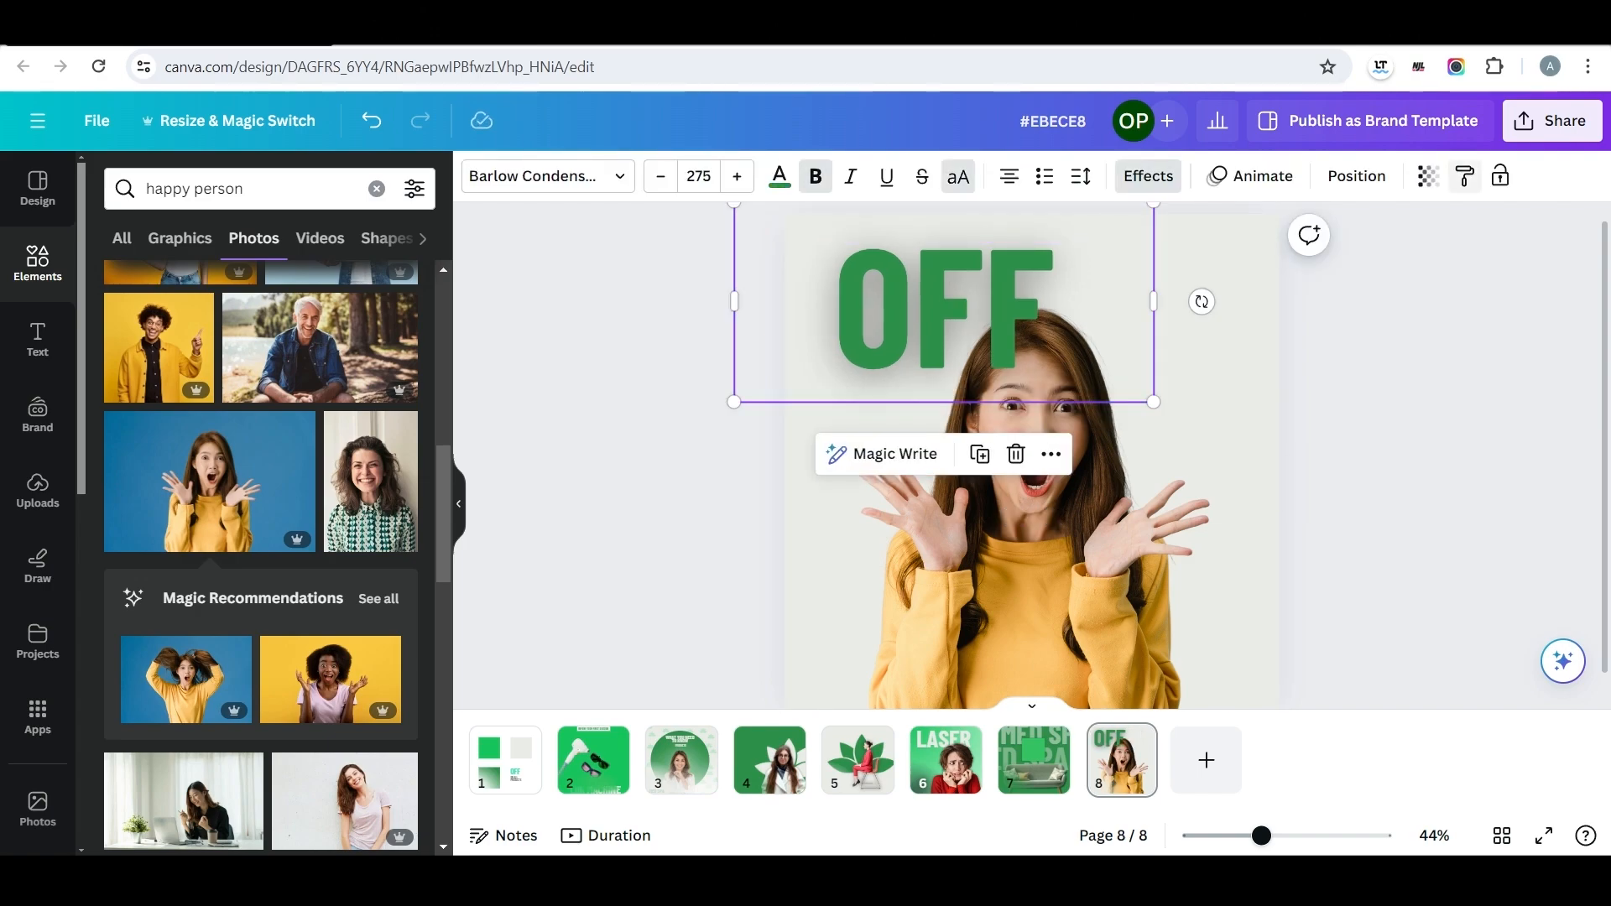
{"action": "left_click", "coordinate": [1464, 176]}
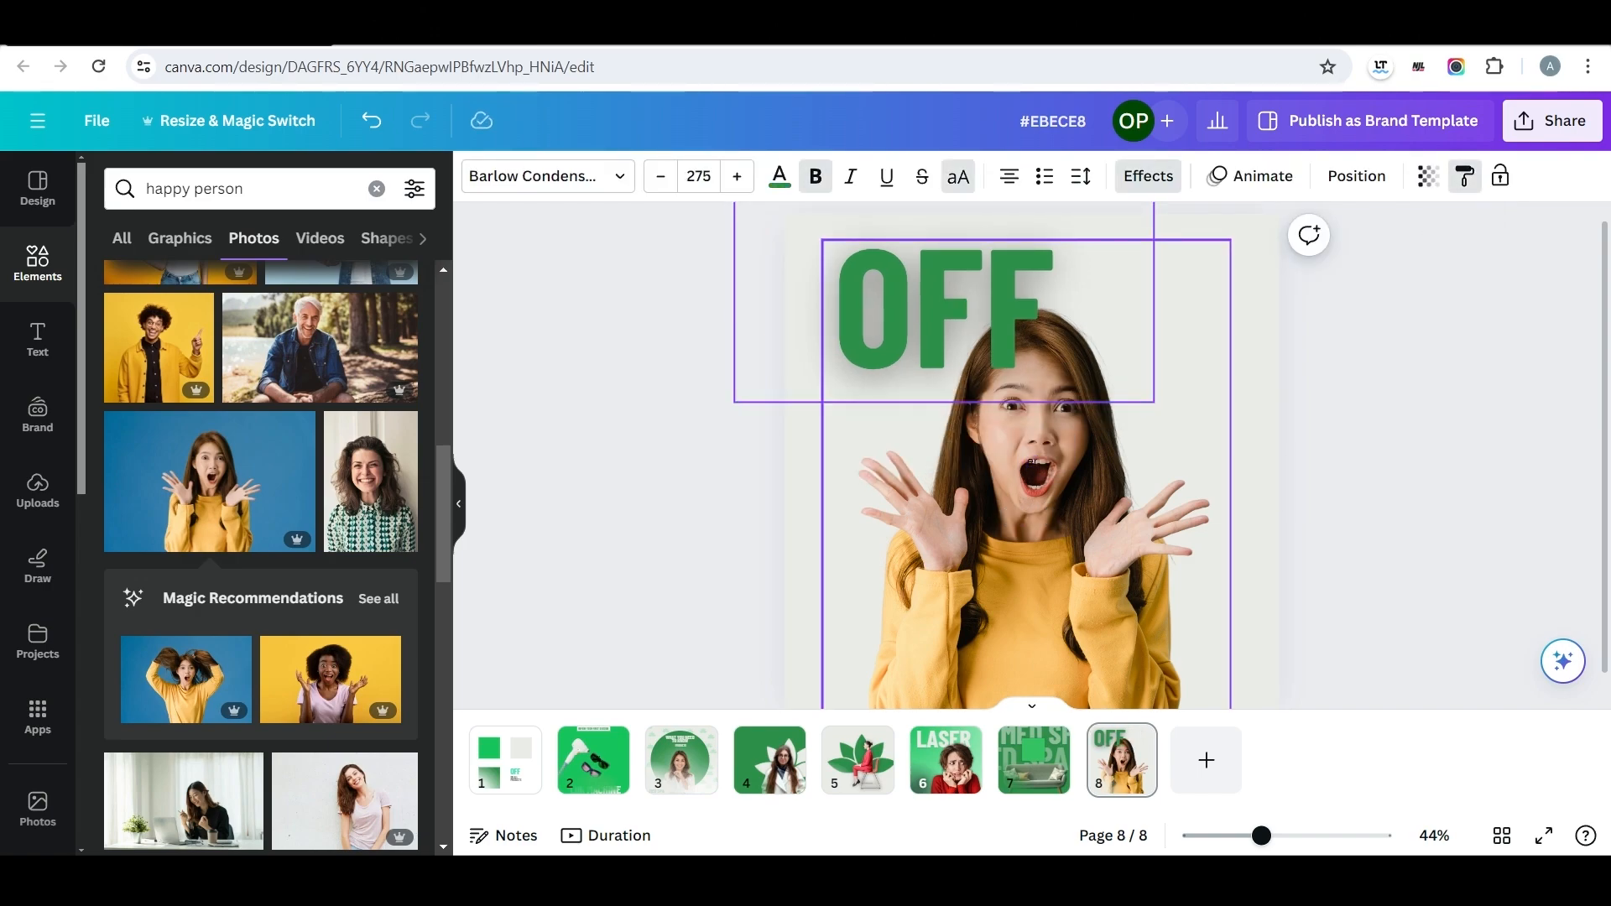
{"action": "left_click", "coordinate": [1033, 463]}
{"action": "left_click_drag", "start_coordinate": [1035, 381], "coordinate": [1128, 316]}
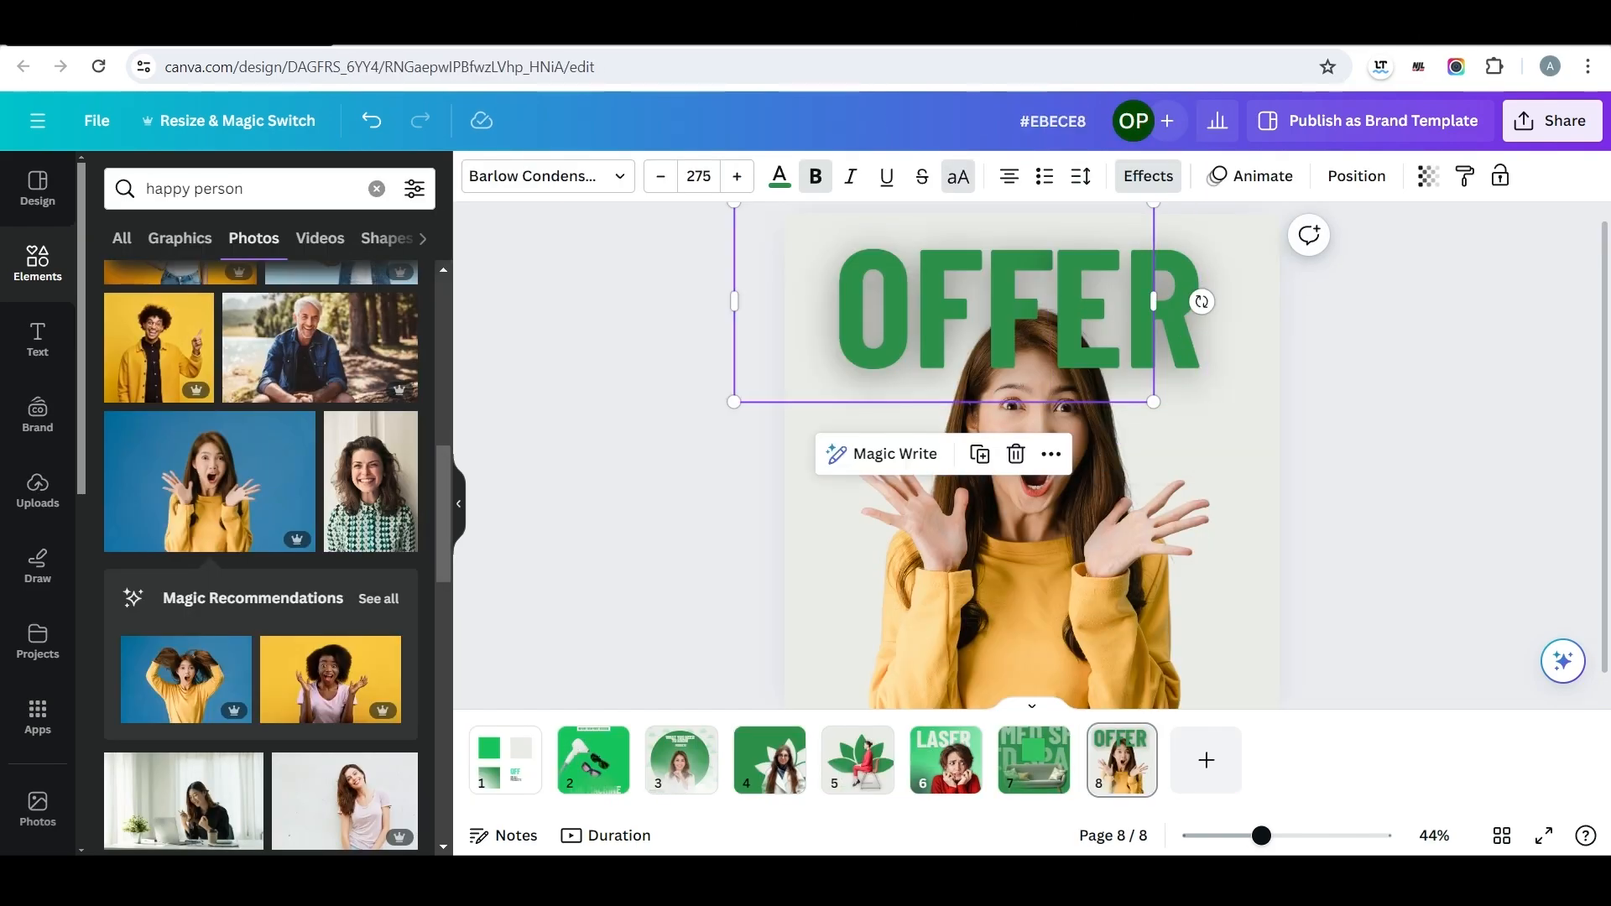
Colour OFF bright green and stack the woman in front of OFF but behind ER.
{"action": "left_click", "coordinate": [780, 176]}
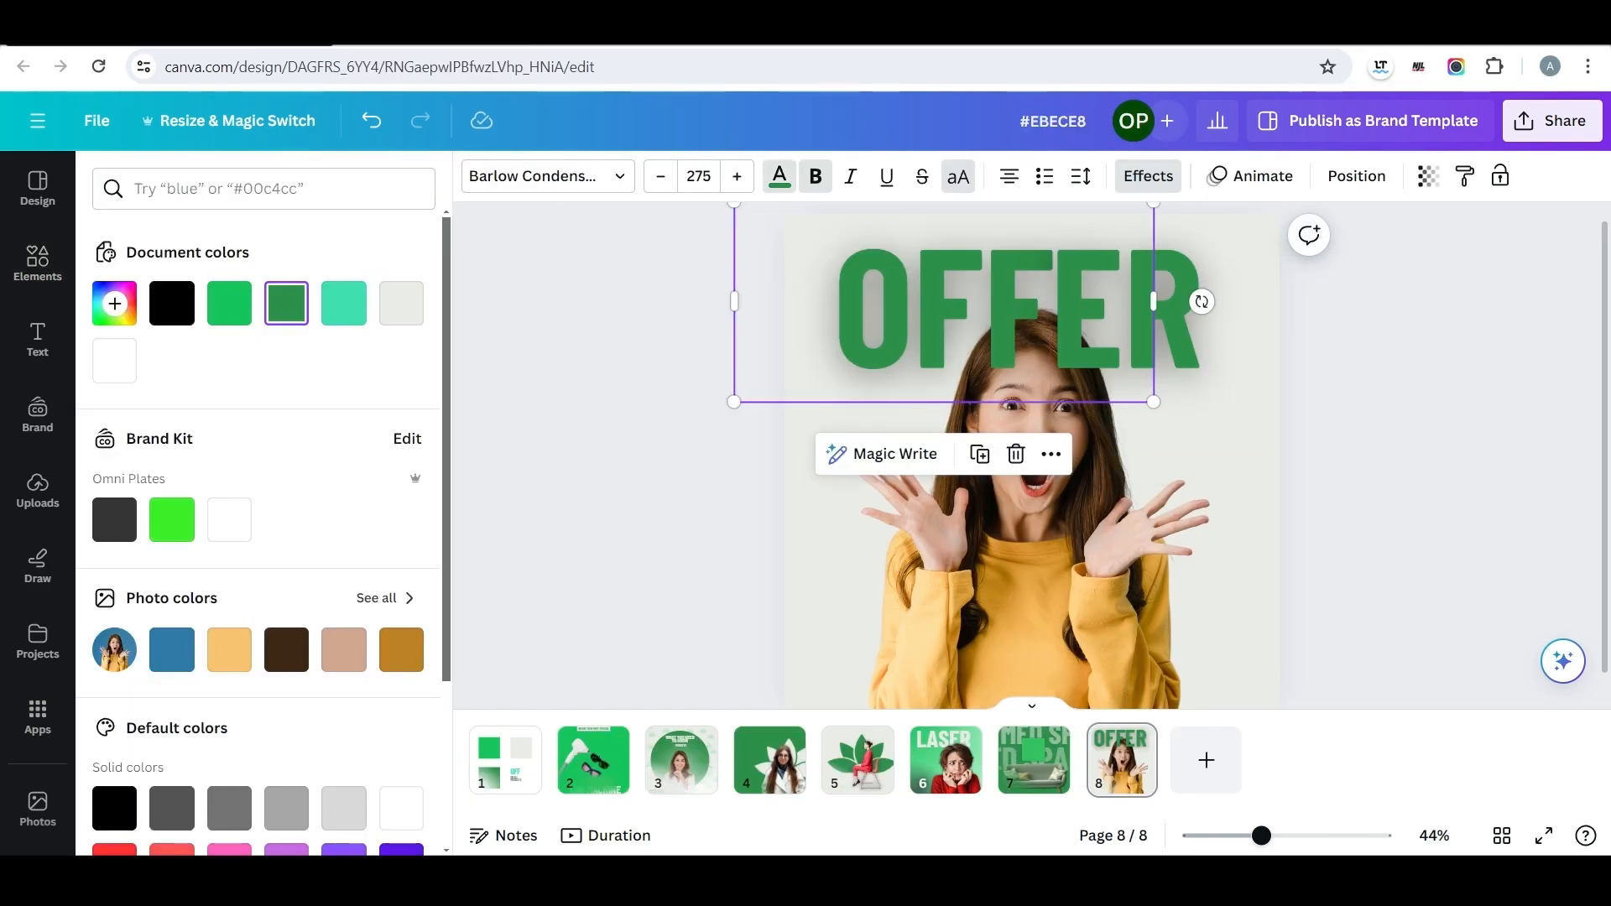
{"action": "left_click", "coordinate": [229, 303]}
{"action": "left_click", "coordinate": [1129, 307]}
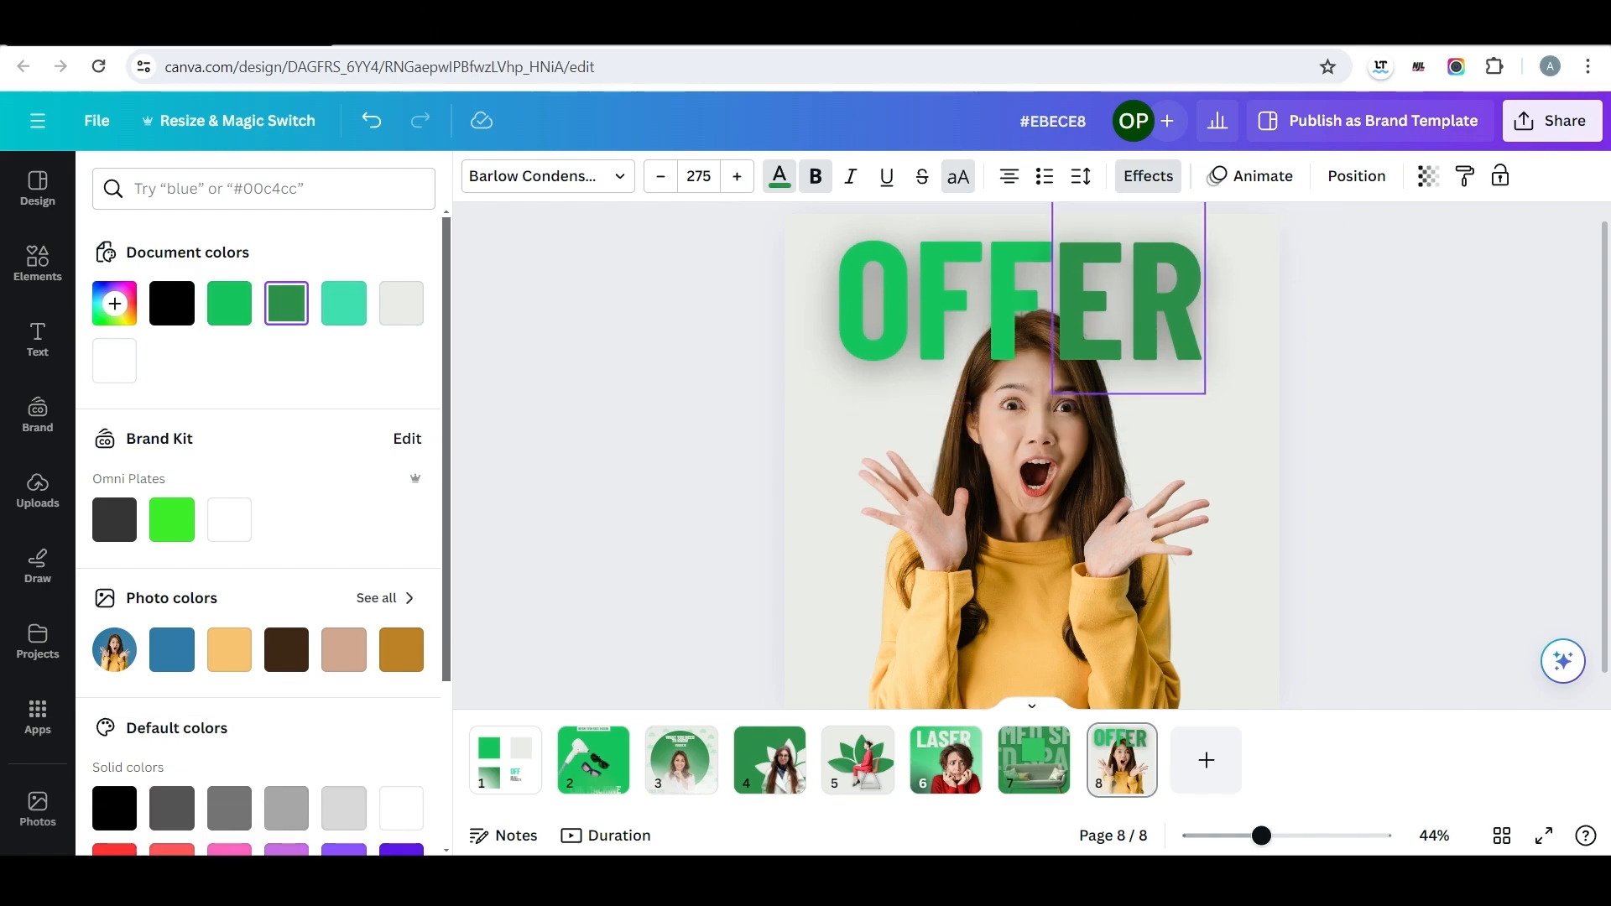
{"action": "left_click", "coordinate": [1356, 175]}
{"action": "left_click_drag", "start_coordinate": [264, 443], "coordinate": [275, 375]}
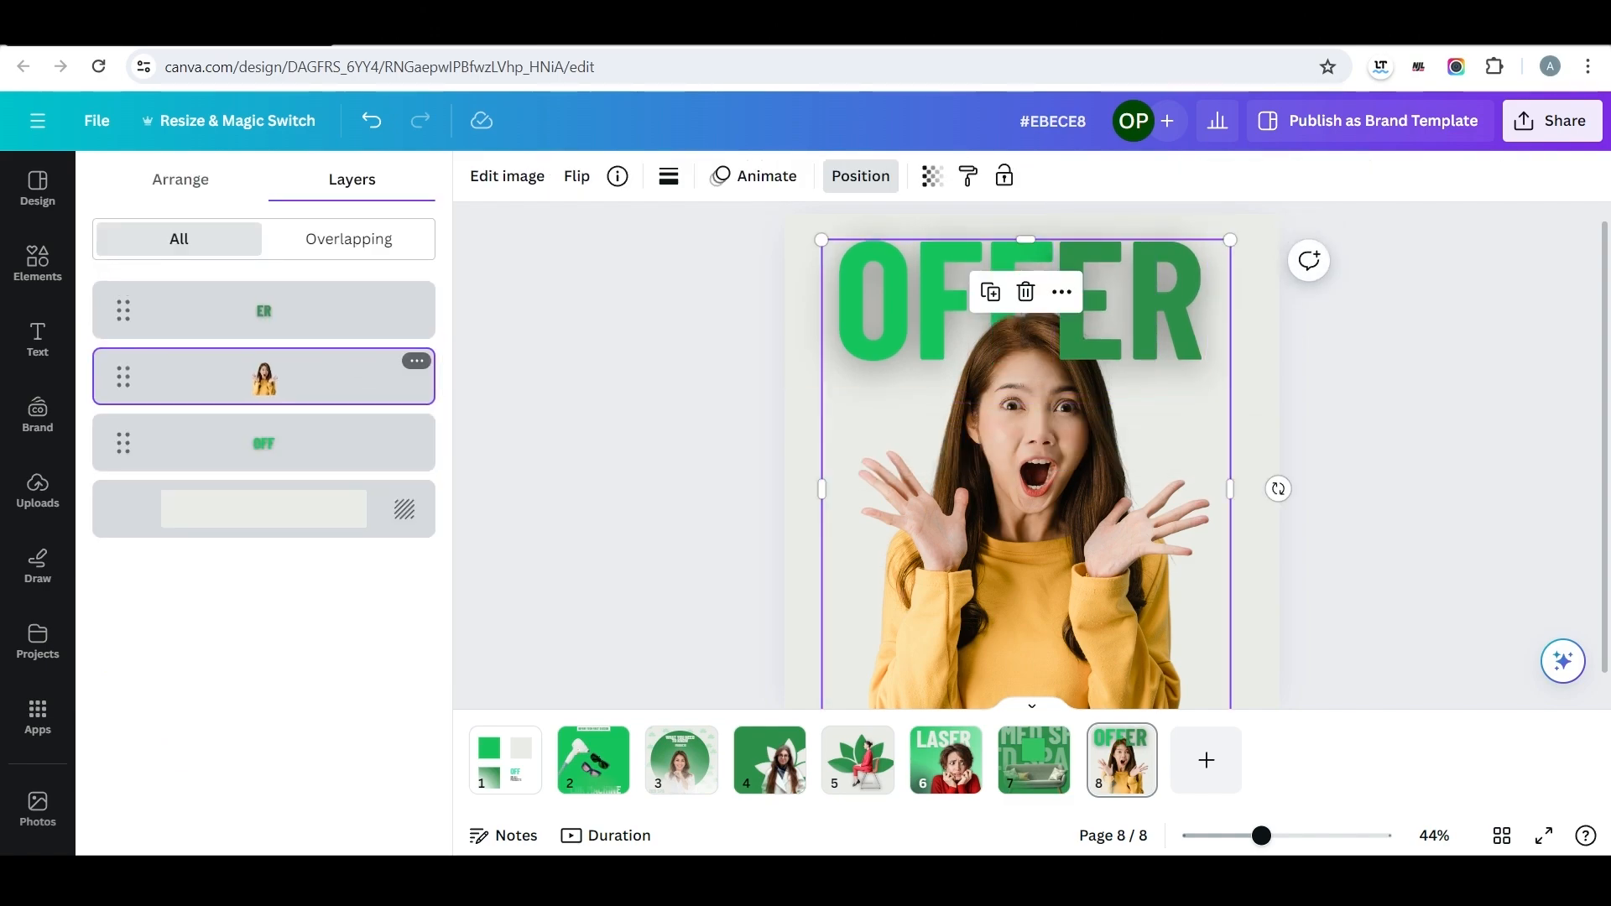
{"action": "left_click", "coordinate": [621, 403]}
Scale down the OFFER heading and the woman together and shift them to leave space above the heading.
{"action": "scroll", "coordinate": [1032, 470], "scroll_direction": "up", "scroll_amount": 1}
{"action": "left_click_drag", "start_coordinate": [1431, 285], "coordinate": [820, 593]}
{"action": "left_click_drag", "start_coordinate": [734, 206], "coordinate": [790, 267]}
{"action": "scroll", "coordinate": [948, 369], "scroll_direction": "down", "scroll_amount": 1}
{"action": "left_click_drag", "start_coordinate": [965, 378], "coordinate": [939, 388]}
{"action": "left_click", "coordinate": [637, 378]}
Copy the small PRODUCTS text from page three to above OFFER on page eight and colour it dark green.
{"action": "scroll", "coordinate": [637, 377], "scroll_direction": "up", "scroll_amount": 1}
{"action": "left_click", "coordinate": [683, 760]}
{"action": "left_click", "coordinate": [1120, 760]}
{"action": "key", "text": "ctrl+v"}
{"action": "left_click_drag", "start_coordinate": [1079, 372], "coordinate": [1072, 290]}
{"action": "left_click", "coordinate": [779, 176]}
{"action": "left_click", "coordinate": [286, 304]}
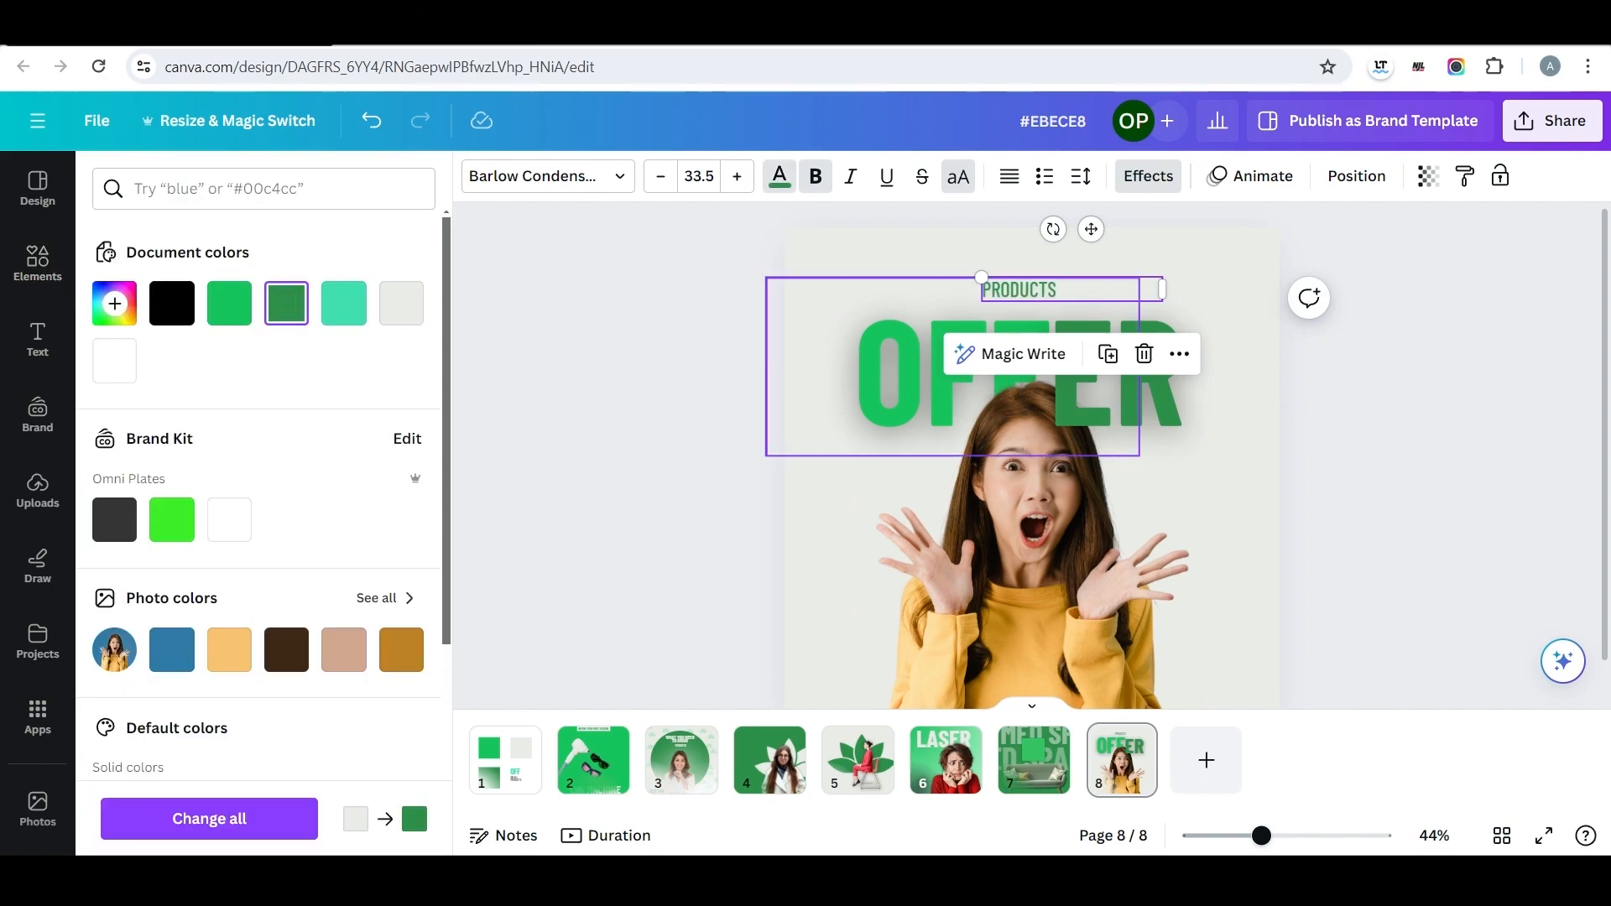
Change the small text to LIMITED TIME, fit its box, enlarge it slightly and centre it above OFFER.
{"action": "double_click", "coordinate": [1025, 291]}
{"action": "type", "text": "LIMITED TIM"}
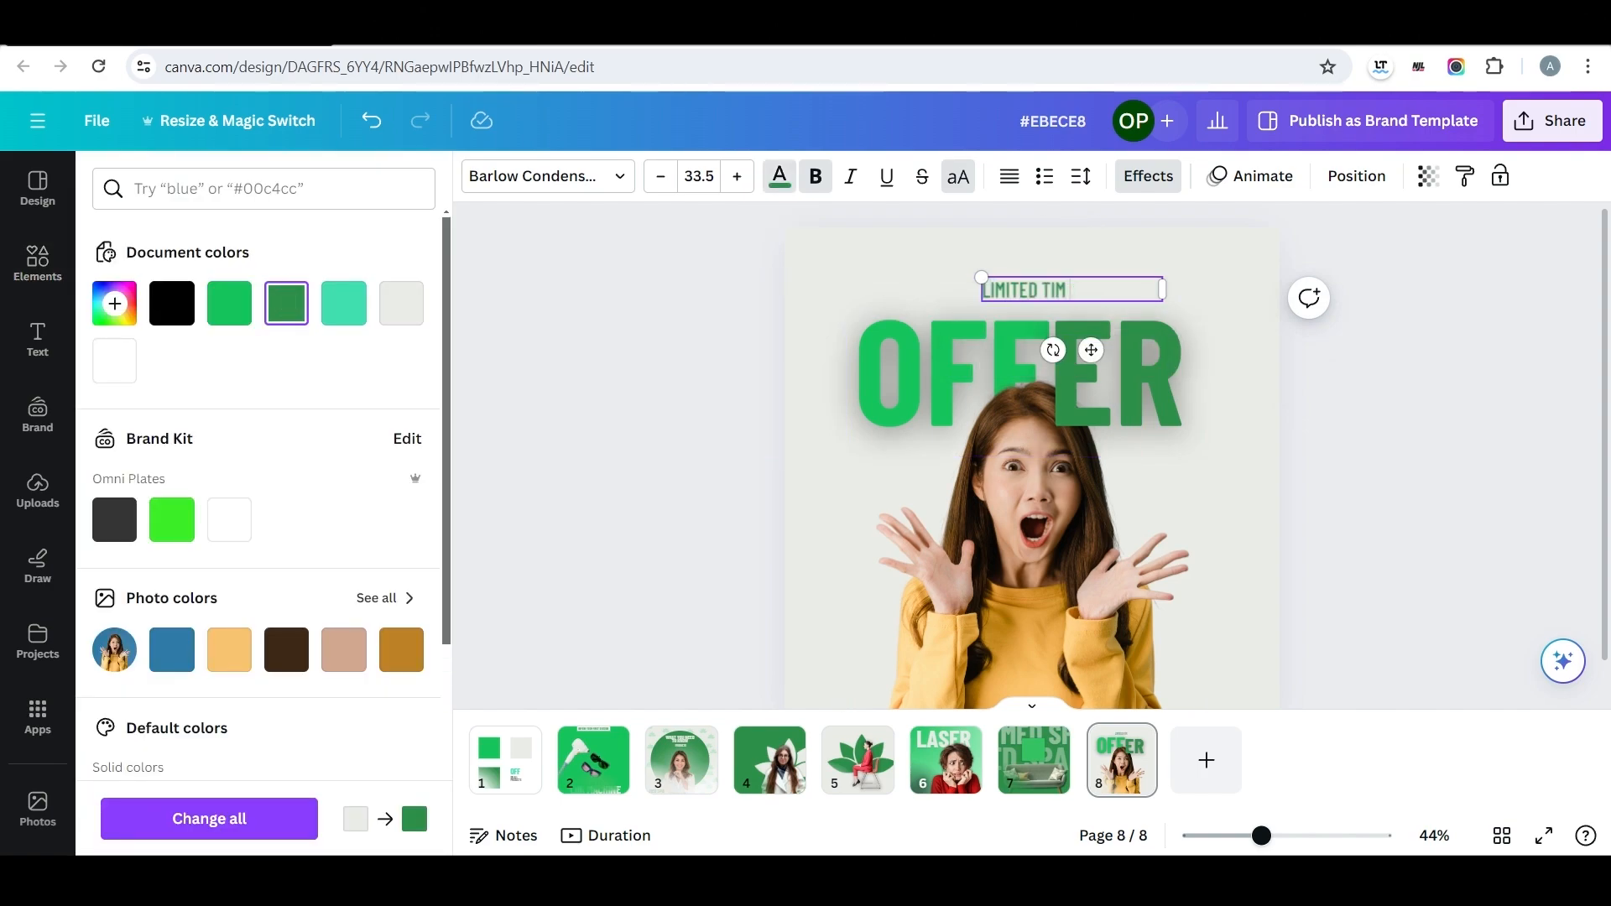
{"action": "left_click_drag", "start_coordinate": [1162, 290], "coordinate": [1082, 290]}
{"action": "left_click_drag", "start_coordinate": [982, 277], "coordinate": [938, 266]}
{"action": "left_click_drag", "start_coordinate": [1016, 284], "coordinate": [1037, 296]}
{"action": "left_click", "coordinate": [1376, 370]}
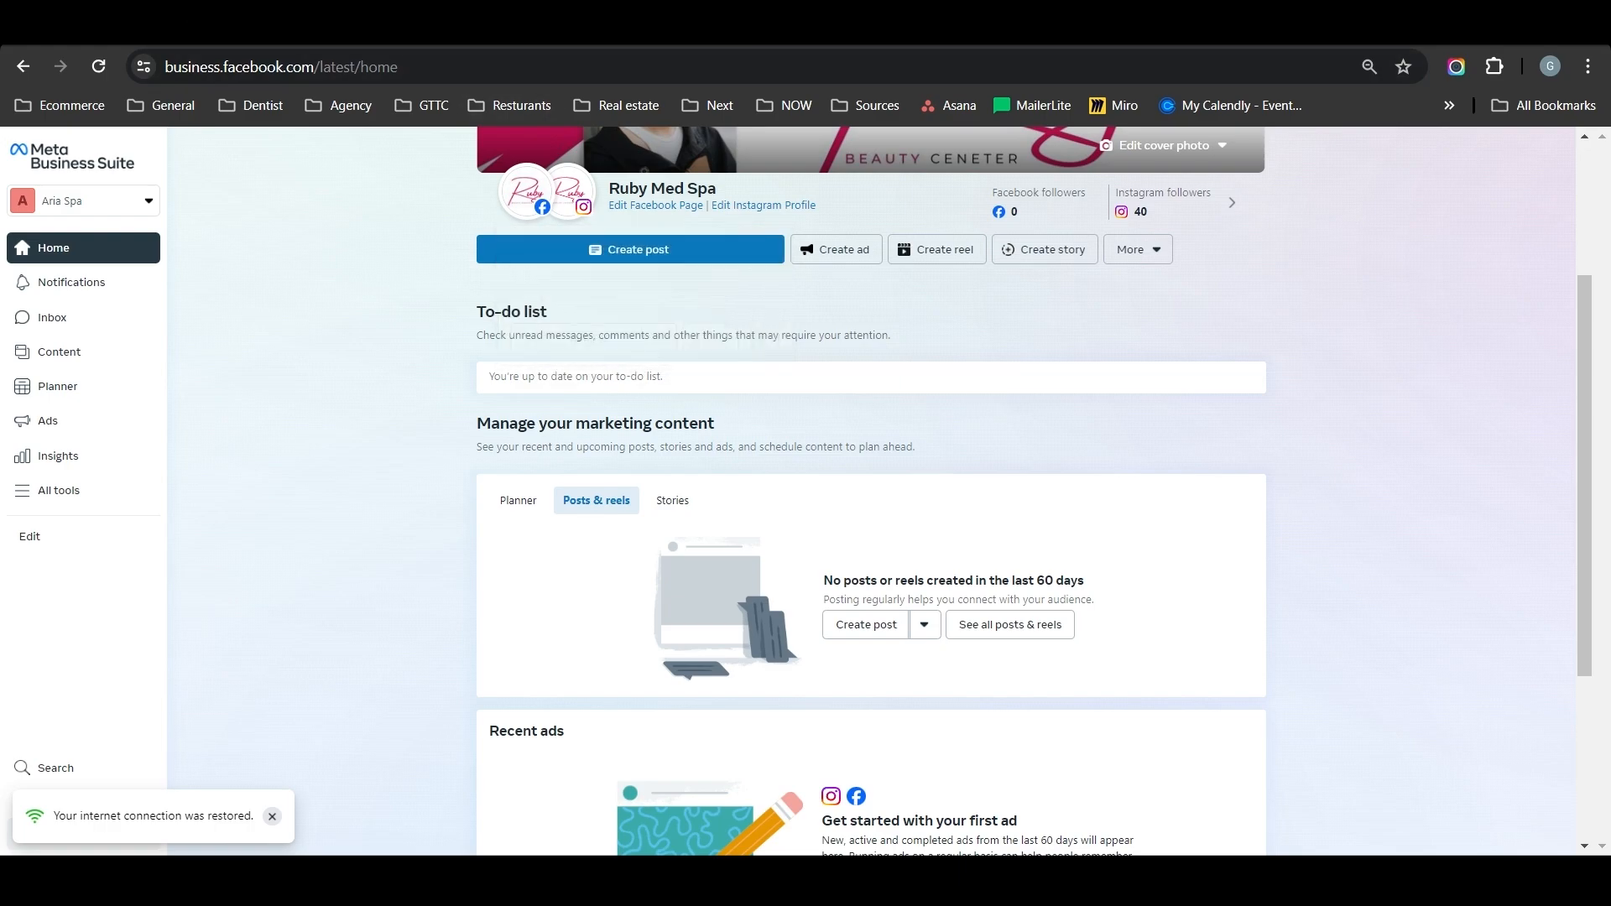
Switch to Meta Business Suite by searching for "meta business suite" and check the Instagram account linked to Ruby Med Spa.
{"action": "key", "text": "ctrl+t"}
{"action": "type", "text": "meta business suite"}
{"action": "key", "text": "Right"}
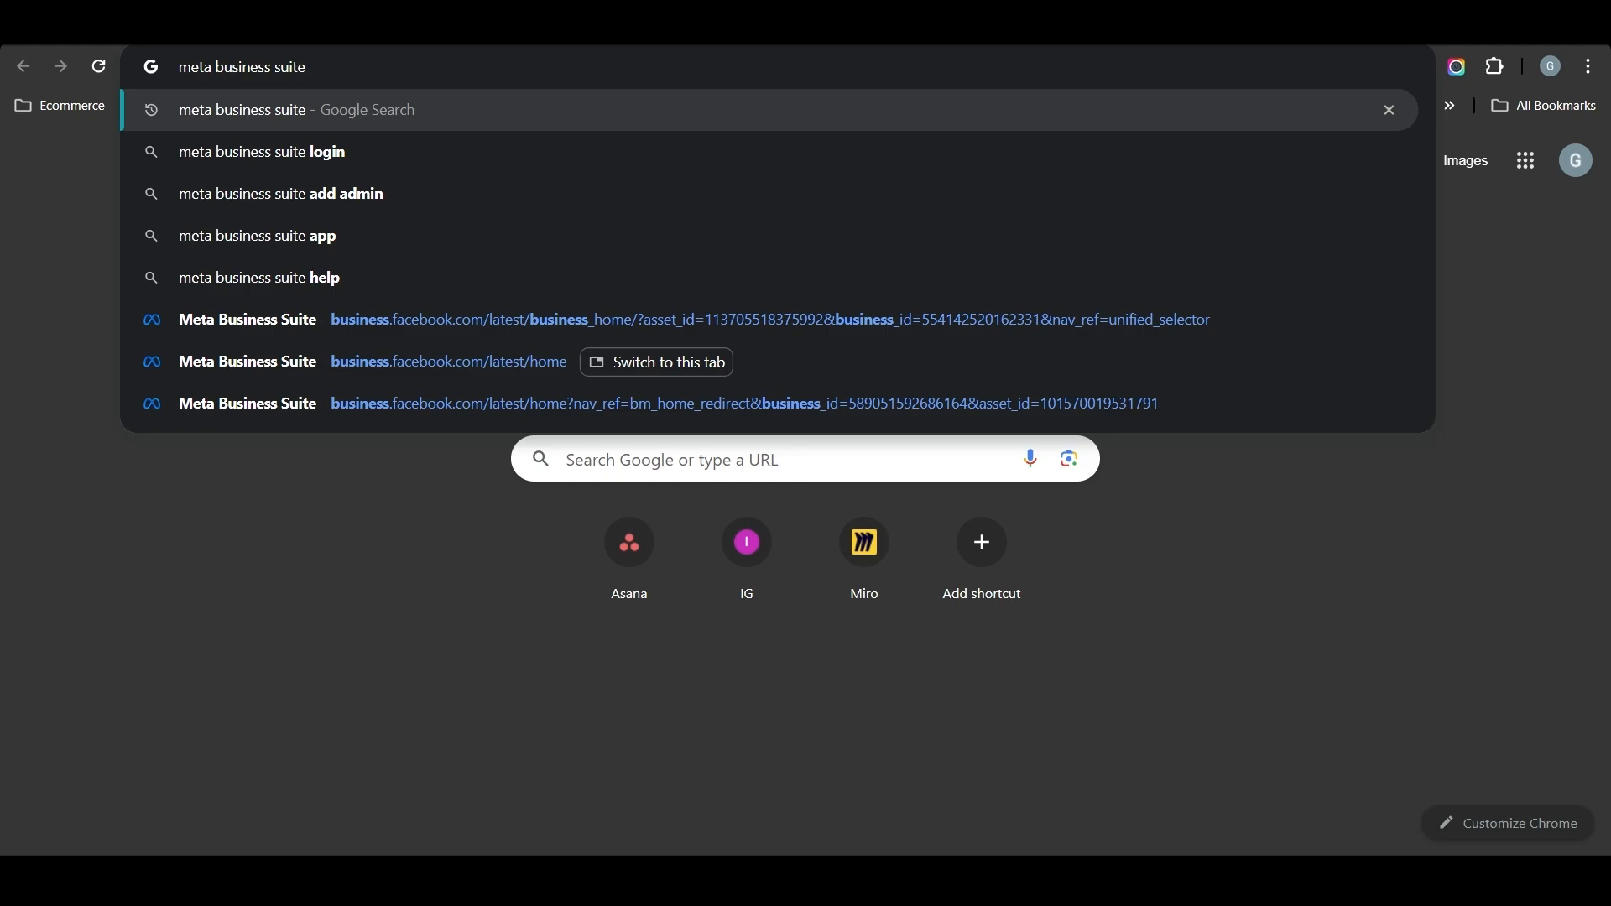
{"action": "key", "text": "Return"}
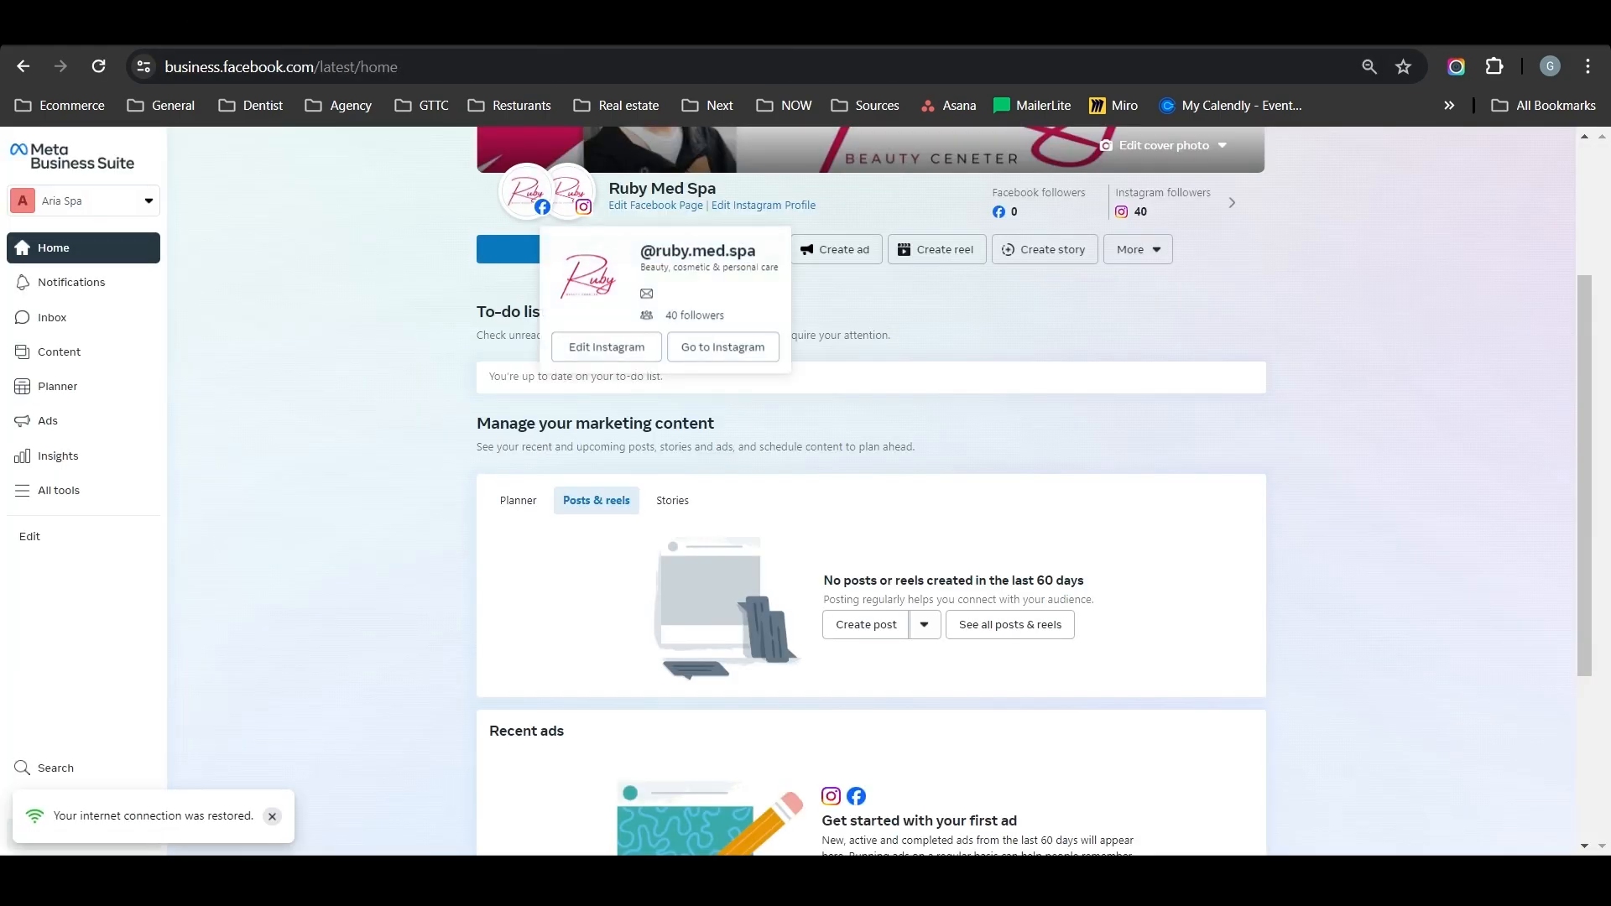
{"action": "mouse_move", "coordinate": [574, 193]}
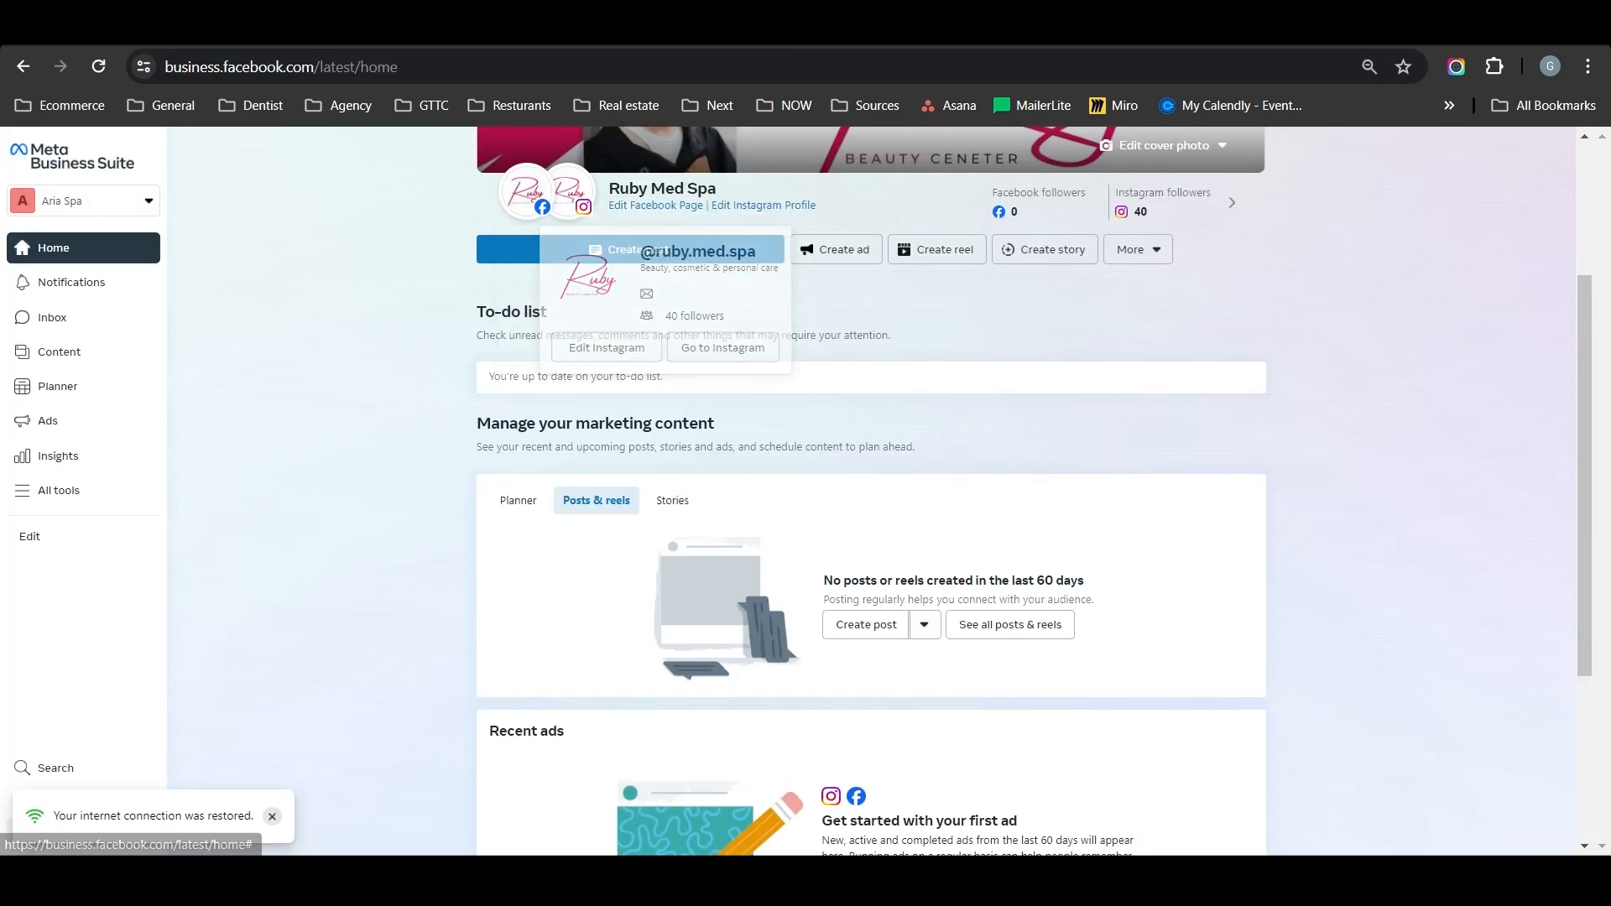
Start scheduling a post from the Planner's suggested 4:00 AM slot on Wednesday, May 15.
{"action": "left_click", "coordinate": [57, 386]}
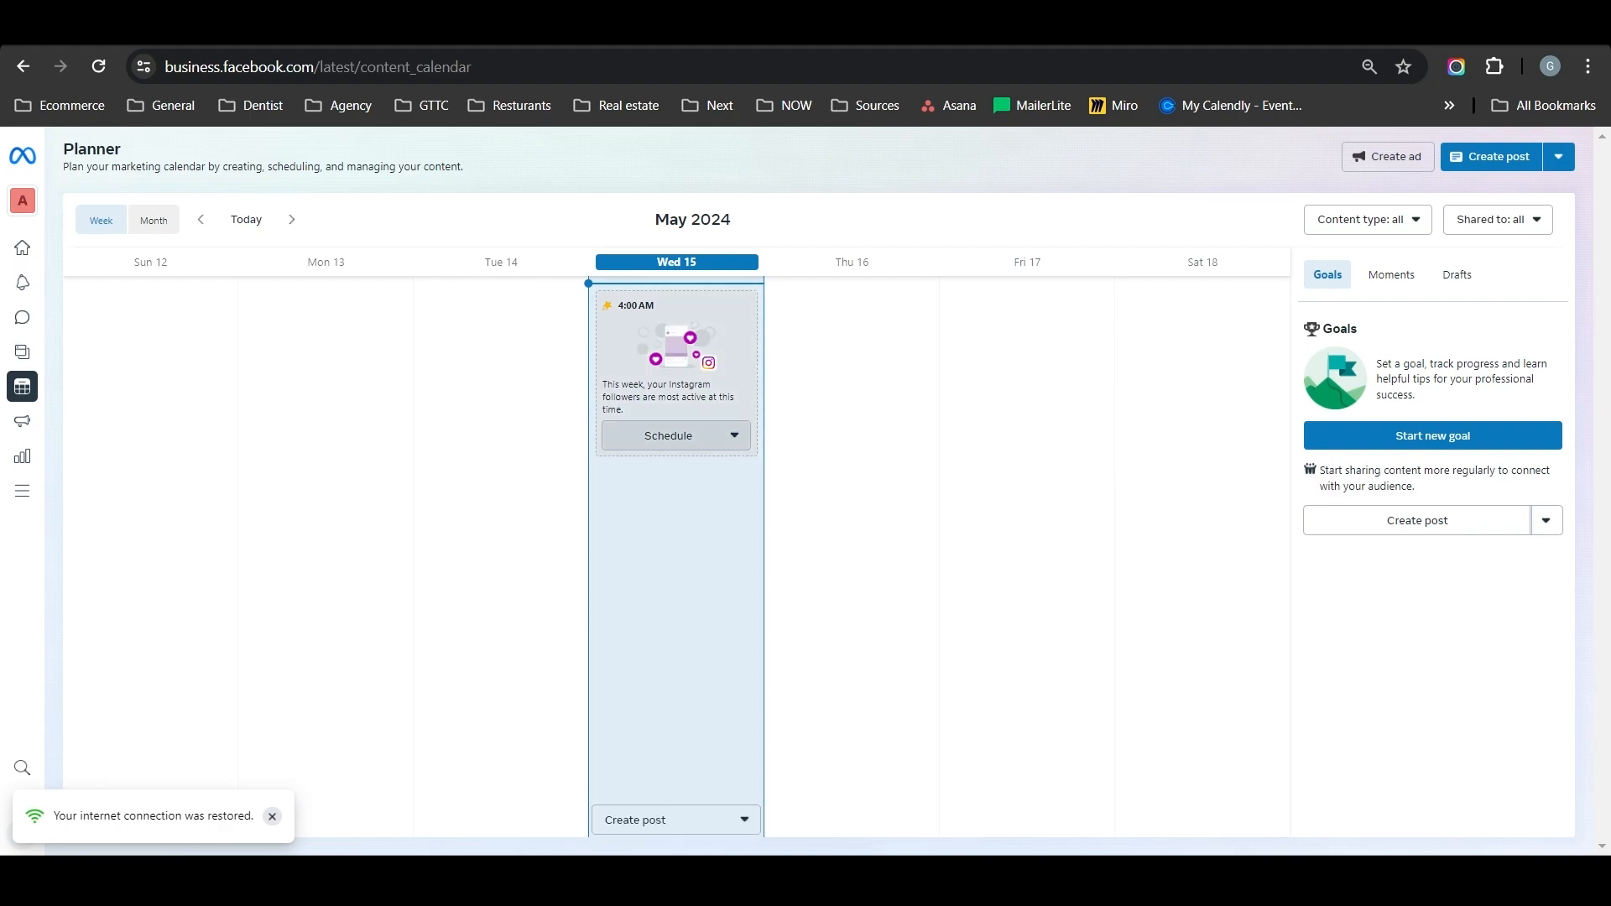
{"action": "left_click", "coordinate": [676, 435]}
{"action": "left_click", "coordinate": [676, 475]}
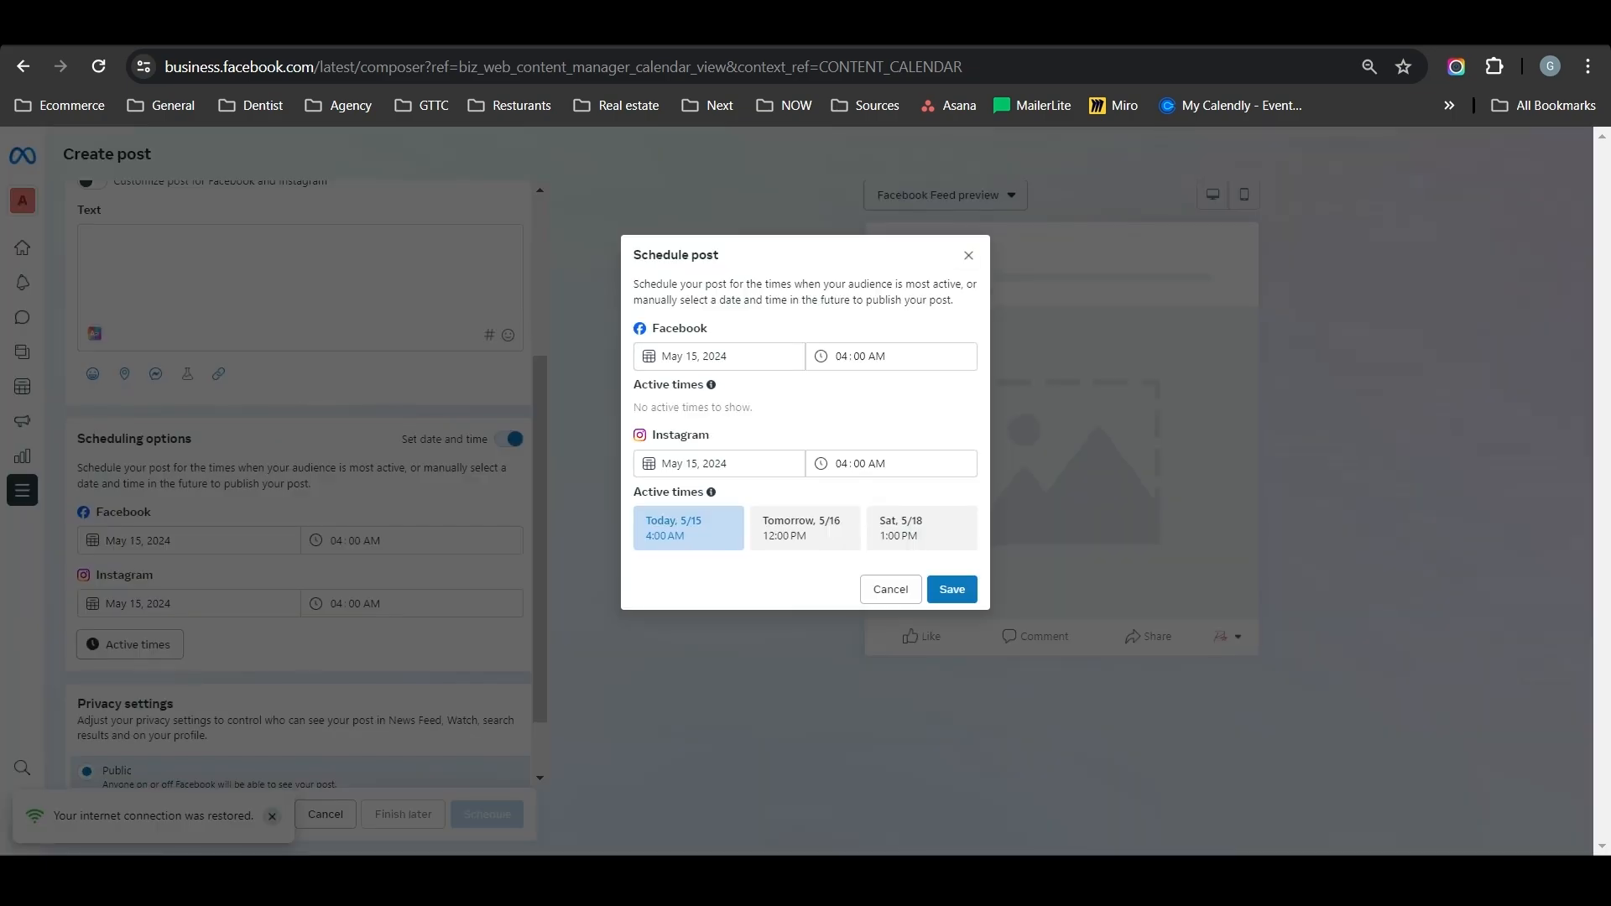
Examine the new post's destination accounts, photo upload, text, scheduling and privacy options.
{"action": "left_click", "coordinate": [968, 255]}
{"action": "scroll", "coordinate": [301, 470], "scroll_direction": "up", "scroll_amount": 4}
{"action": "left_click", "coordinate": [300, 237]}
{"action": "left_click", "coordinate": [671, 335]}
{"action": "left_click", "coordinate": [133, 354]}
{"action": "left_click", "coordinate": [157, 393]}
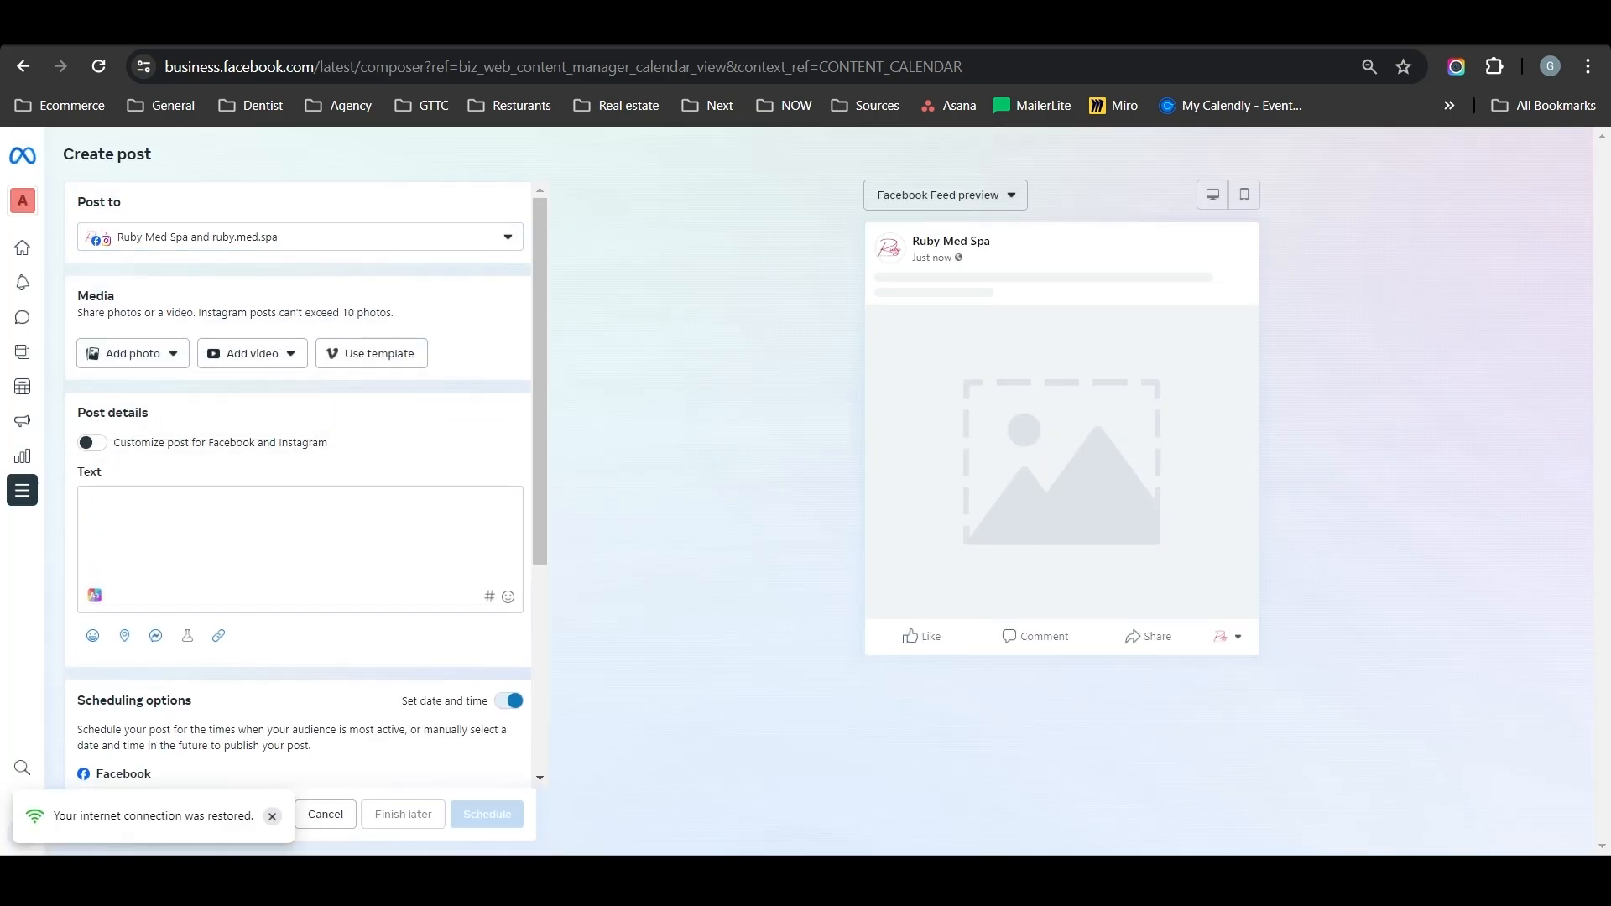
{"action": "scroll", "coordinate": [300, 491], "scroll_direction": "down", "scroll_amount": 4}
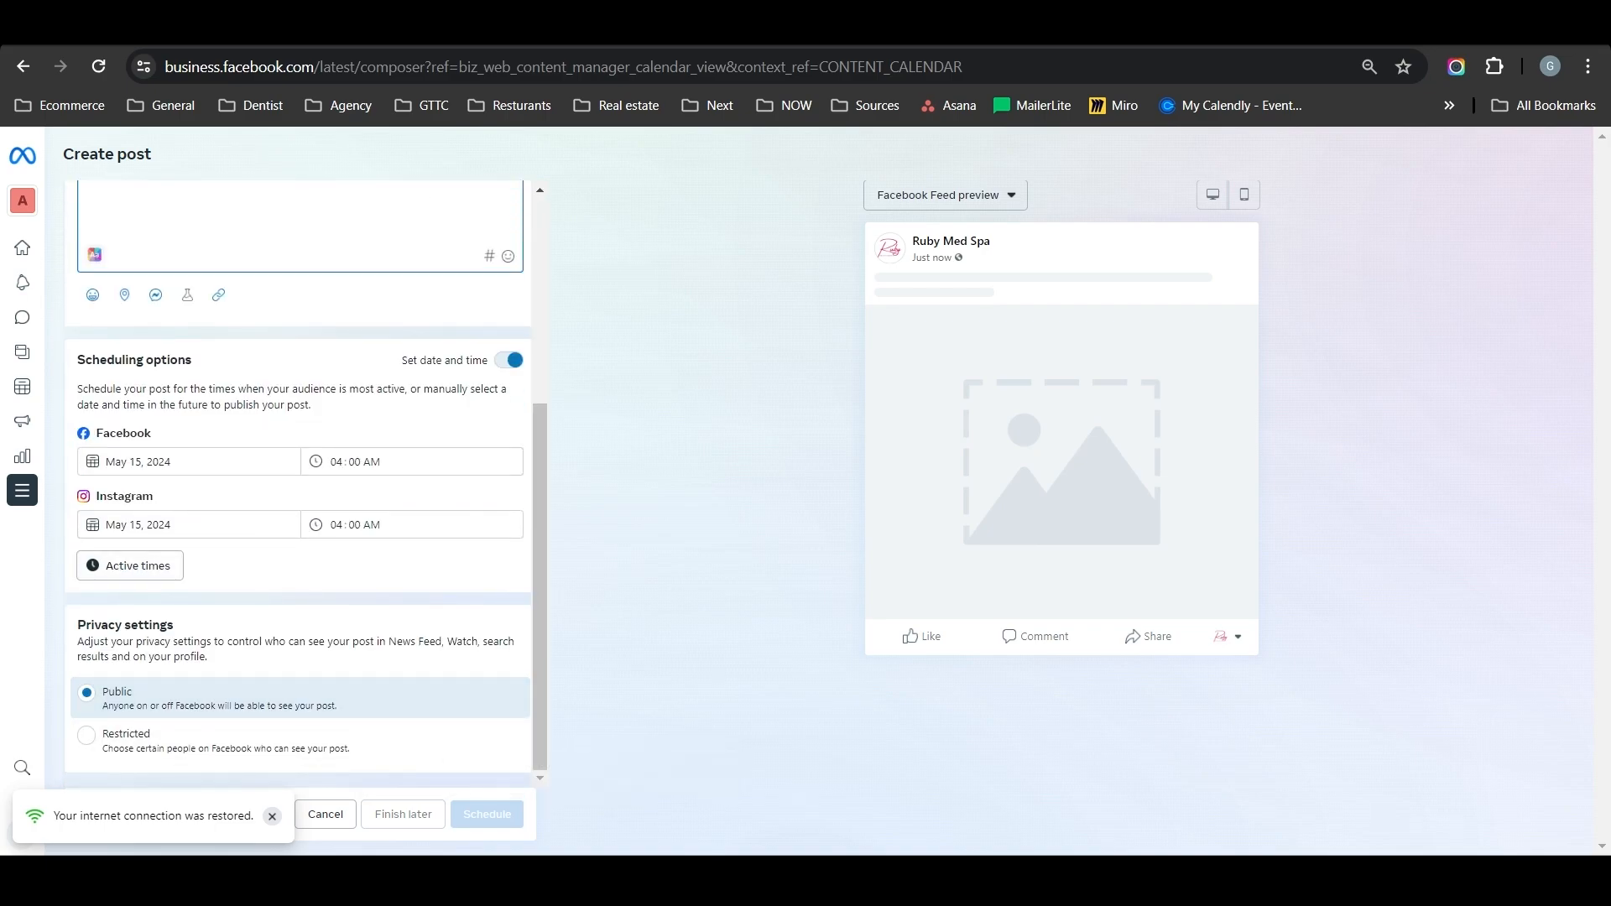
{"action": "scroll", "coordinate": [300, 478], "scroll_direction": "up", "scroll_amount": 4}
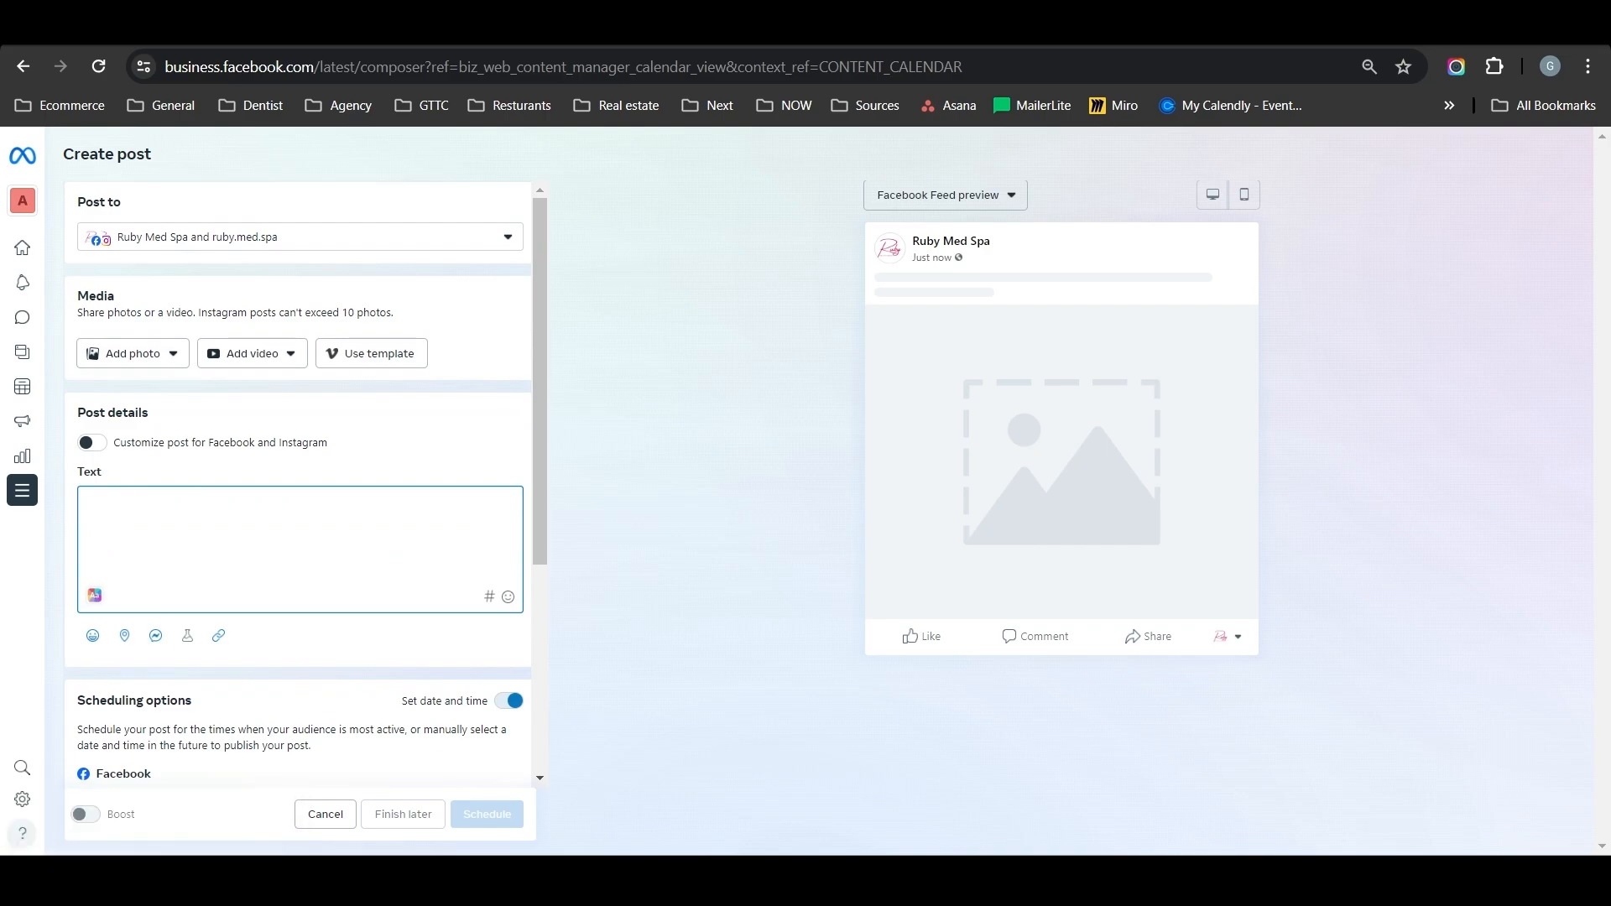